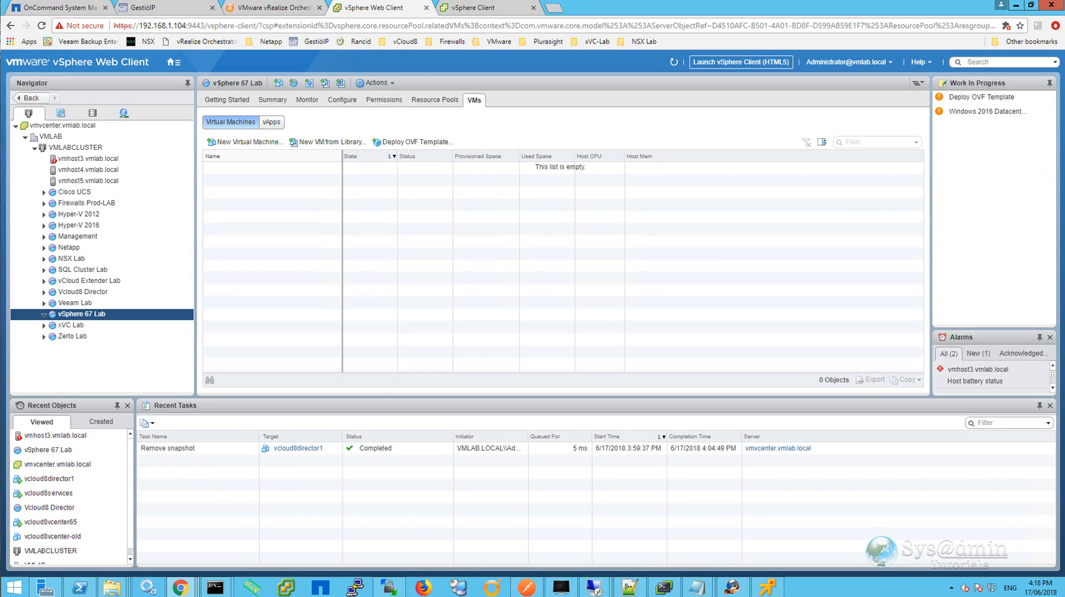
Start the New Virtual Machine wizard on the vSphere 67 Lab resource pool and choose to create a new virtual machine.
right_click(98, 316)
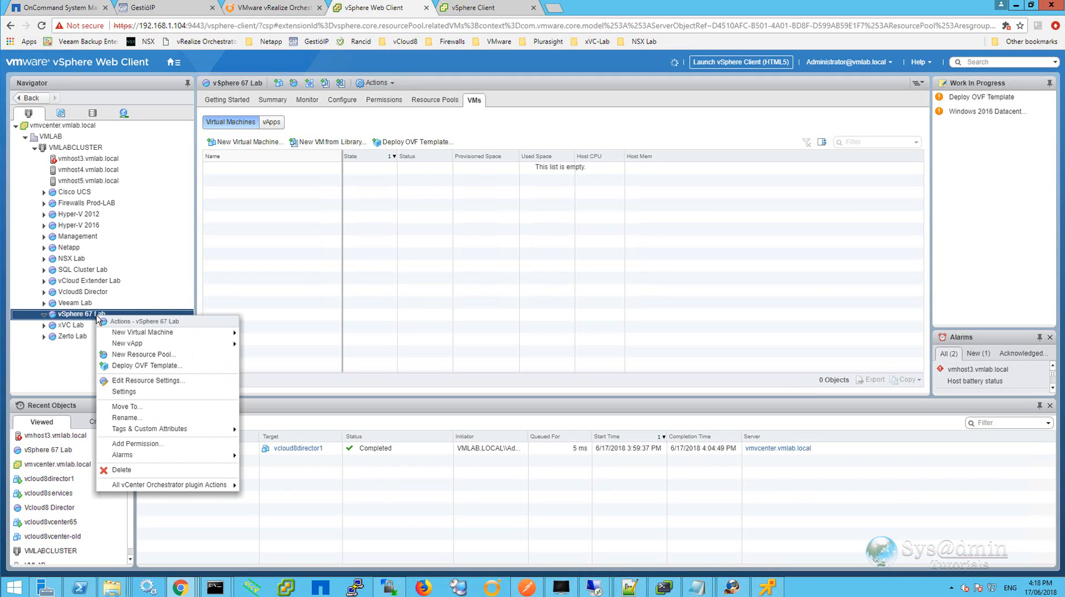
mouse_move(122, 333)
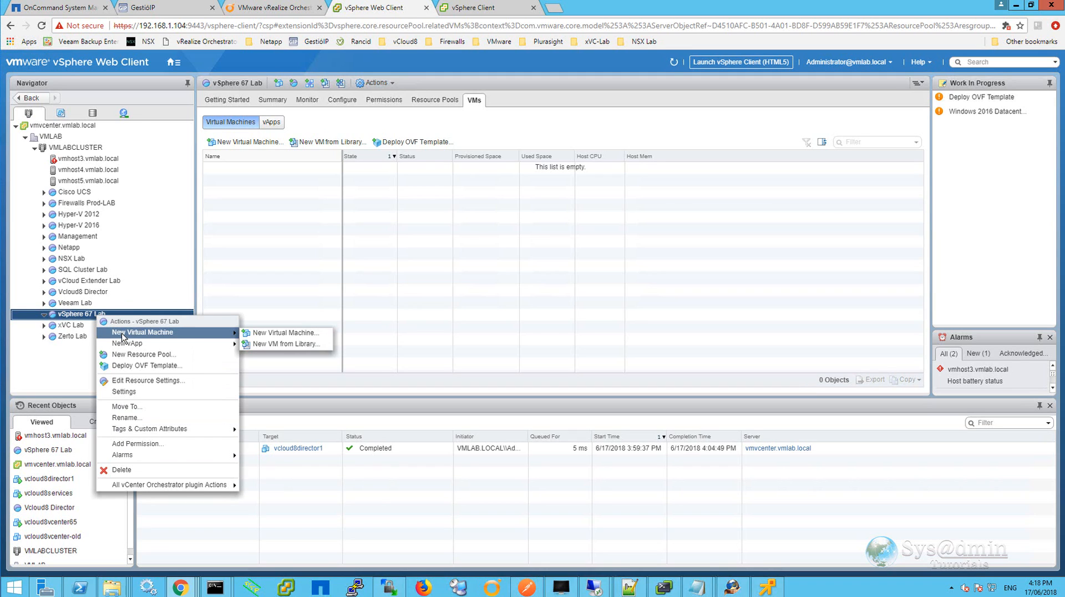
left_click(292, 333)
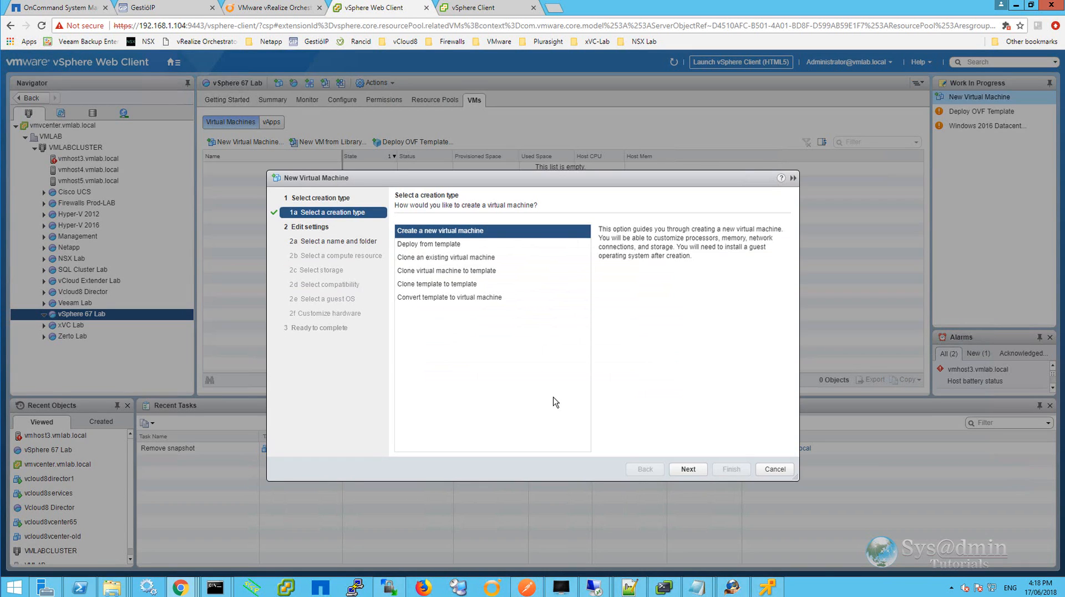
left_click(688, 469)
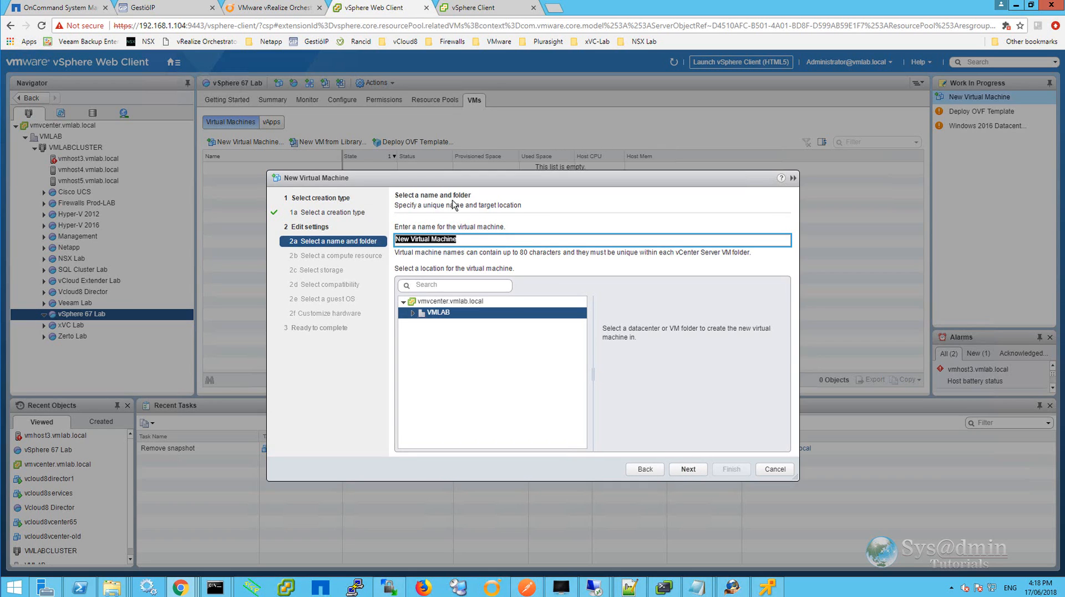
Name the virtual machine esxi67-1 and place it in the VMware 67 Lab folder under VMLAB.
type("esxi67-1")
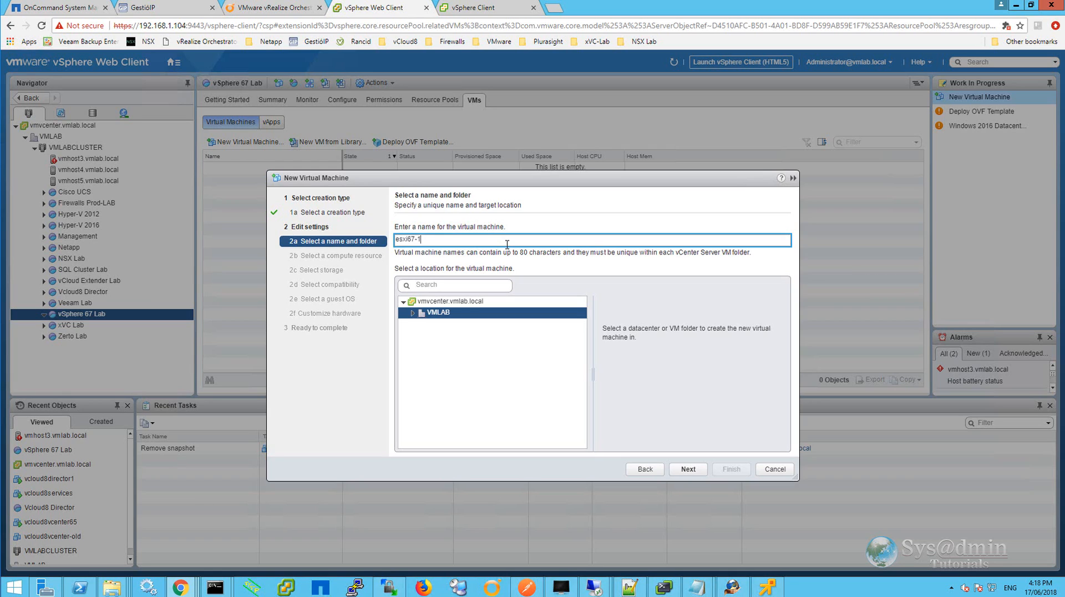
left_click(412, 313)
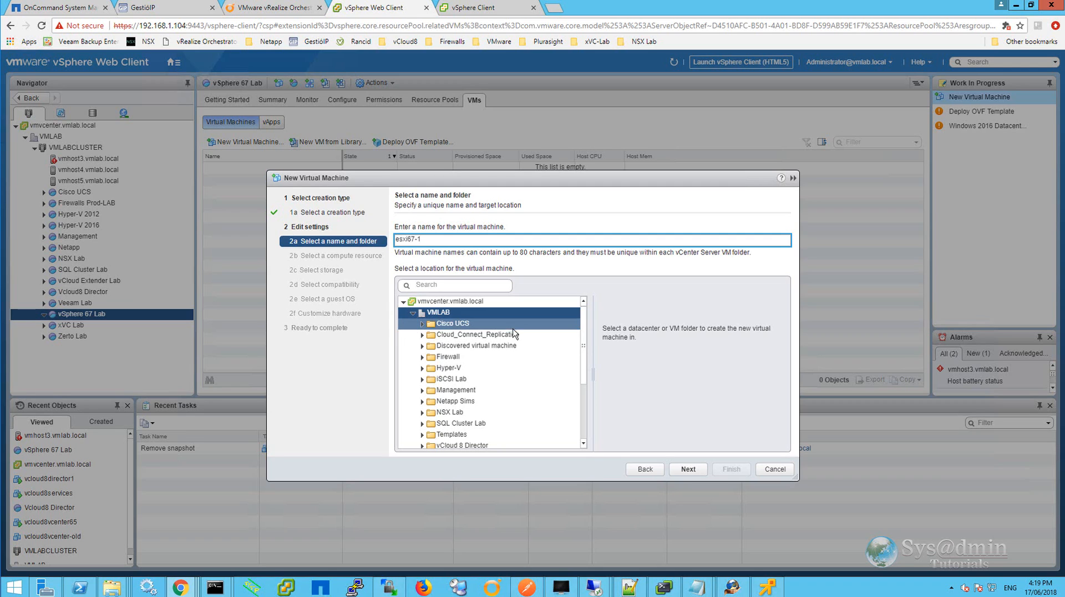
left_click_drag(585, 358, 589, 417)
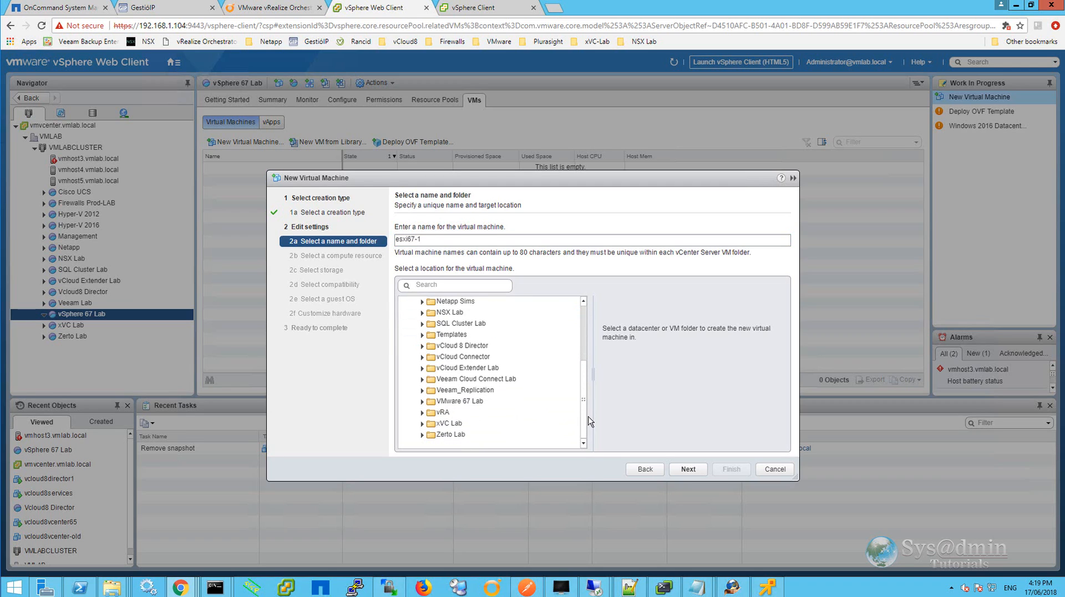
left_click(460, 400)
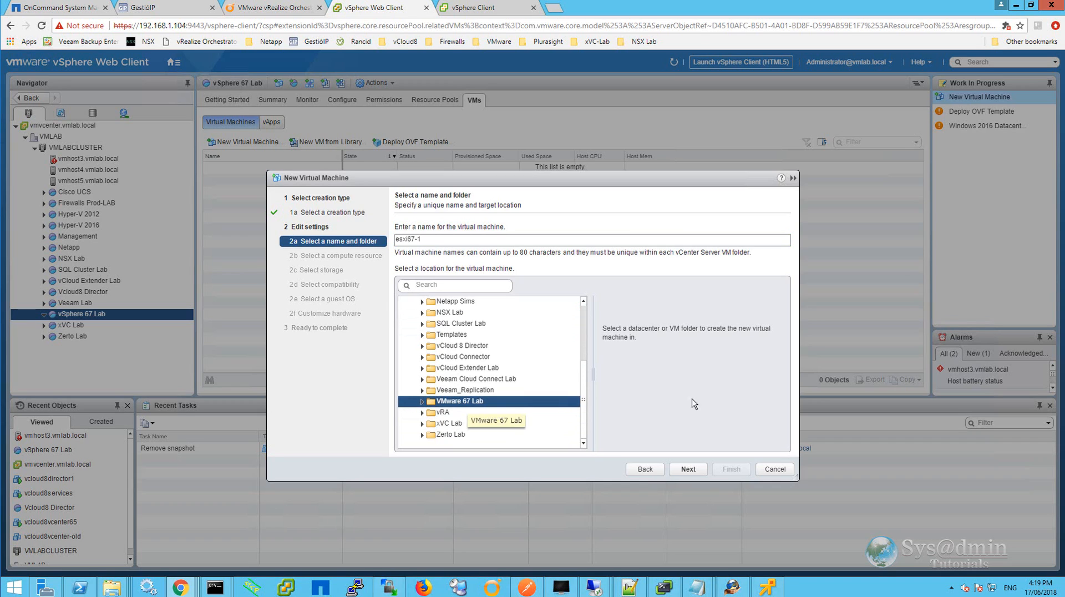
left_click(690, 471)
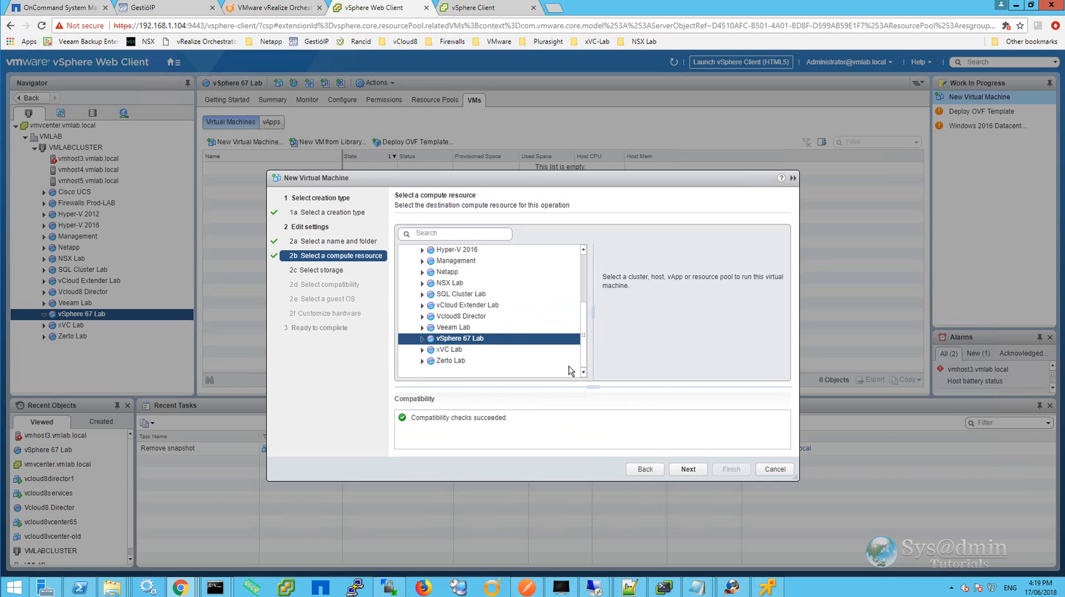
Keep the vSphere 67 Lab compute resource, the Synology-1815-NFS1 datastore and ESXi 6.5 and later compatibility.
left_click(700, 470)
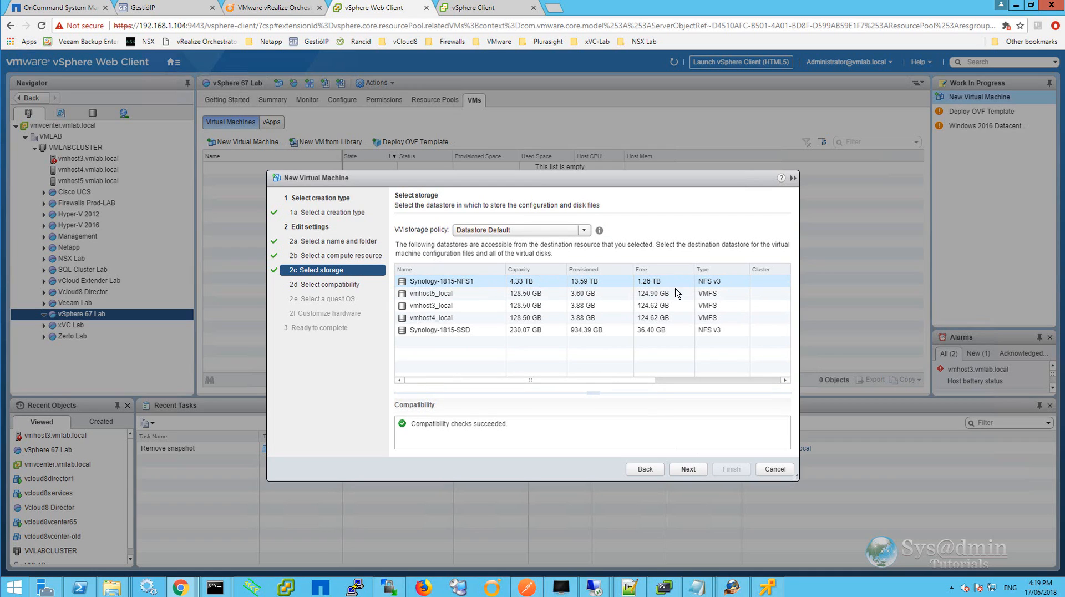
left_click(688, 469)
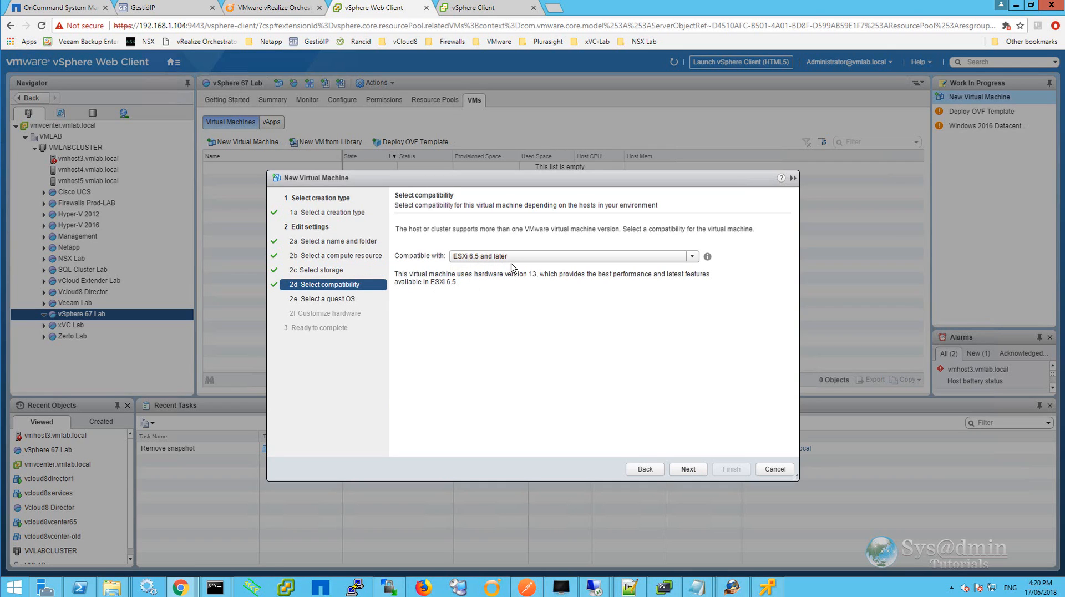
left_click(688, 469)
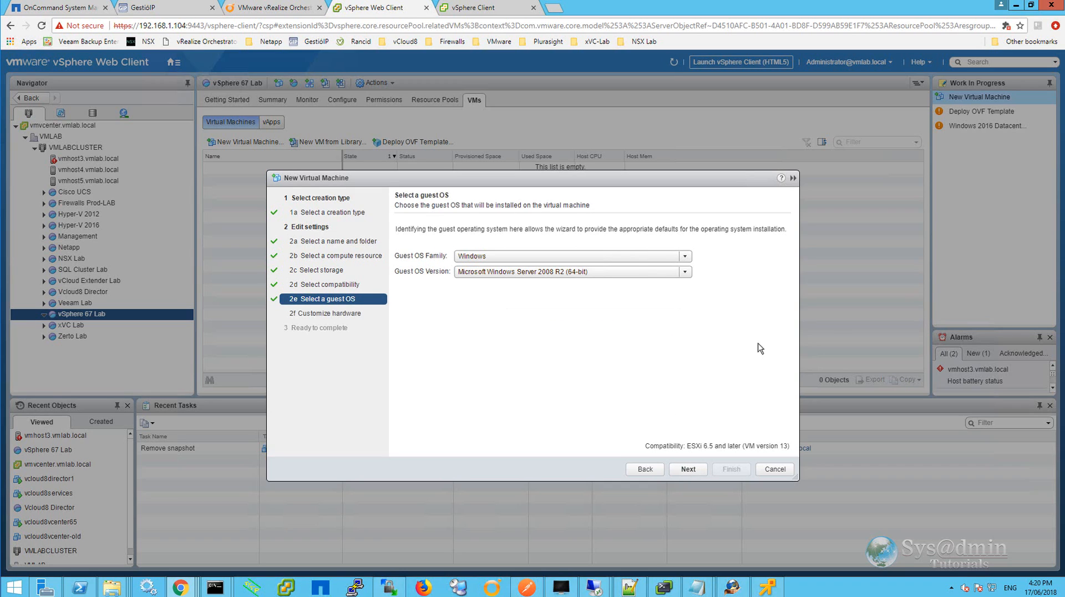
Set the guest OS family to Other and the version to VMware ESXi 6.5.
left_click(685, 256)
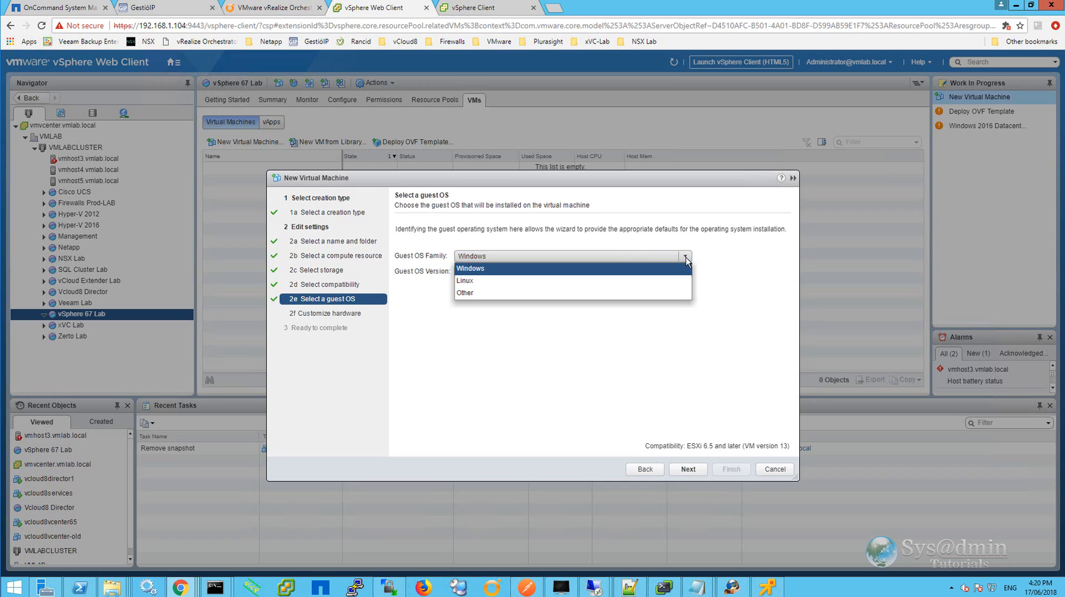
left_click(558, 294)
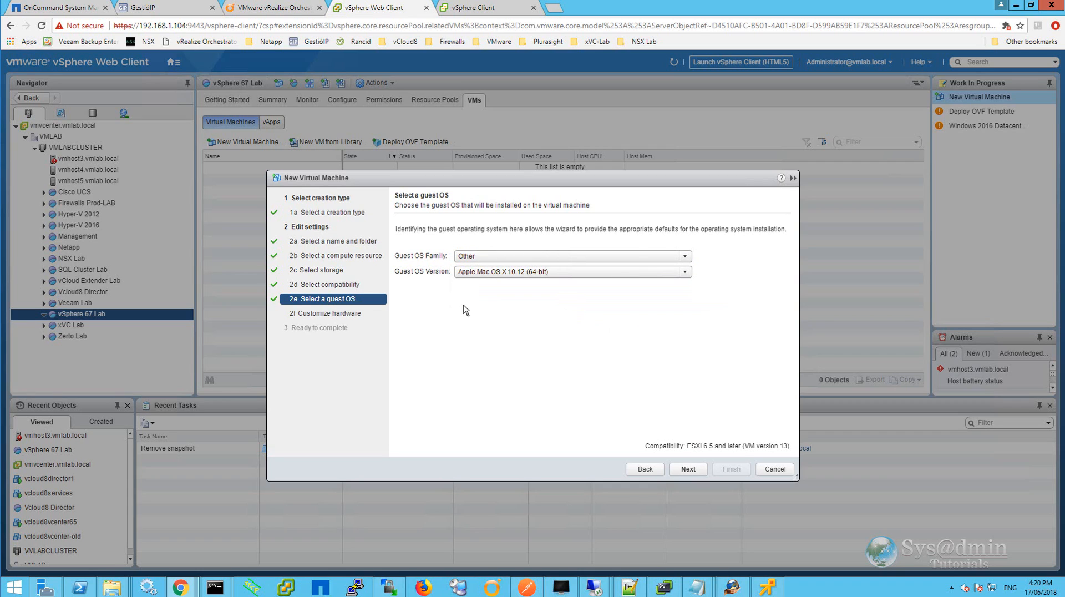
left_click(685, 275)
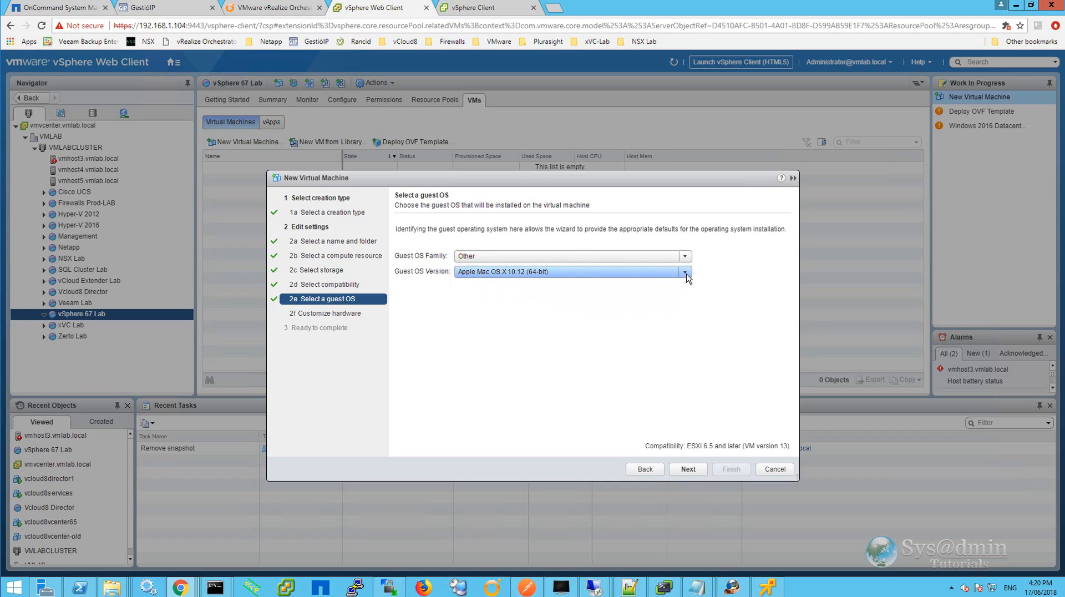
left_click_drag(689, 295, 693, 348)
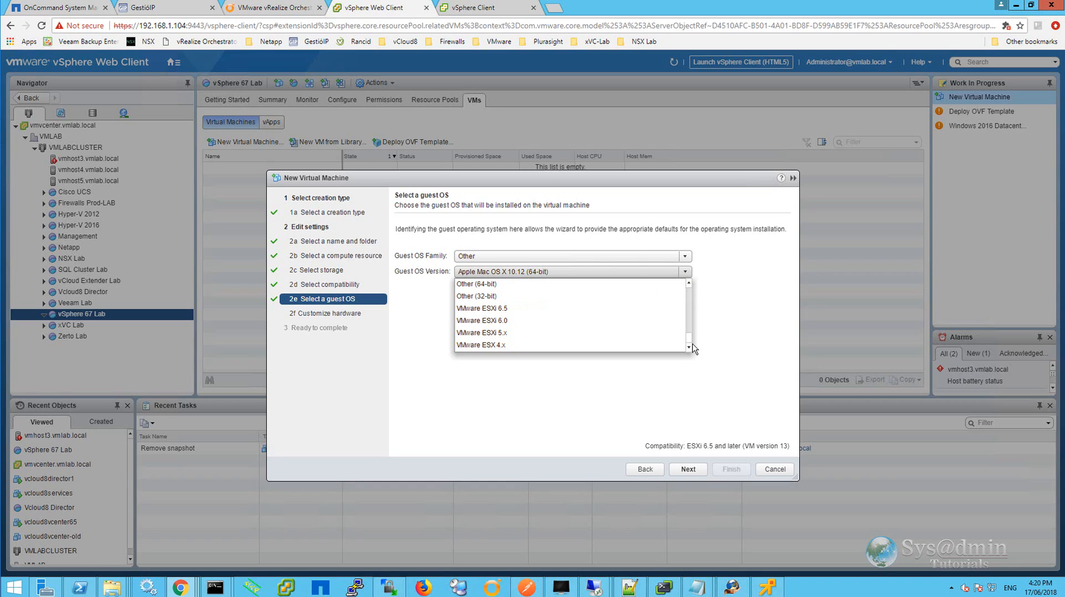
left_click(528, 309)
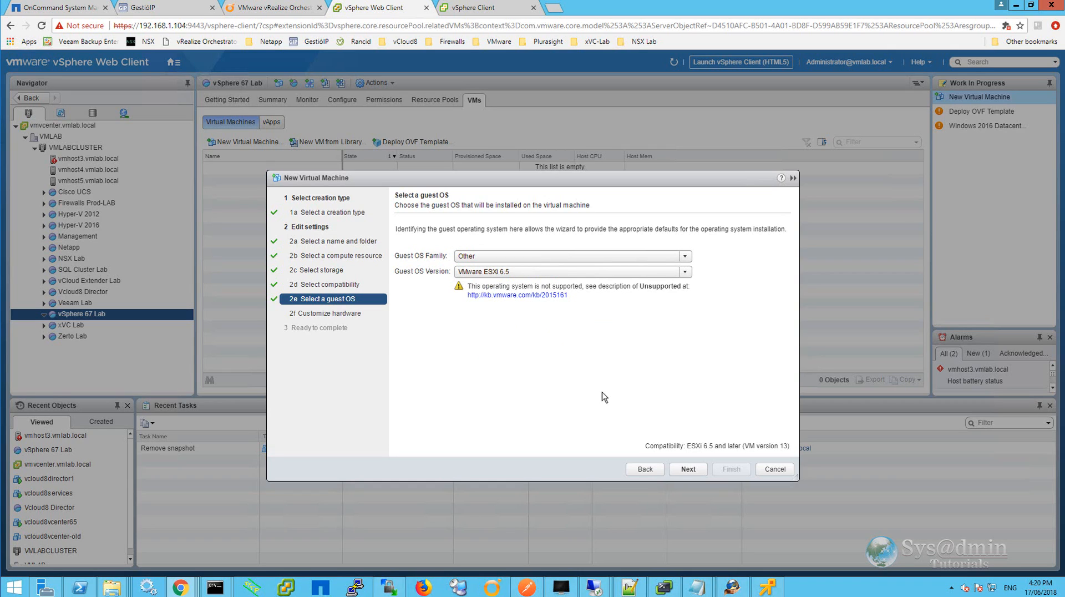
left_click(689, 469)
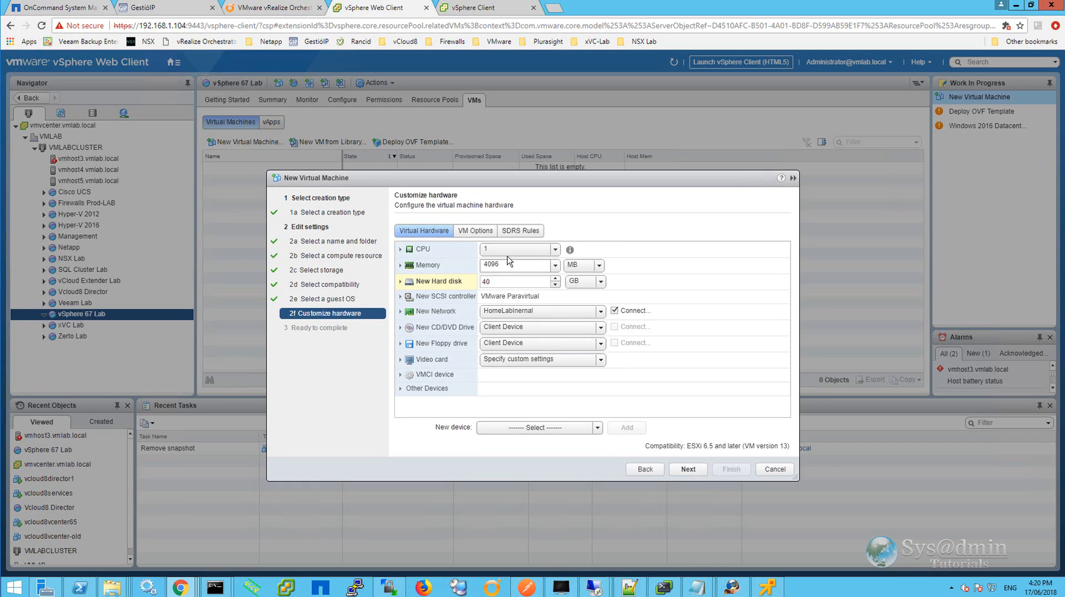
Set the virtual hardware to 4 CPUs and 16 GB of memory.
left_click(554, 249)
left_click(513, 299)
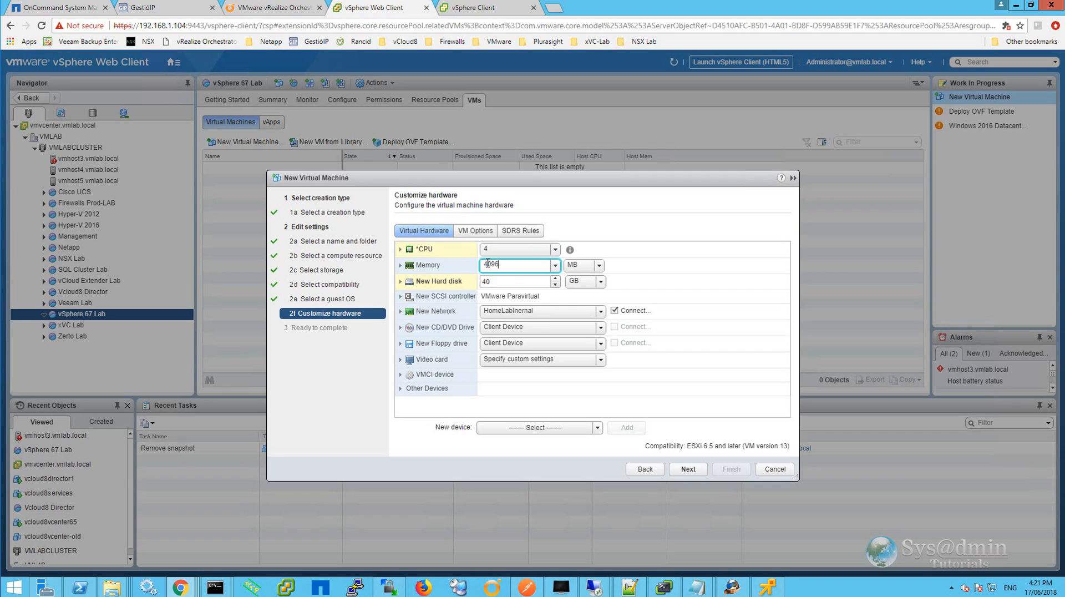
left_click(483, 265)
type("16")
left_click(588, 265)
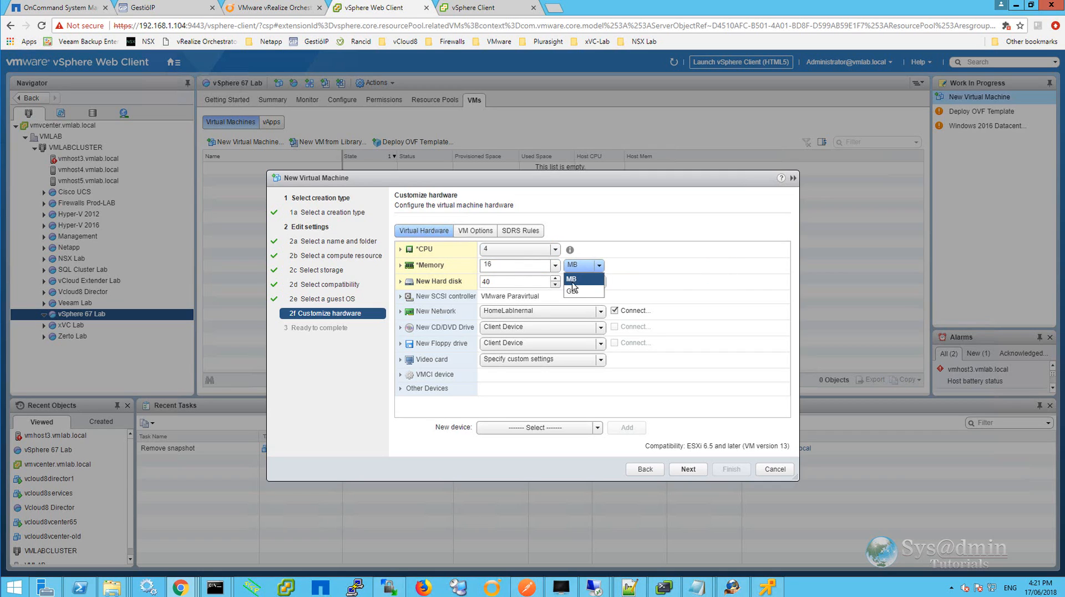
left_click(573, 290)
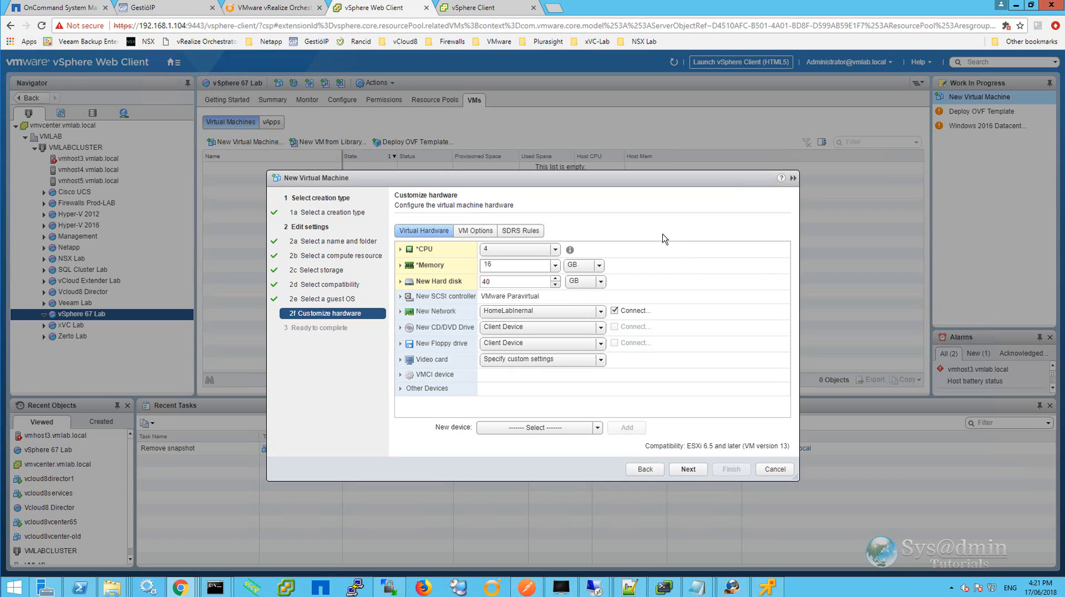
Enable exposing hardware assisted virtualization to the guest OS in the CPU settings.
left_click(400, 249)
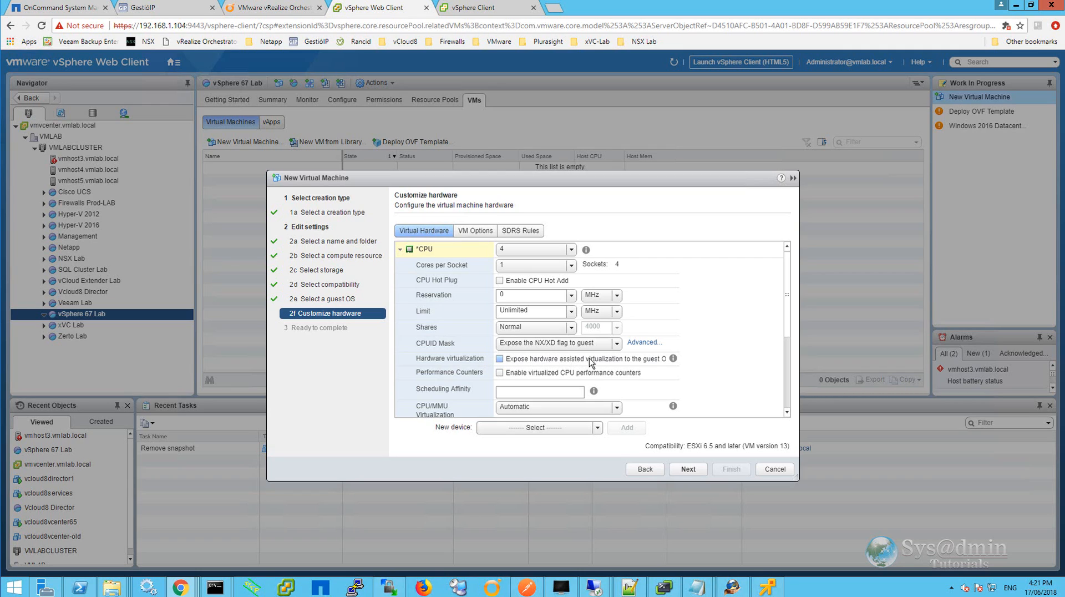
left_click(501, 359)
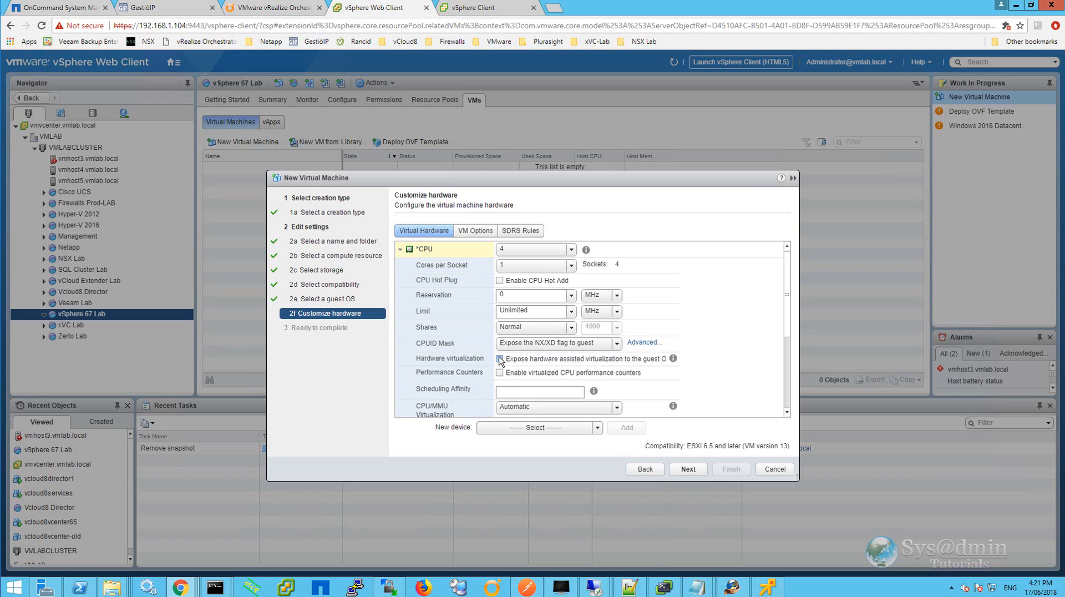
left_click(400, 250)
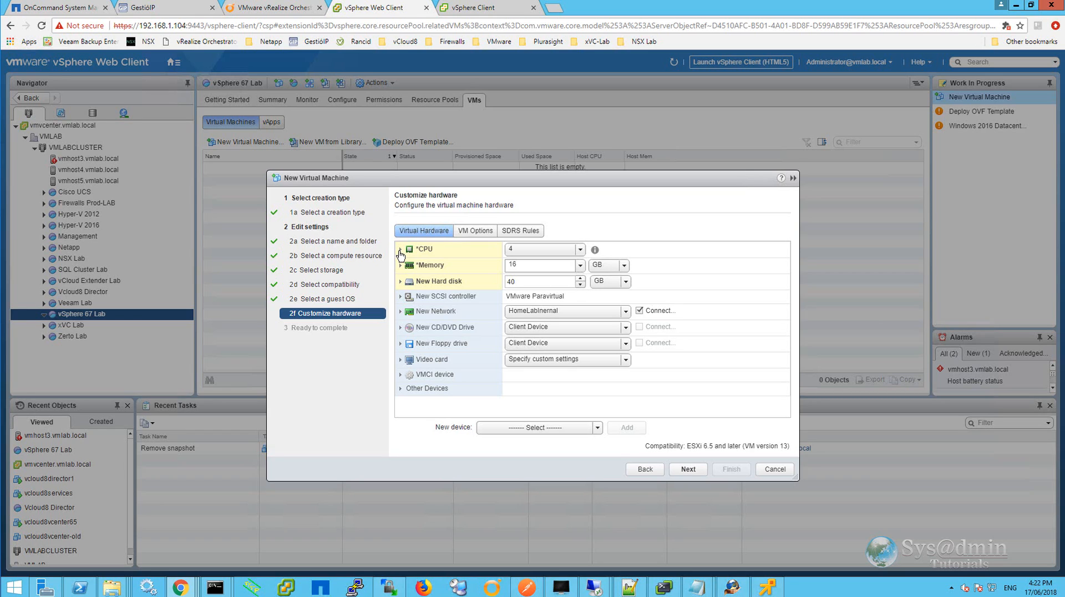
Enable Force EFI setup in the VM's boot options and finish creating the virtual machine.
left_click(478, 232)
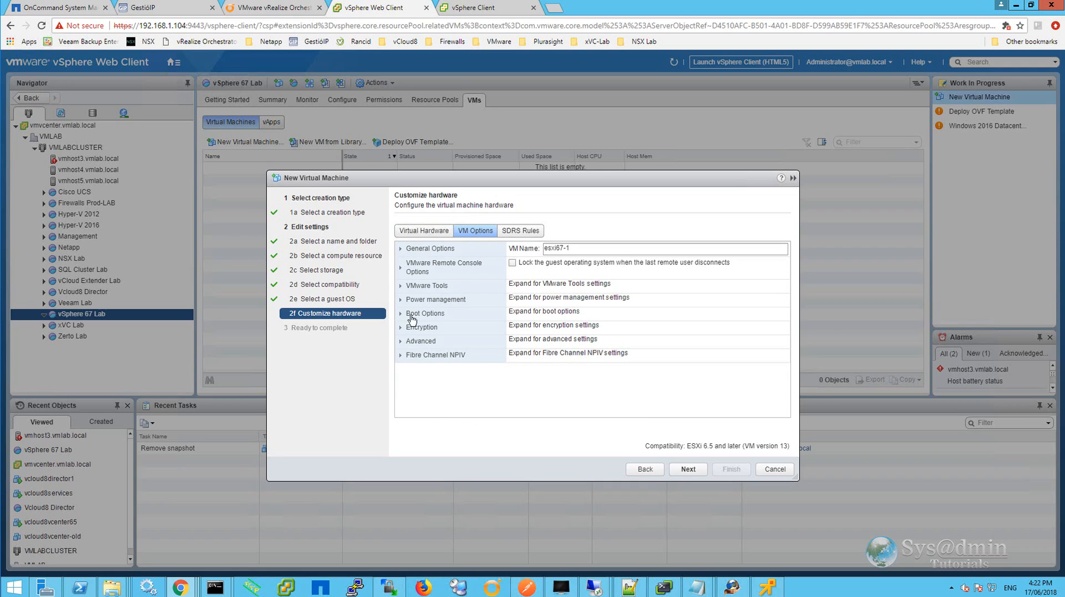
left_click(403, 313)
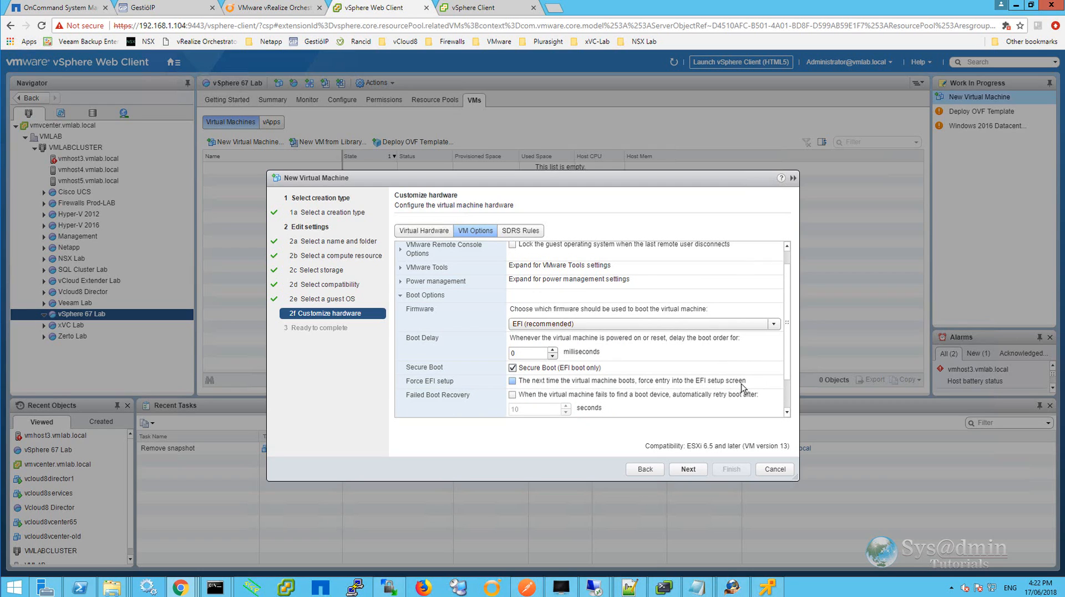
left_click(512, 381)
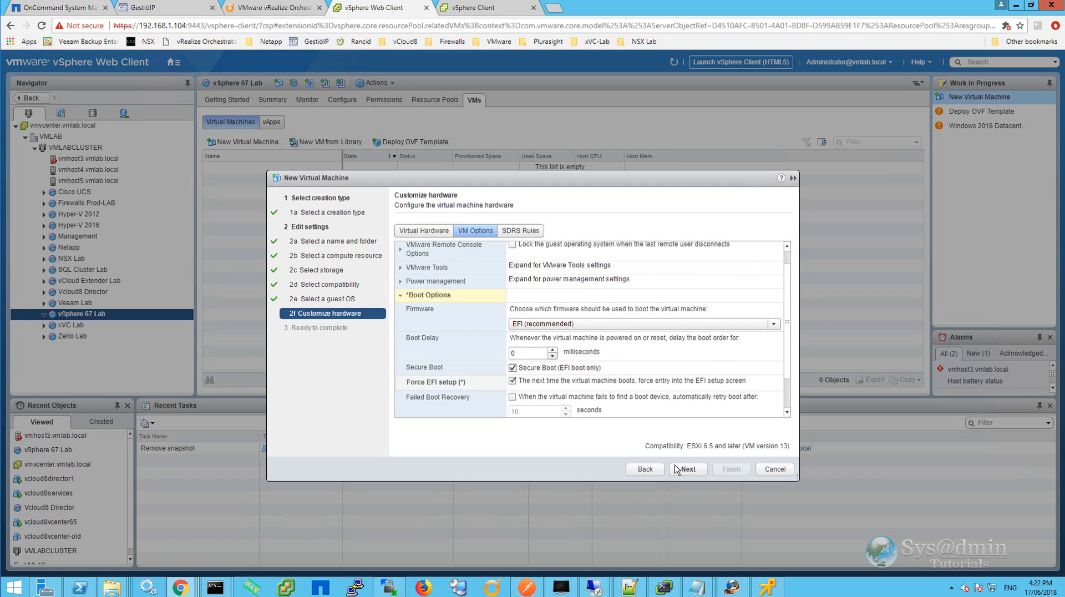
left_click(687, 469)
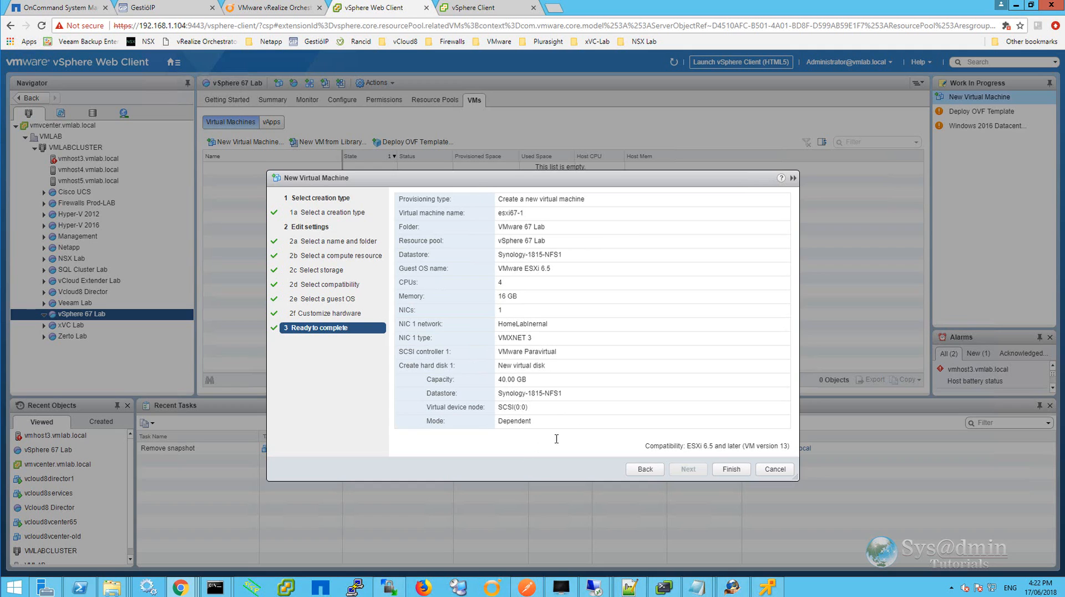
left_click(731, 469)
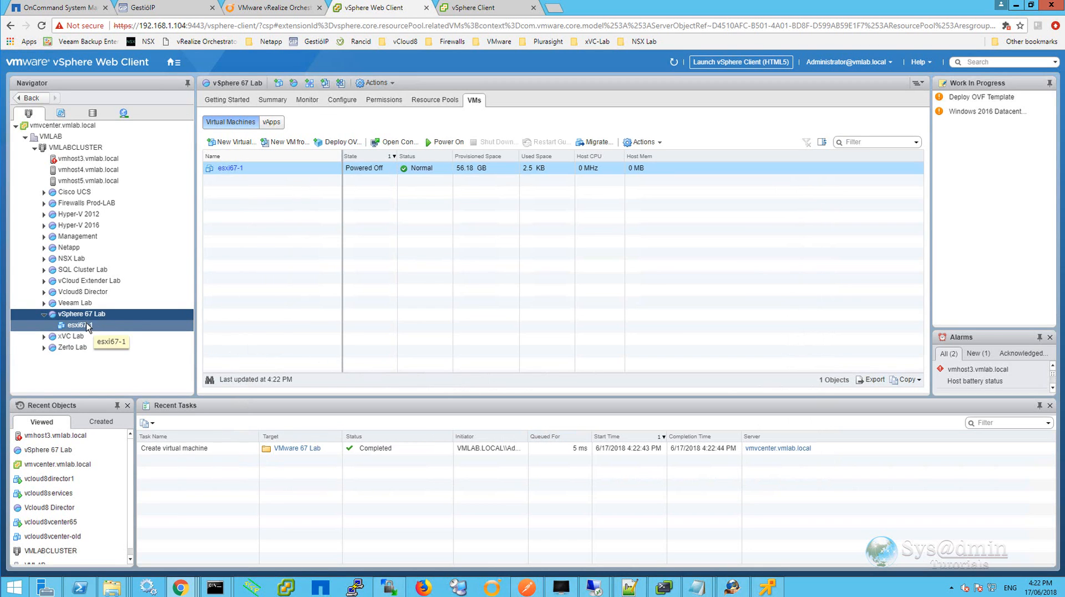
Power on the esxi67-1 virtual machine.
left_click(90, 326)
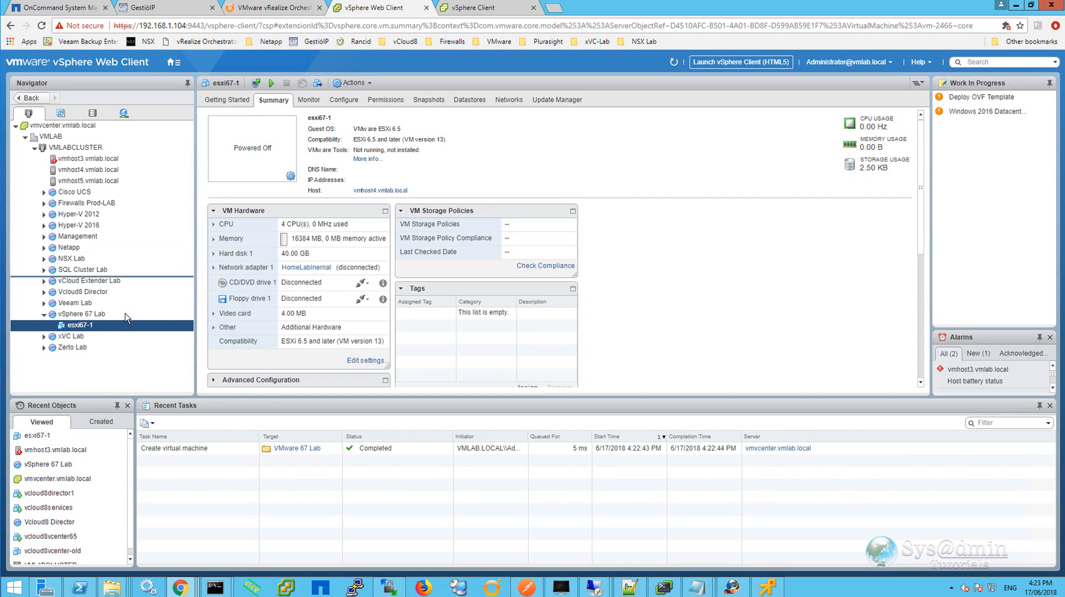
right_click(86, 326)
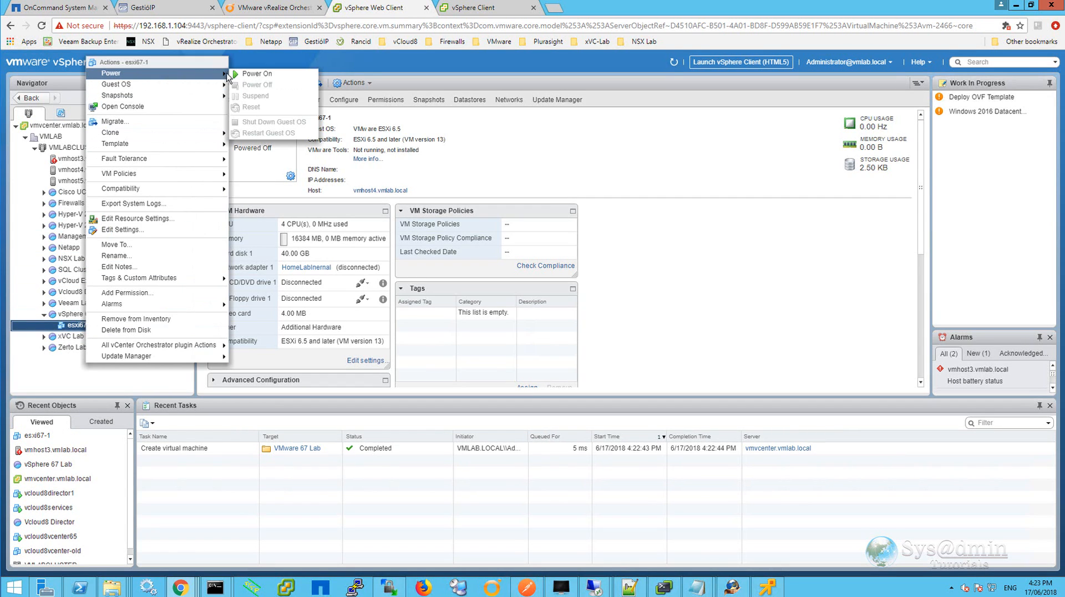
left_click(254, 77)
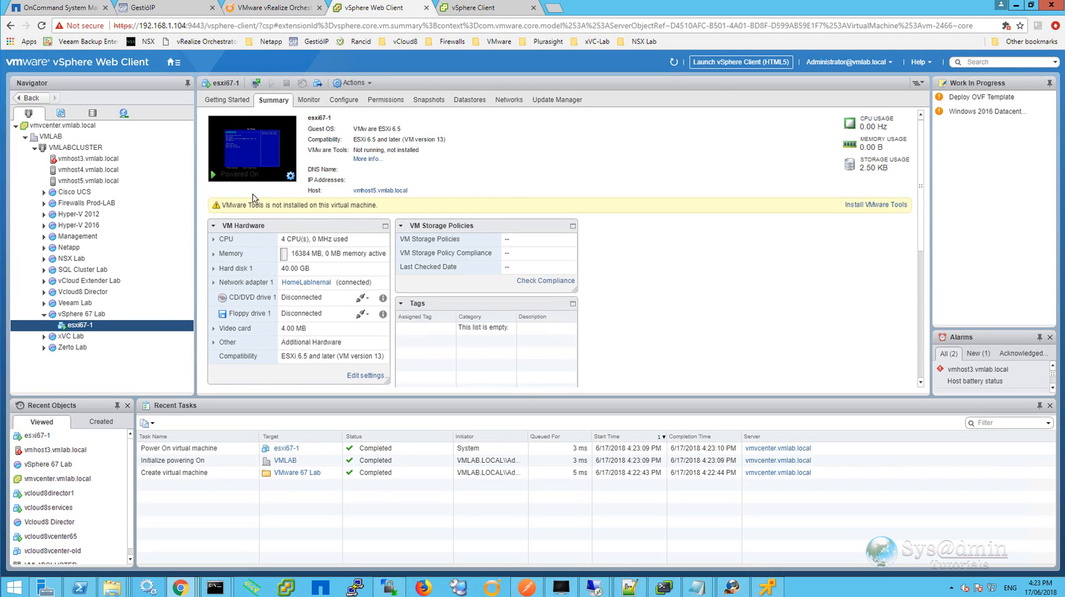
Open the esxi67-1 virtual machine's VMware Remote Console window.
left_click(263, 156)
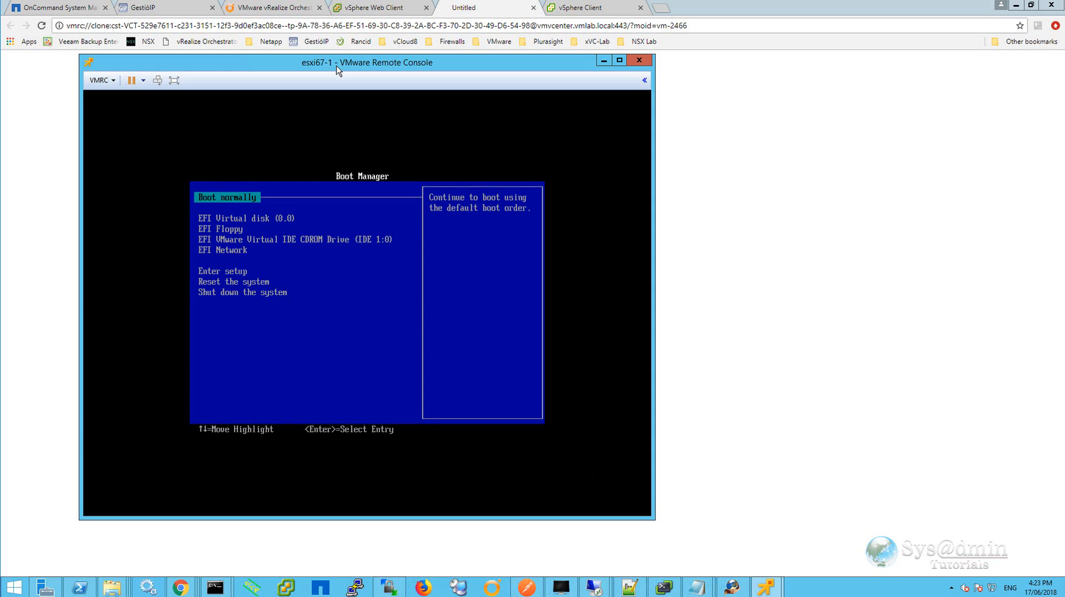
left_click(377, 9)
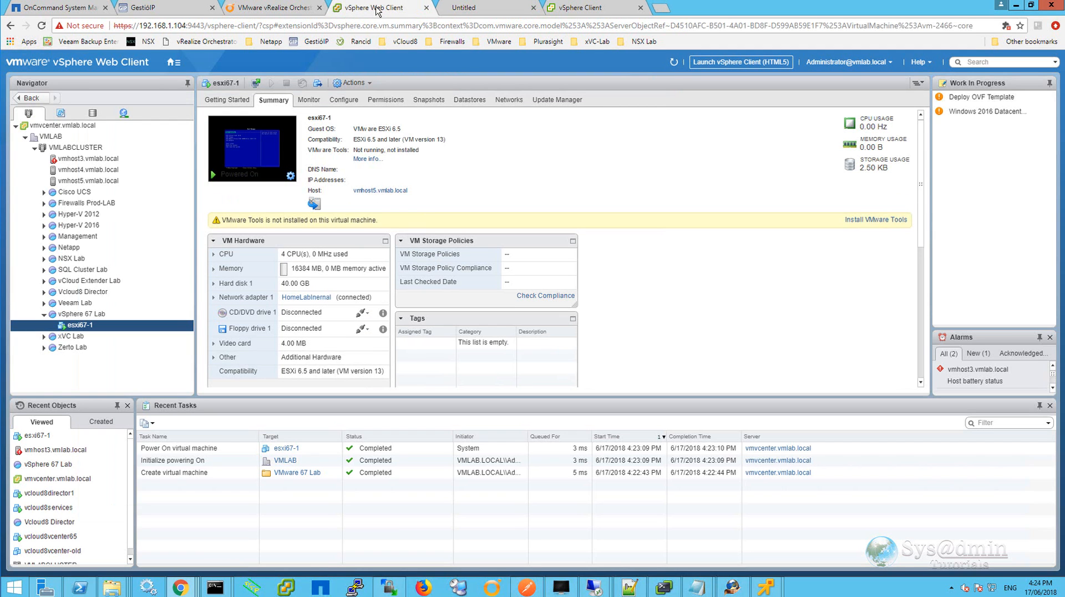
left_click(291, 177)
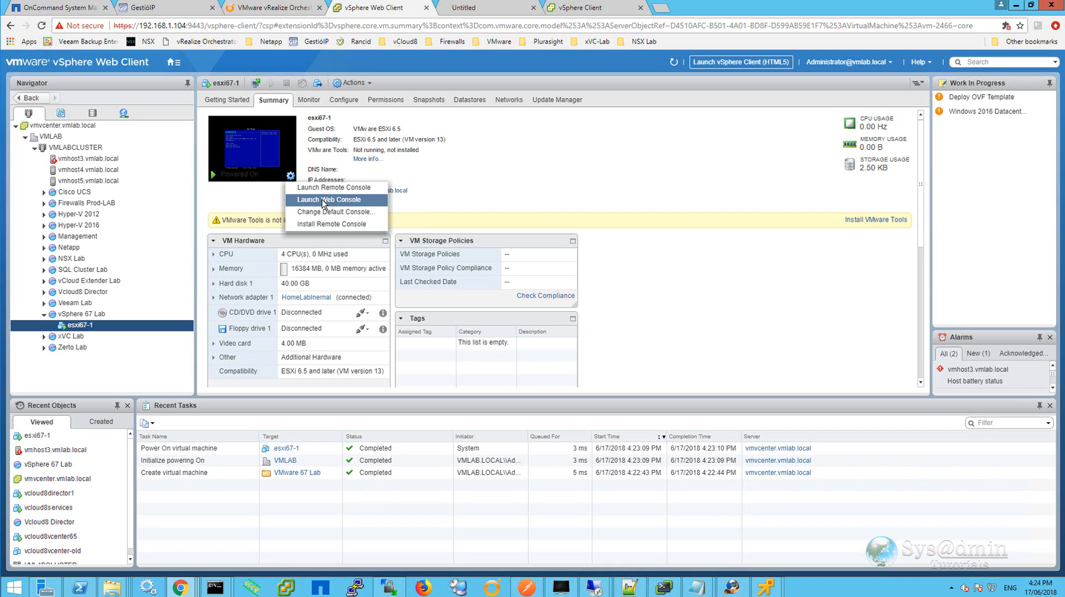
left_click(768, 589)
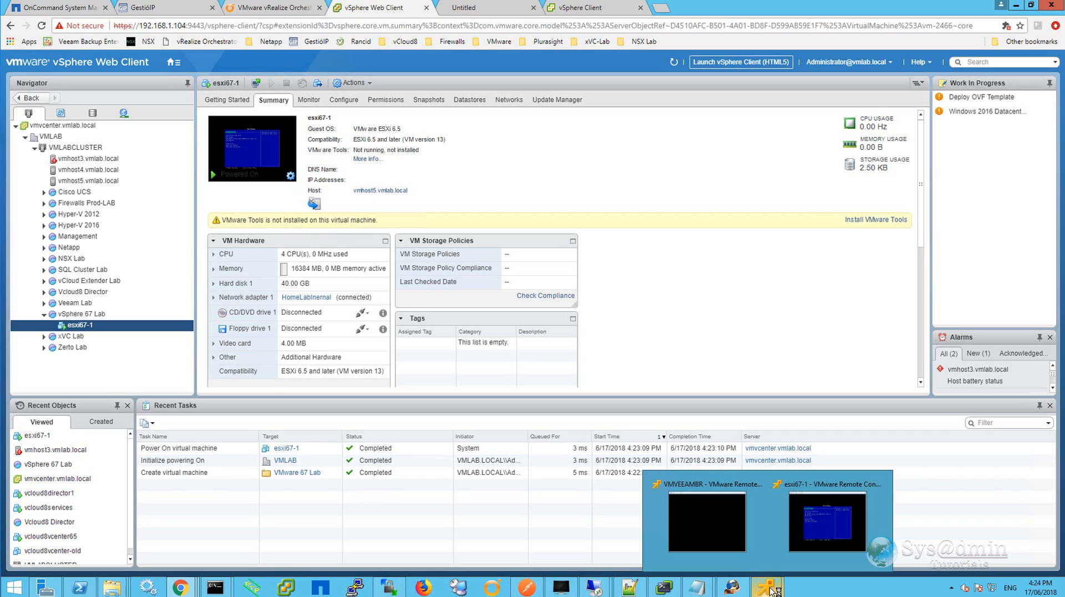
left_click(816, 534)
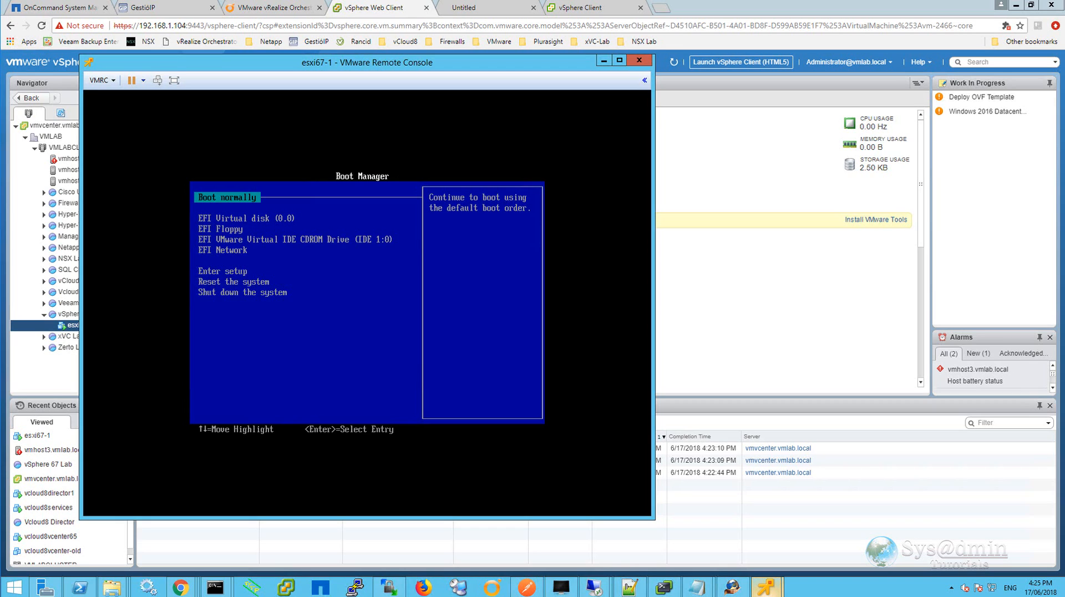
Enter the EFI setup's boot order settings and move EFI VMware Virtual IDE CDROM Drive to the top.
key("Down")
key("Down")
key("Down")
key("Down")
key("Down")
key("Return")
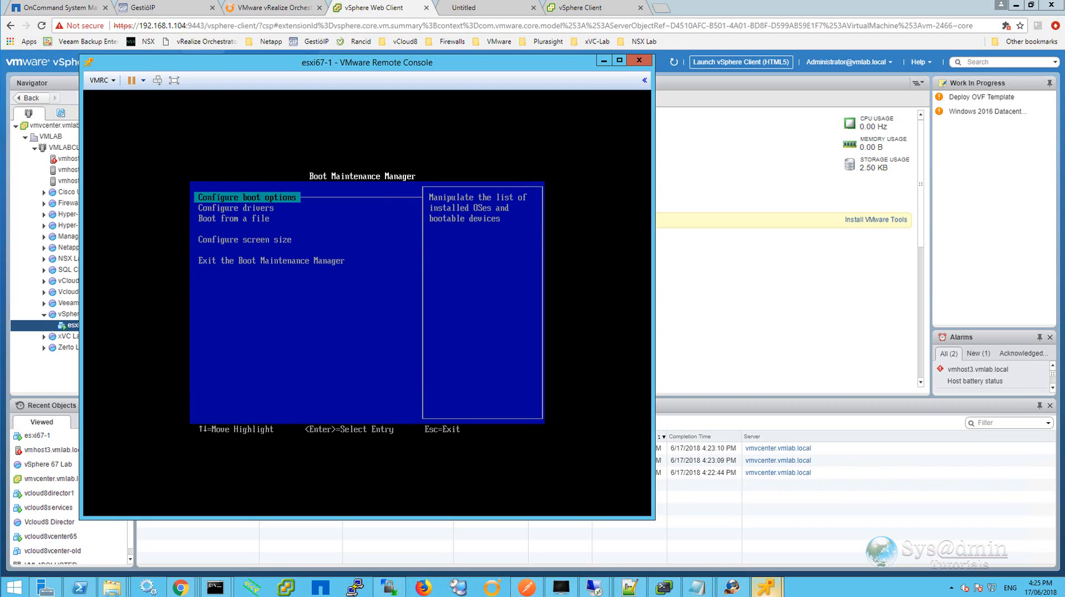
key("Return")
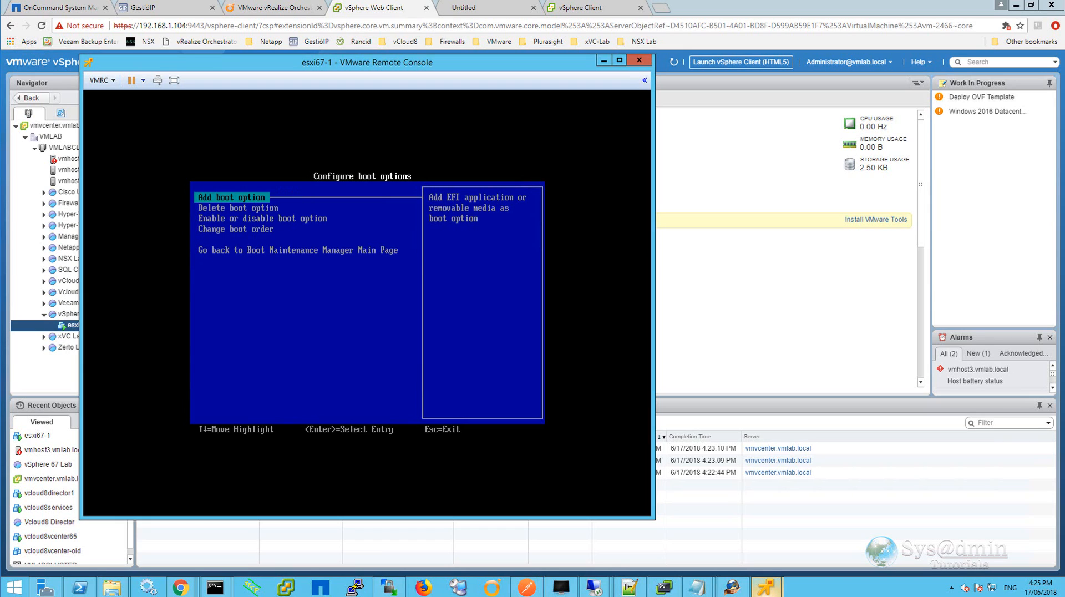
key("Down")
key("Down")
key("Down")
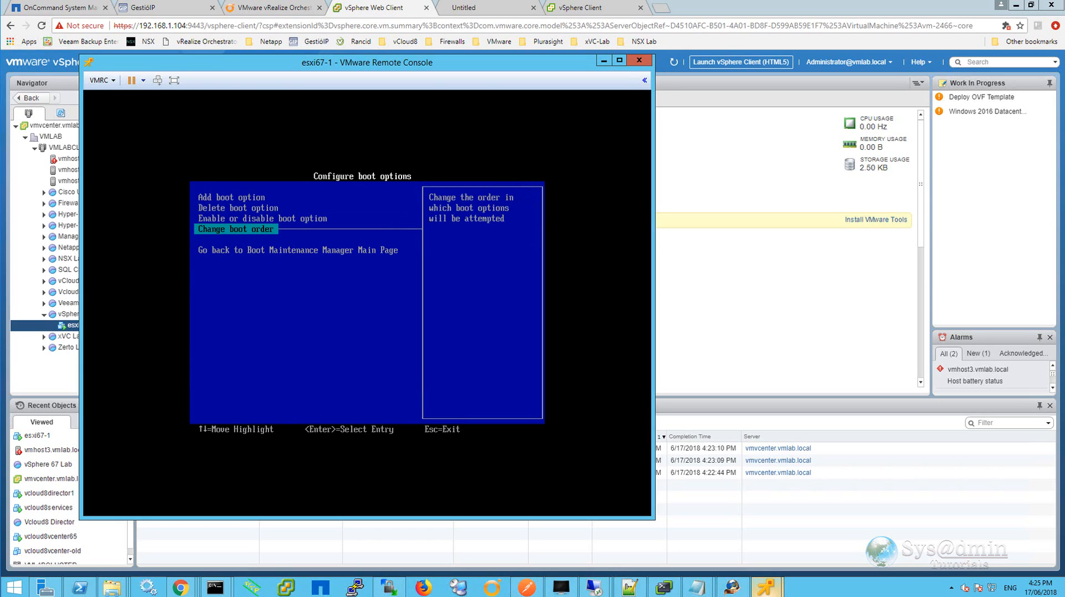
key("Return")
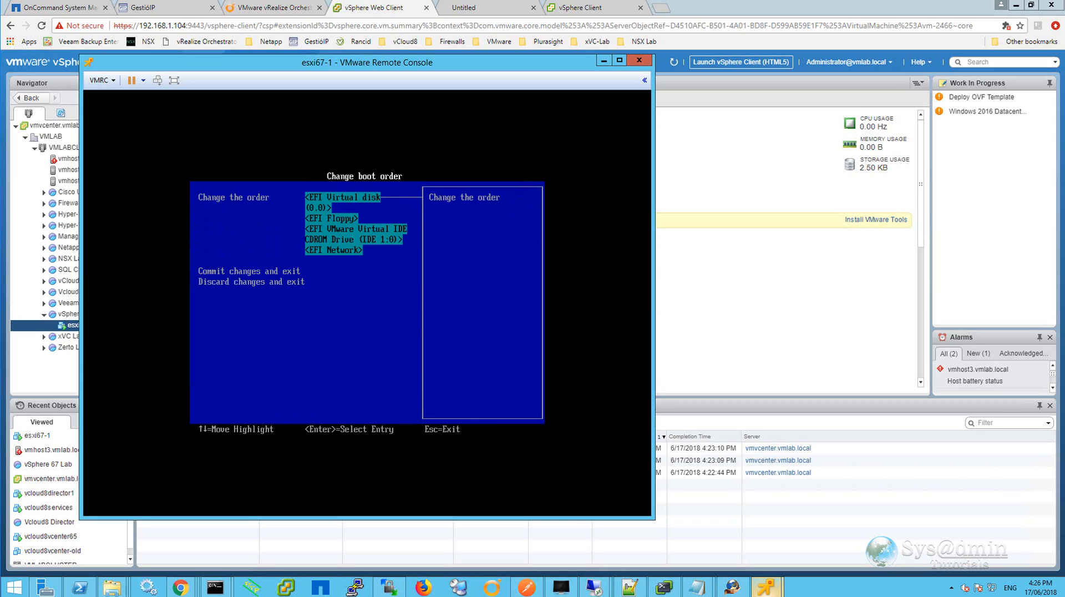
key("Return")
key("Down")
key("Down")
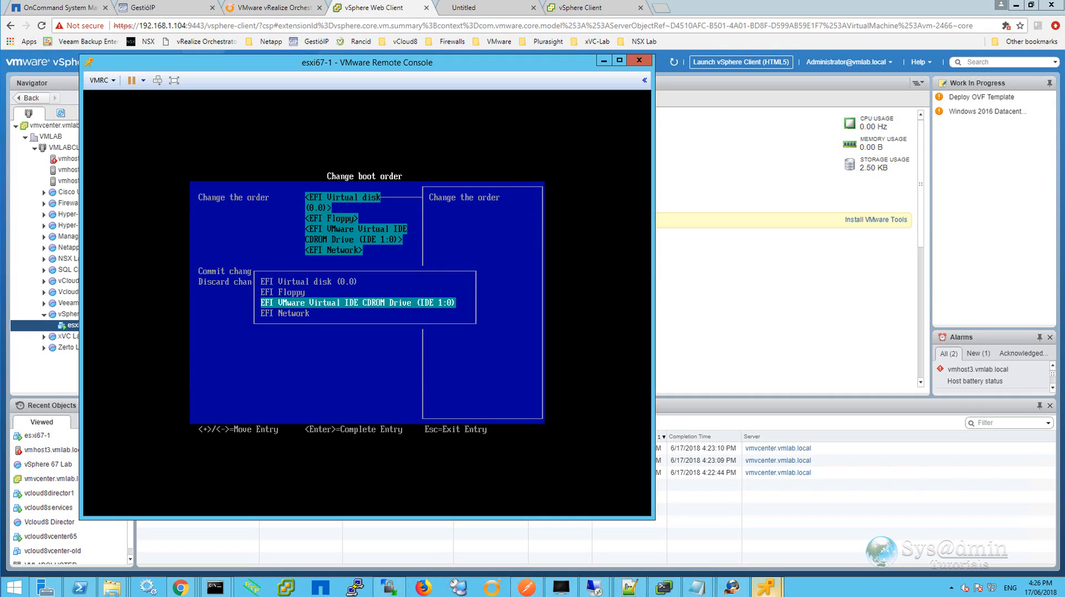
key("plus")
key("plus")
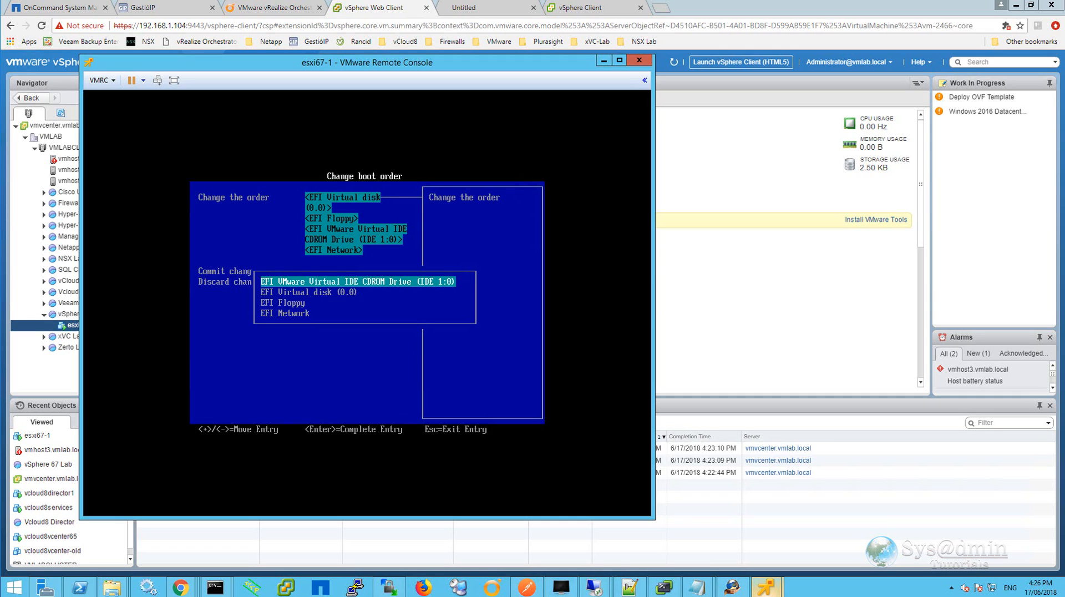
Move EFI Network above EFI Floppy and commit the boot order changes.
key("Down")
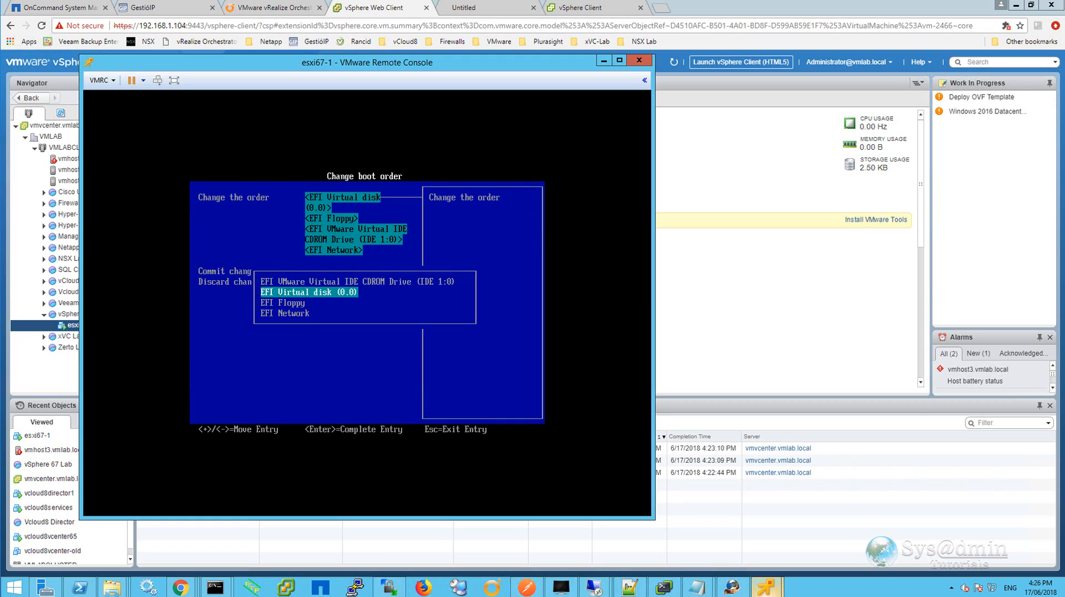
key("Down")
key("Down")
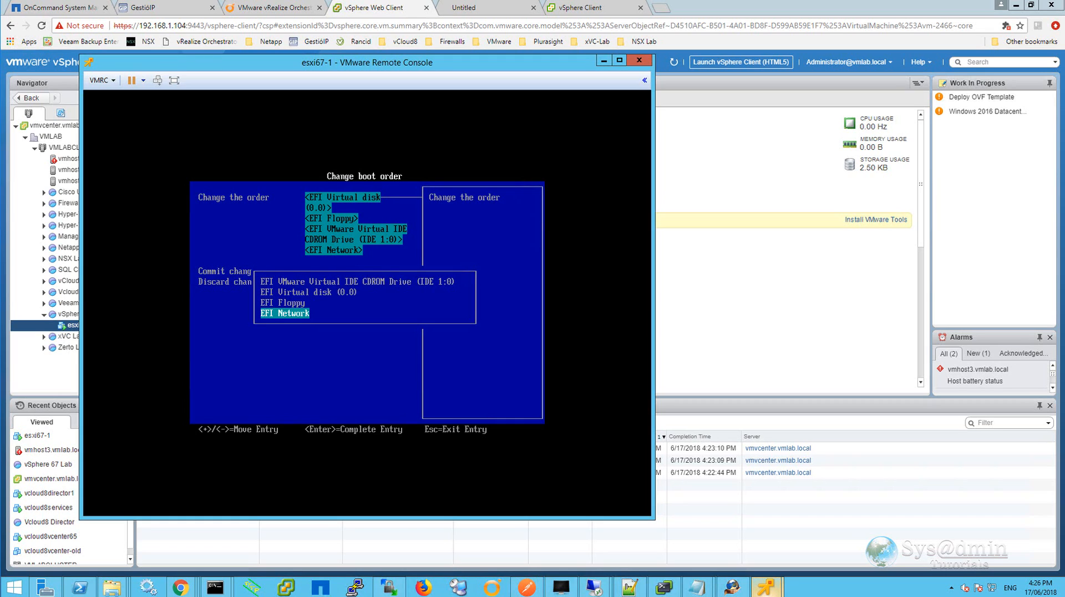
key("plus")
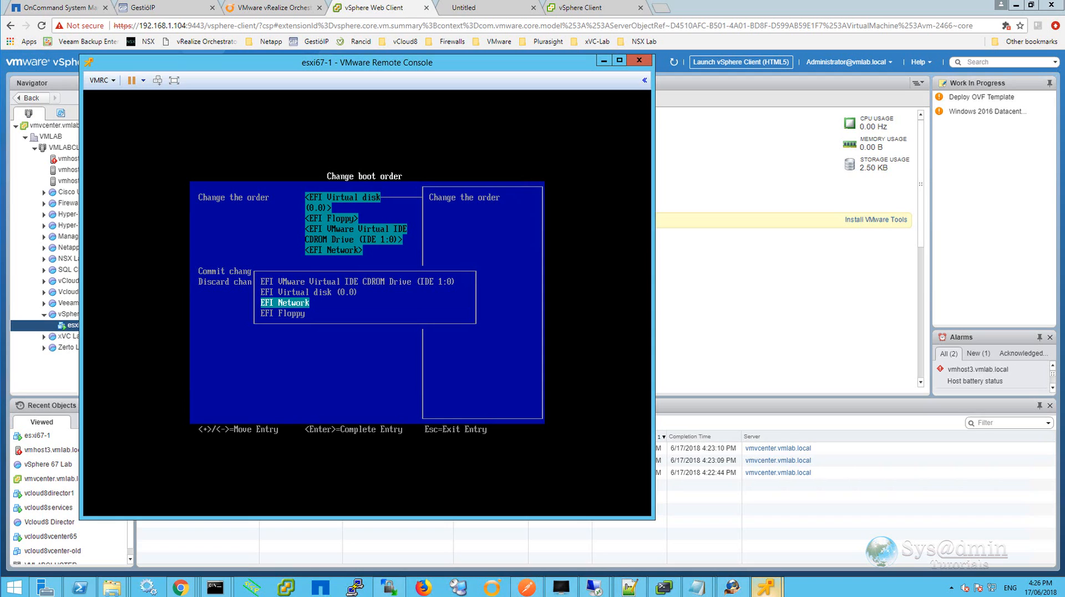
key("Return")
key("Down")
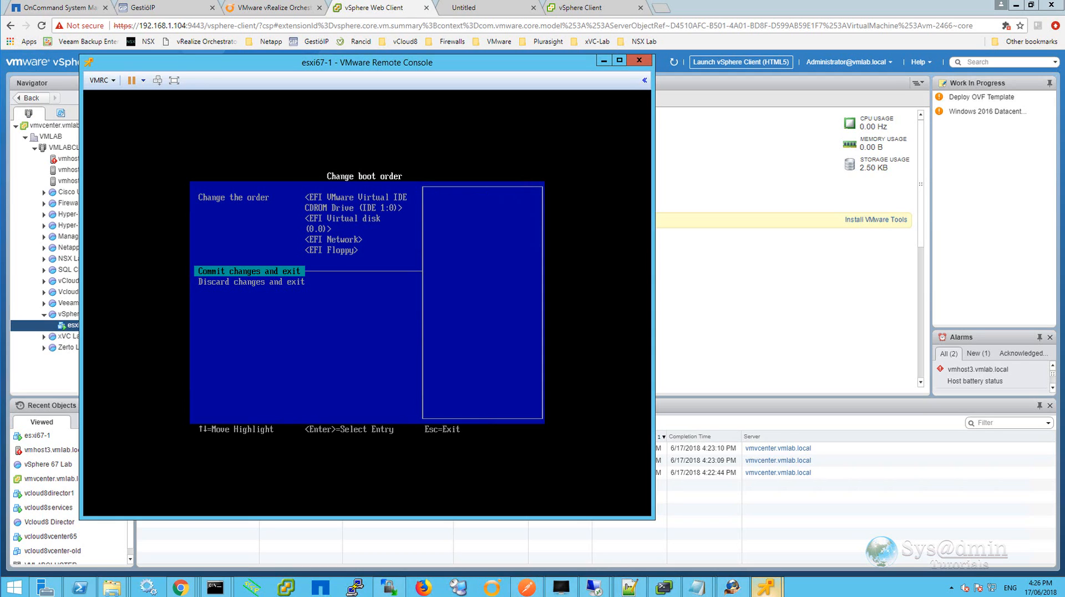
key("Return")
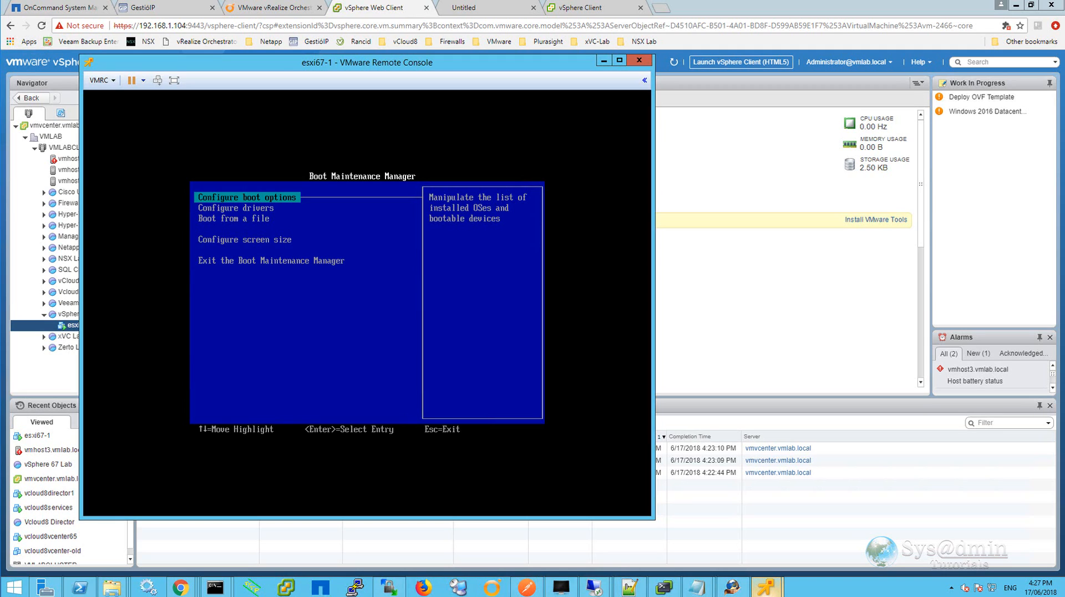
Connect CD/DVD drive 1 to the disk image VMware-VMvisor-Installer-6.7.0-8169922.x86_64.iso.
left_click(101, 80)
mouse_move(127, 110)
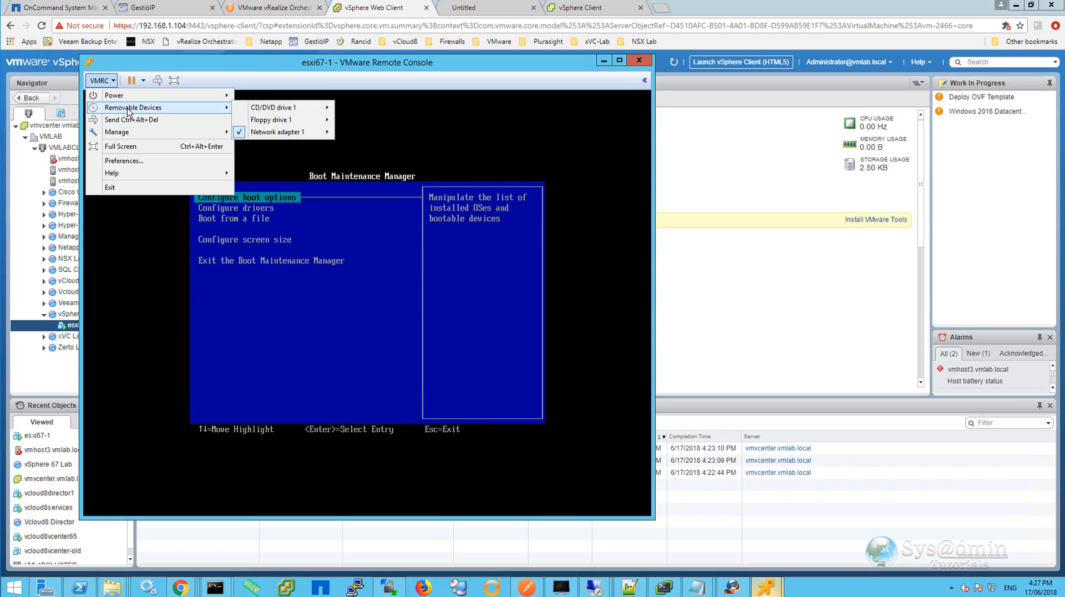
mouse_move(292, 111)
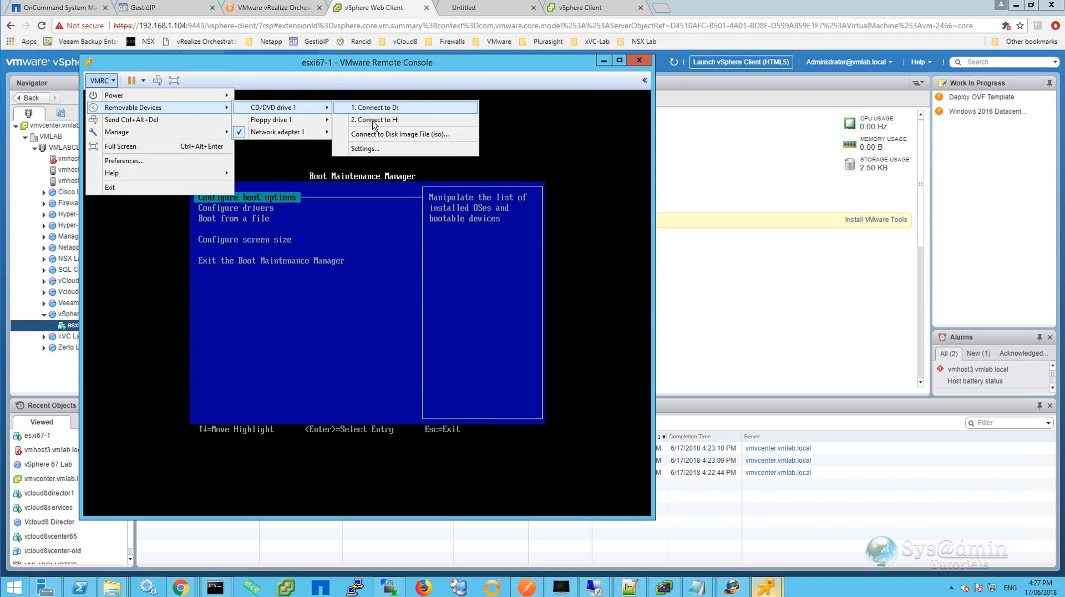
left_click(400, 134)
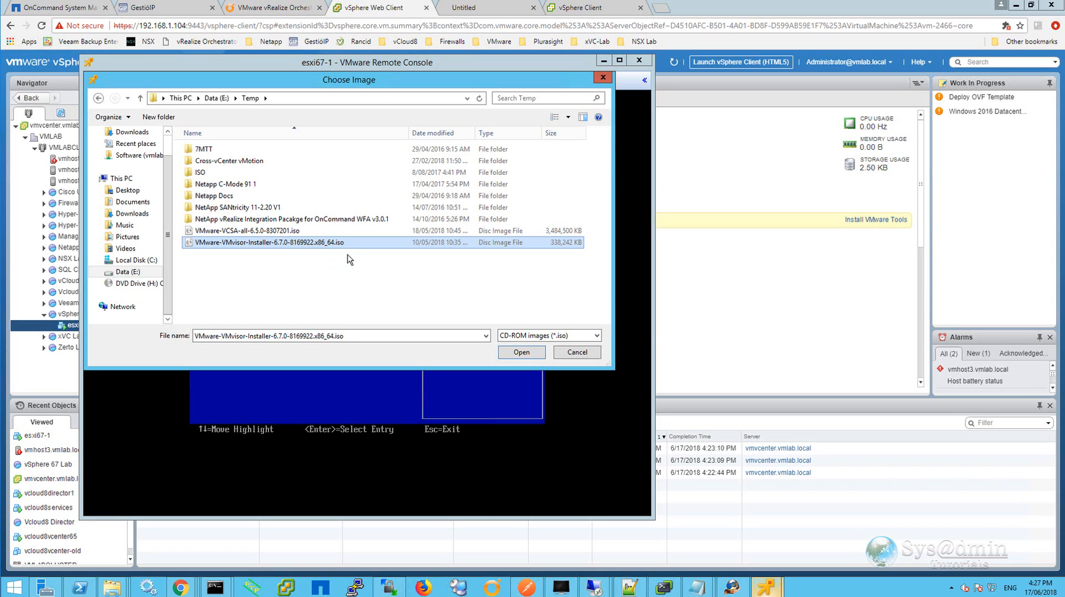
left_click(522, 352)
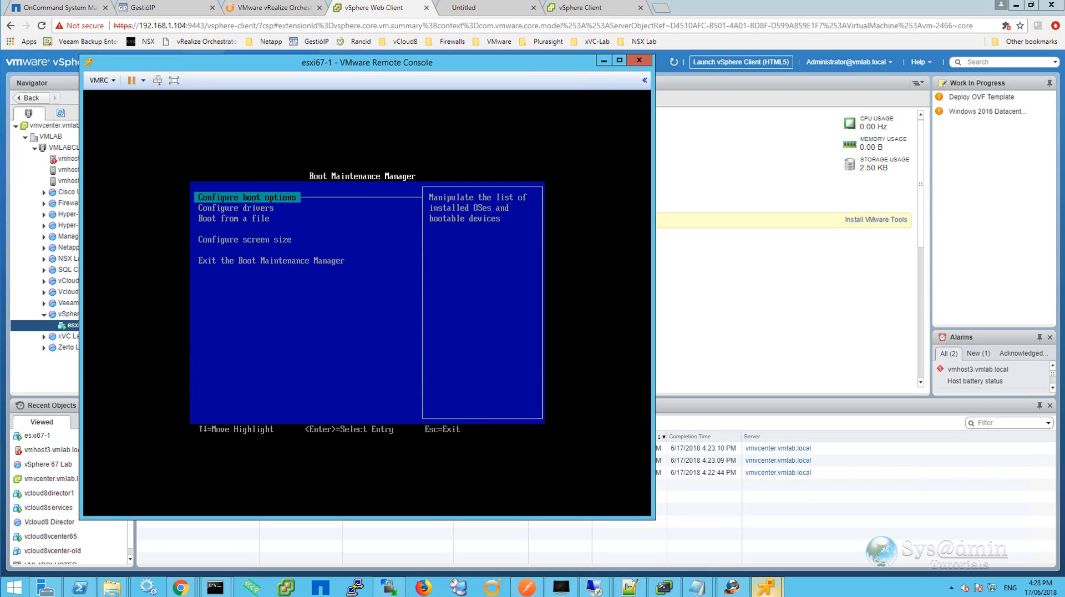
Leave the Boot Maintenance Manager and reset the system to boot from the installer.
key("Down")
key("Down")
key("Down")
key("Down")
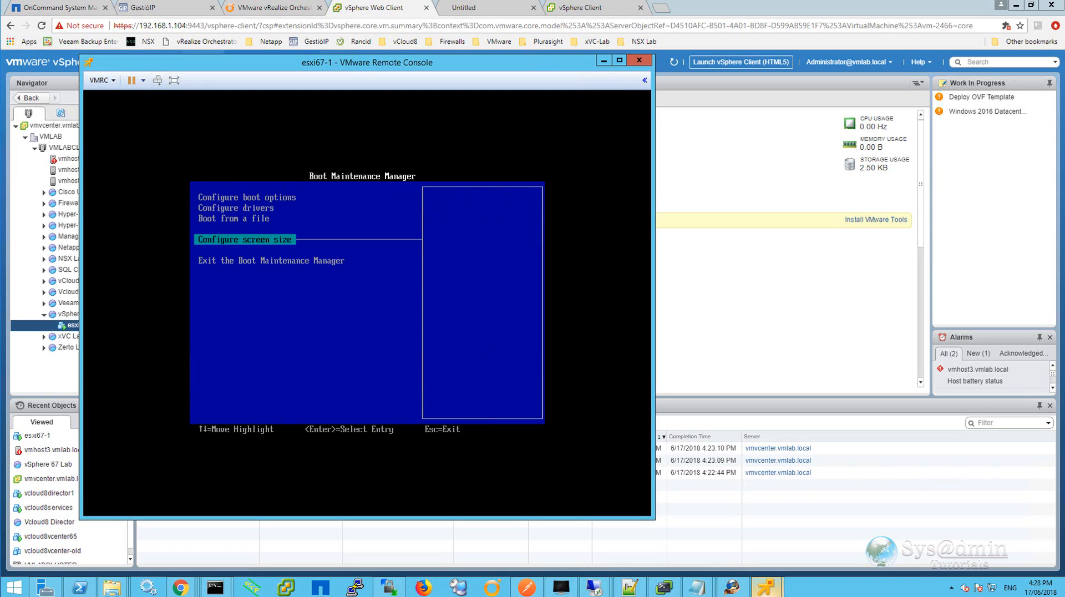
key("Return")
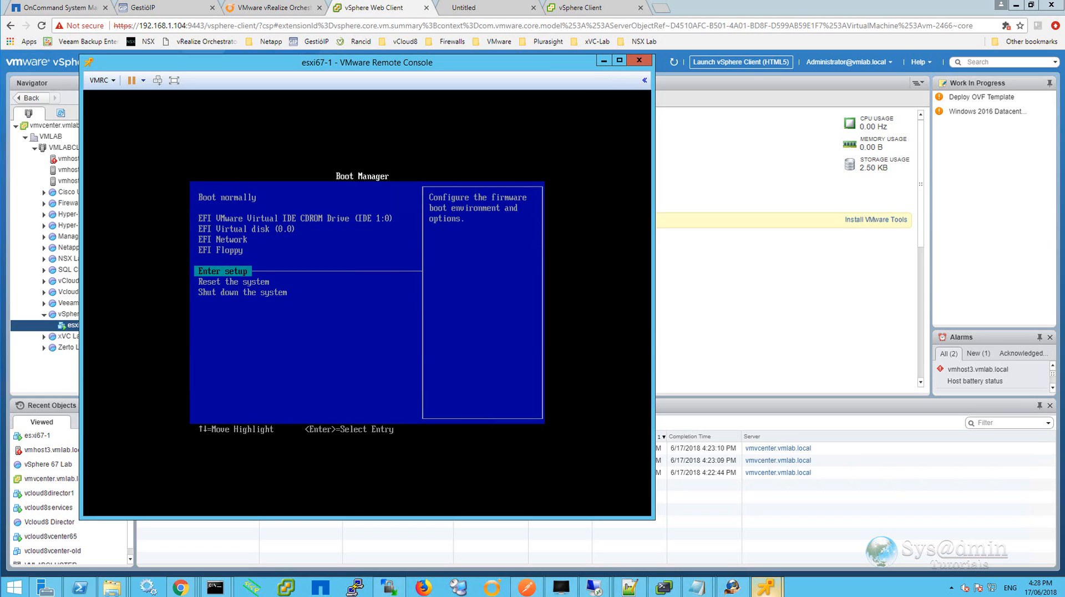
key("Down")
key("Return")
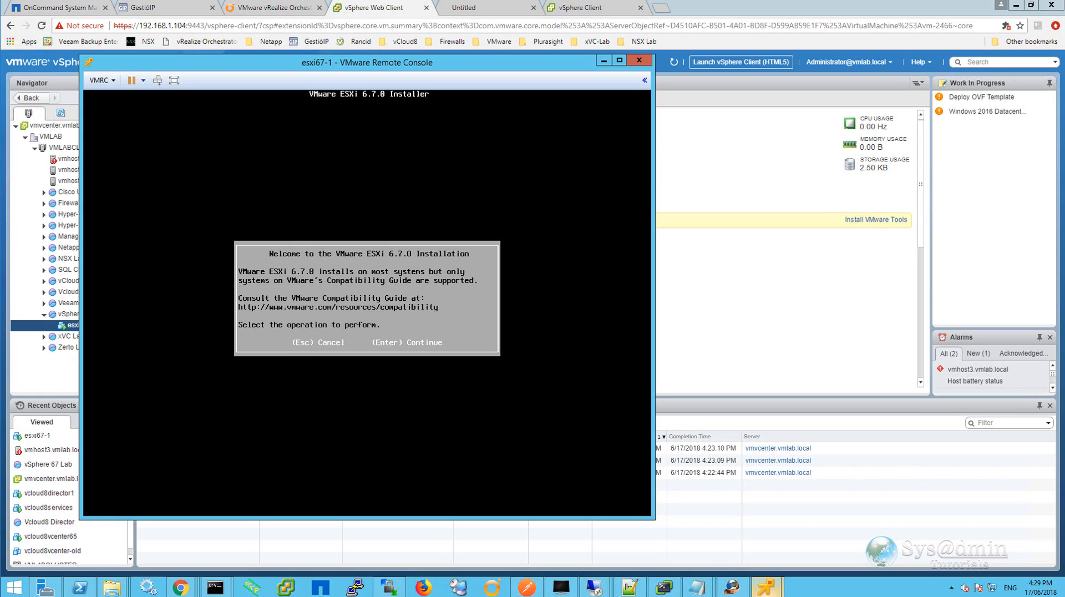
Proceed through the ESXi installer's welcome, license agreement, local virtual disk and US Default keyboard screens.
key("Return")
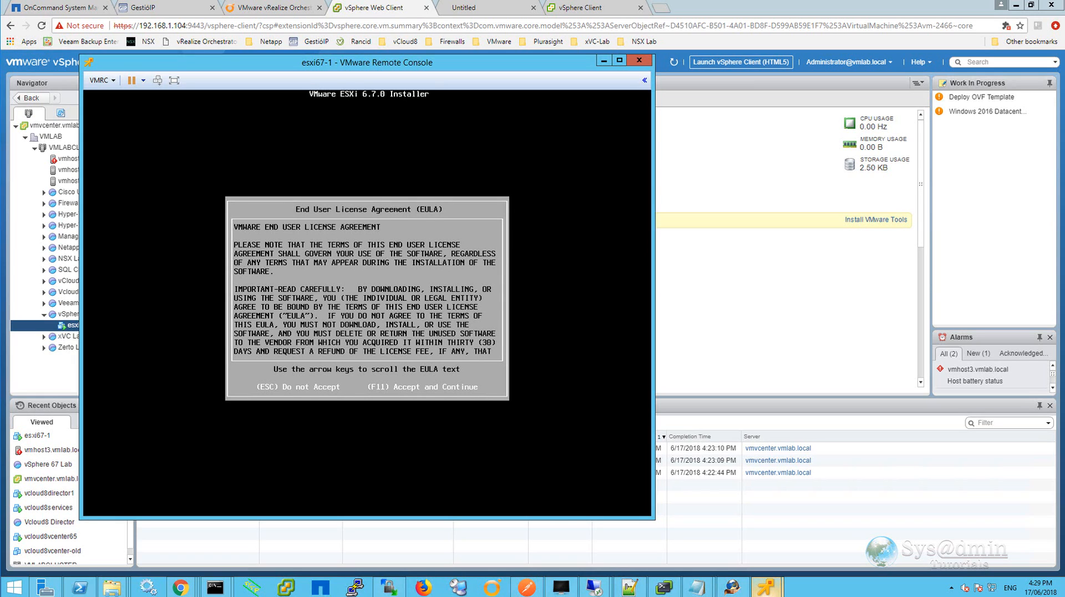
key("F11")
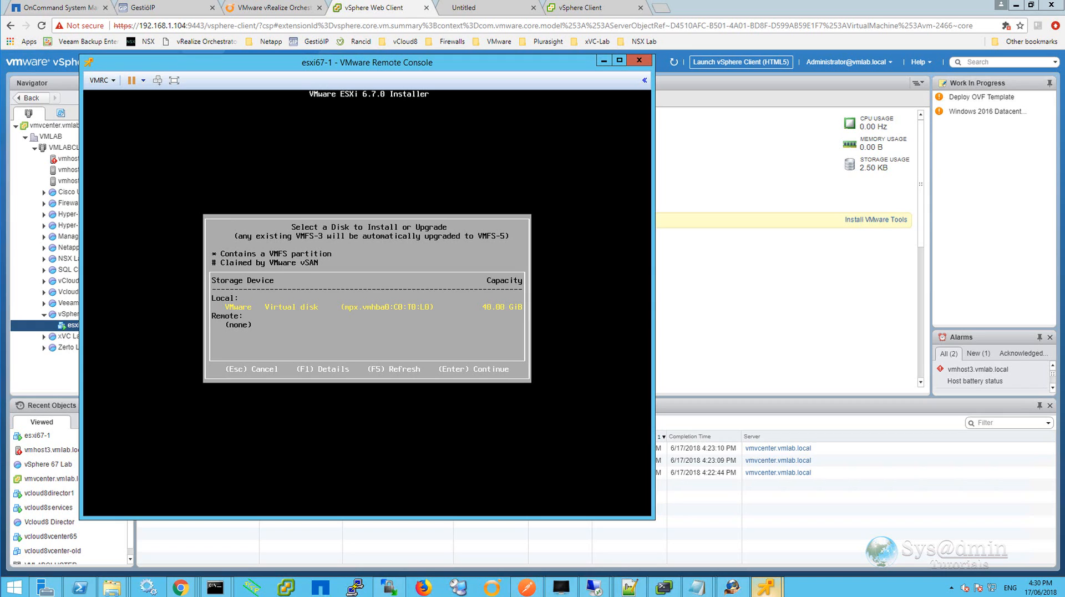
key("Return")
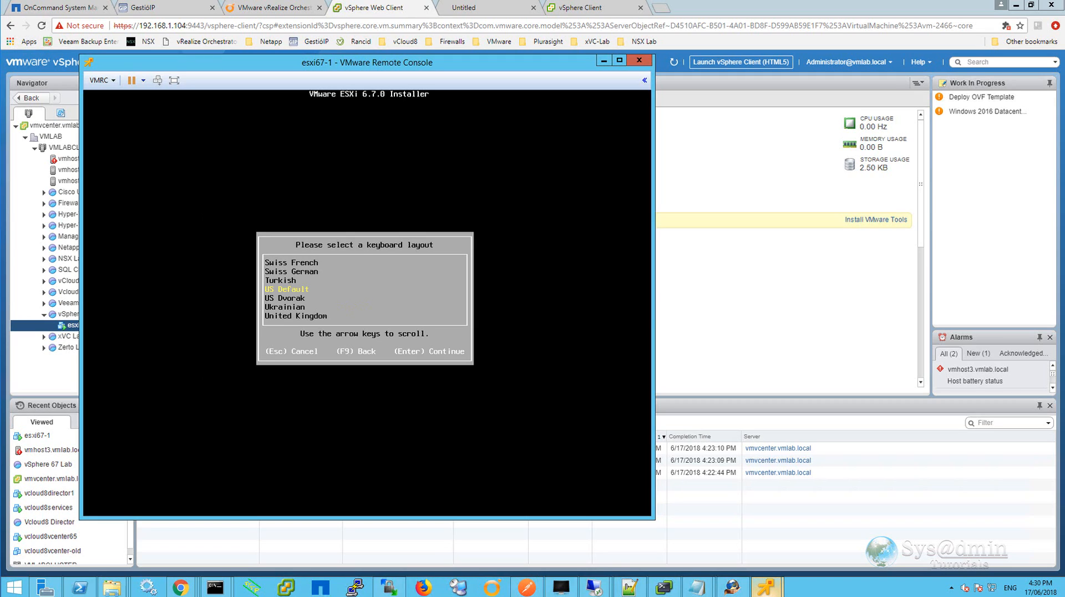
key("Return")
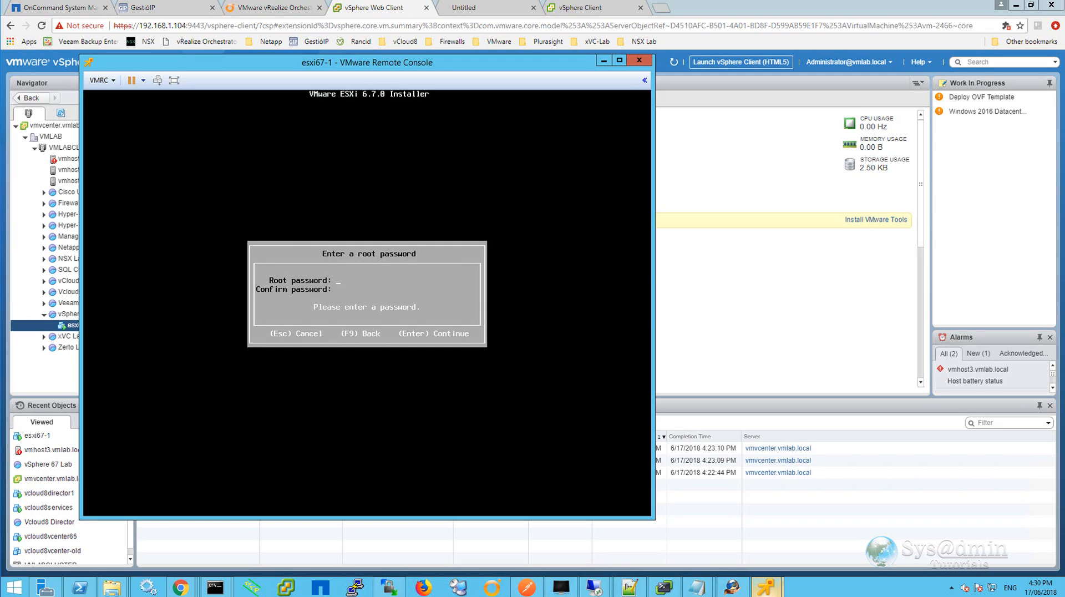
Enter and confirm the root password, then confirm installing ESXi 6.7.0 on the virtual disk.
type("************")
key("Tab")
type("************")
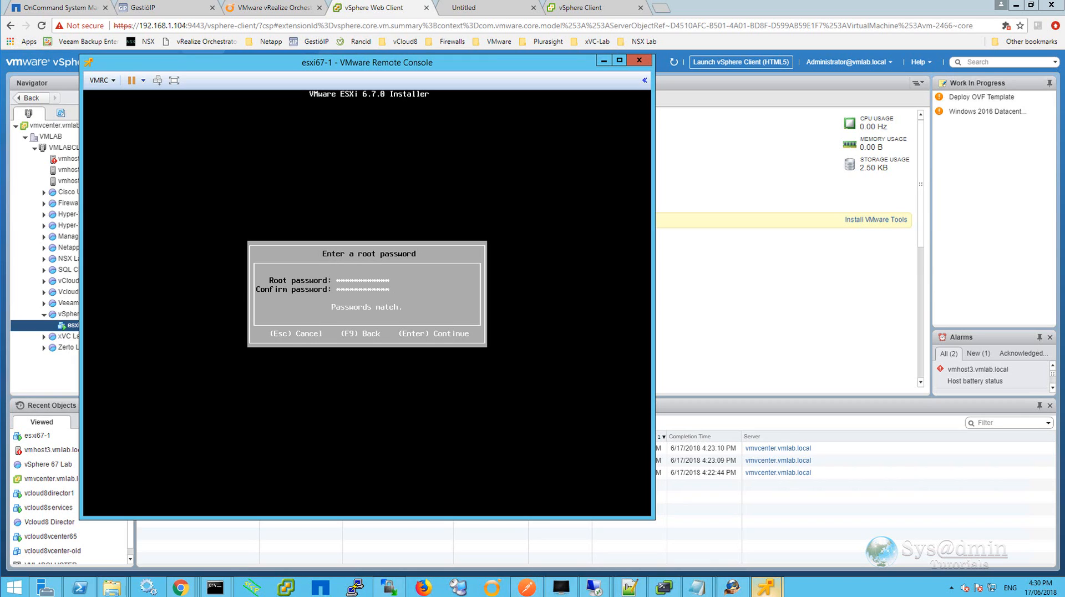
key("Return")
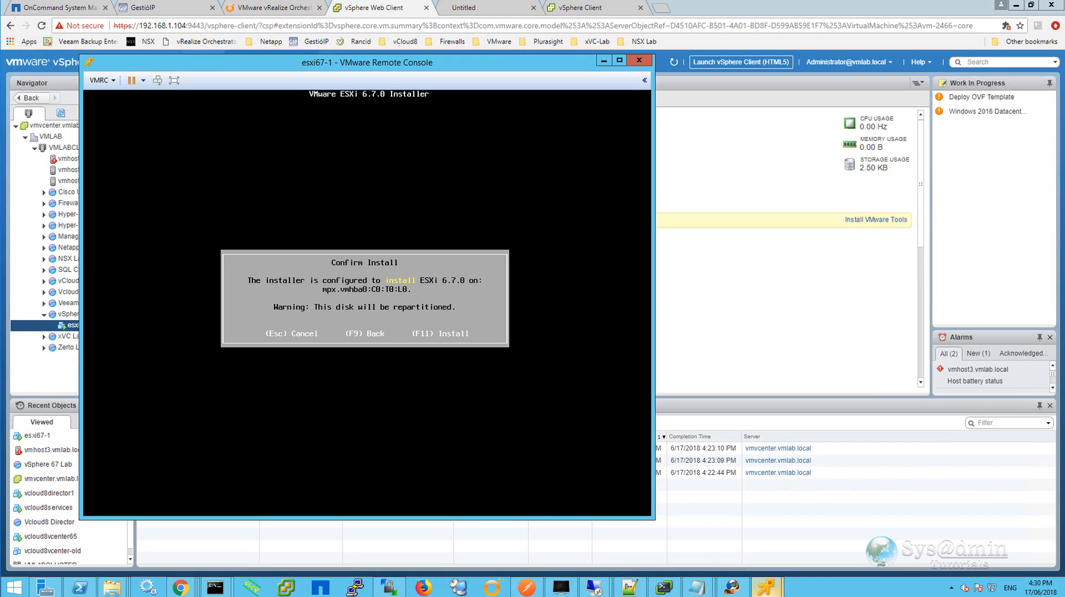
key("F11")
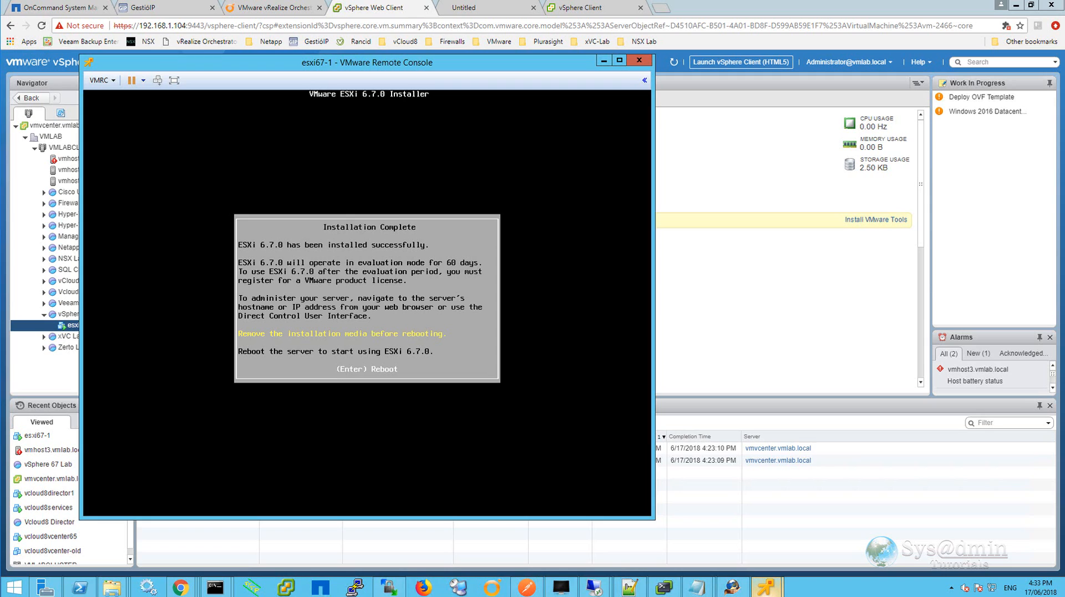
Disconnect the installer ISO from CD/DVD drive 1.
left_click(111, 86)
mouse_move(123, 111)
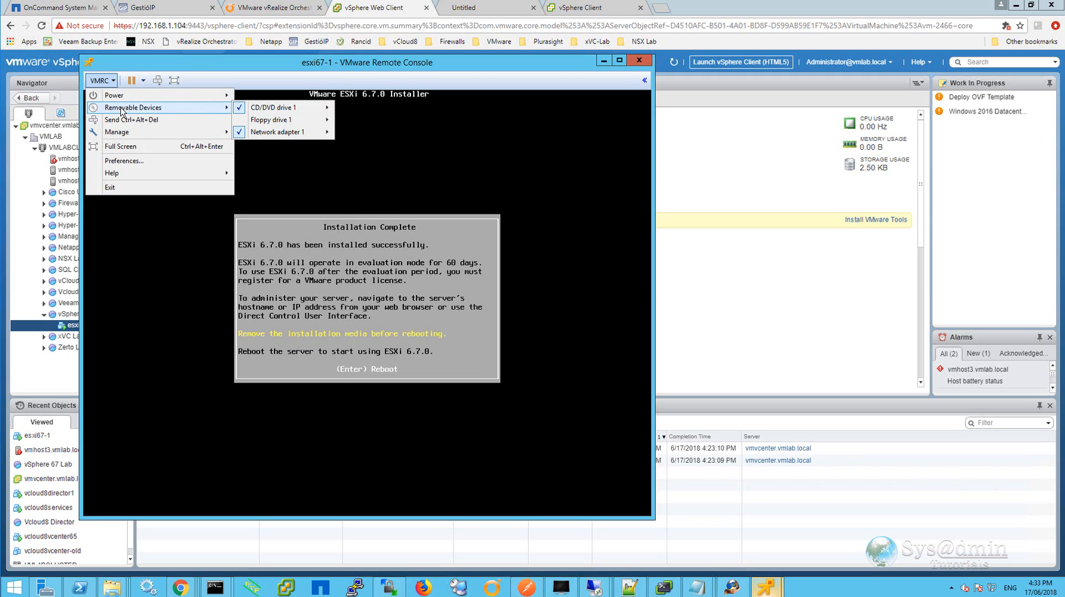
mouse_move(291, 111)
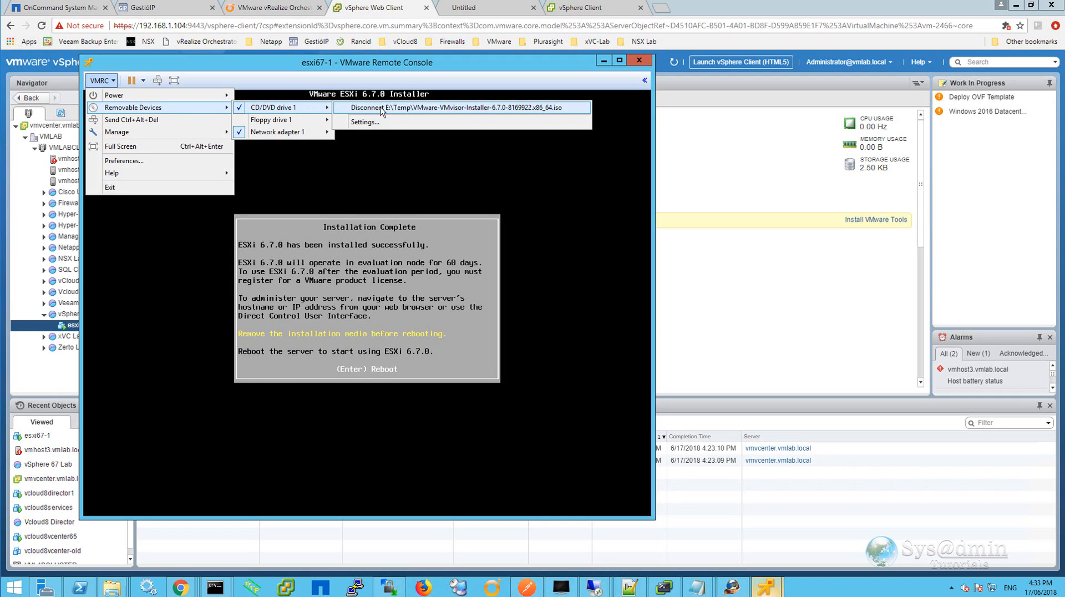
left_click(468, 108)
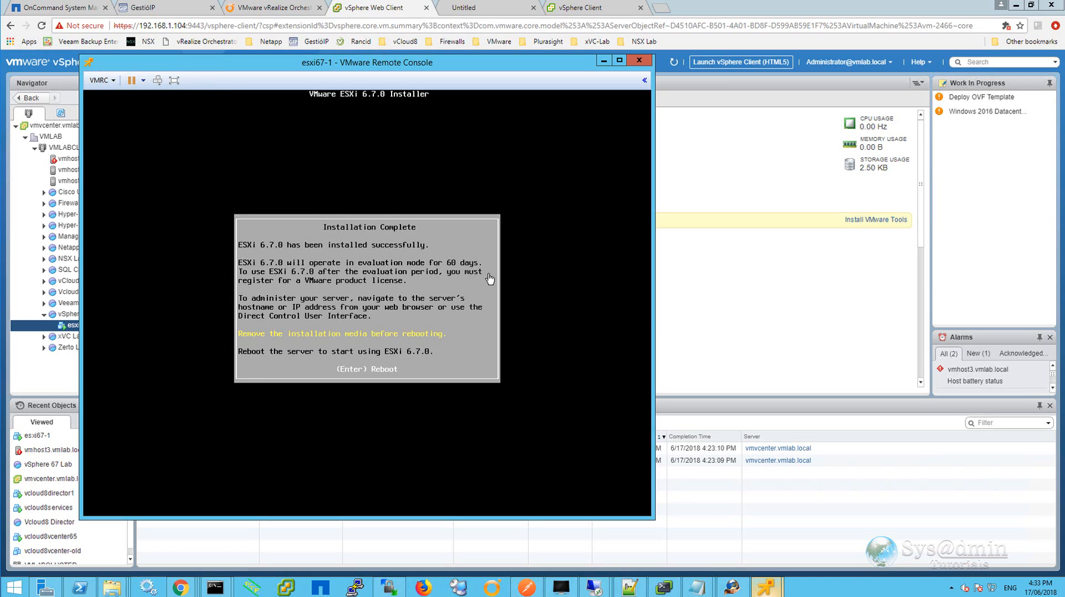
Reboot the host and open the Customize System/View Logs login prompt.
left_click(444, 292)
key("Return")
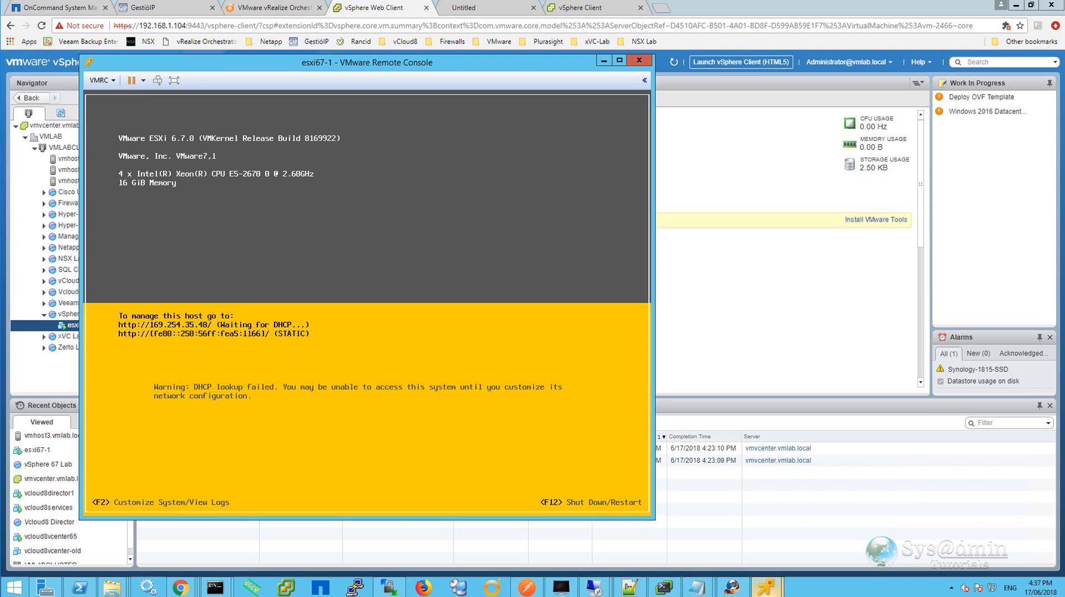
key("F2")
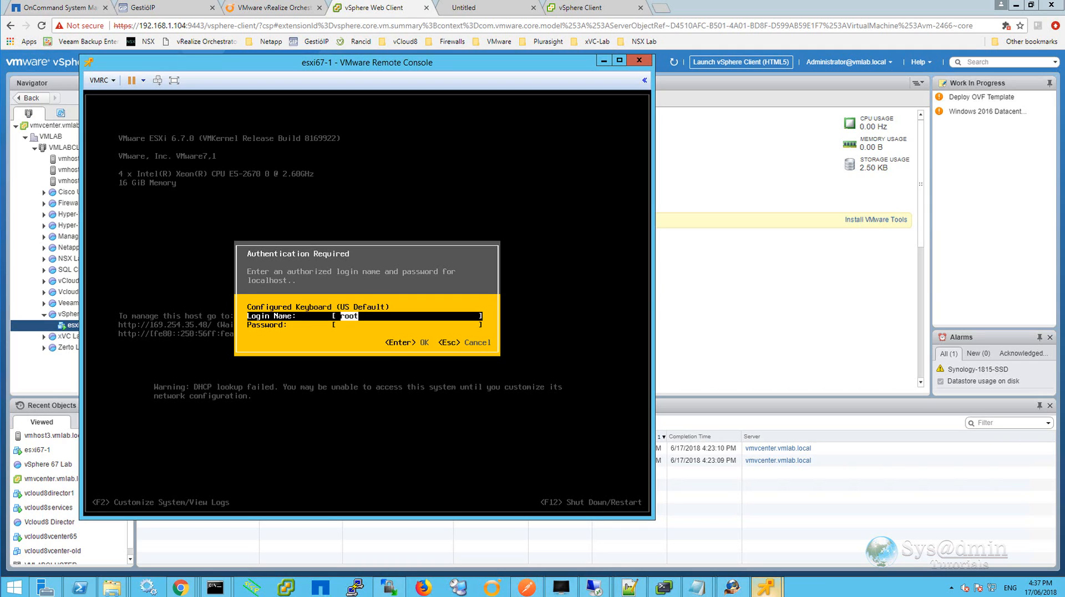
Log in to the host's System Customization as root with the root password.
key("Down")
type("************")
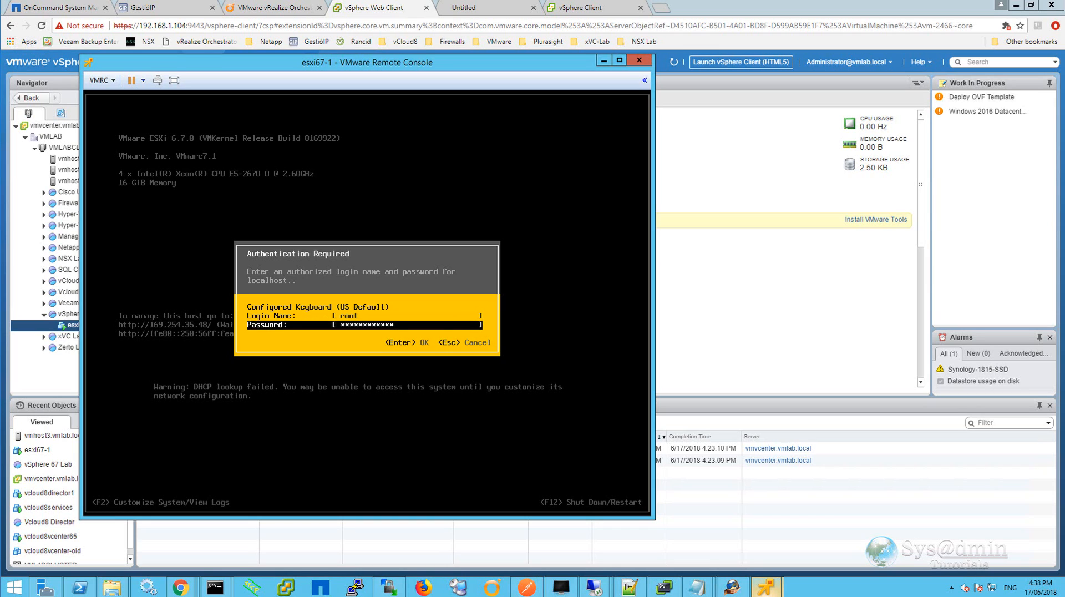
key("Return")
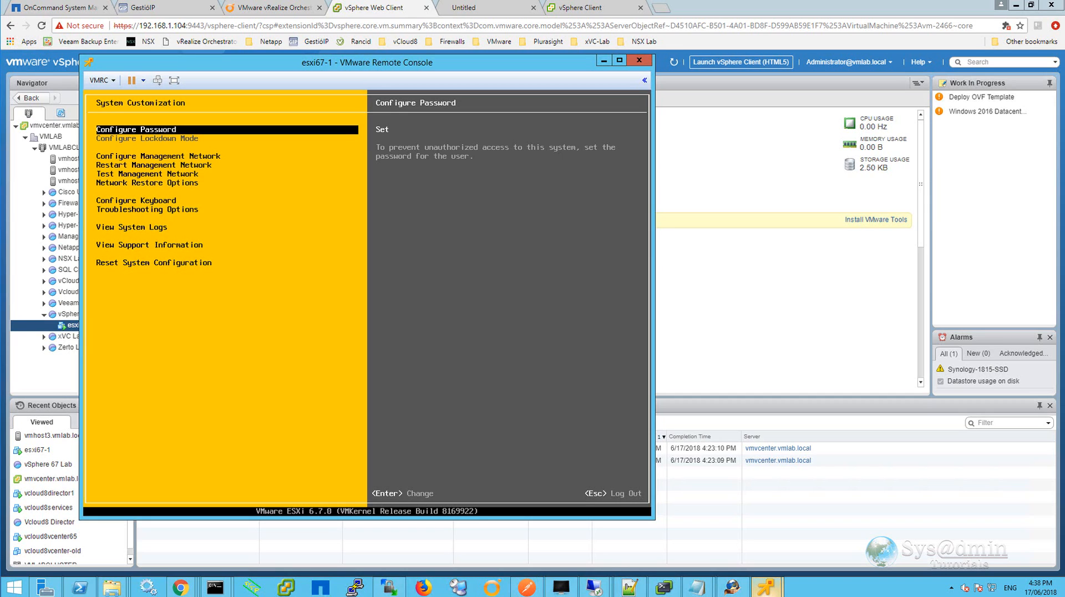
Open Configure Management Network and review the network adapter and VLAN settings without changing them.
key("Down")
key("Return")
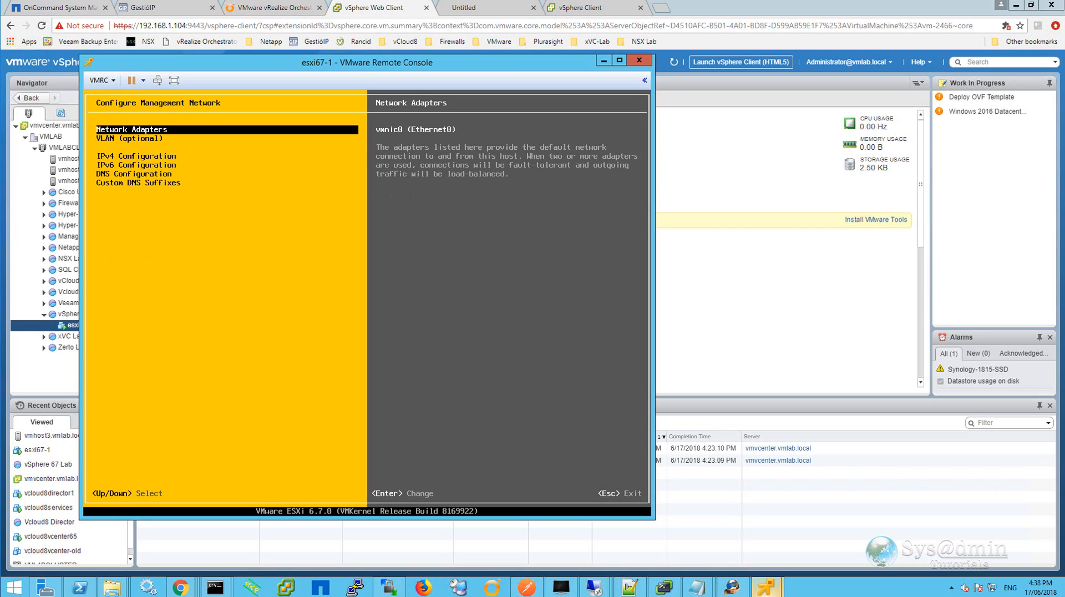
key("Return")
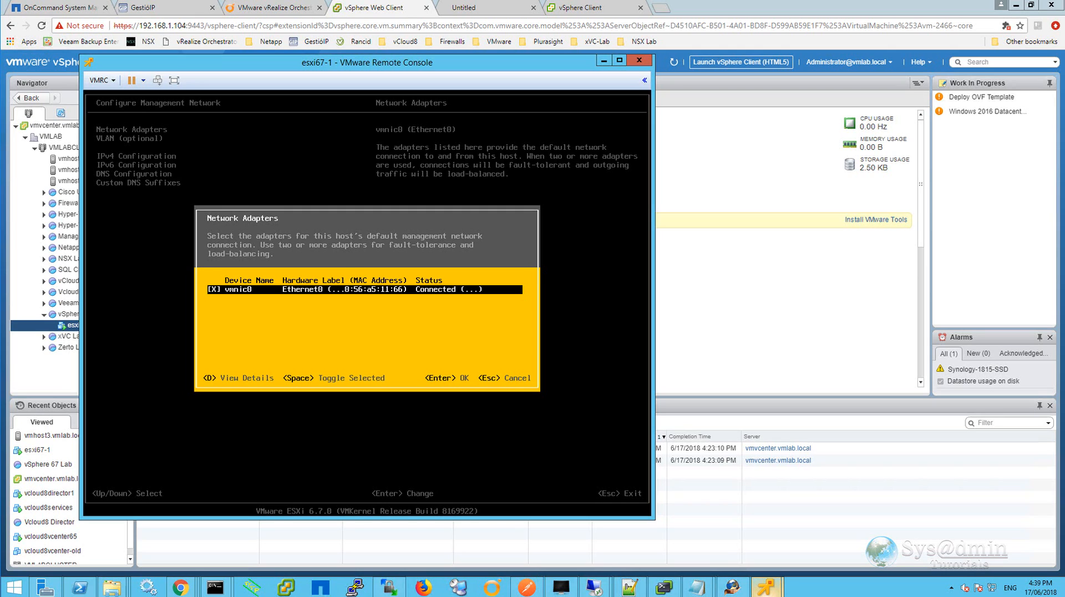
key("Return")
key("Down")
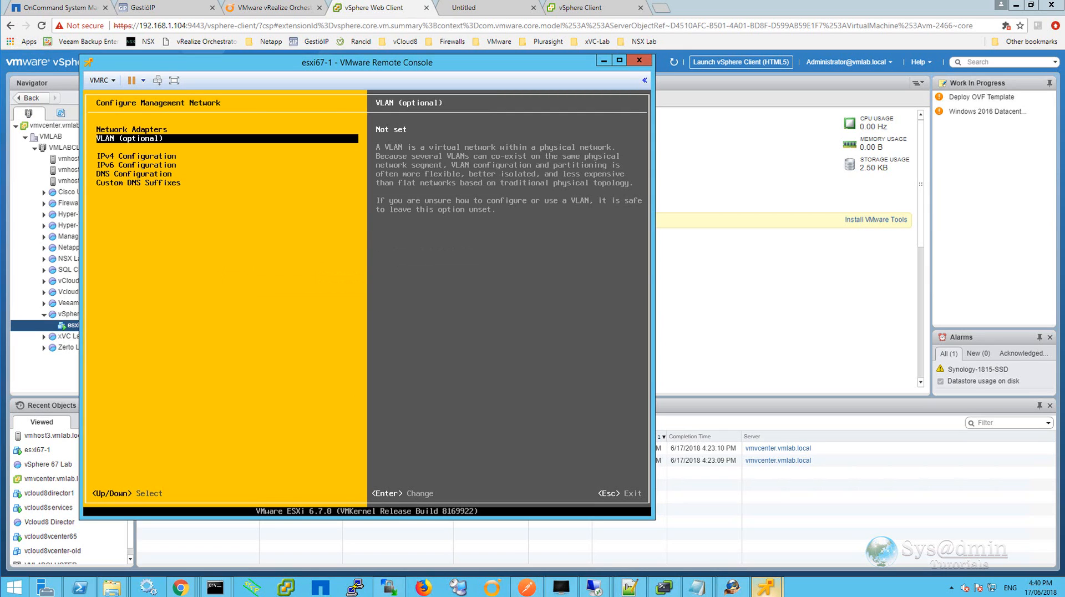
key("Return")
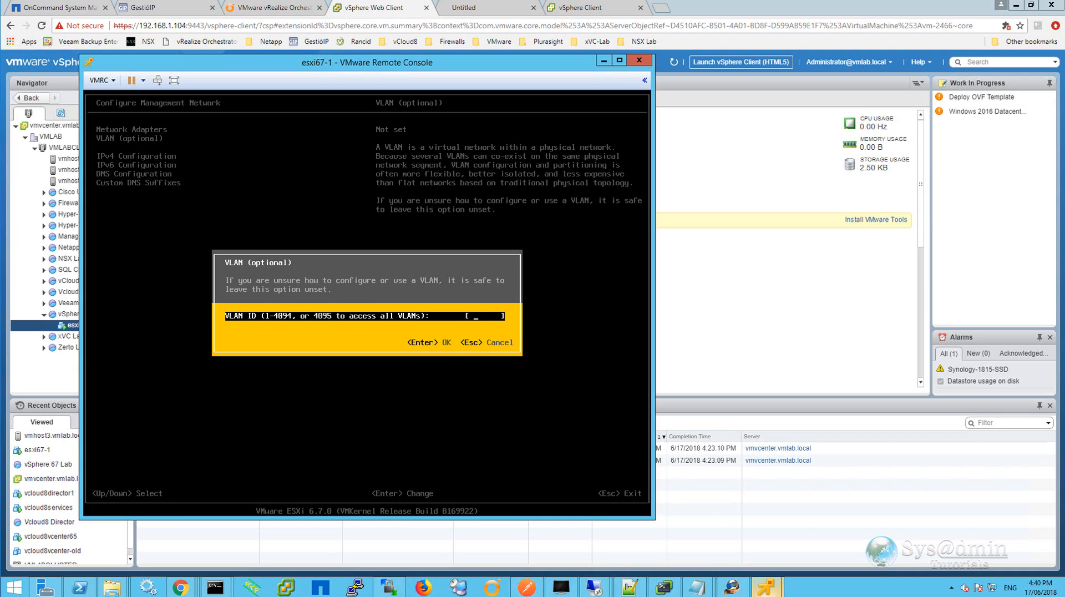
key("Escape")
key("Down")
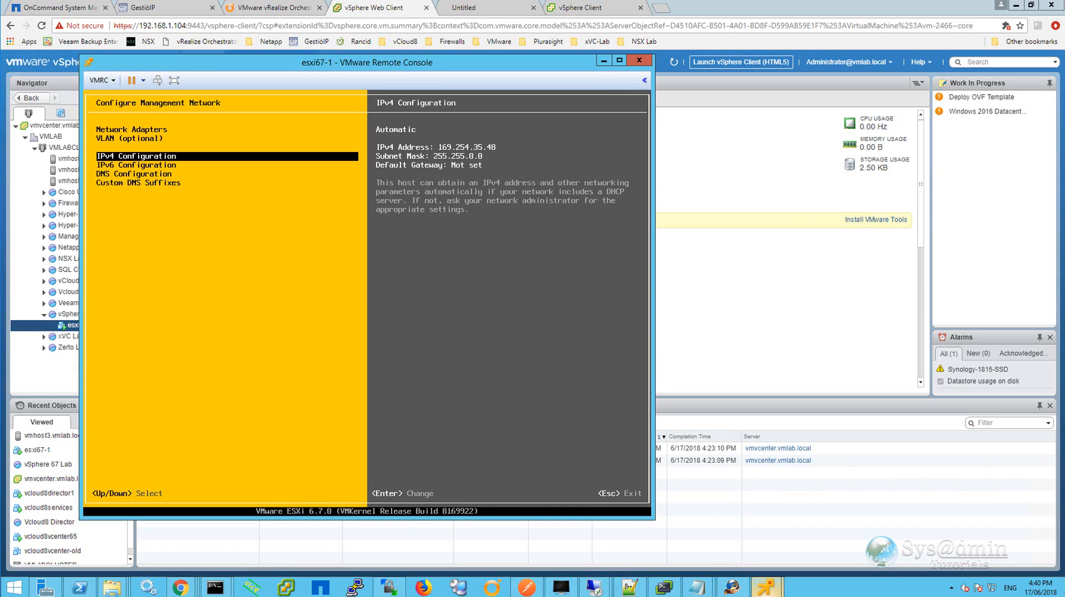
Set a static IPv4 configuration with address 192.168.1.70, subnet mask 255.255.255.0 and default gateway 192.168.1.1.
key("Return")
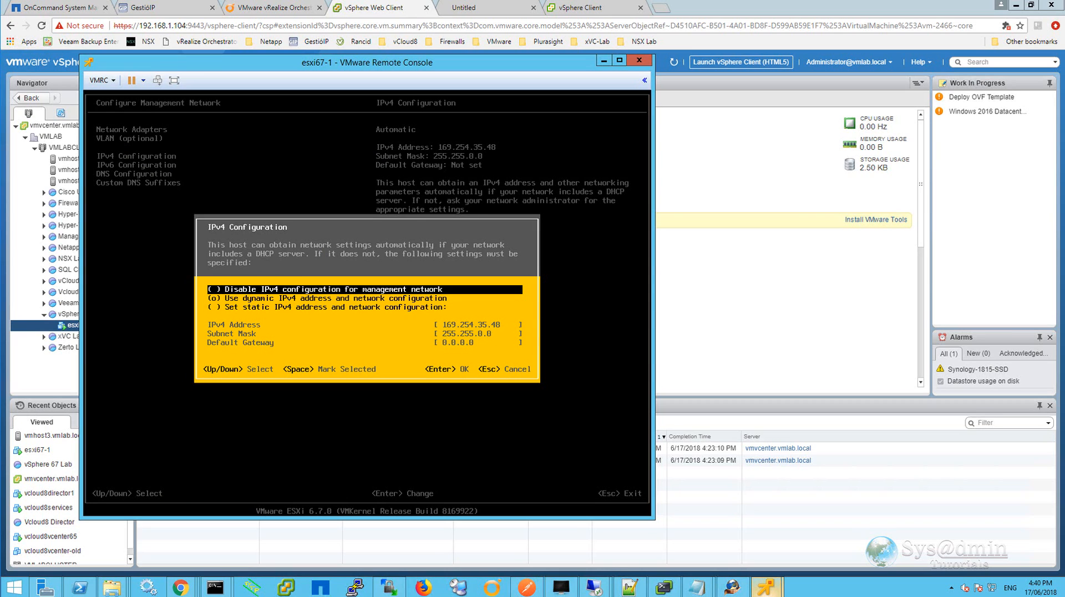
key("Down")
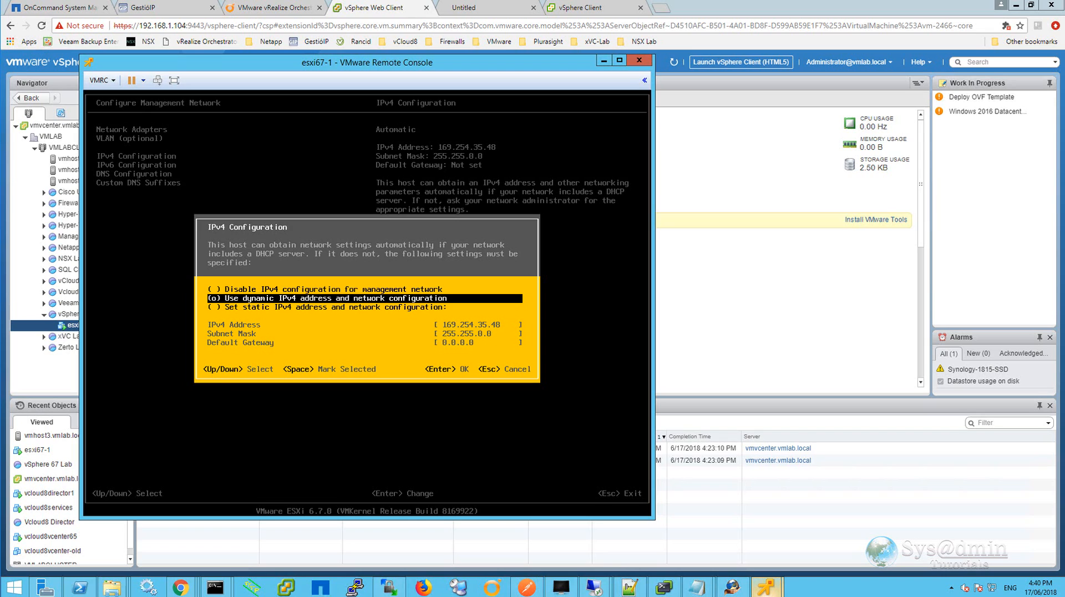
key("Down")
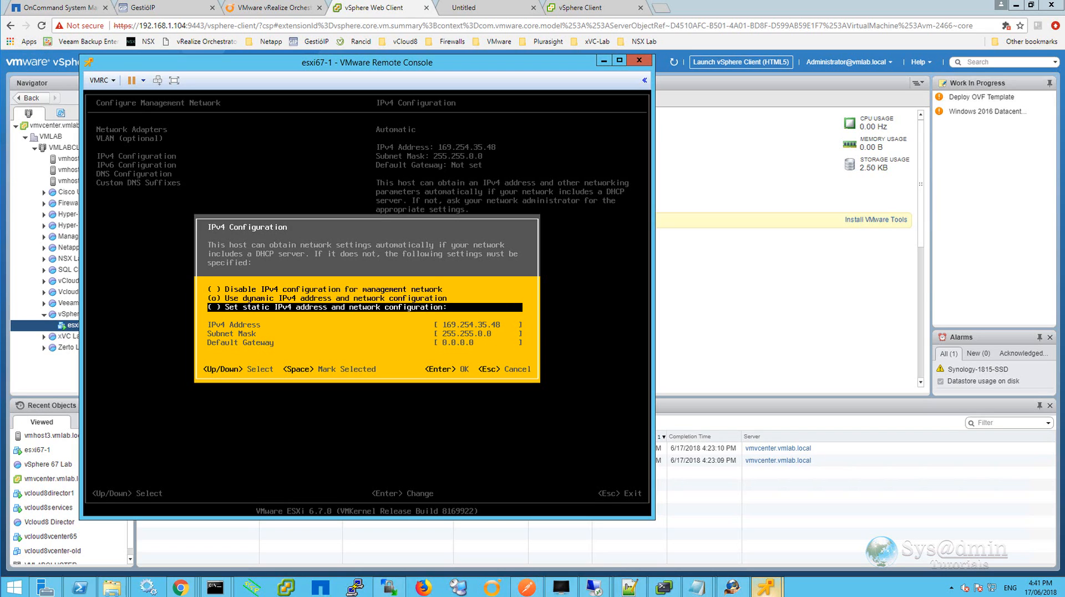
key("space")
key("Down")
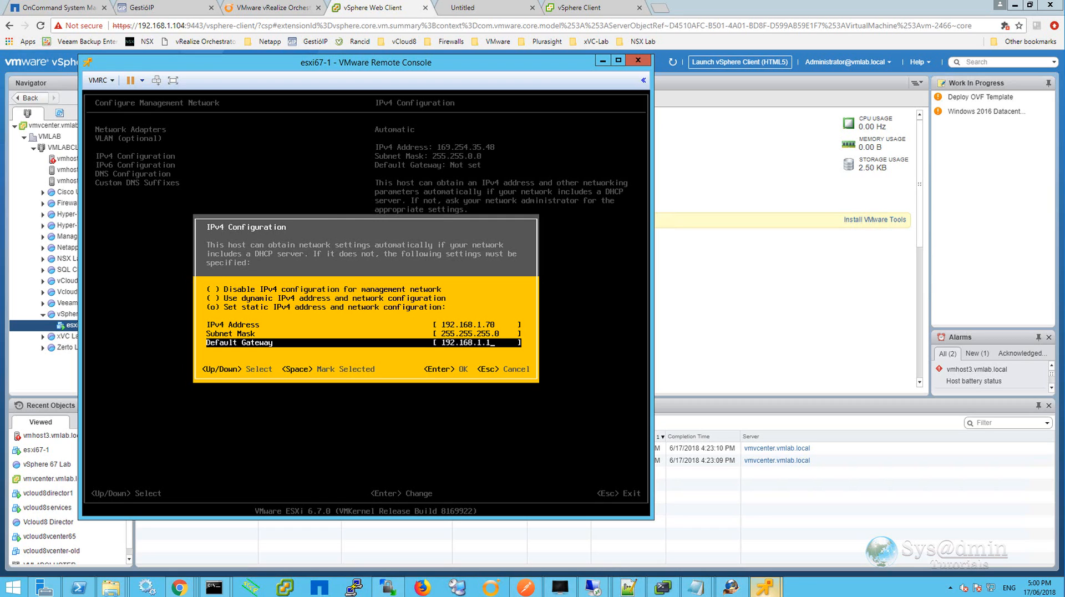
key("Return")
Disable IPv6 for the management network.
key("Down")
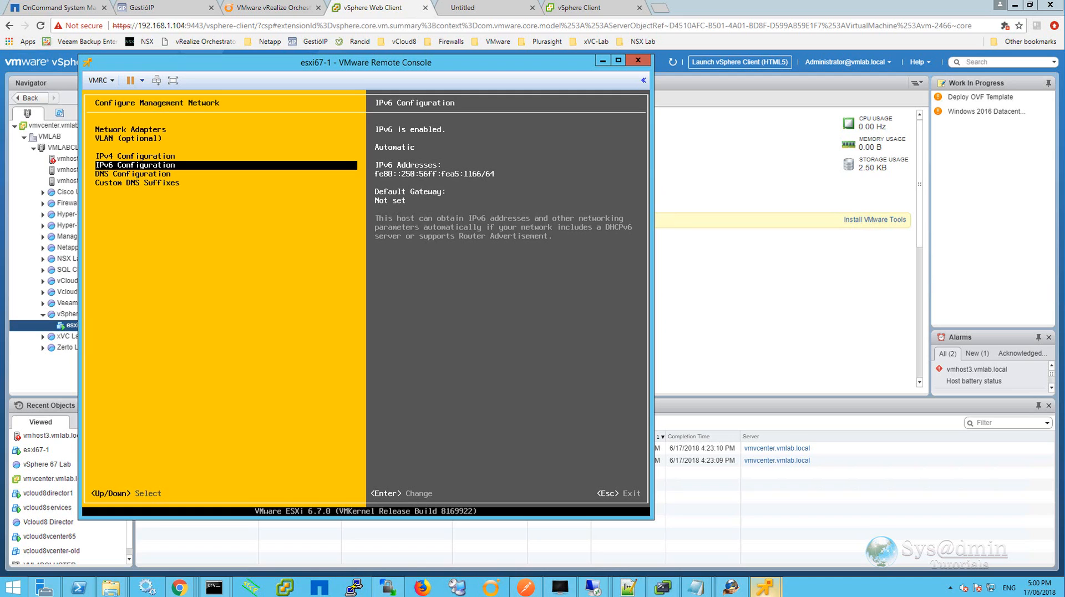
key("Return")
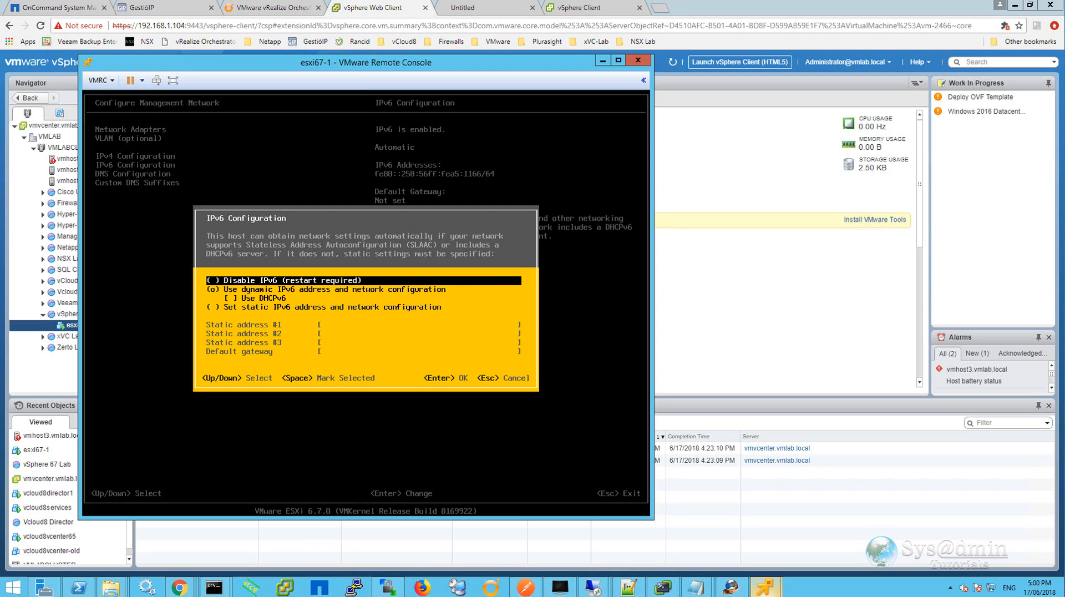
key("space")
key("Return")
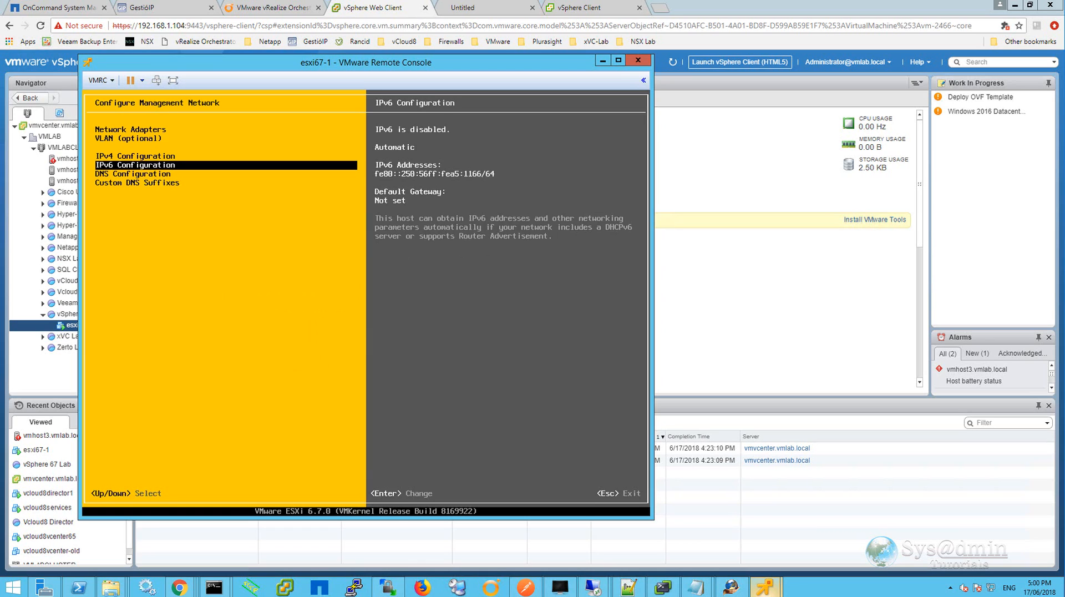
Configure DNS manually with primary DNS server 192.168.1.101 and hostname esxi67-1.
key("Down")
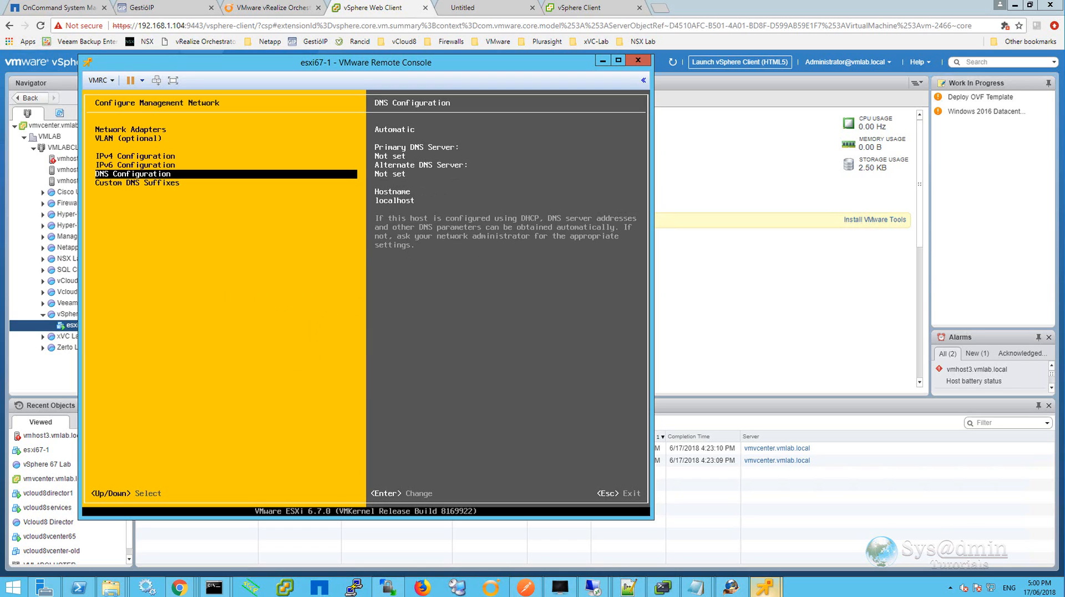
key("Return")
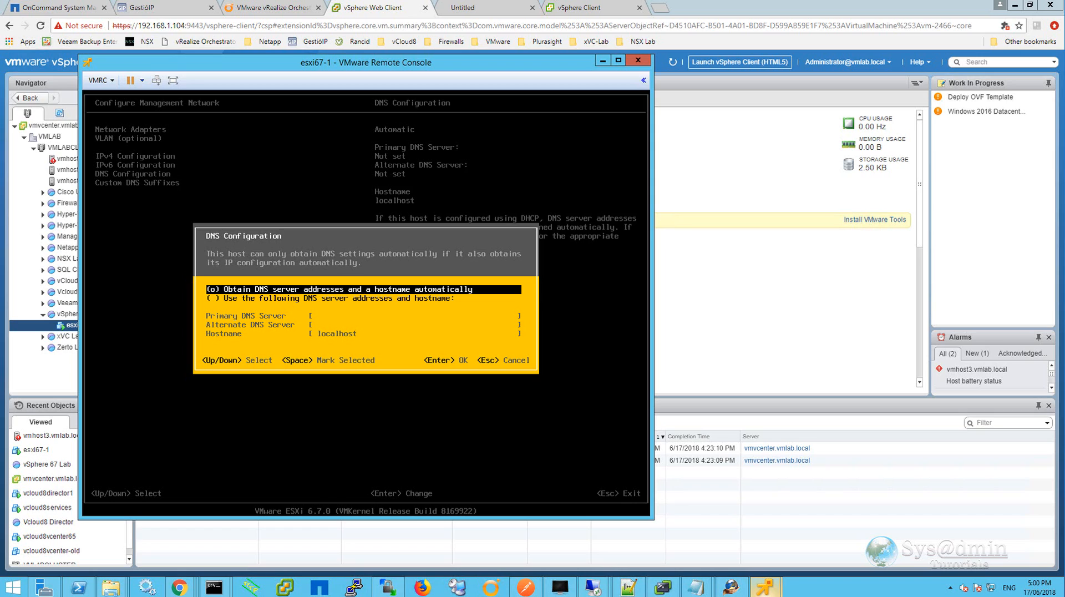
key("Down")
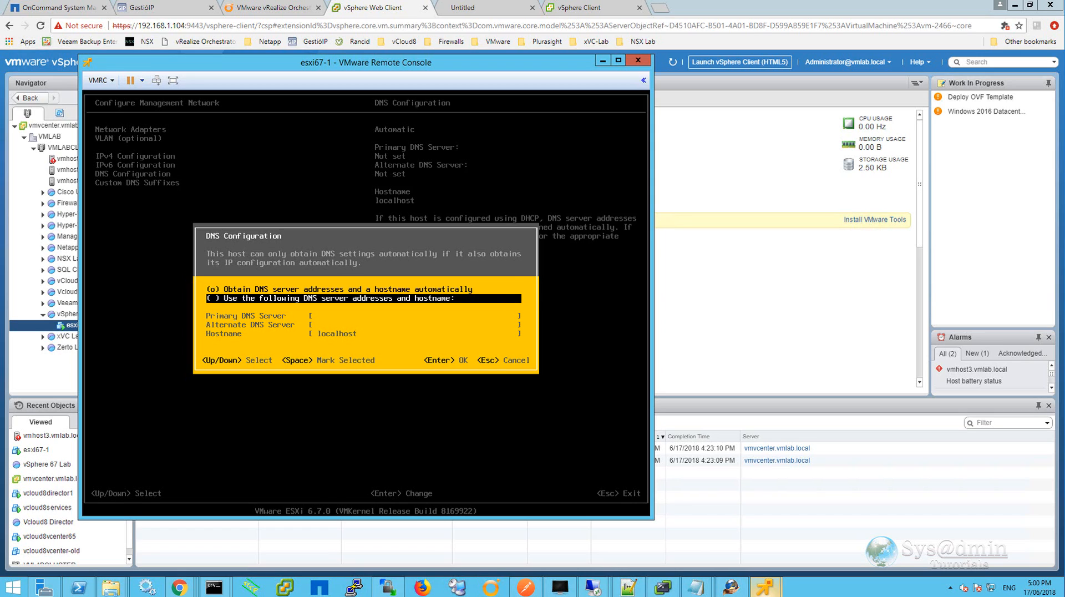
key("space")
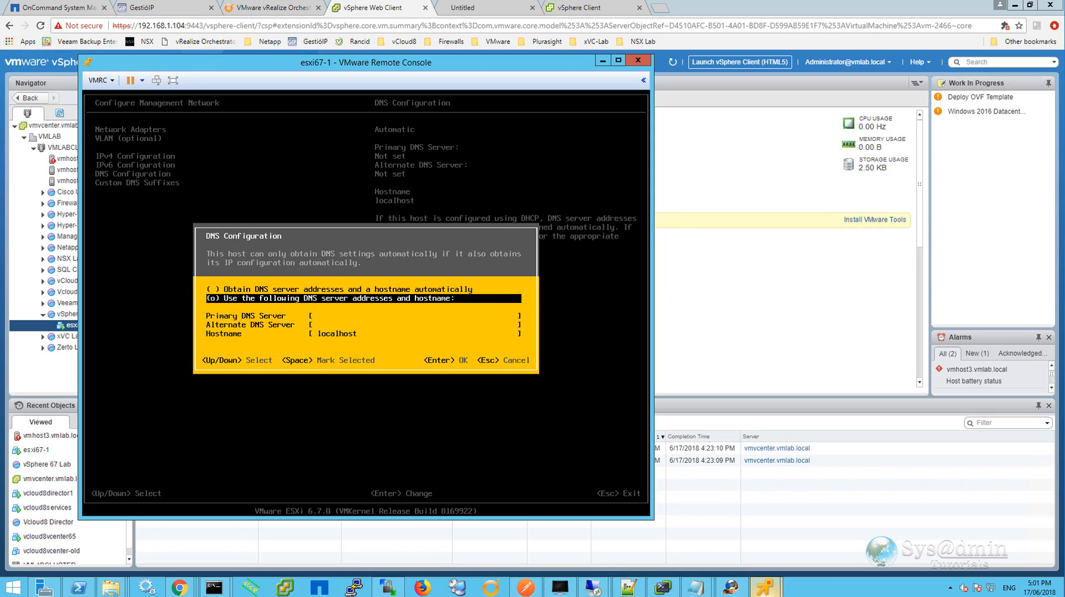
key("Down")
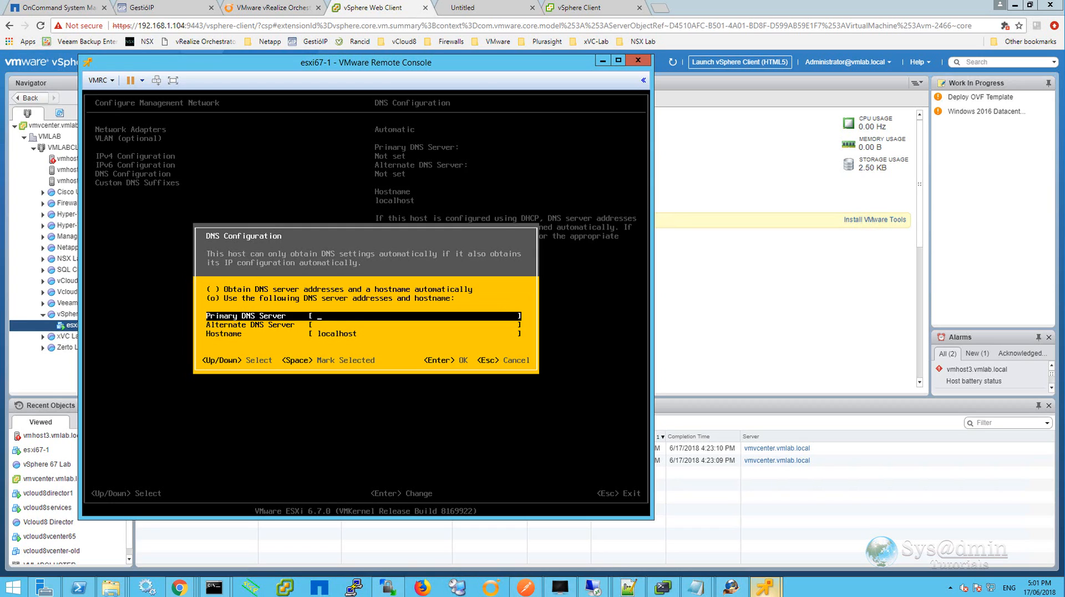
type("192.168.1.101")
key("Down")
key("Down")
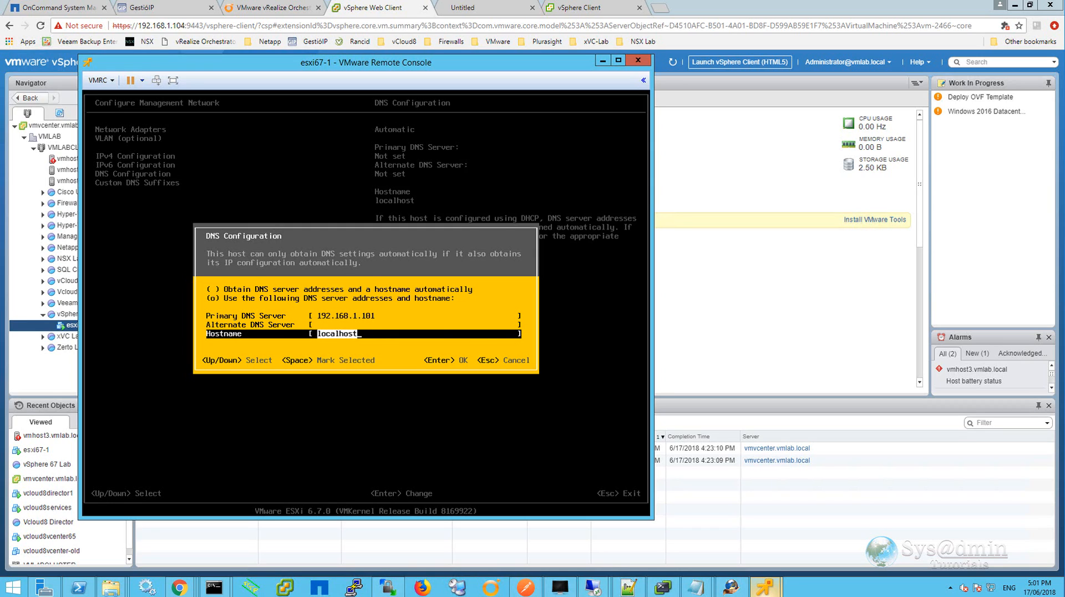
type("esxi67-1")
key("Return")
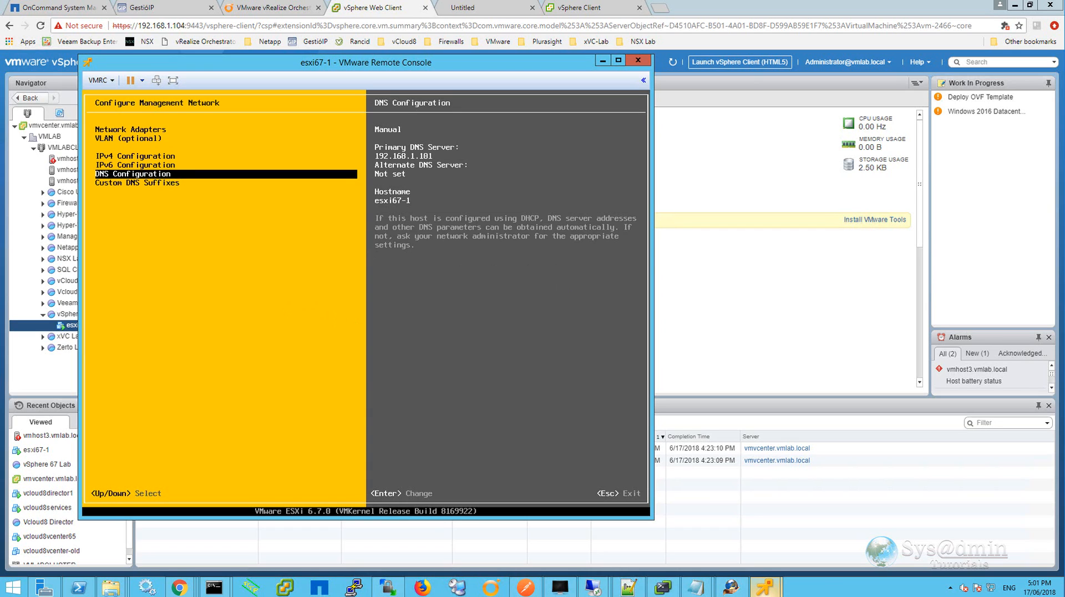
Add vmlab.local as the custom DNS suffix, then apply the management network changes and restart the host.
key("Down")
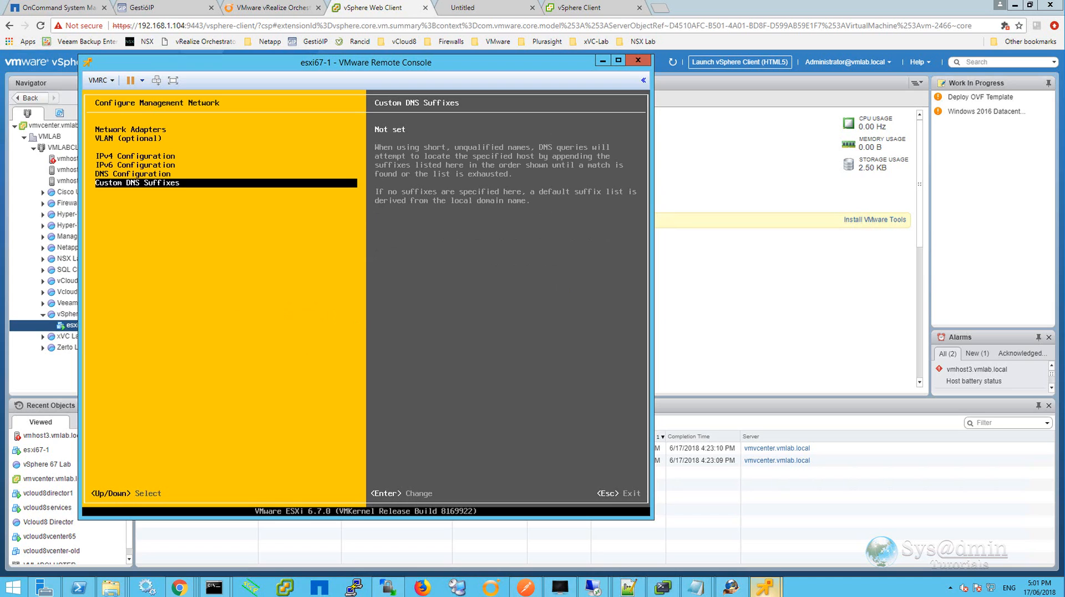
key("Return")
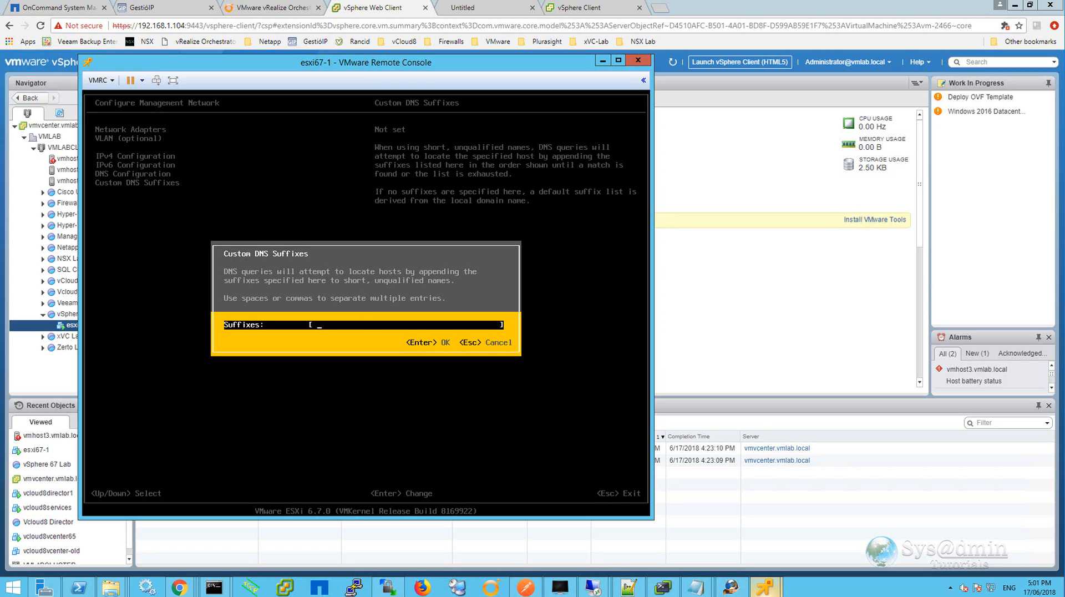
type("vmlab.local")
key("Return")
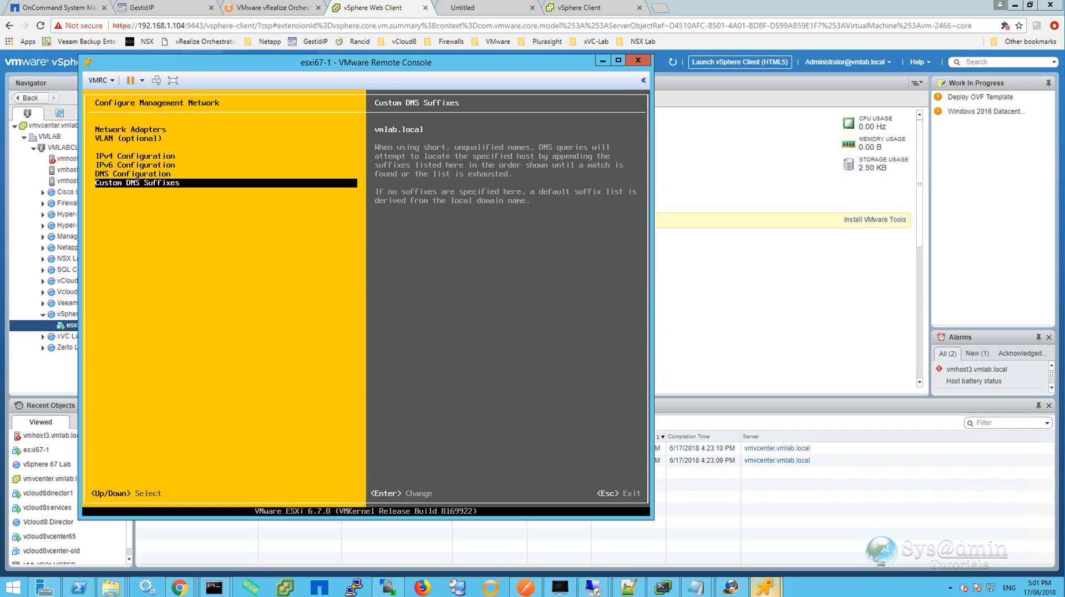
key("Escape")
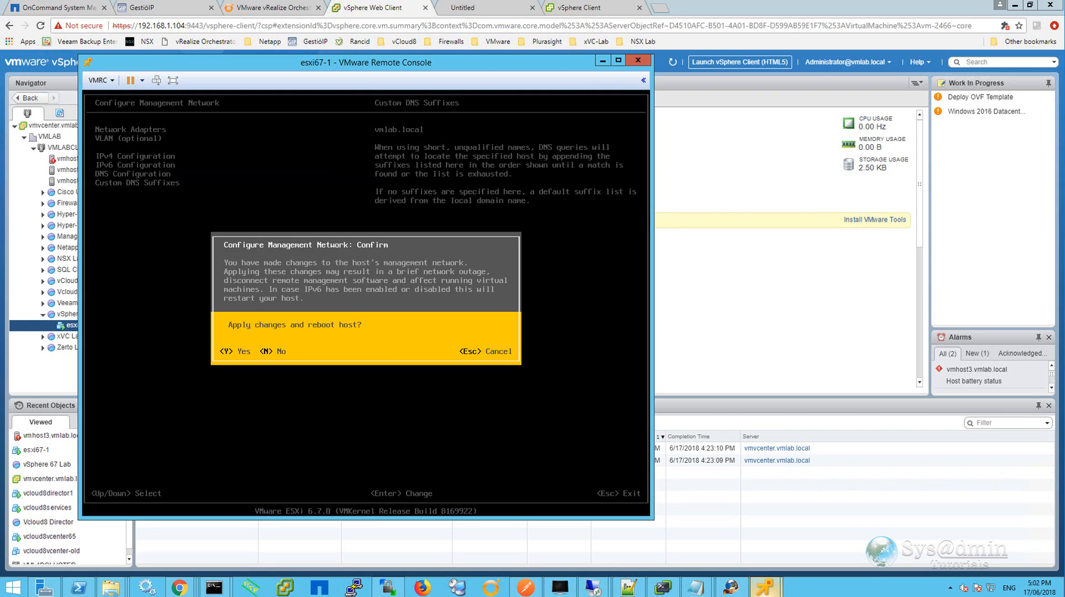
key("y")
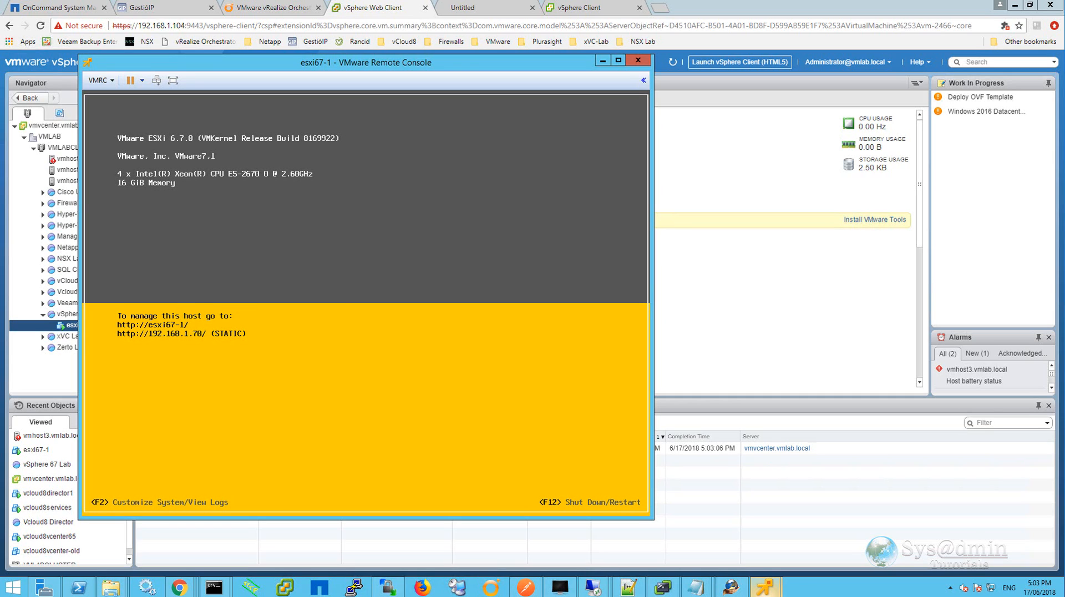
Log back in to System Customization as root with the root password.
key("F2")
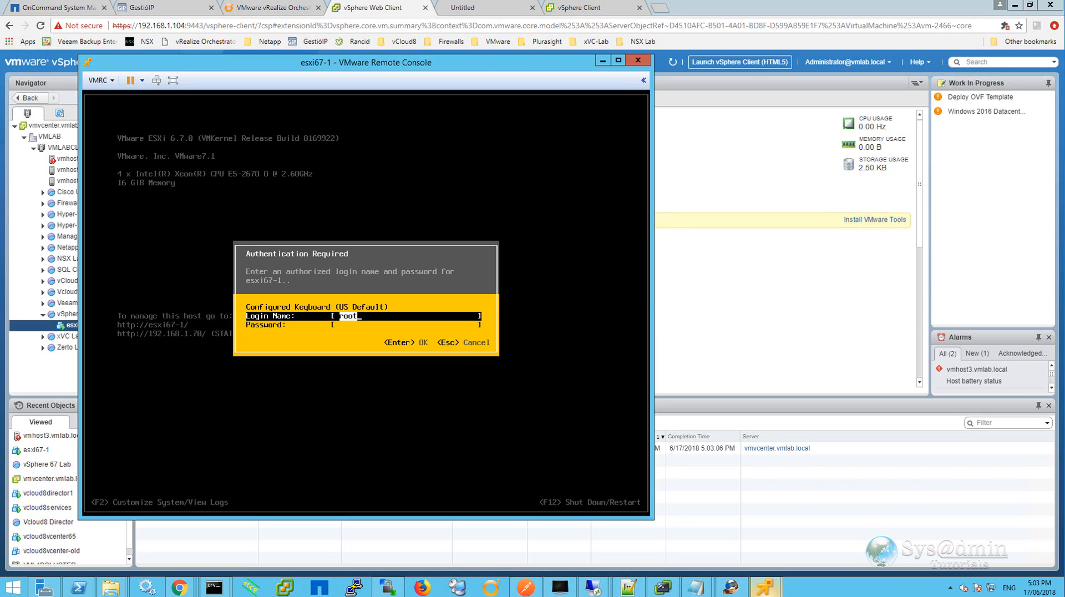
key("Tab")
type("************")
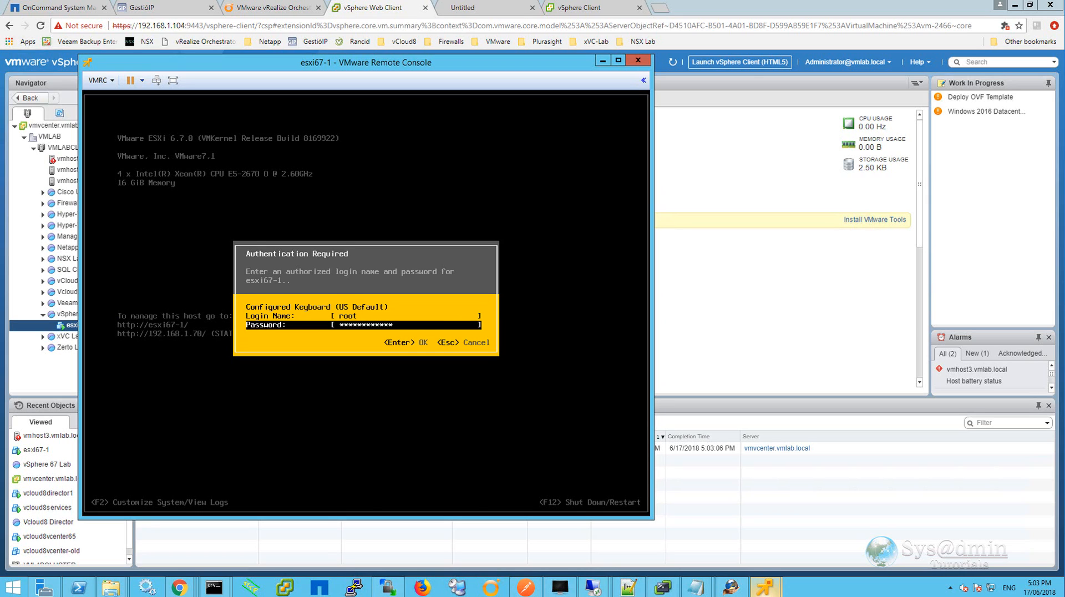
key("Return")
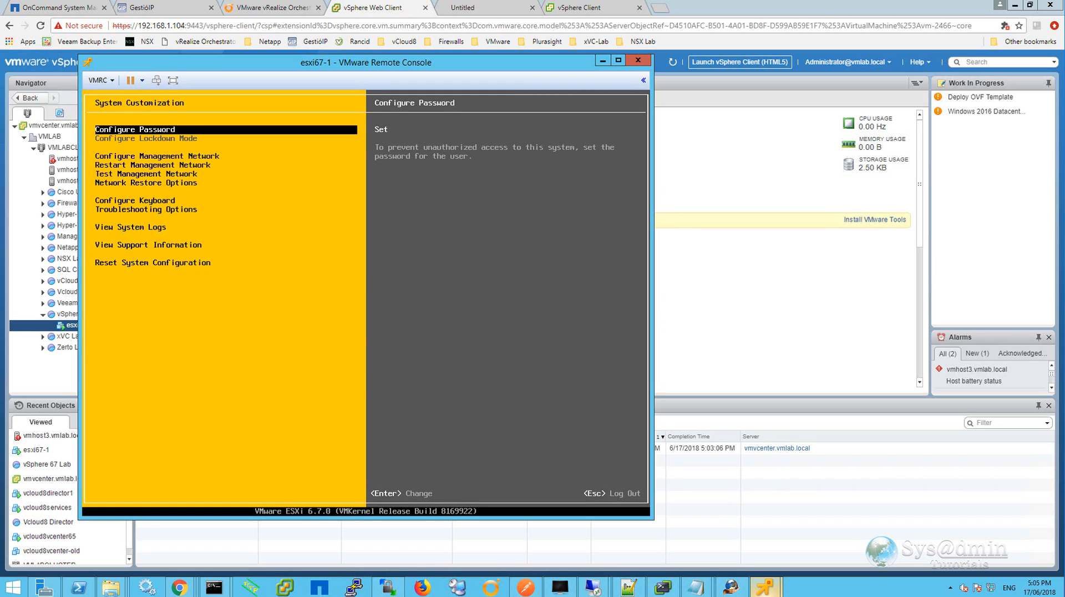
Run the management network test pinging the gateway and DNS server, then close the results.
key("Down")
key("Down")
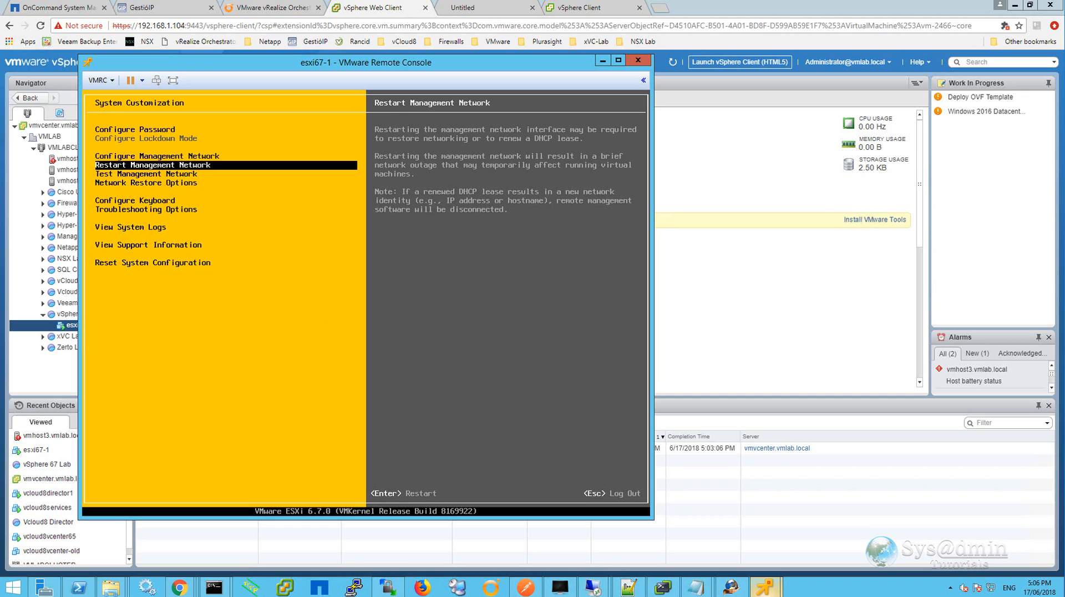
key("Down")
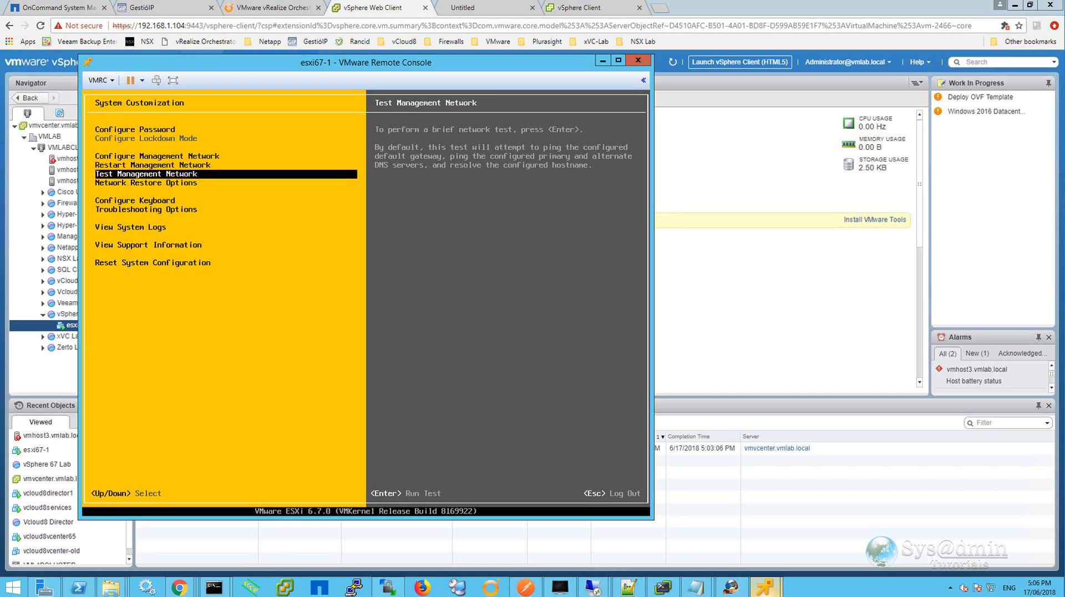
key("Return")
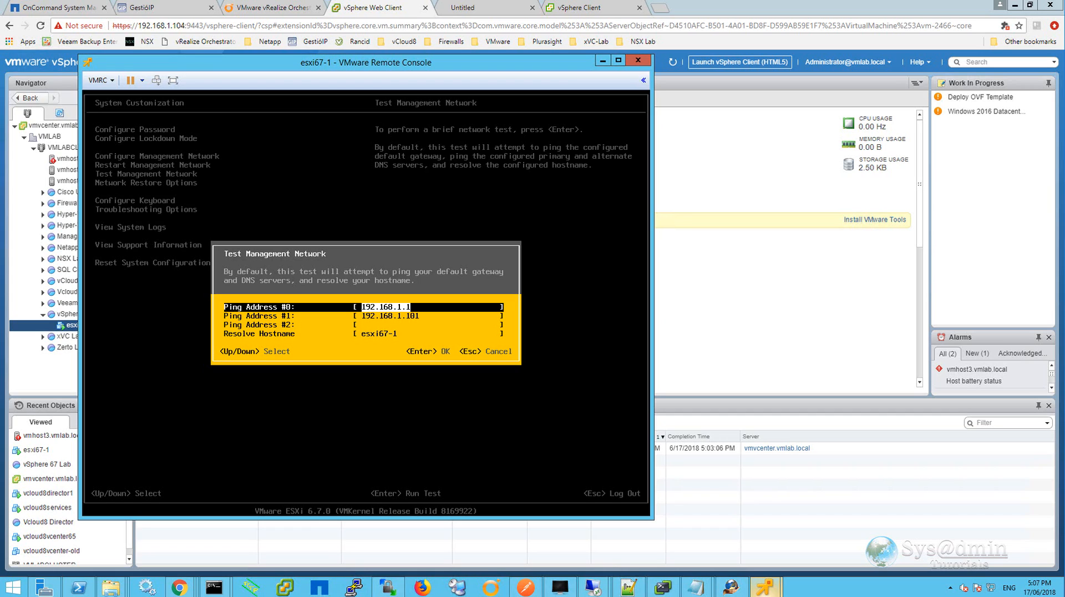
key("Up")
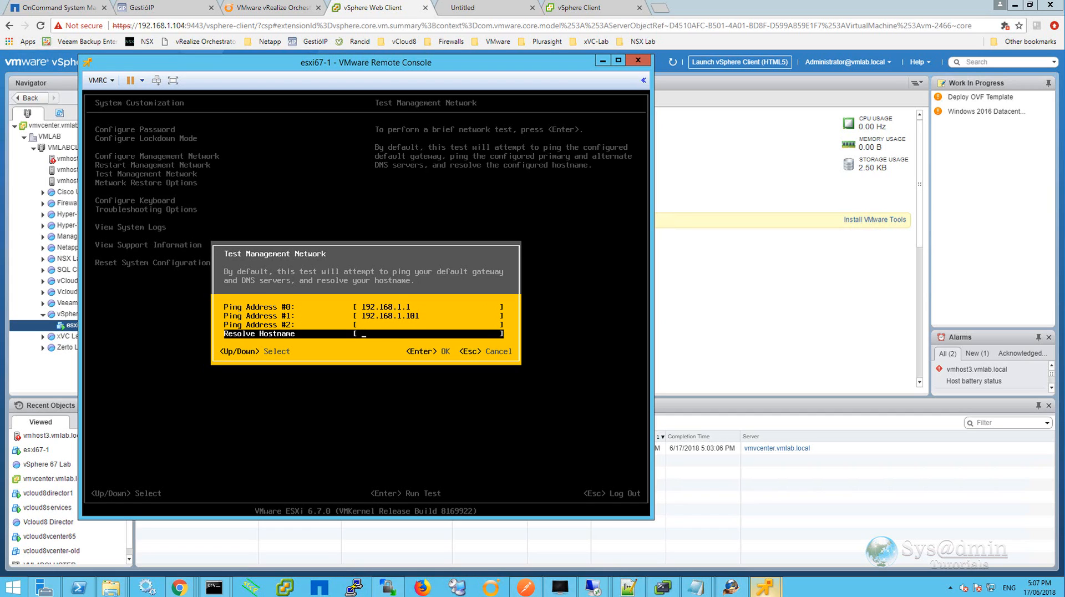
key("Return")
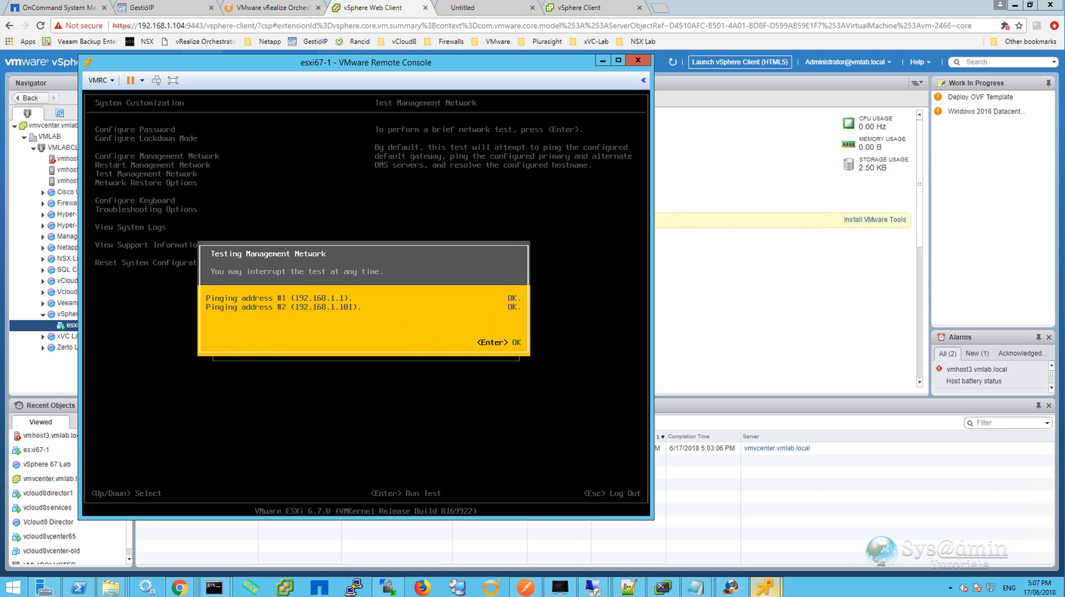
key("Return")
key("Down")
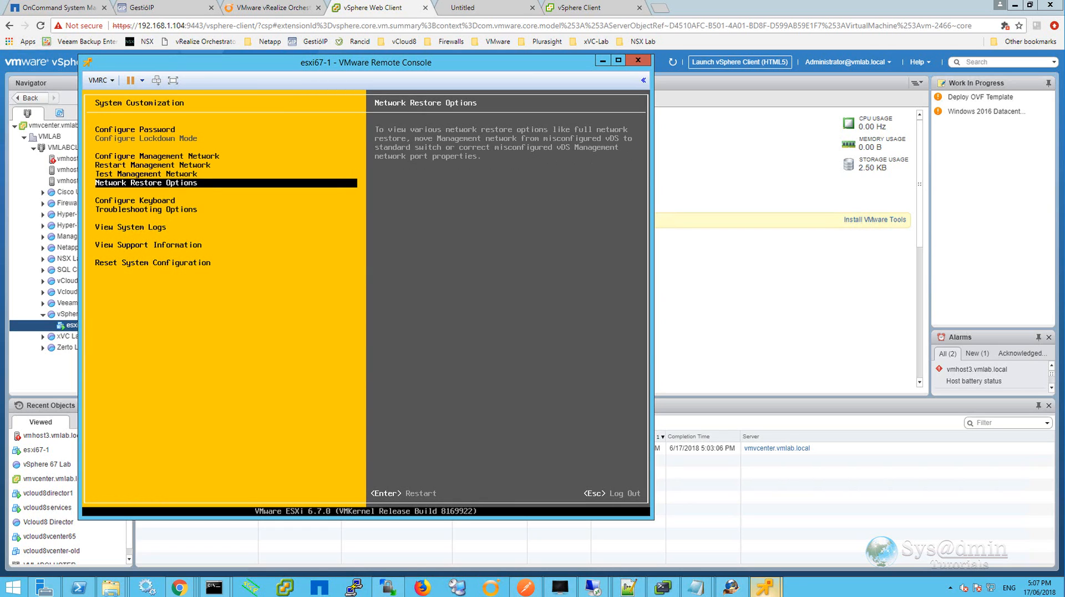
Open the Network Restore Options menu to review its choices, then return to System Customization.
key("Return")
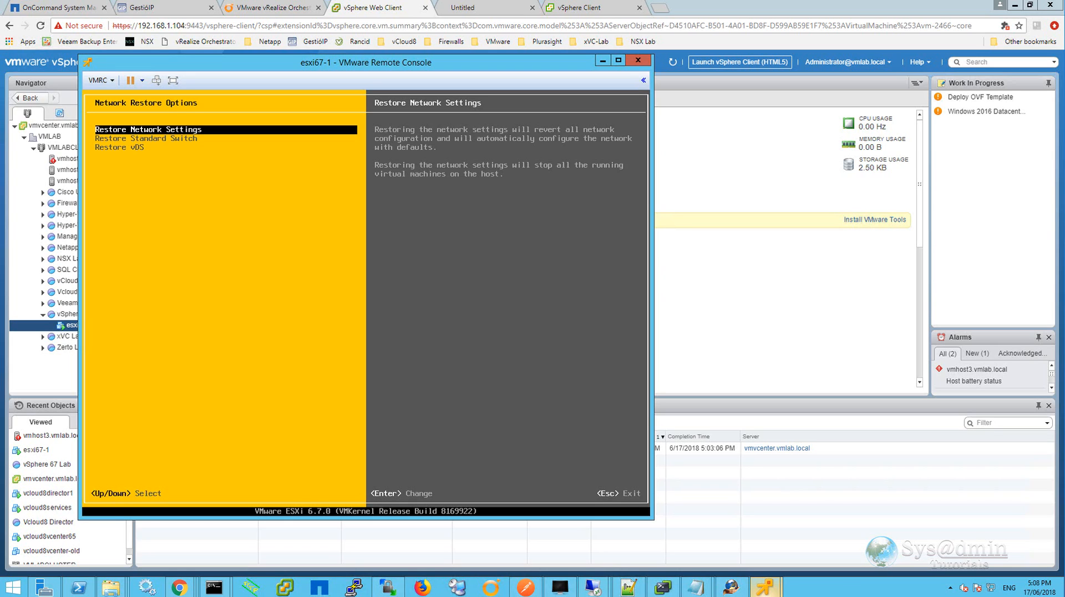
key("Escape")
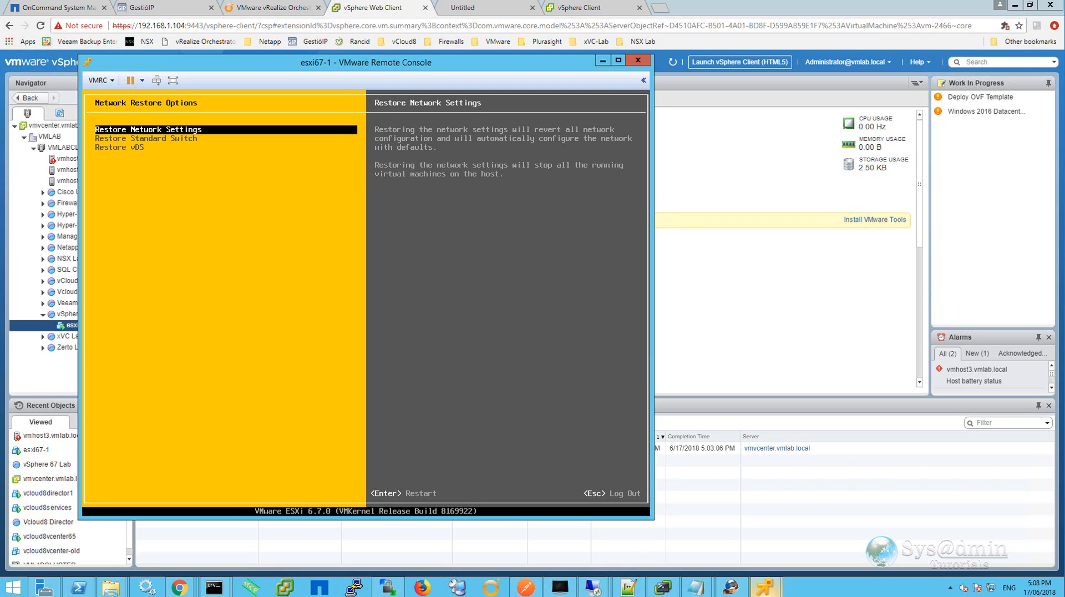
key("Escape")
Open the Configure Keyboard layout list to review available layouts, then cancel without changing it.
key("Down")
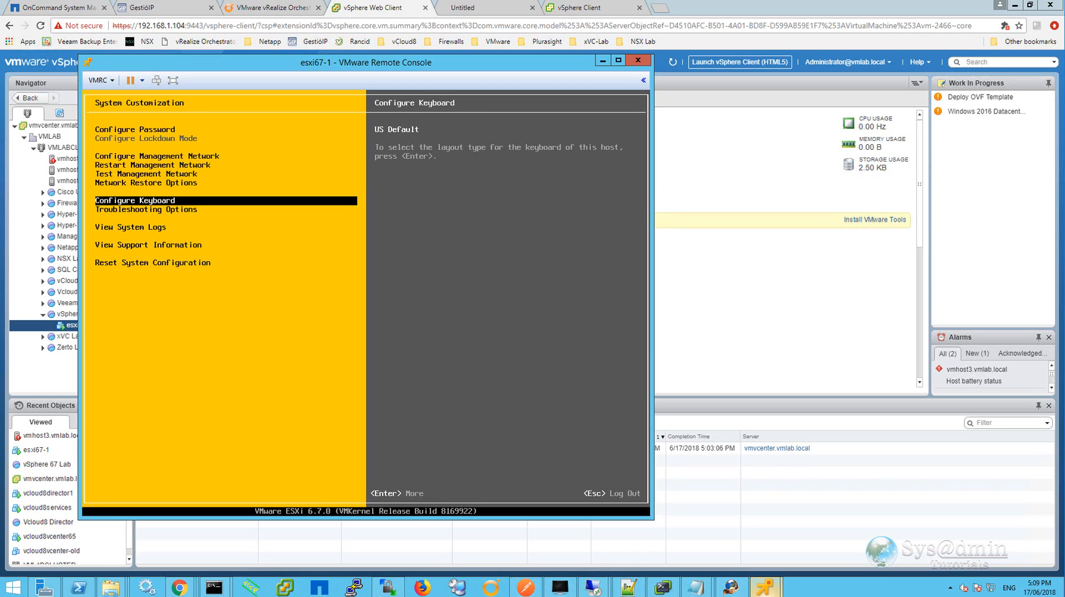
key("Return")
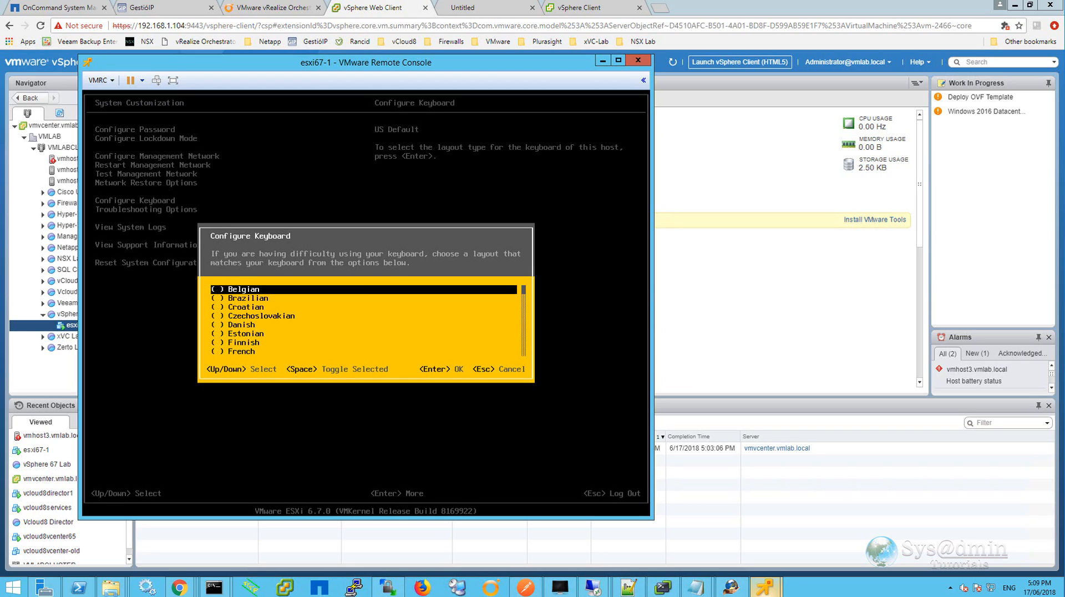
key("Escape")
Open Troubleshooting Options and enable the ESXi Shell.
key("Down")
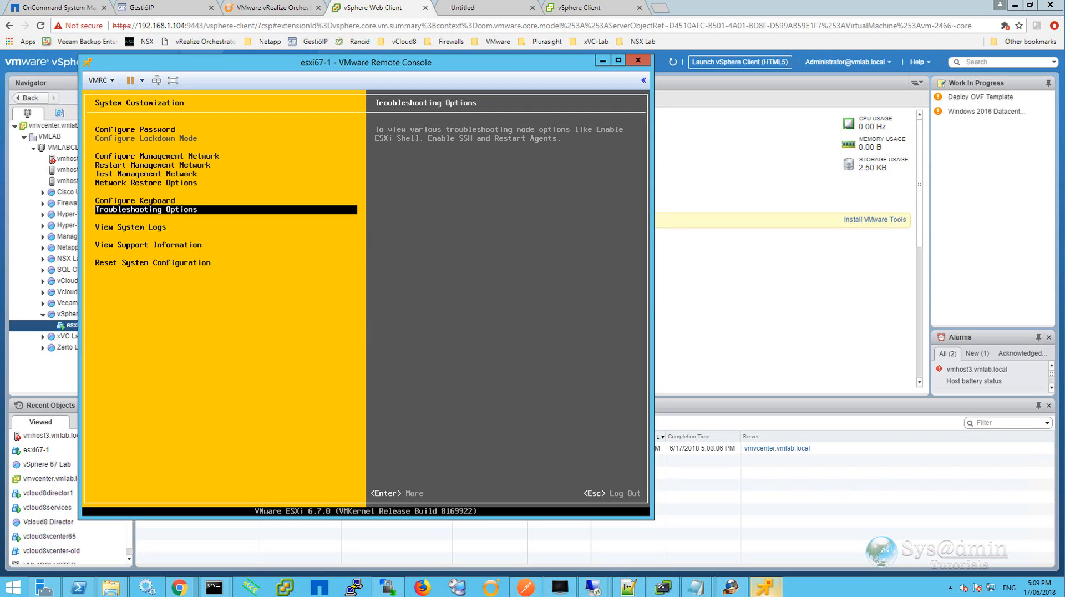
key("Return")
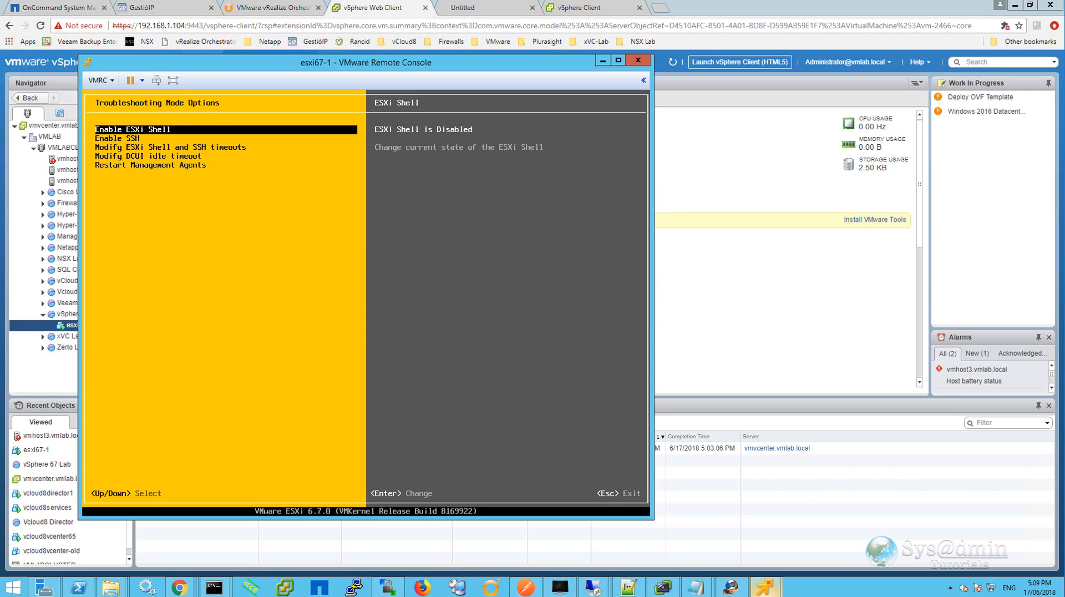
key("Return")
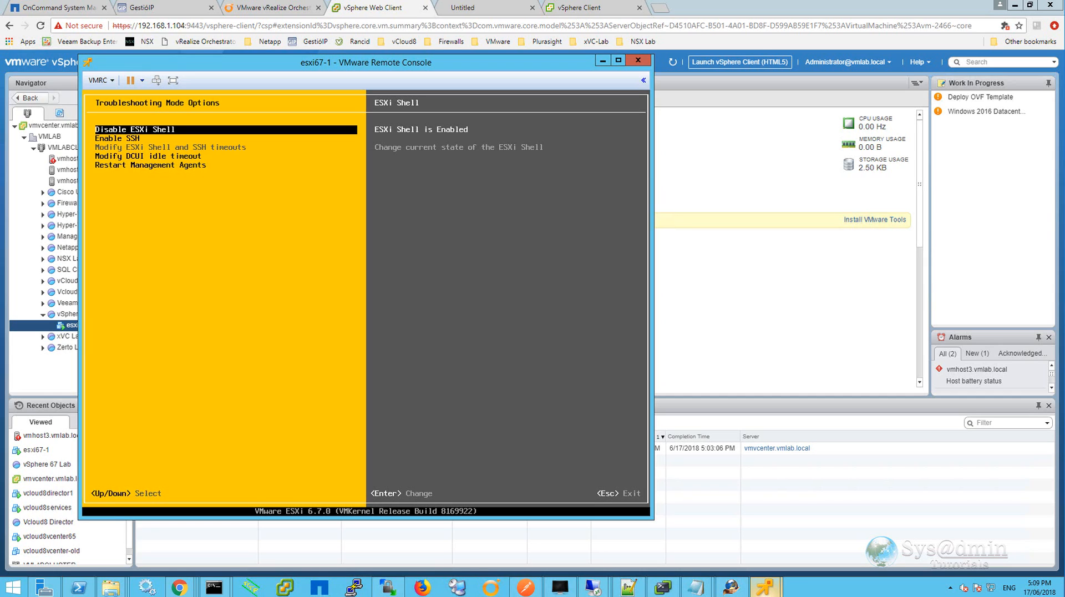
Switch to the ESXi Shell console and log in as root with the root password.
key("alt+F1")
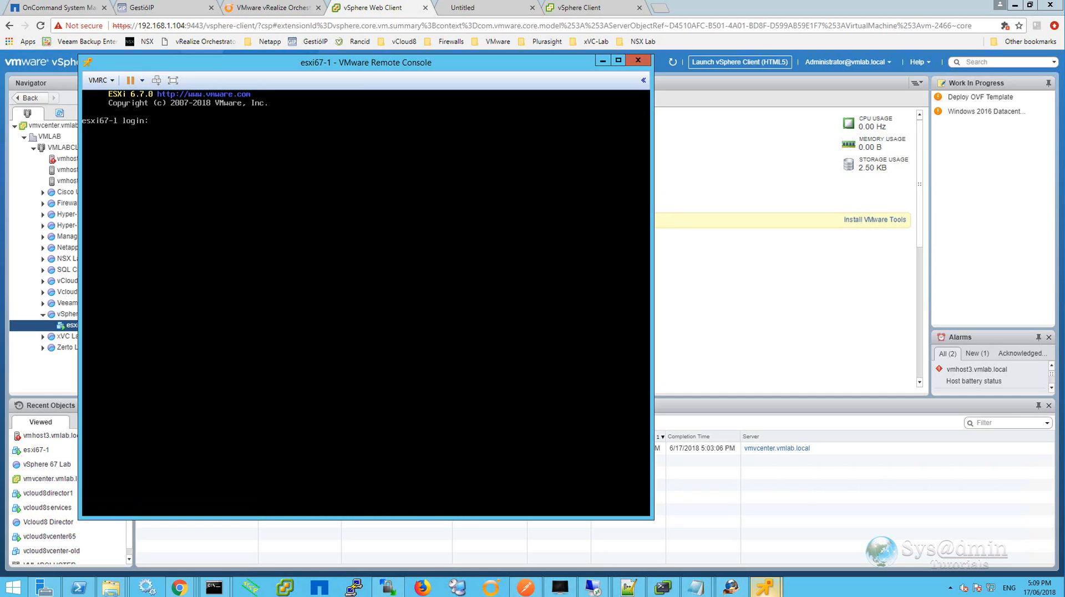
type("root")
key("Return")
key("Return")
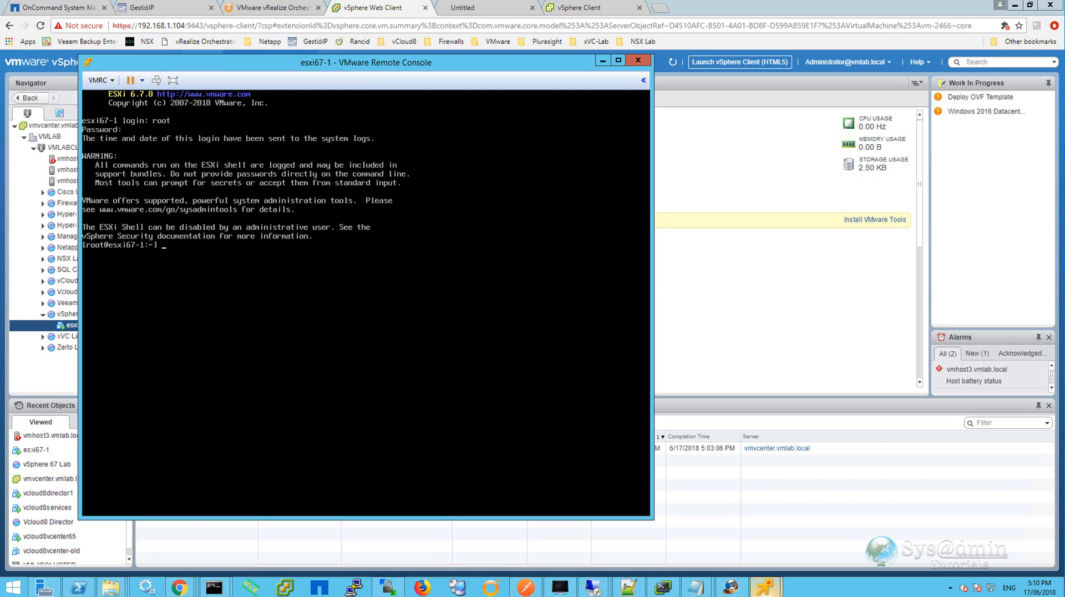
Return to the DCUI and review the DCUI idle timeout and Restart Management Agents options, then go back to the main menu.
key("alt+F2")
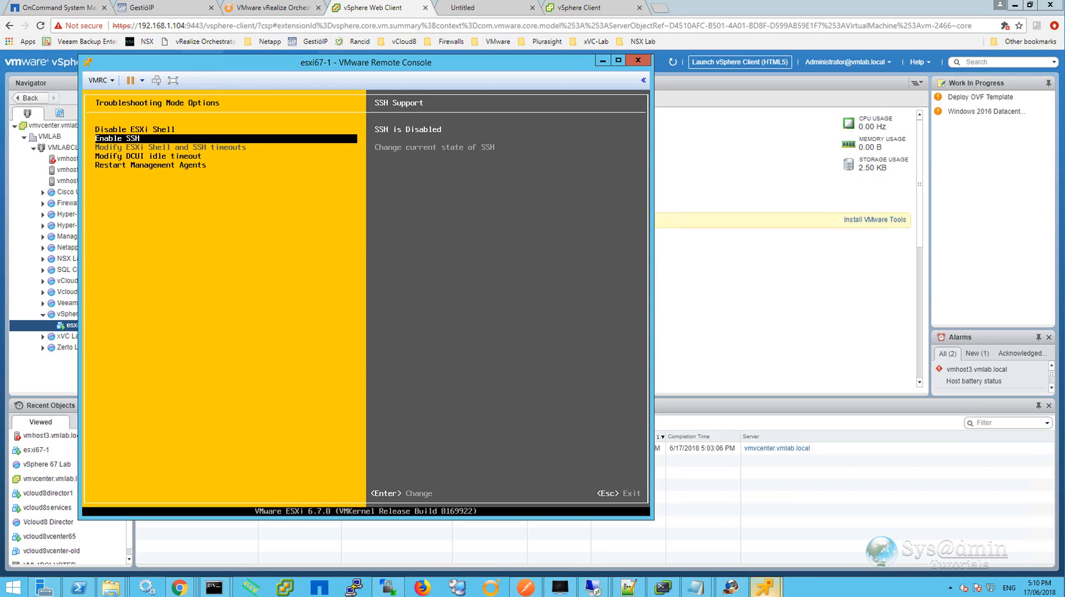
key("Down")
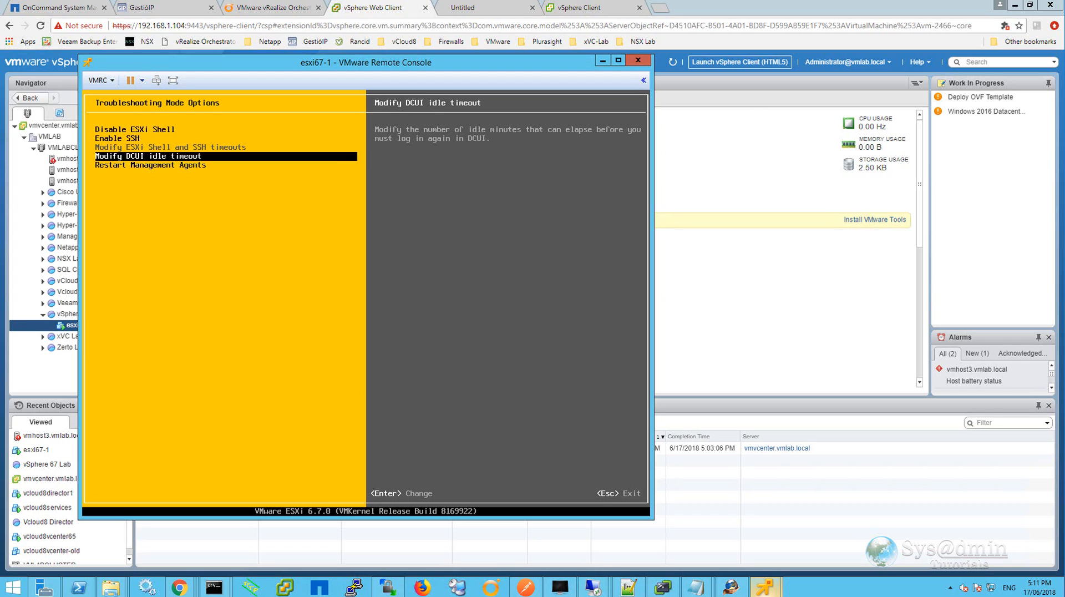
key("Return")
key("Escape")
key("Down")
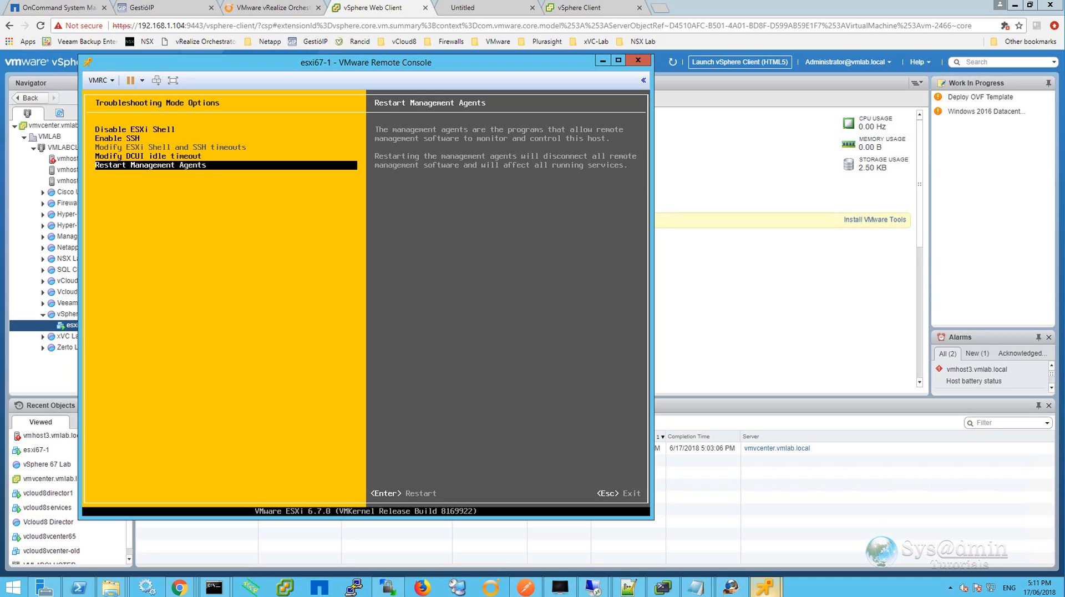
key("Escape")
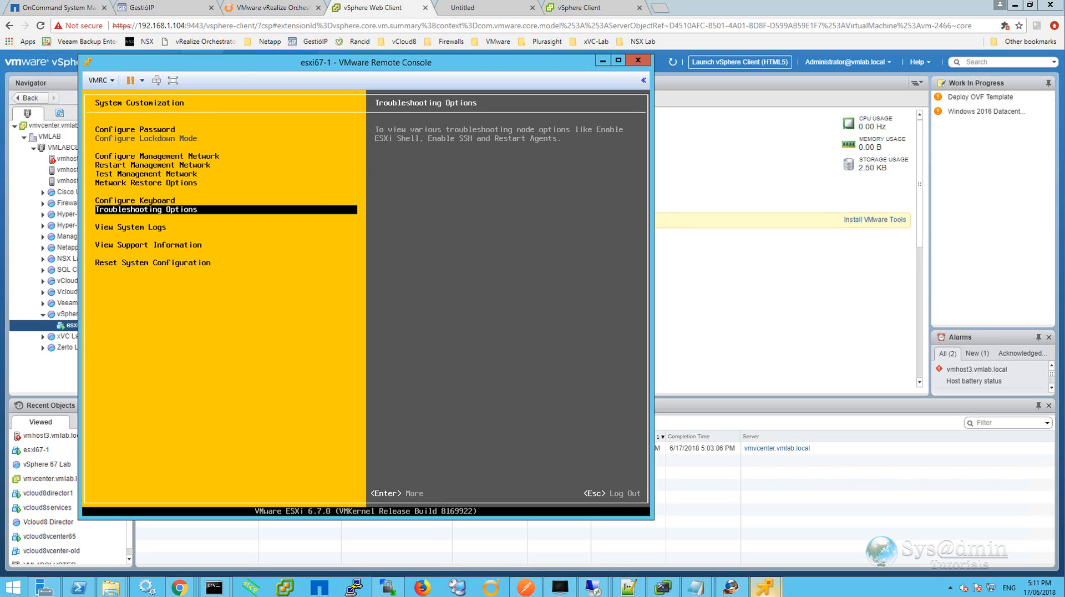
View the VMkernel system log, scroll through it, search it for TRUE, and quit the log viewer.
key("Down")
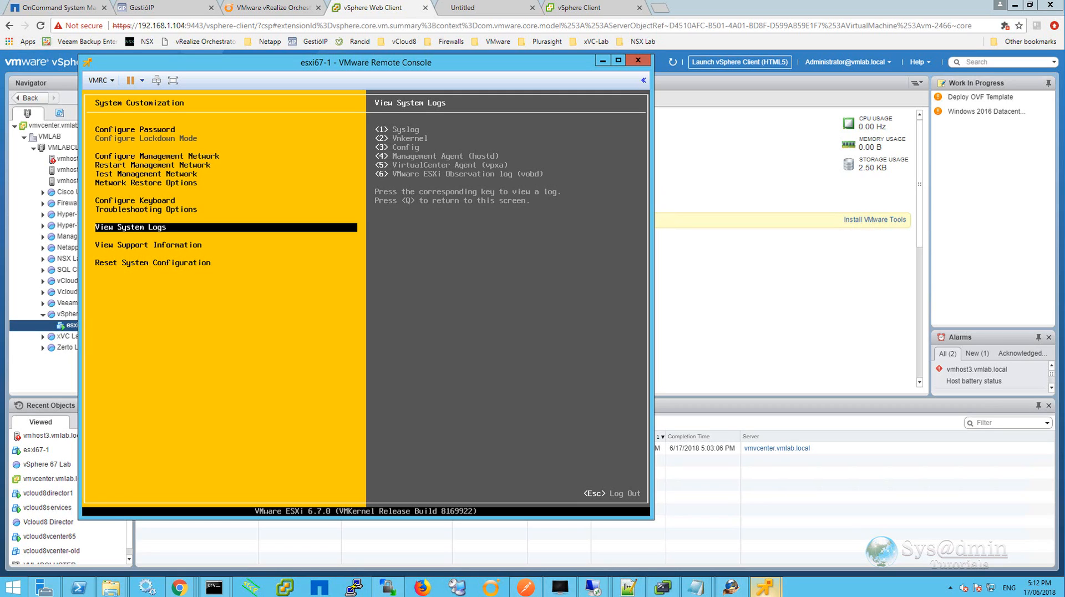
key("2")
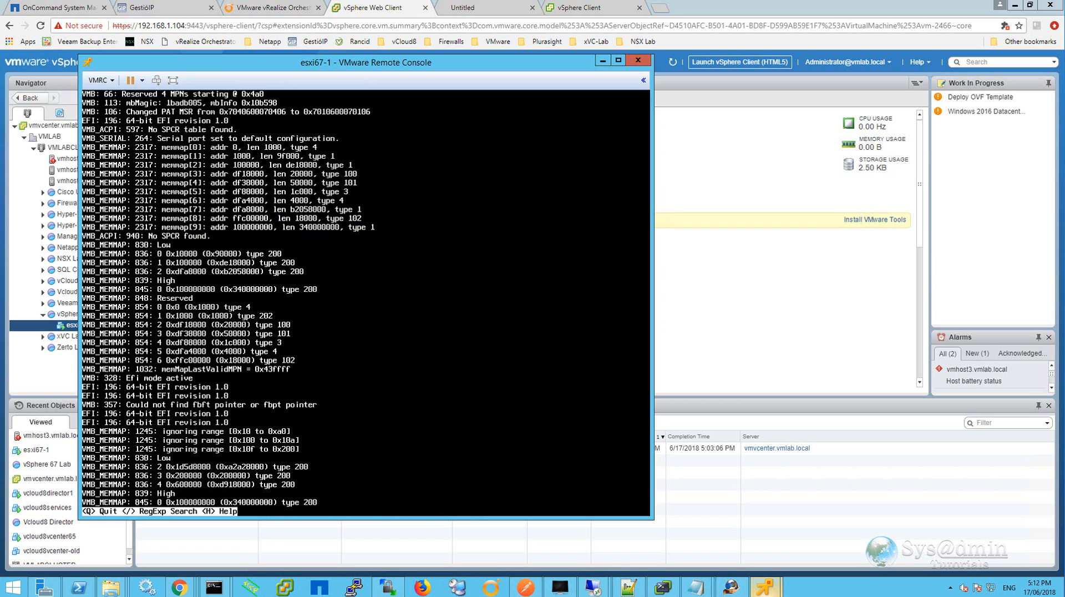
key("Down")
key("Down")
key("Down")
key("Down")
key("Down")
key("Down")
key("Down")
key("Down")
key("Down")
key("Down")
key("Down")
key("Down")
key("Down")
key("Down")
key("Down")
key("Down")
key("Down")
key("Down")
key("Down")
key("Down")
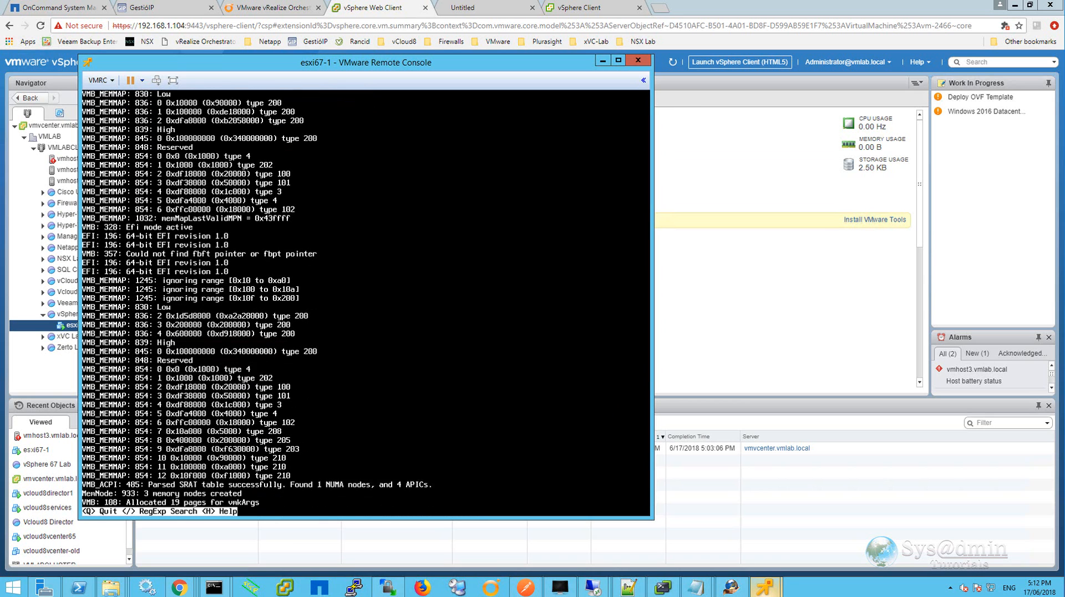
key("Down")
key("Down")
key("Down")
key("Down")
key("Down")
key("Down")
key("Down")
key("Down")
key("Down")
key("Down")
key("Down")
key("Down")
key("Down")
key("Down")
key("Down")
key("Down")
key("Down")
key("Down")
key("Down")
key("Down")
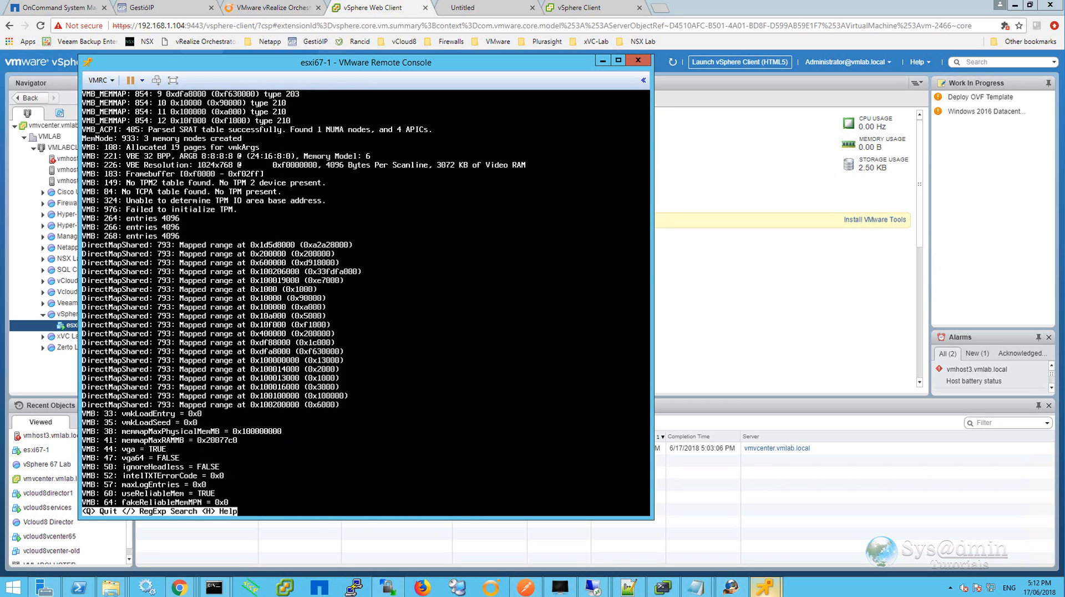
key("Down")
key("Down")
key("Down")
key("Down")
key("Down")
key("Down")
key("Down")
key("Down")
key("Down")
key("Down")
key("Down")
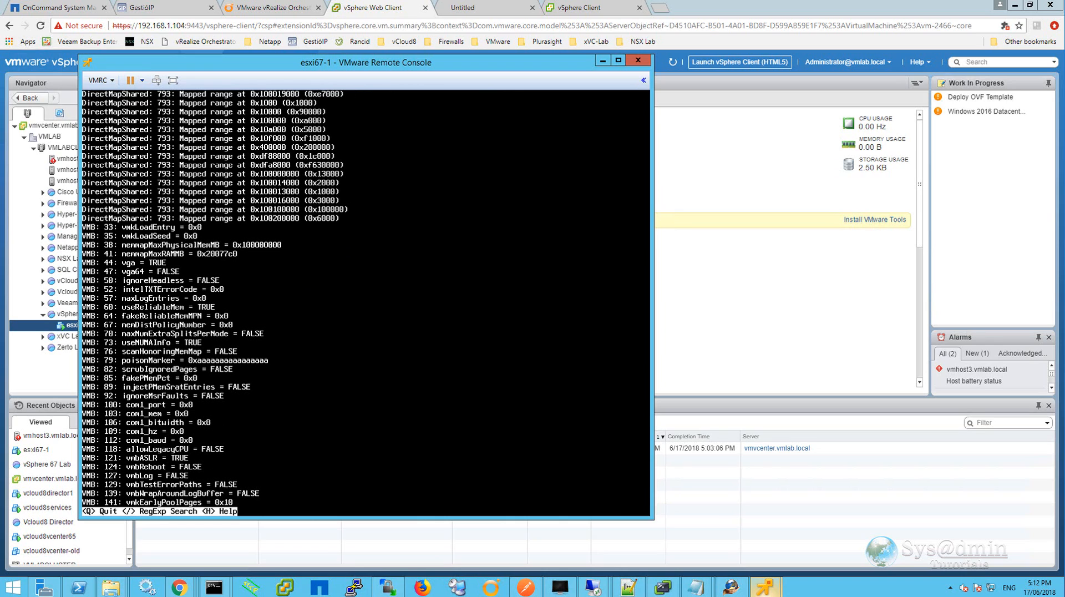
key("slash")
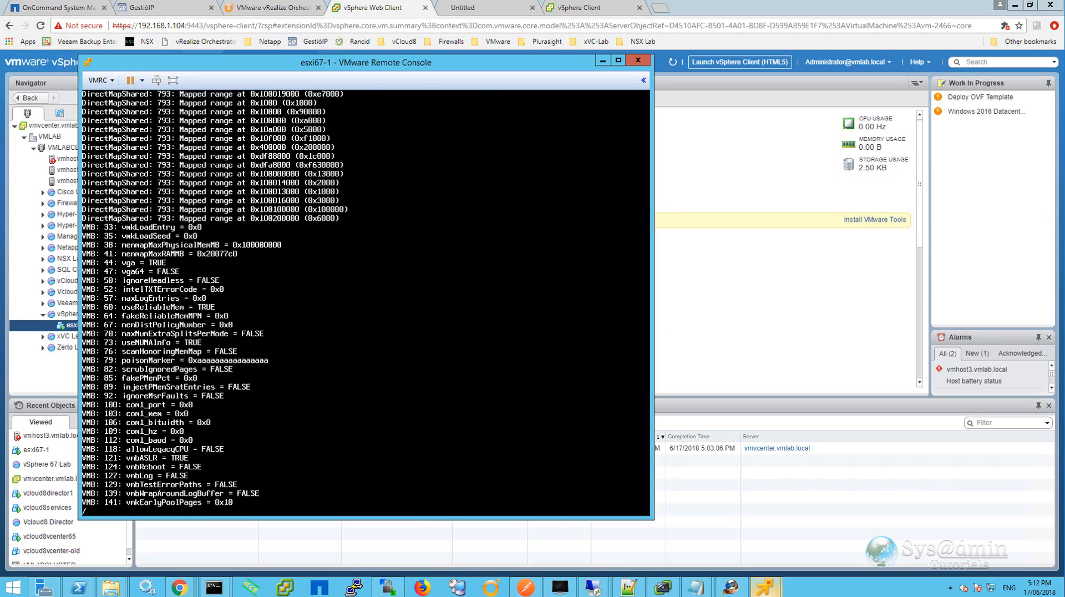
type("TRUE")
key("Return")
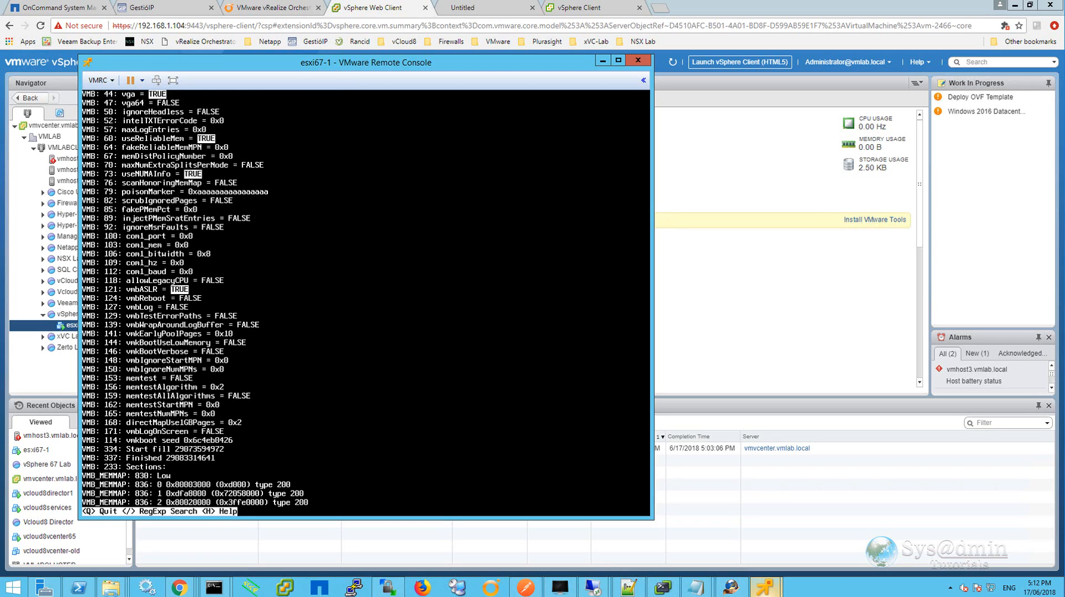
key("q")
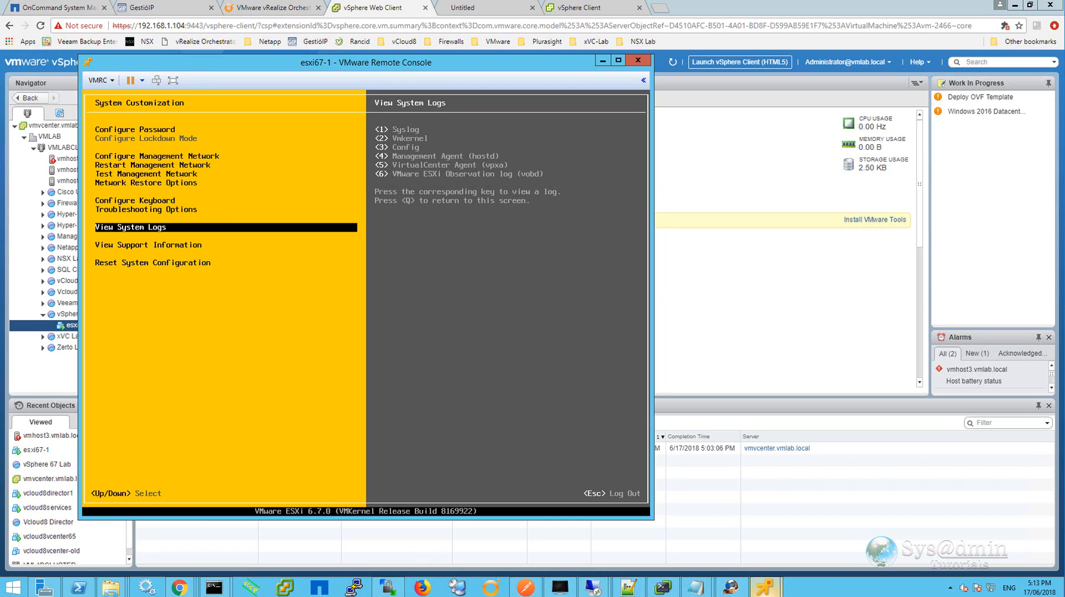
Review both pages of View Support Information and the Reset System Configuration entry, then leave the console.
key("Down")
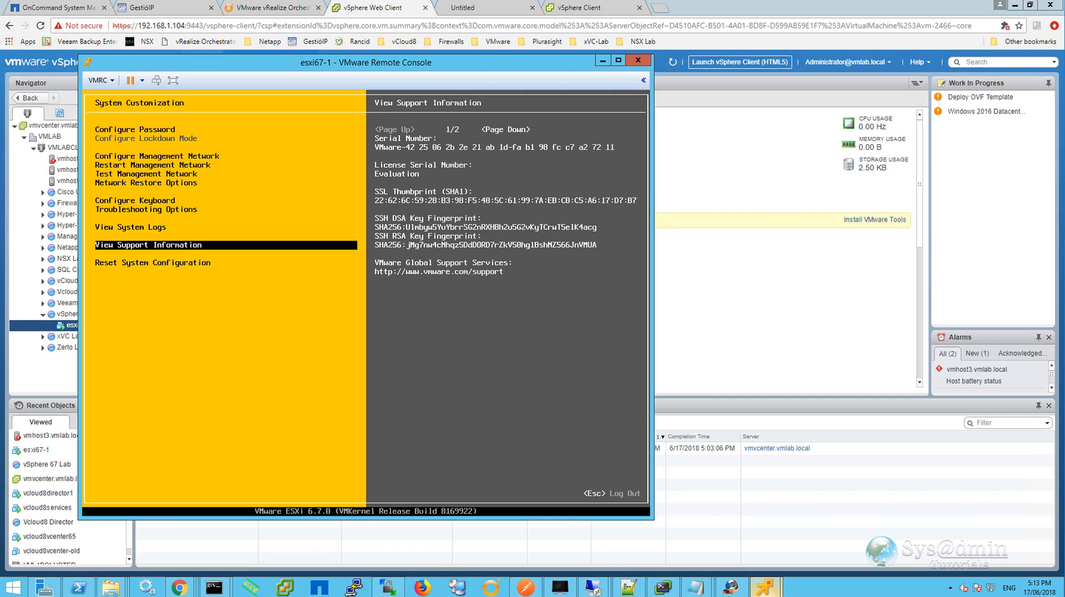
key("Page_Down")
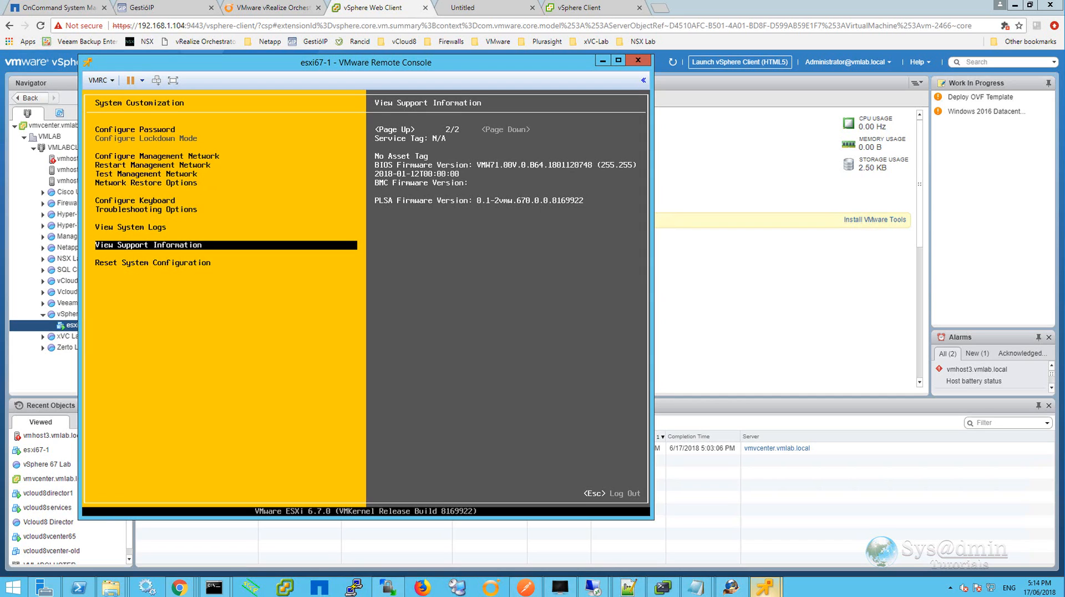
key("Down")
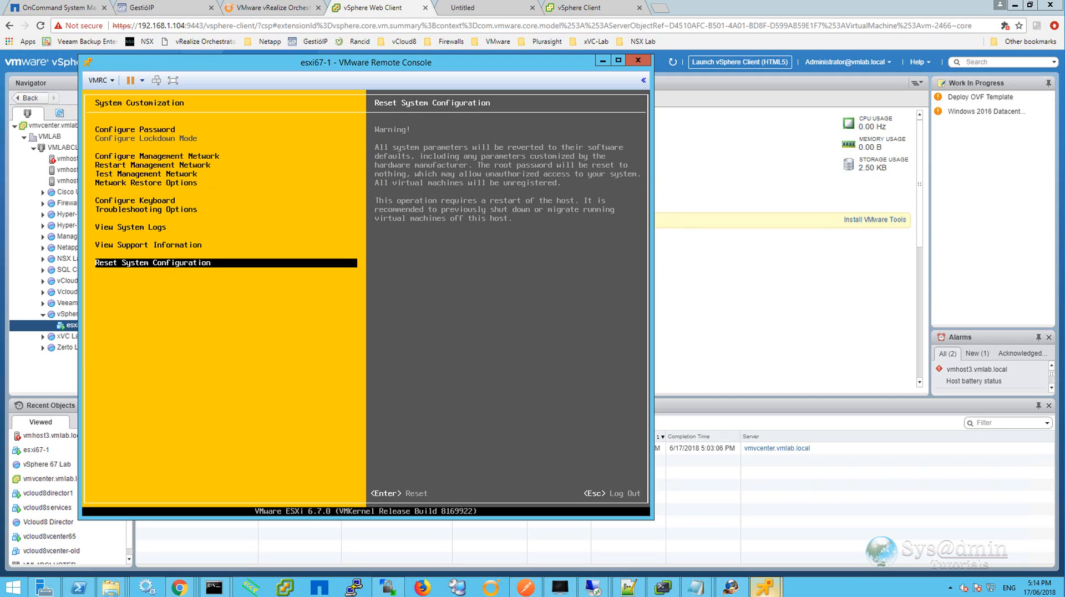
key("Escape")
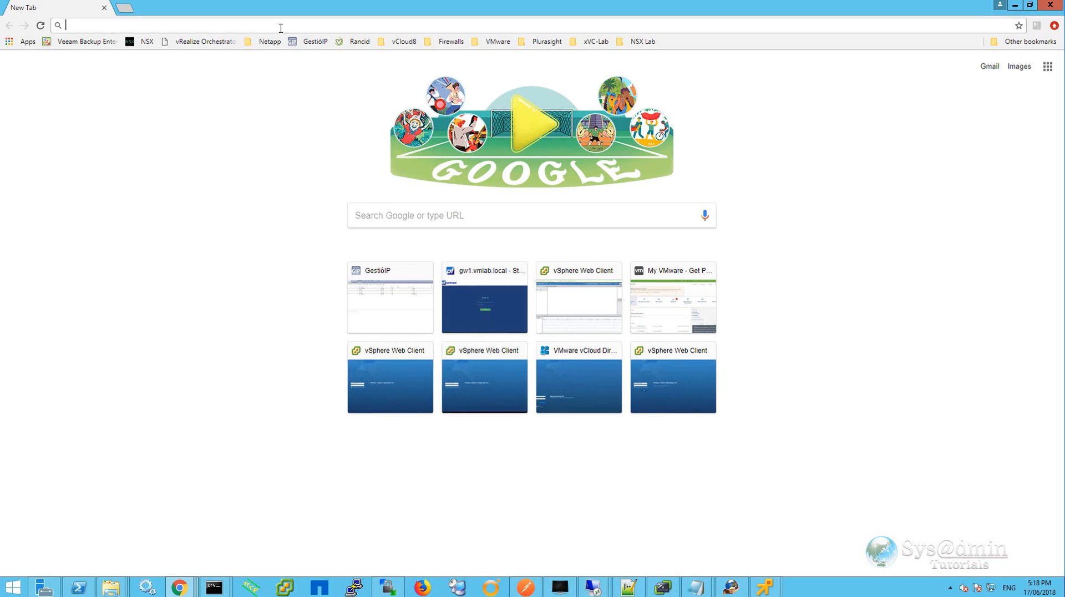
Browse to 192.168.1.70 and proceed past the certificate privacy warning.
type("19")
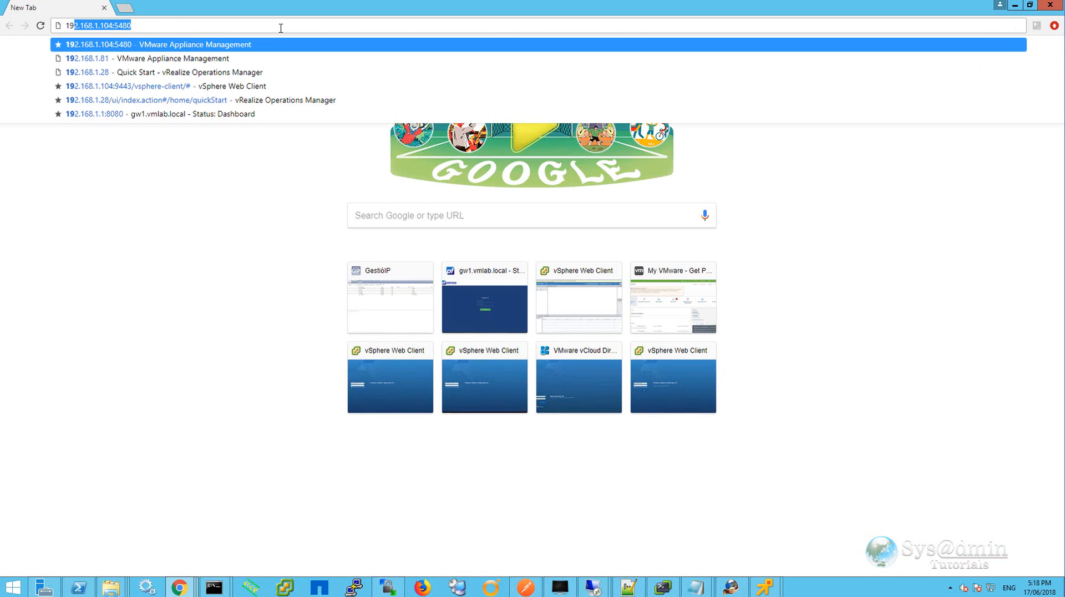
type("2.168.1.70")
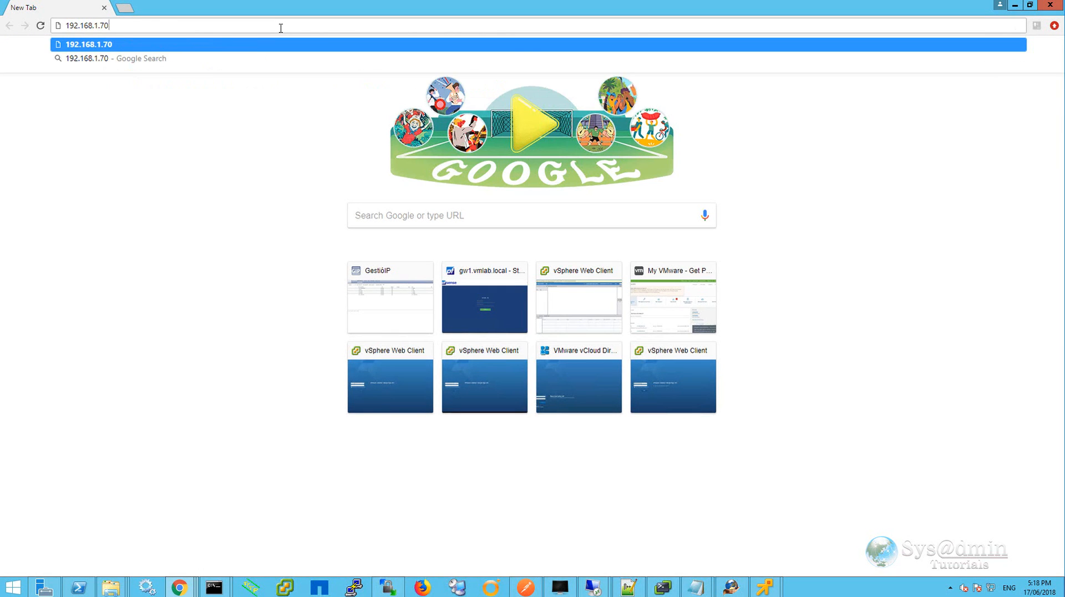
key("Return")
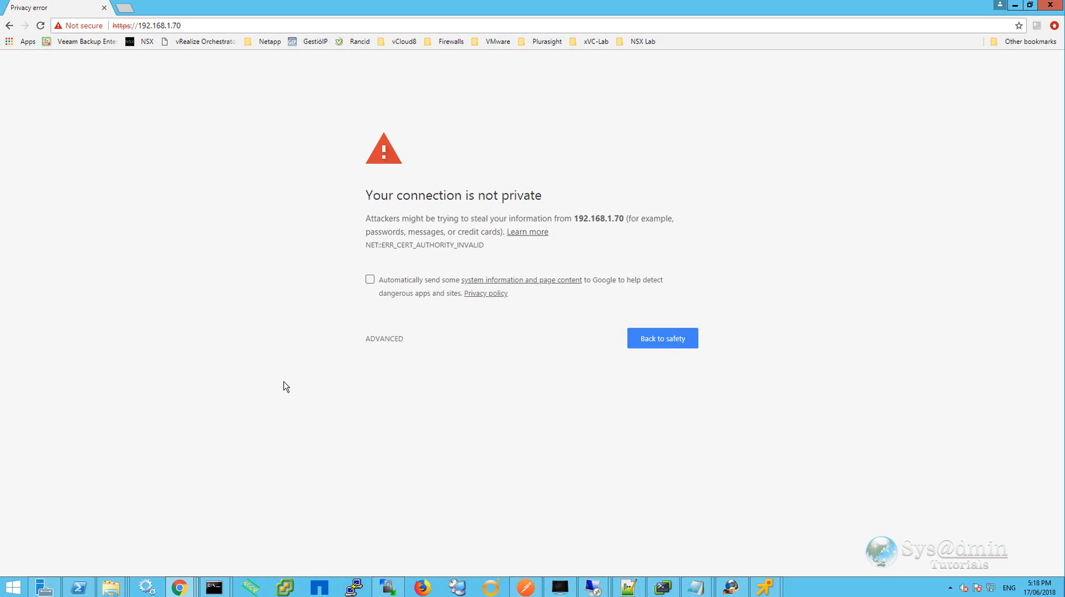
left_click(383, 339)
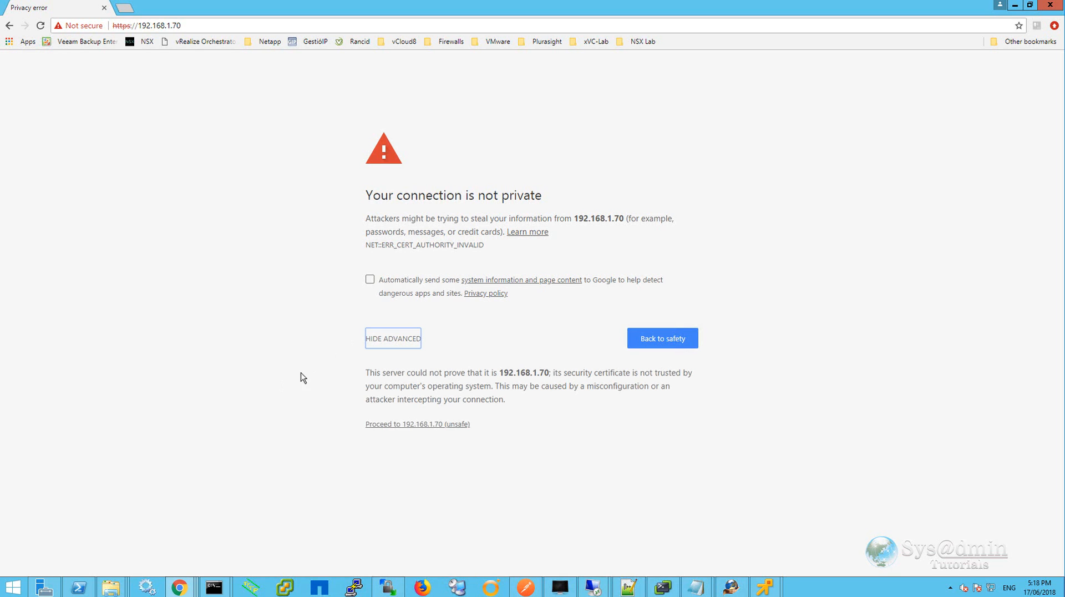
left_click(415, 424)
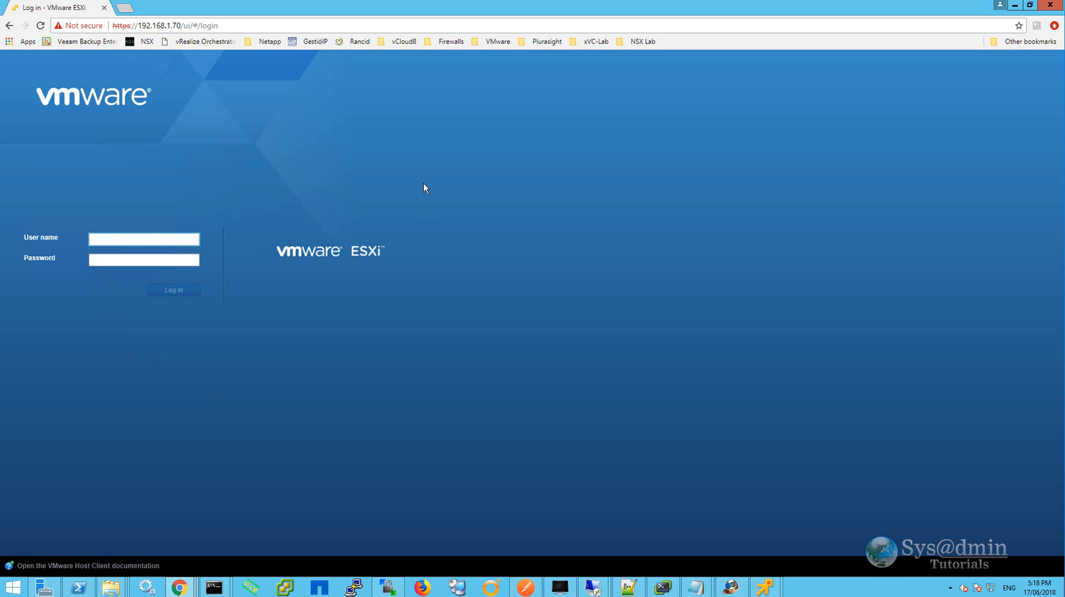
Log in to the ESXi Host Client as root with the account password and accept the CEIP dialog.
type("root")
key("Tab")
type("VMware1!")
key("Return")
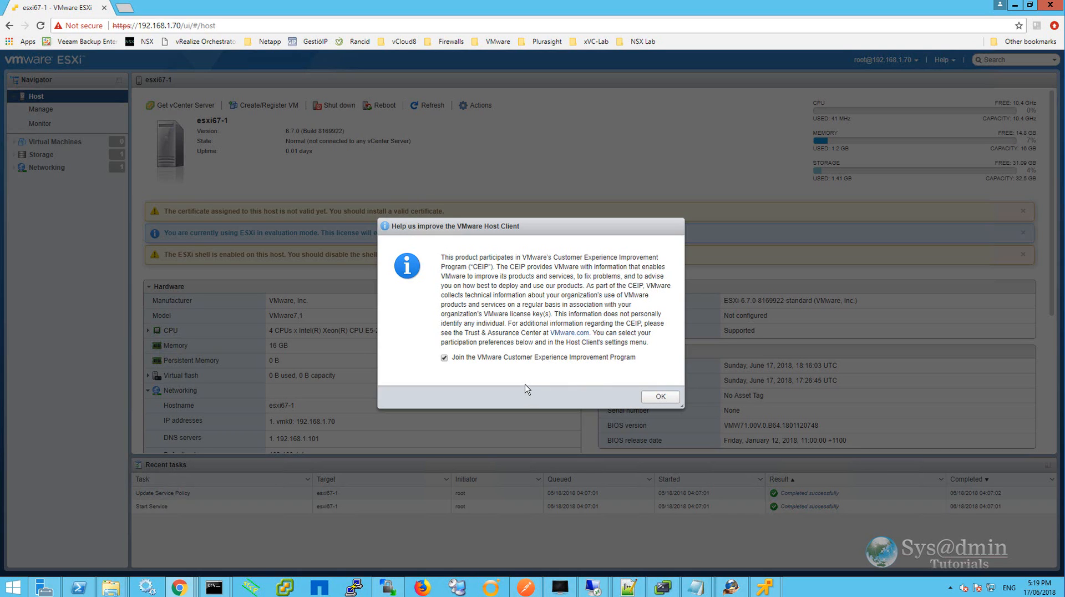
left_click(669, 396)
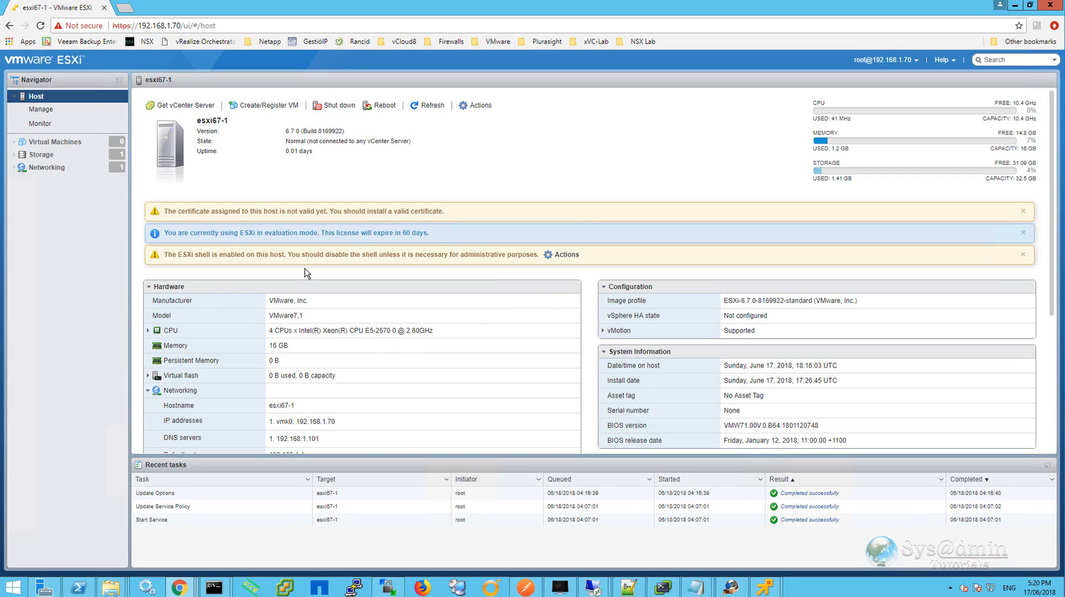
Scroll the host summary and examine the hardware, networking, storage and performance chart details.
left_click_drag(1055, 298, 1057, 404)
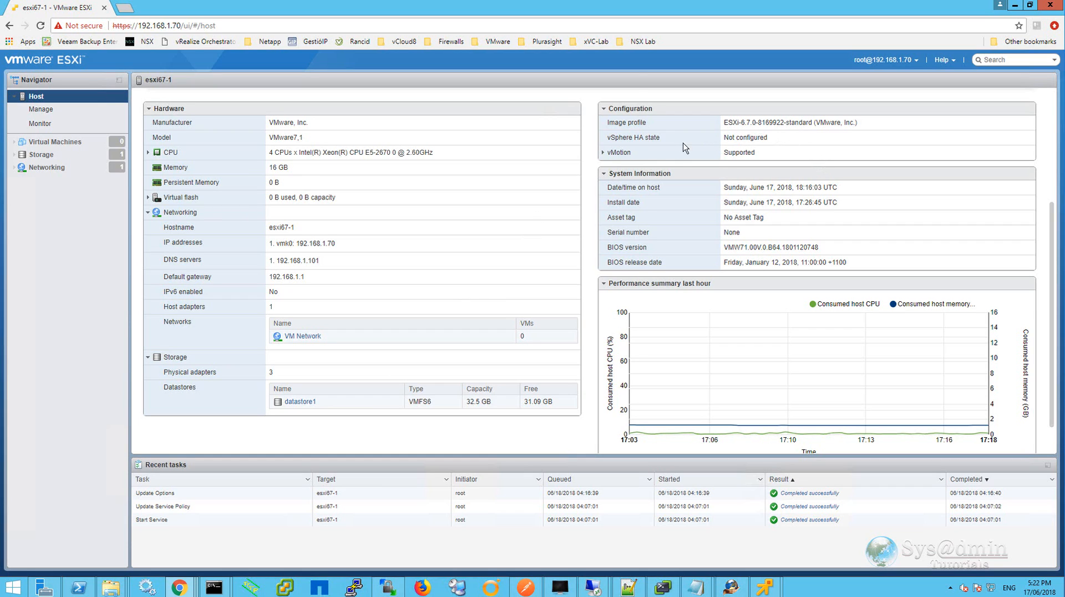
left_click(602, 155)
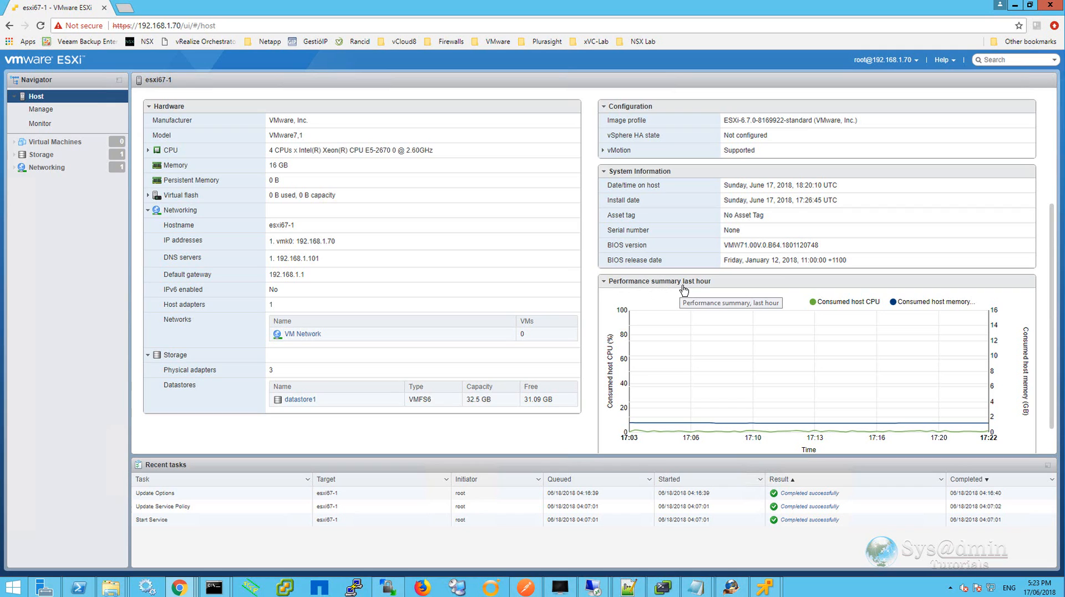
mouse_move(714, 362)
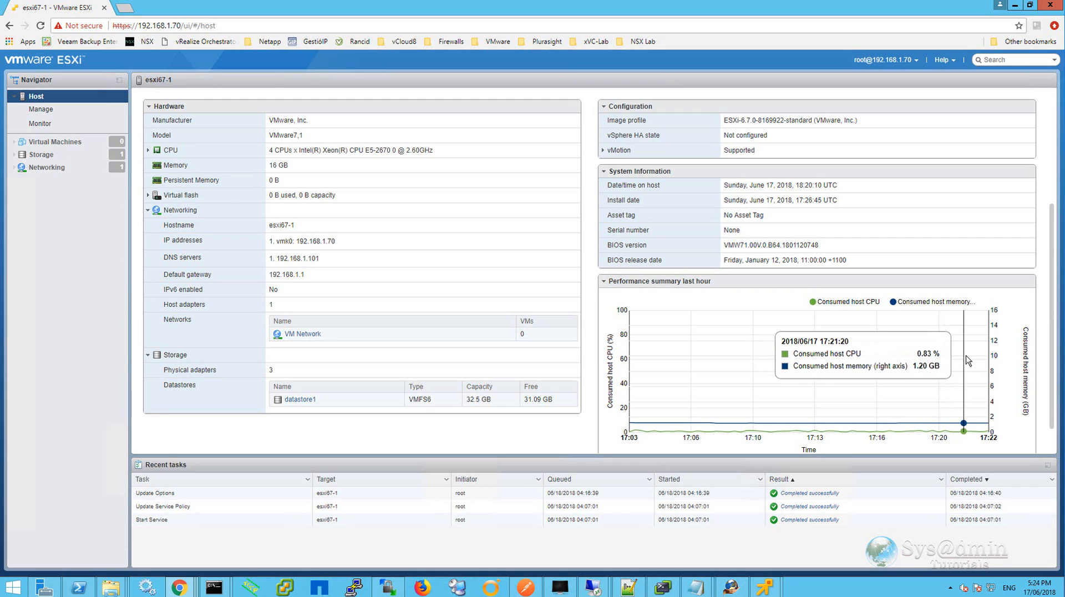
Configure host time to use NTP server 192.168.1.101 with the service starting and stopping with the host.
scroll(975, 360, "up", 3)
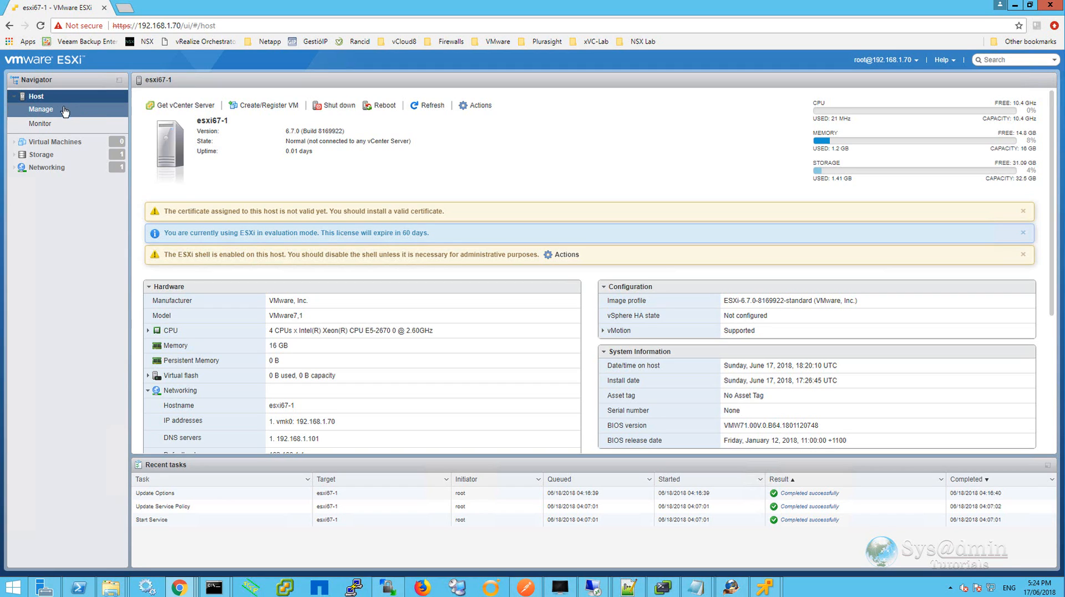
left_click(40, 110)
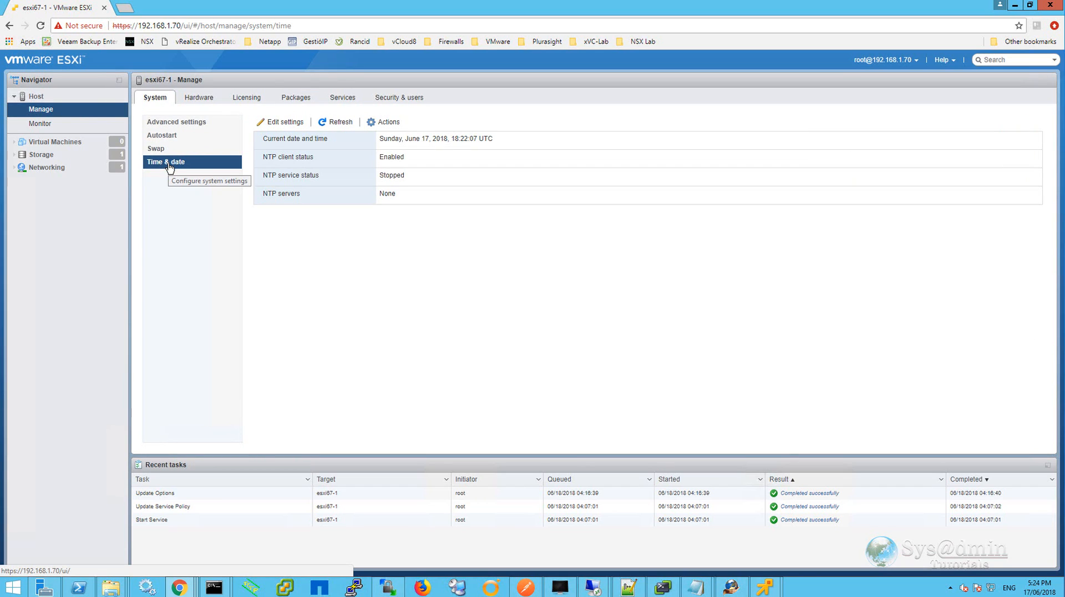
left_click(286, 122)
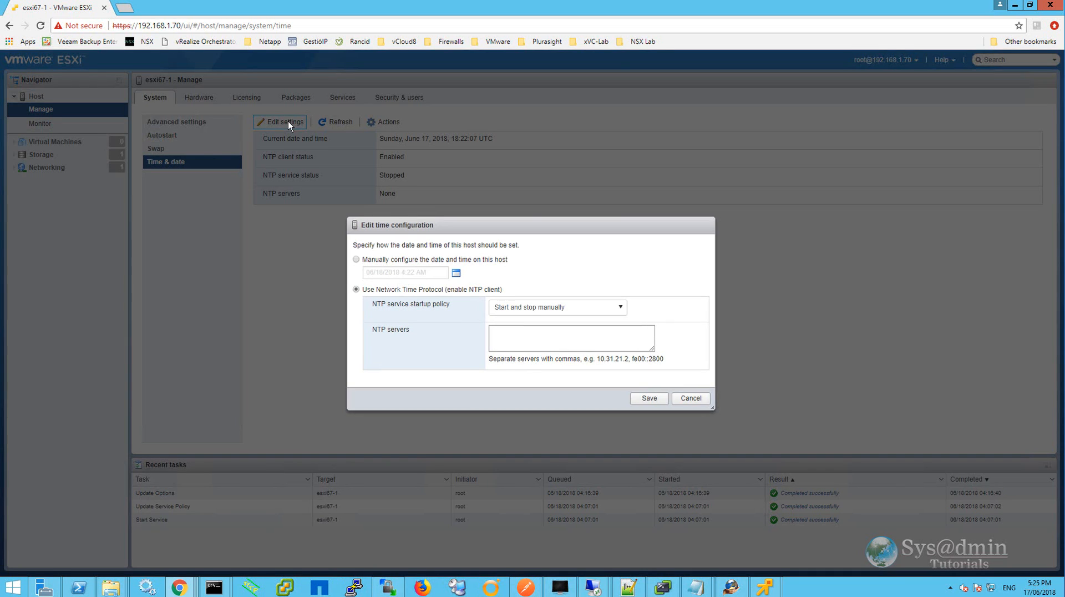
left_click(621, 309)
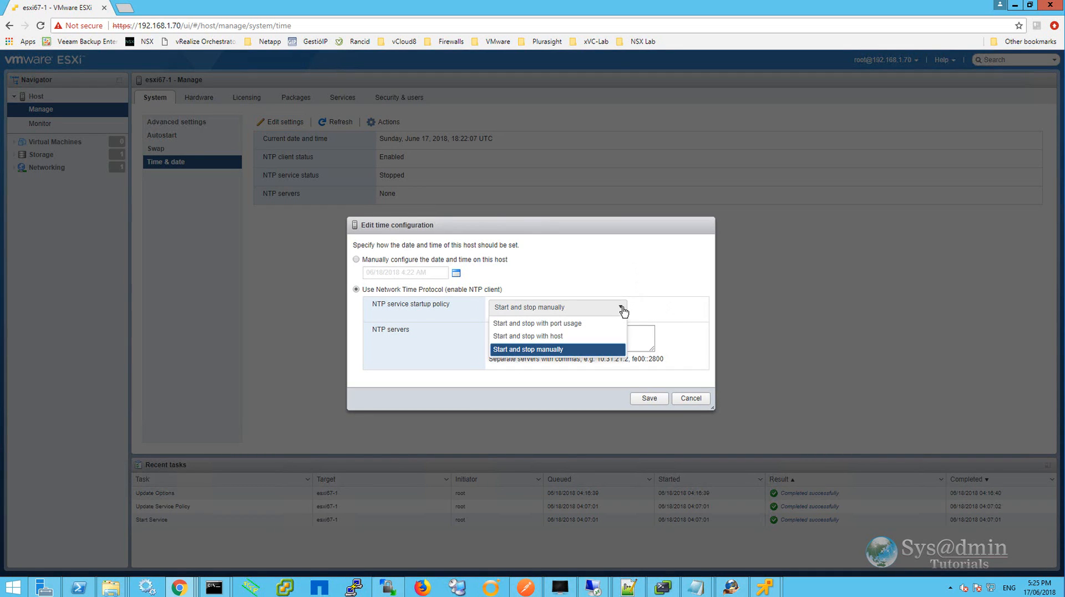
left_click(562, 336)
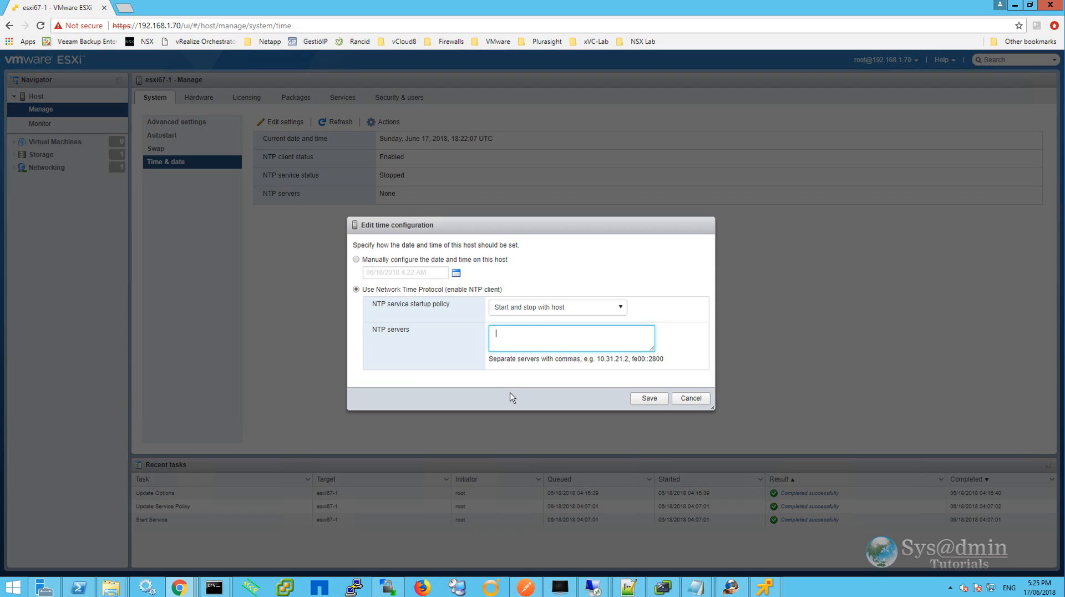
type("192.168.1.101")
left_click(649, 399)
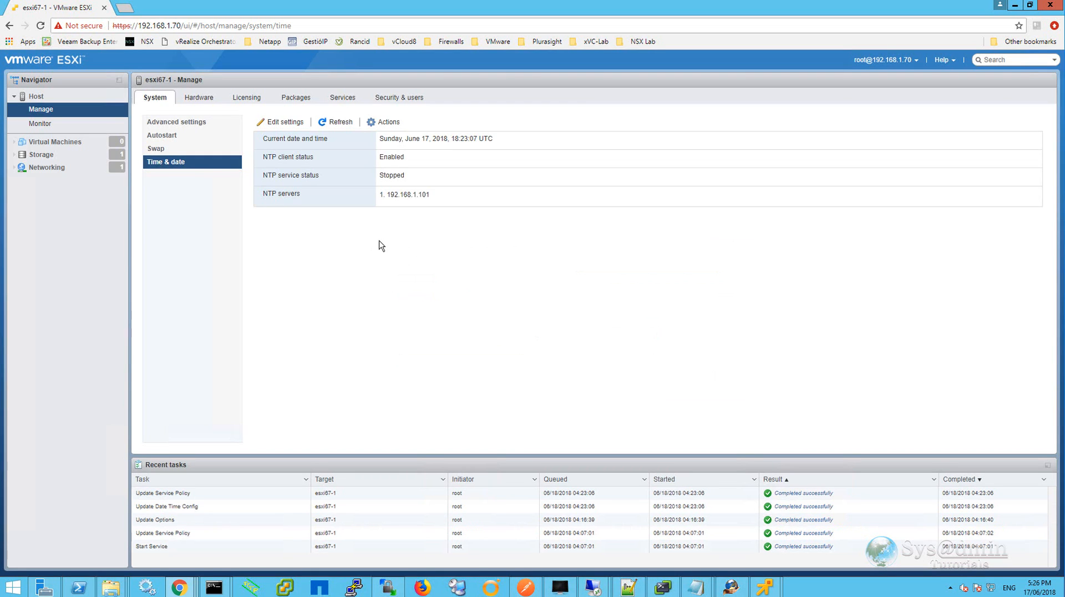
Start the NTP service.
left_click(387, 121)
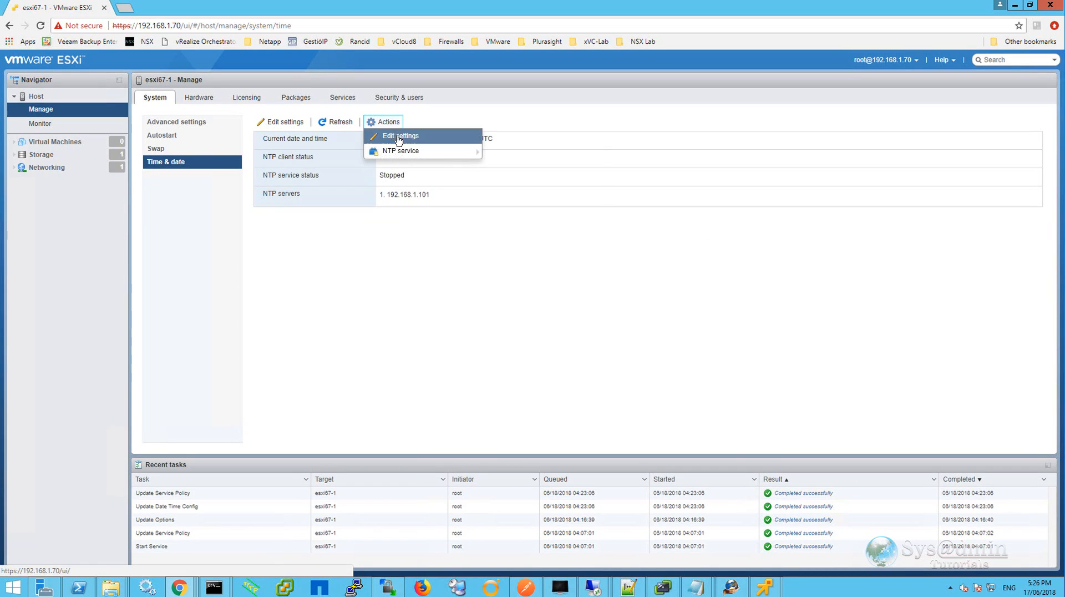
mouse_move(407, 153)
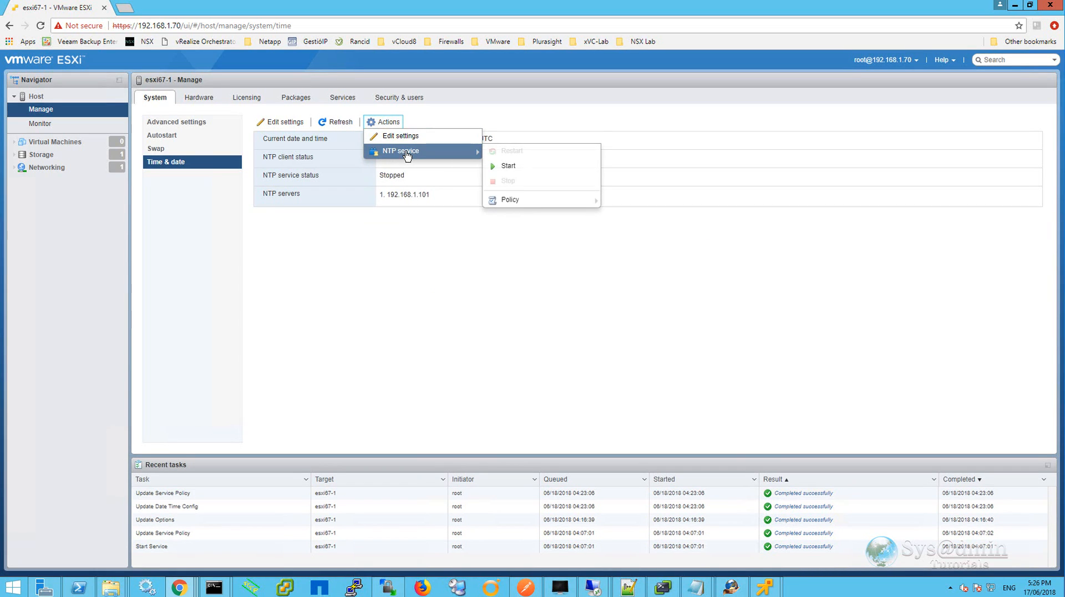
left_click(525, 172)
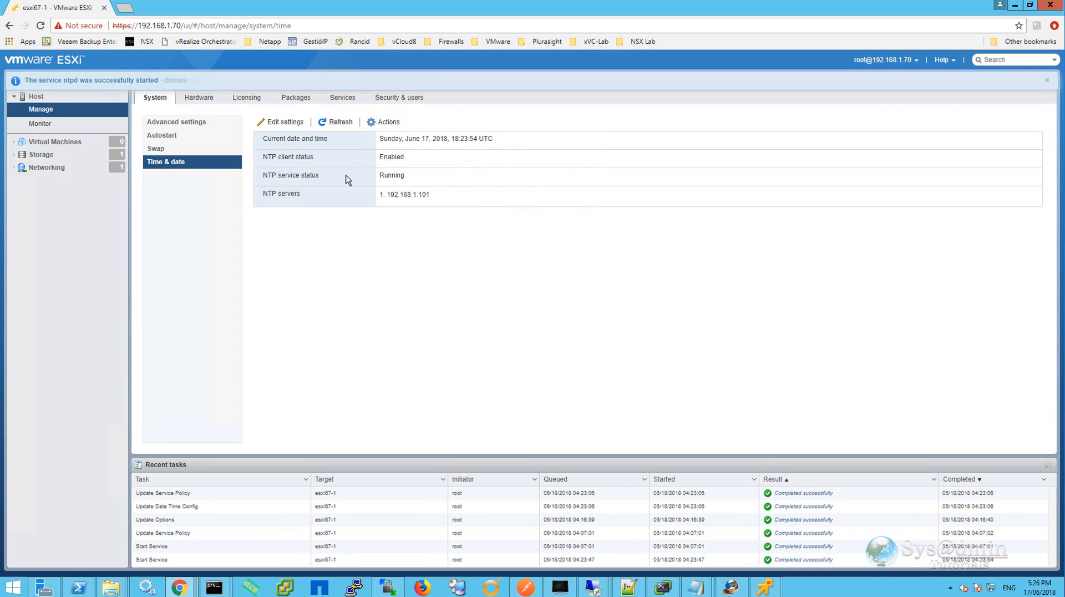
left_click_drag(414, 178, 379, 174)
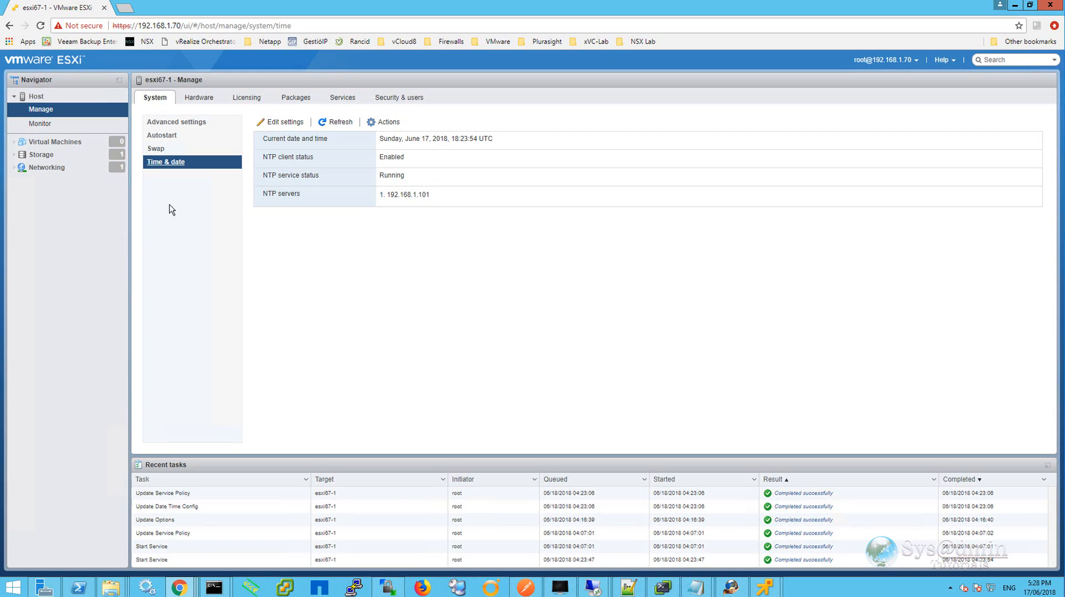
Open the swap configuration and review its enabled, datastore, local swap and host cache options without saving.
left_click(156, 148)
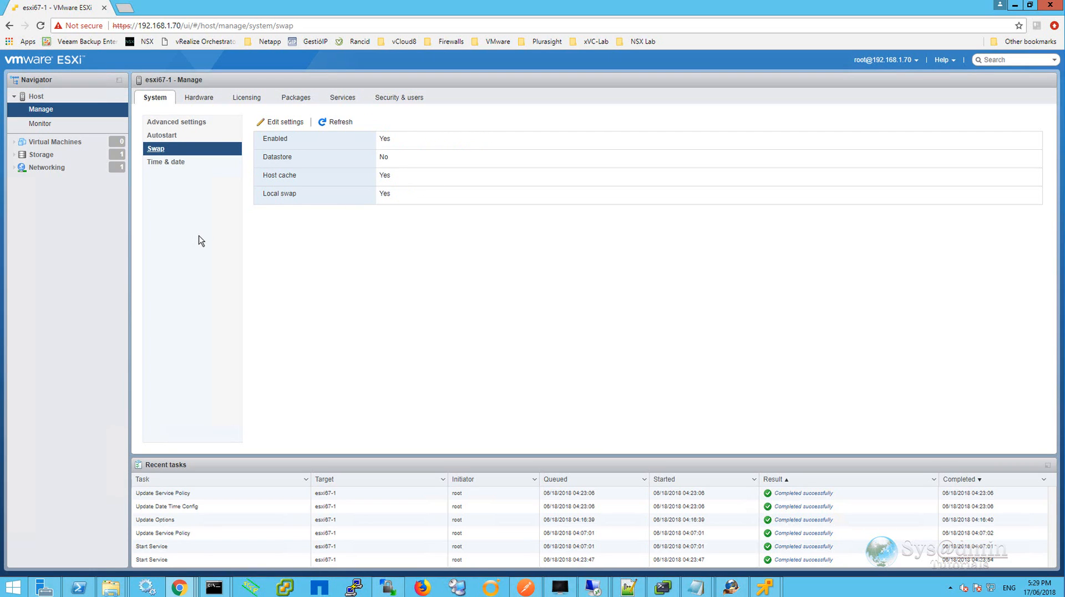
left_click(285, 122)
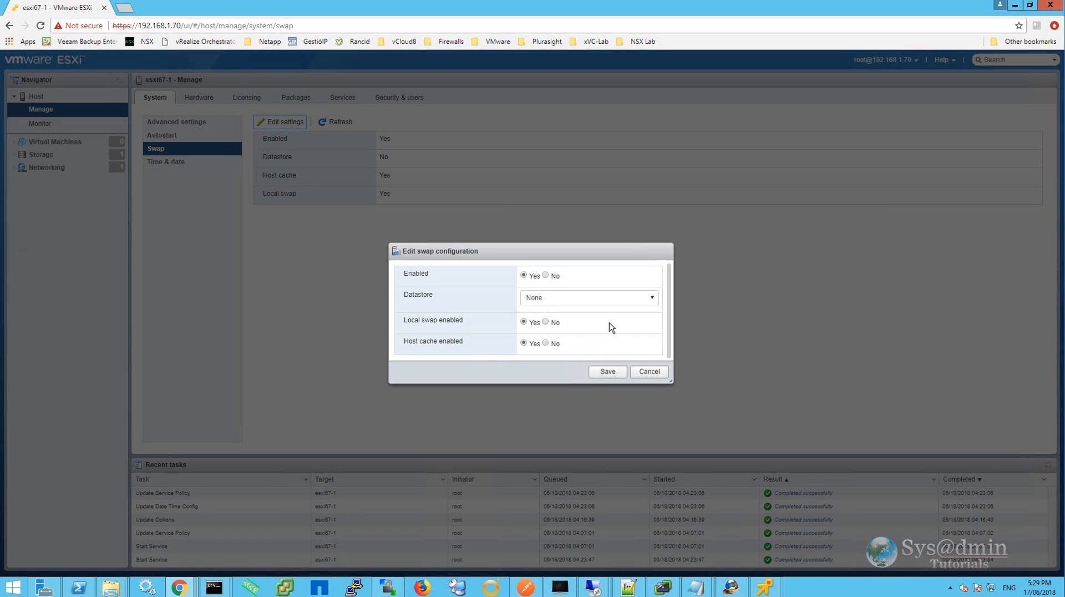
left_click(649, 372)
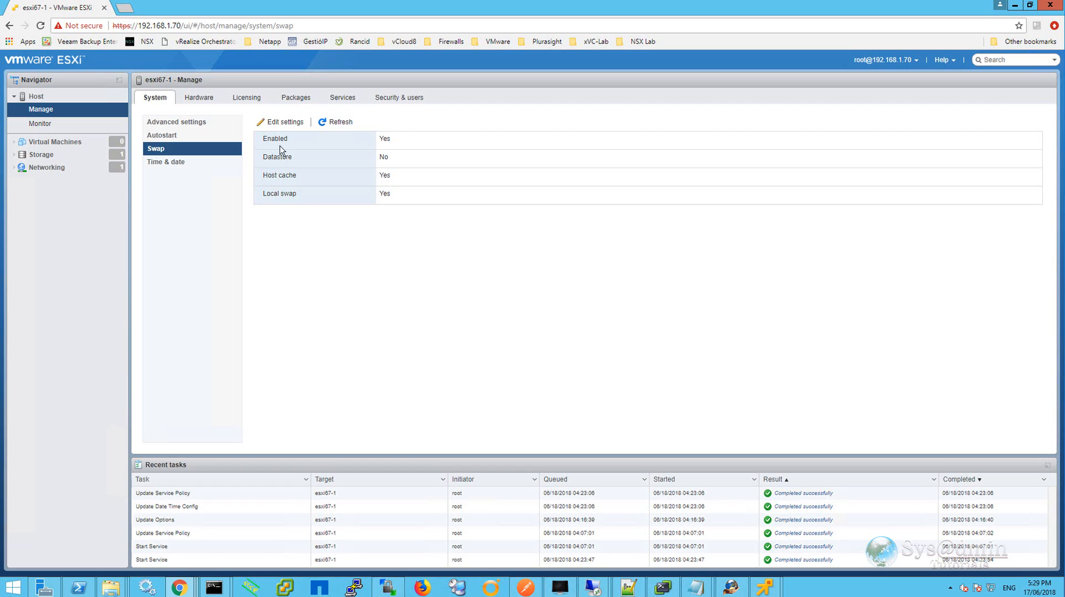
left_click(281, 121)
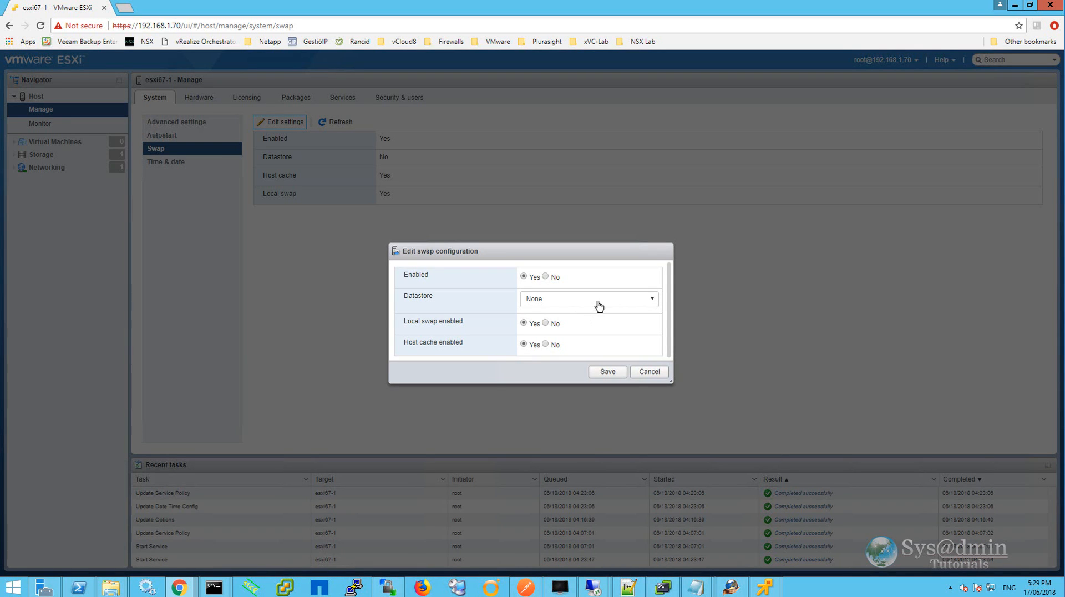
left_click(597, 300)
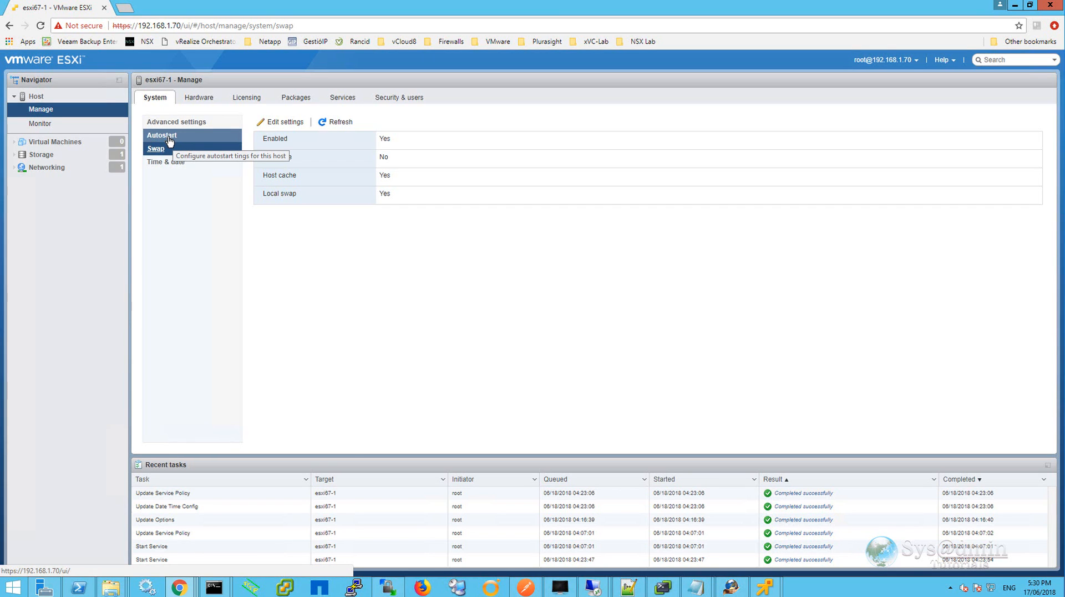
Review the Autostart settings and scroll through the Advanced settings list.
left_click(169, 140)
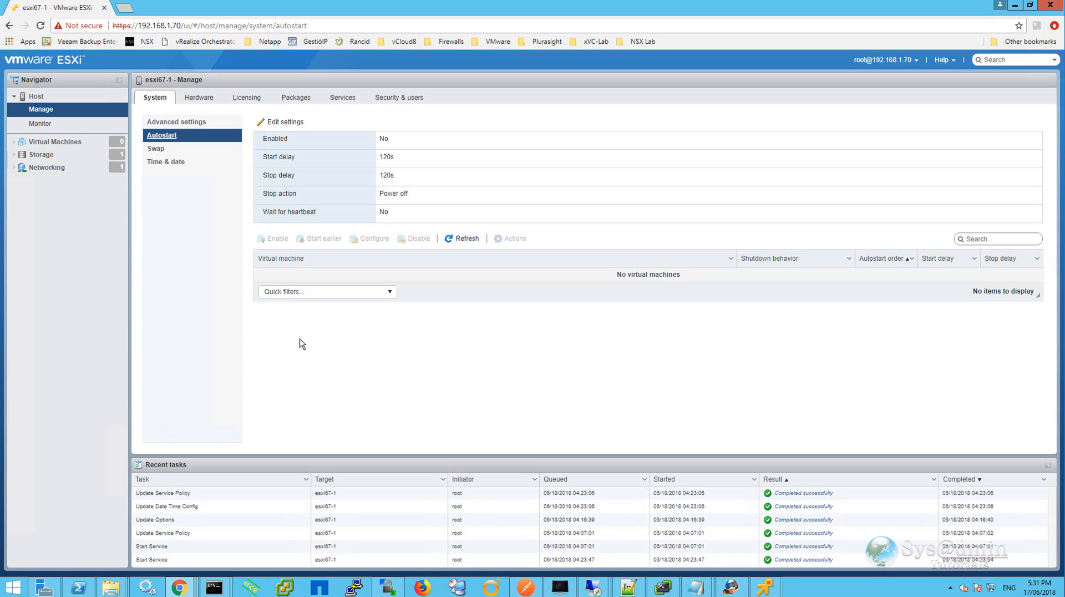
left_click(176, 122)
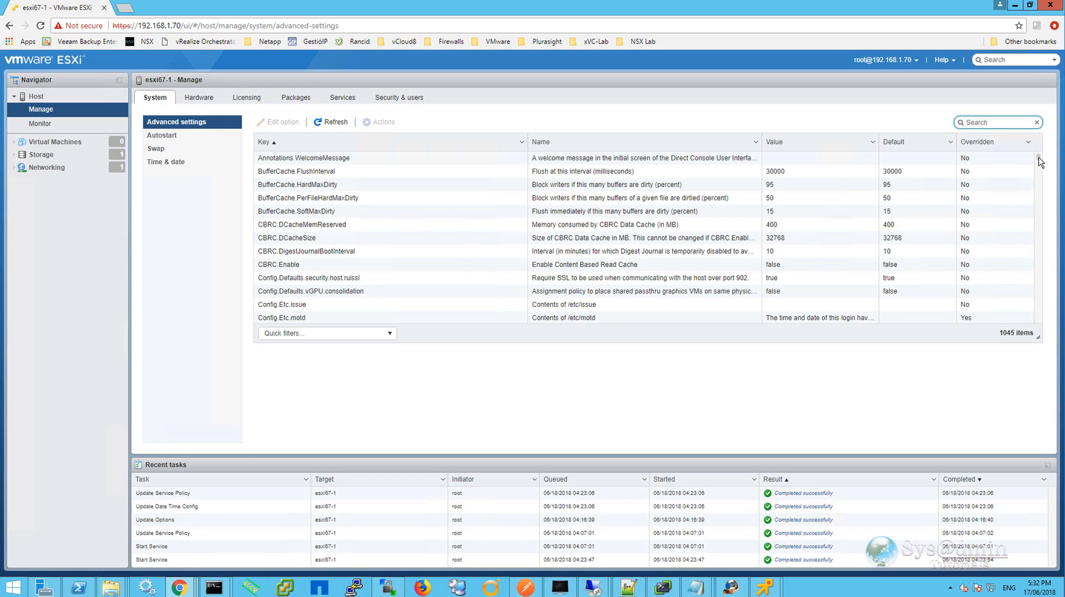
left_click_drag(1039, 161, 1046, 305)
Inspect the hardware PCI devices and open the power management policy dialog without changing it.
left_click(205, 100)
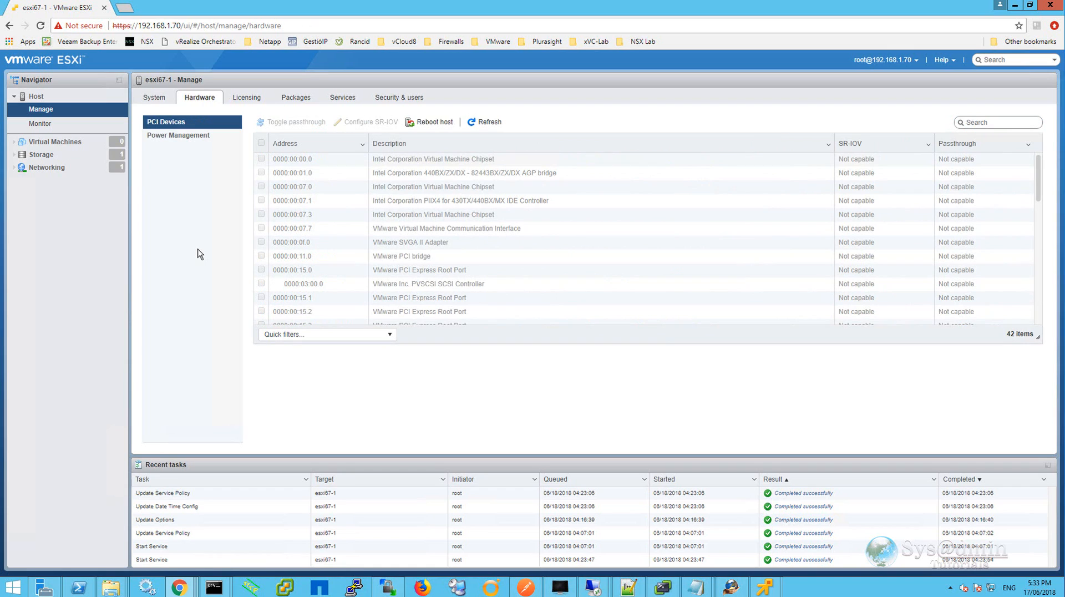
left_click(304, 159)
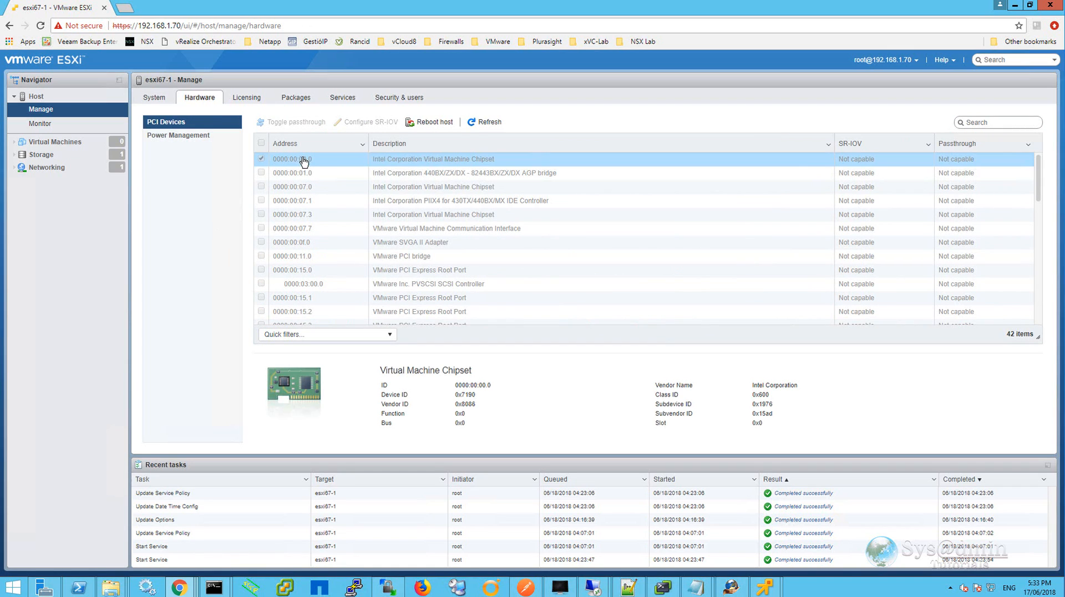
left_click(304, 173)
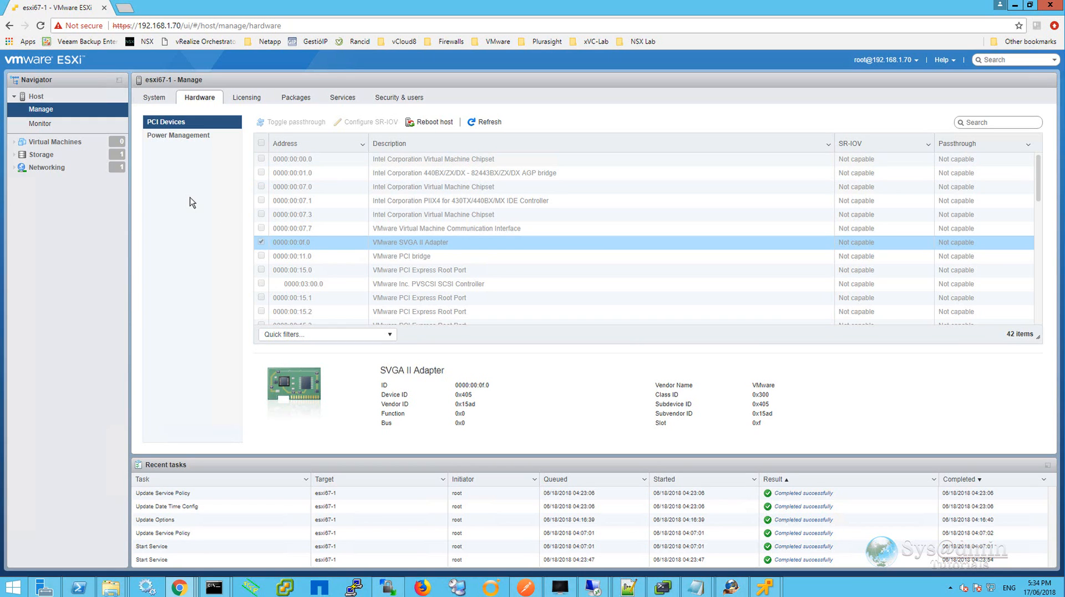
left_click(183, 136)
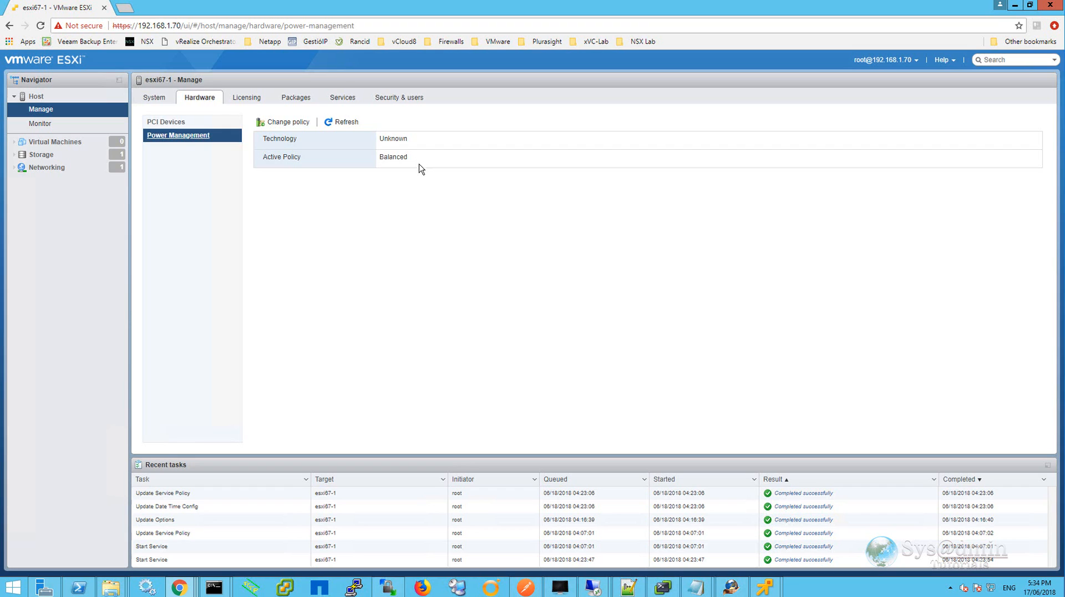
left_click(274, 124)
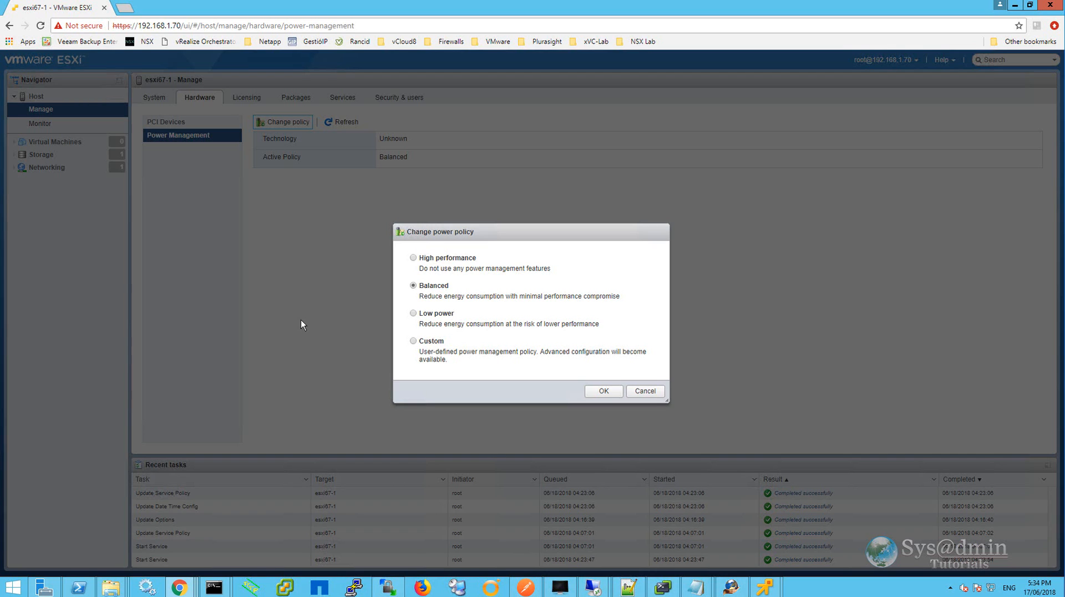
left_click(645, 391)
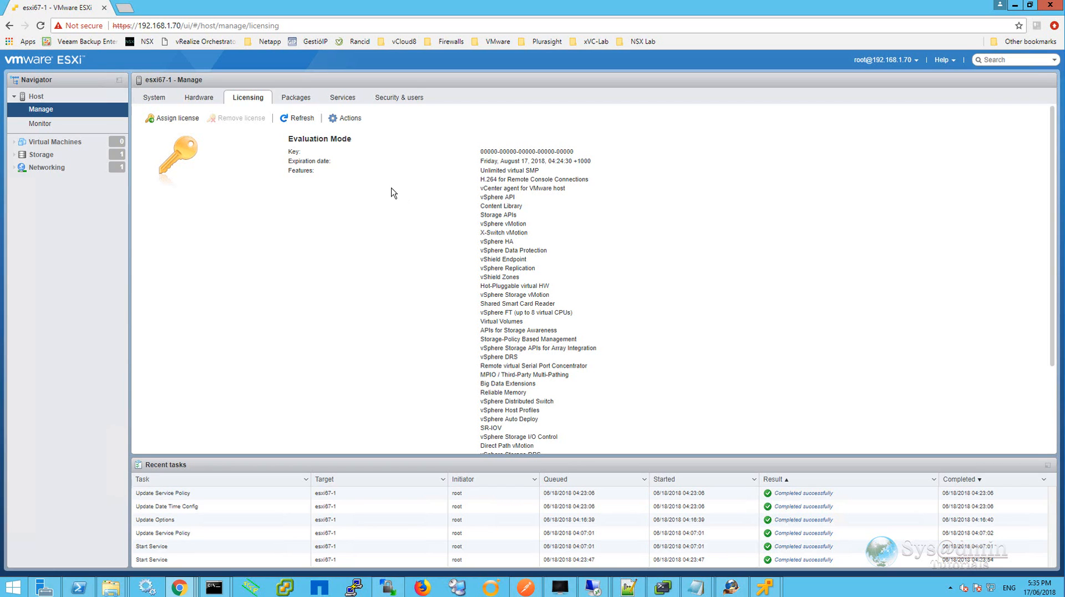
Open the license assignment dialog on the Licensing page and cancel without entering a key.
left_click(184, 122)
left_click(538, 274)
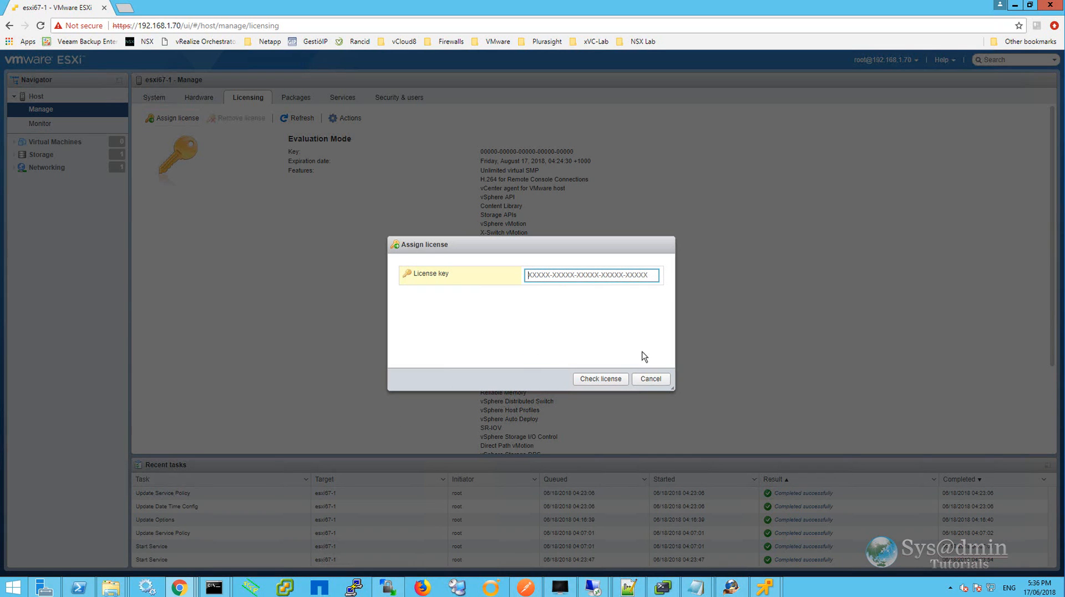
left_click(650, 380)
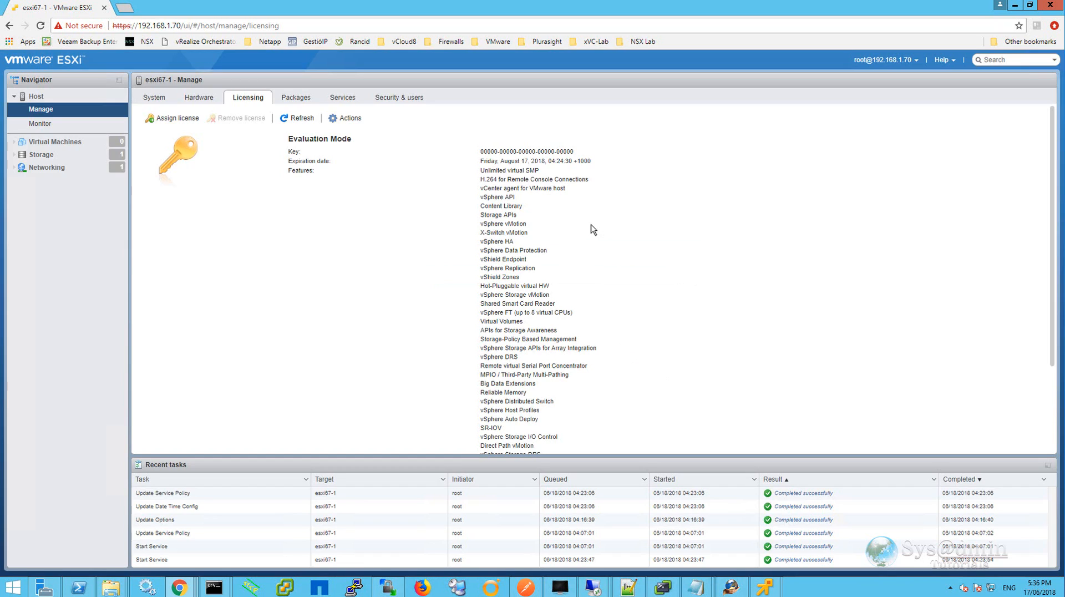
Scroll through the list of installed packages.
left_click(298, 99)
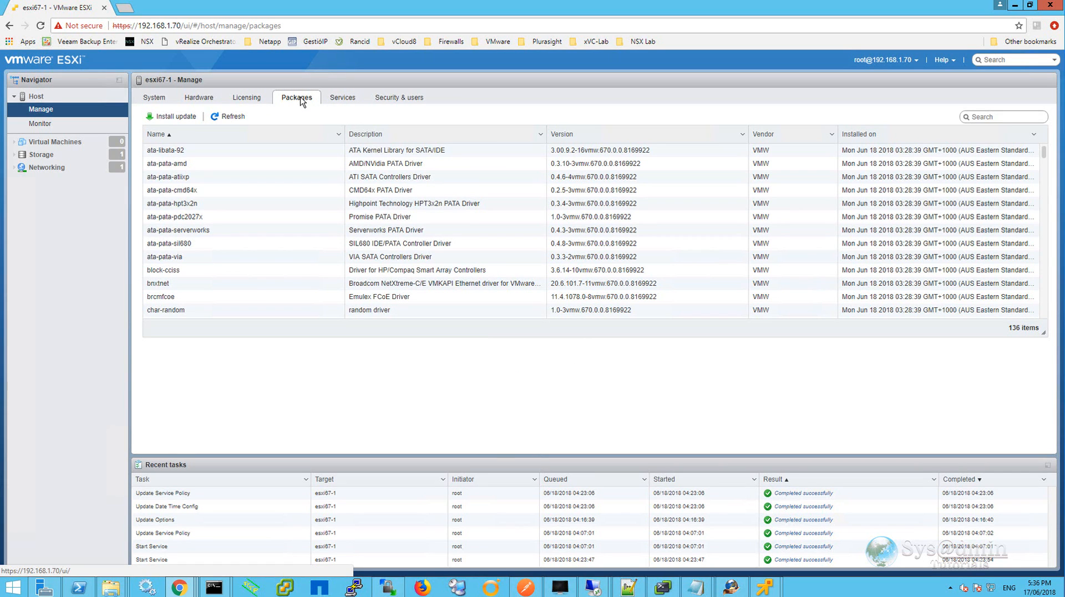
scroll(542, 219, "down", 5)
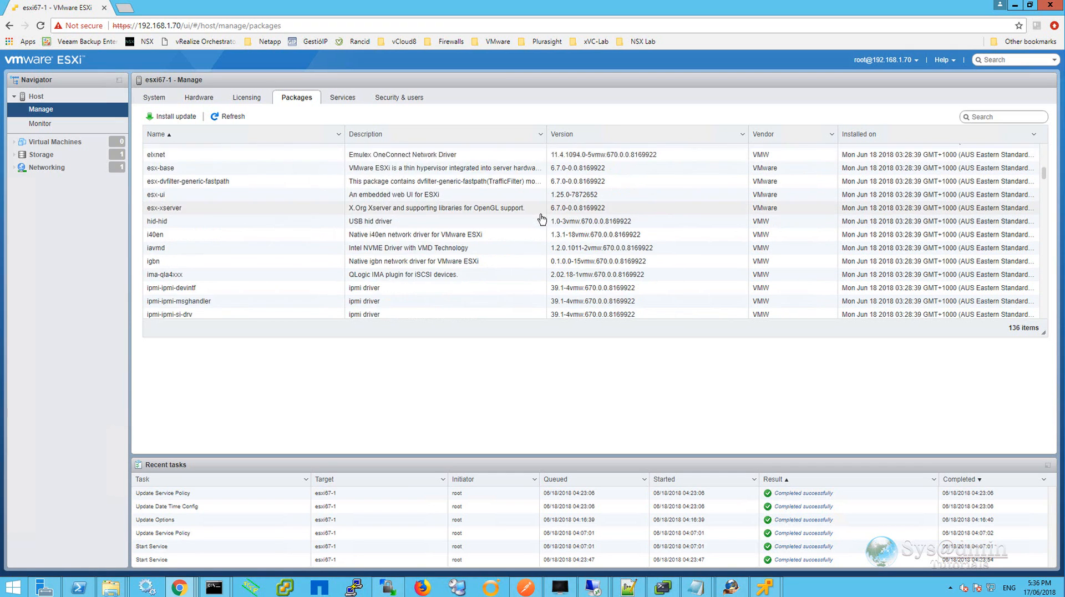
scroll(542, 219, "down", 9)
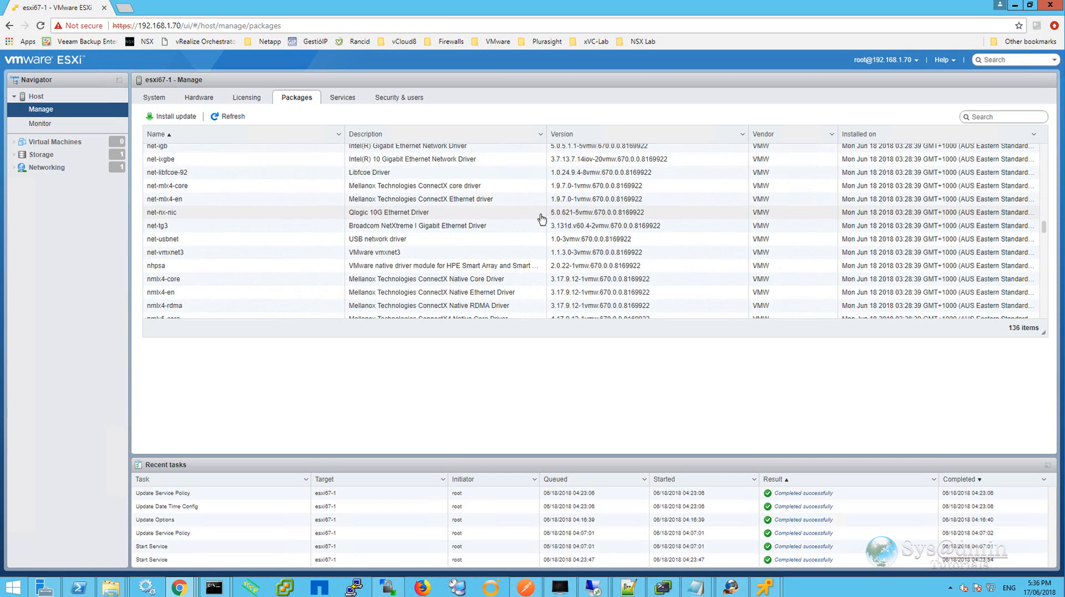
scroll(542, 219, "up", 14)
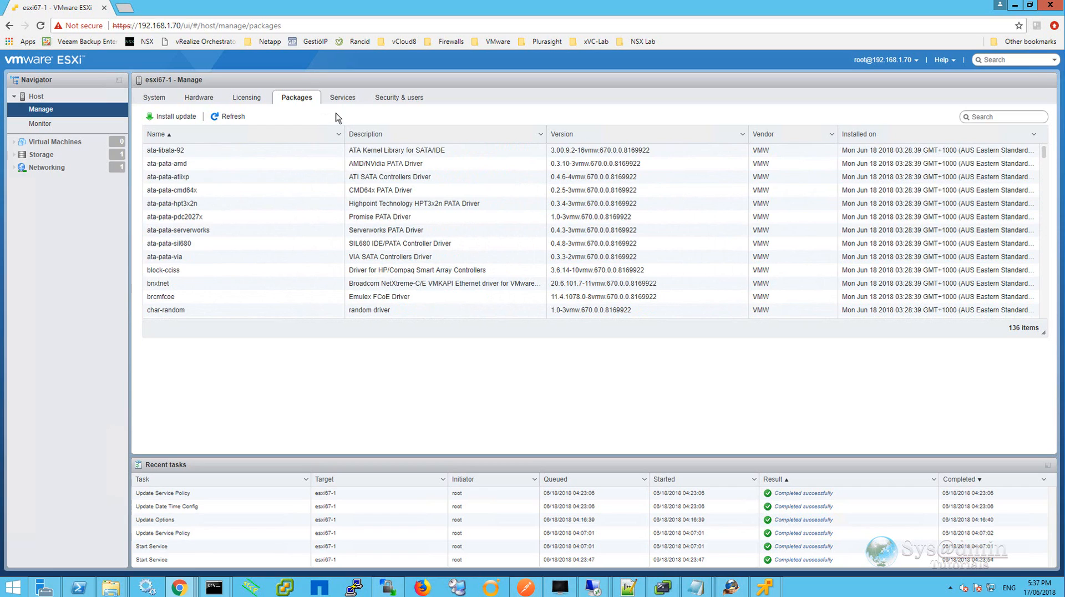
Stop the ESXi Shell (TSM) service.
left_click(348, 98)
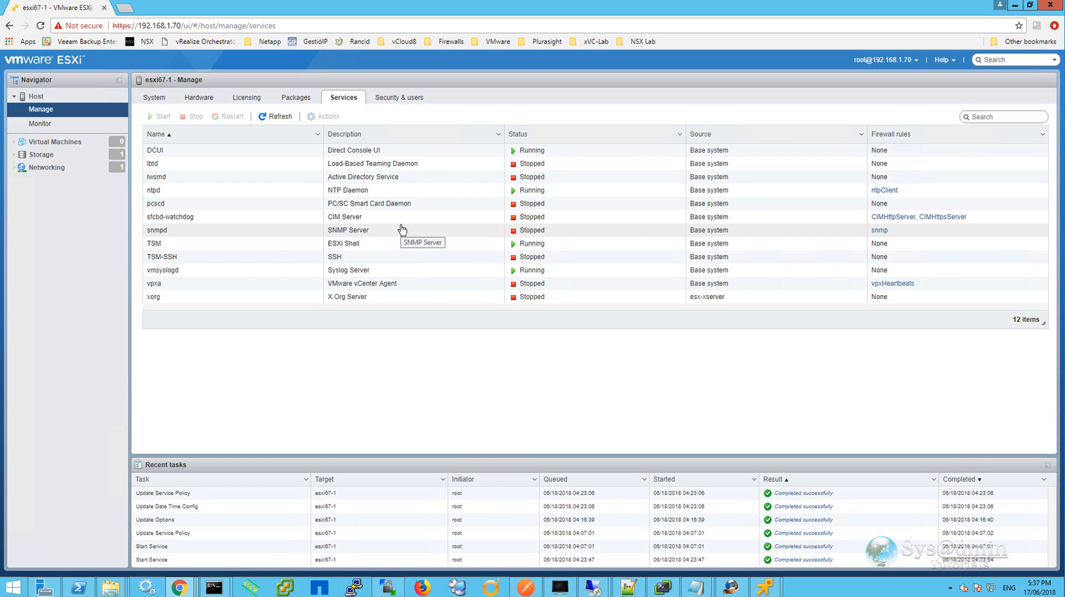
left_click(349, 246)
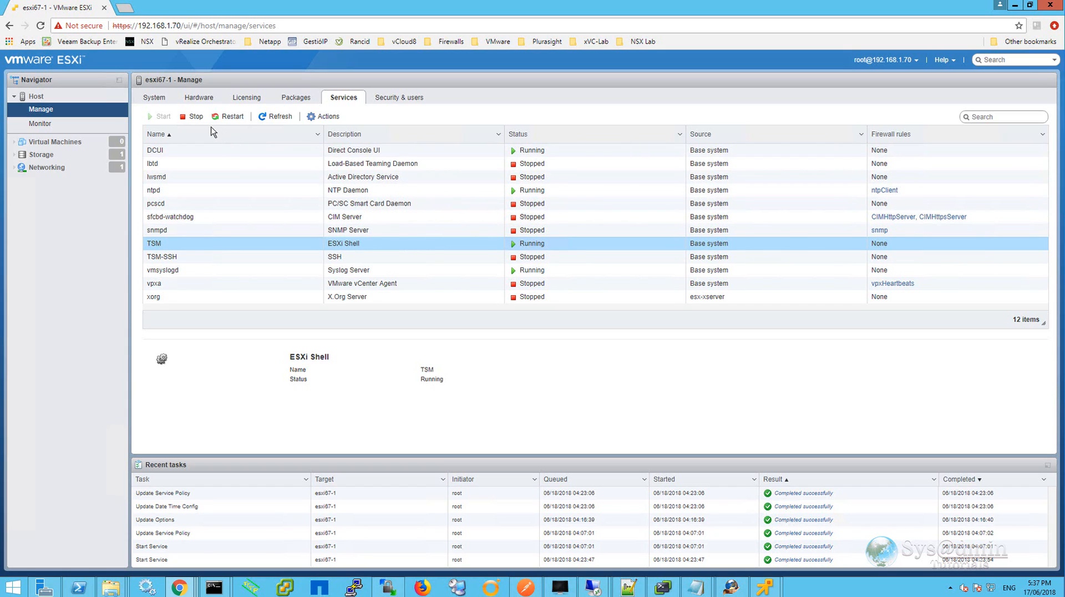
left_click(195, 118)
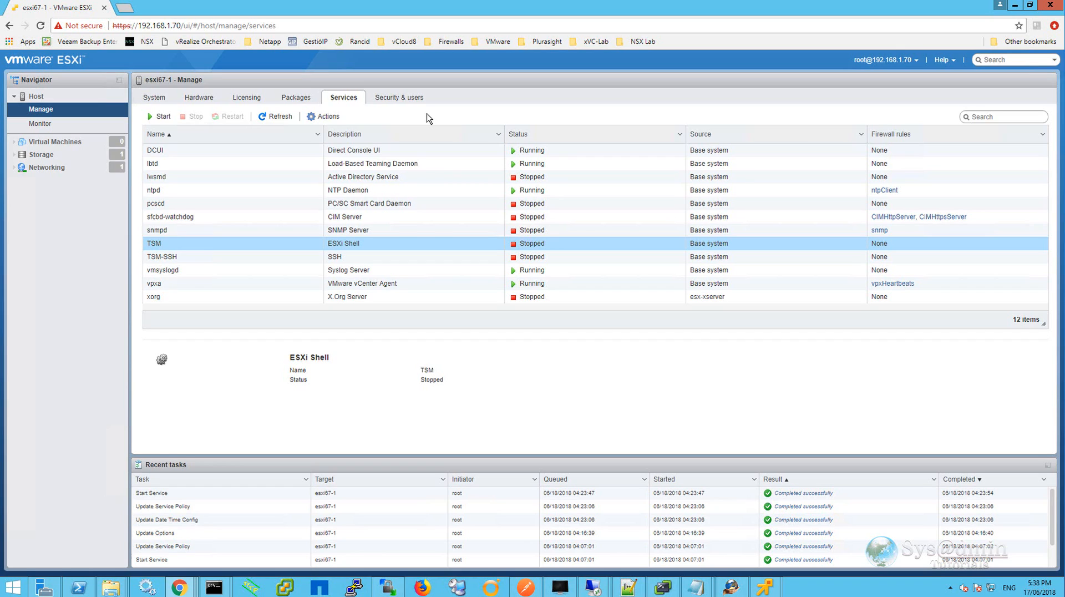
Set the UserVars.SuppressShellWarning advanced system setting to 1.
left_click(156, 98)
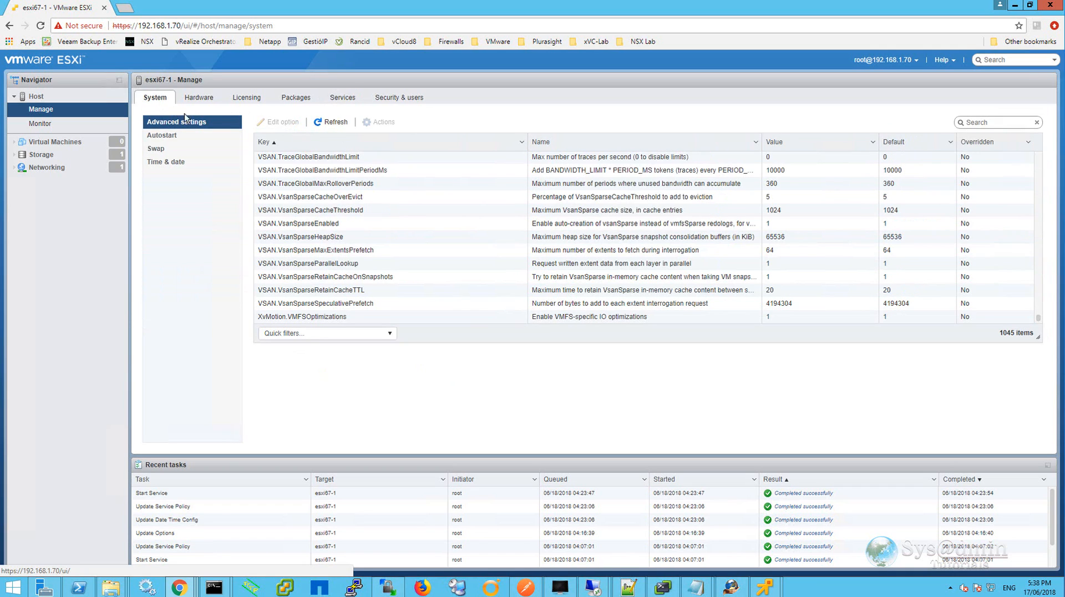
left_click(975, 122)
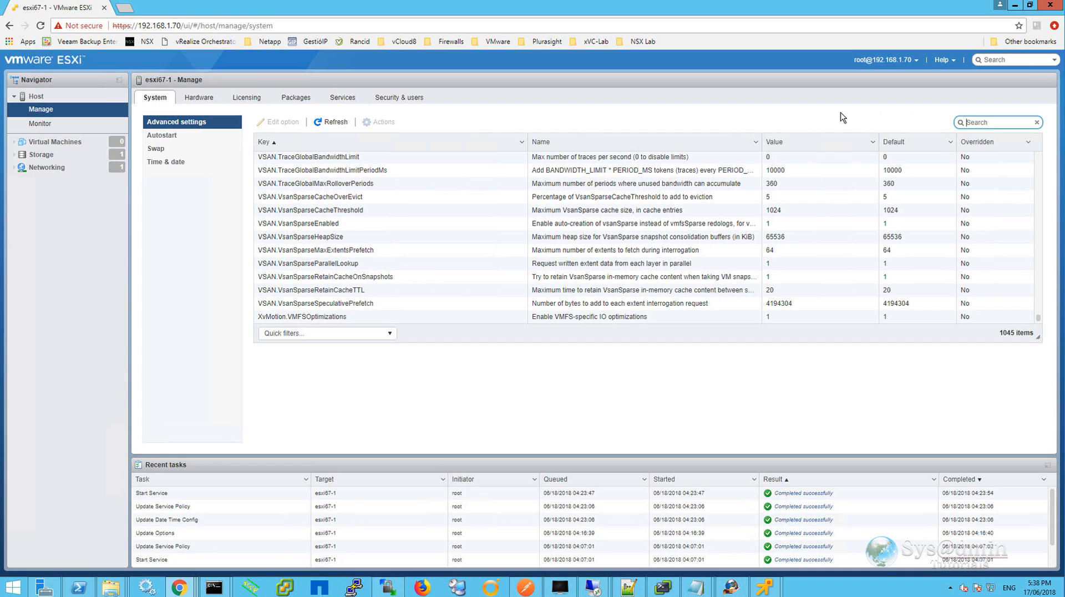
type("uservars")
left_click(504, 304)
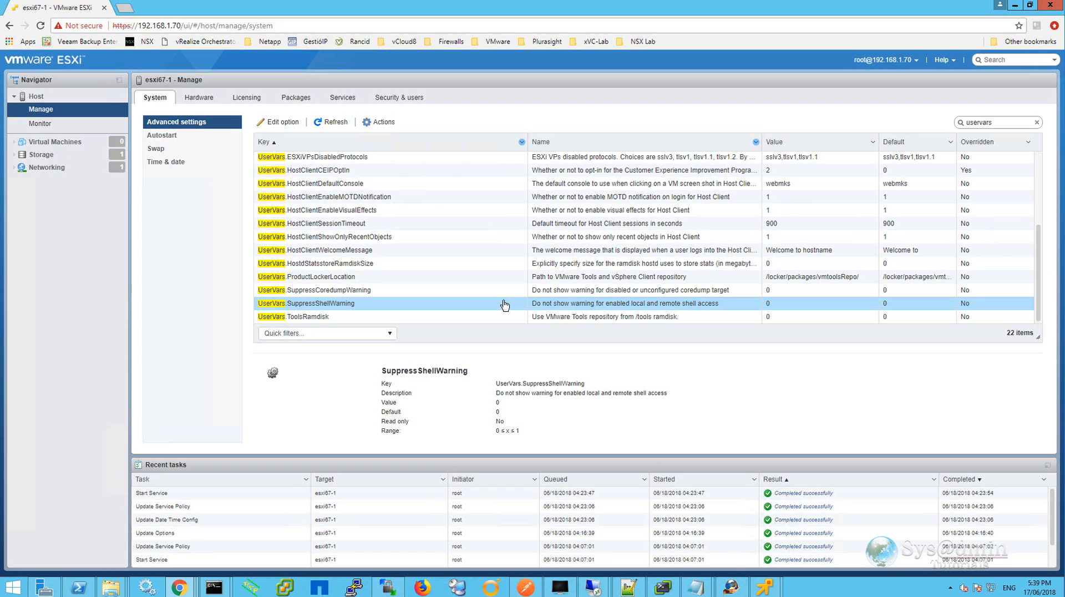
left_click(278, 124)
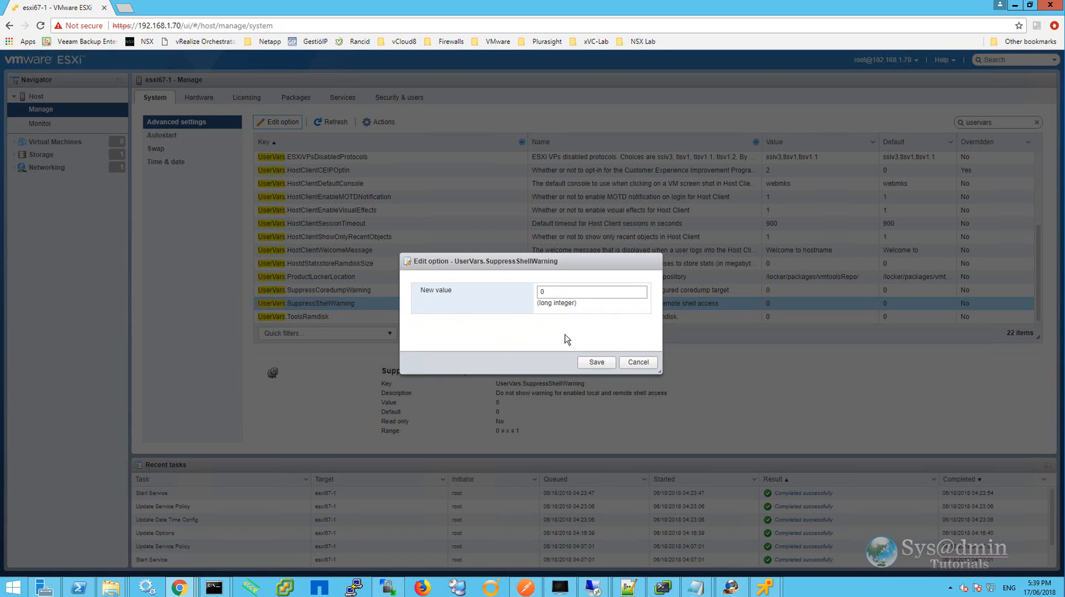
left_click(559, 296)
double_click(556, 297)
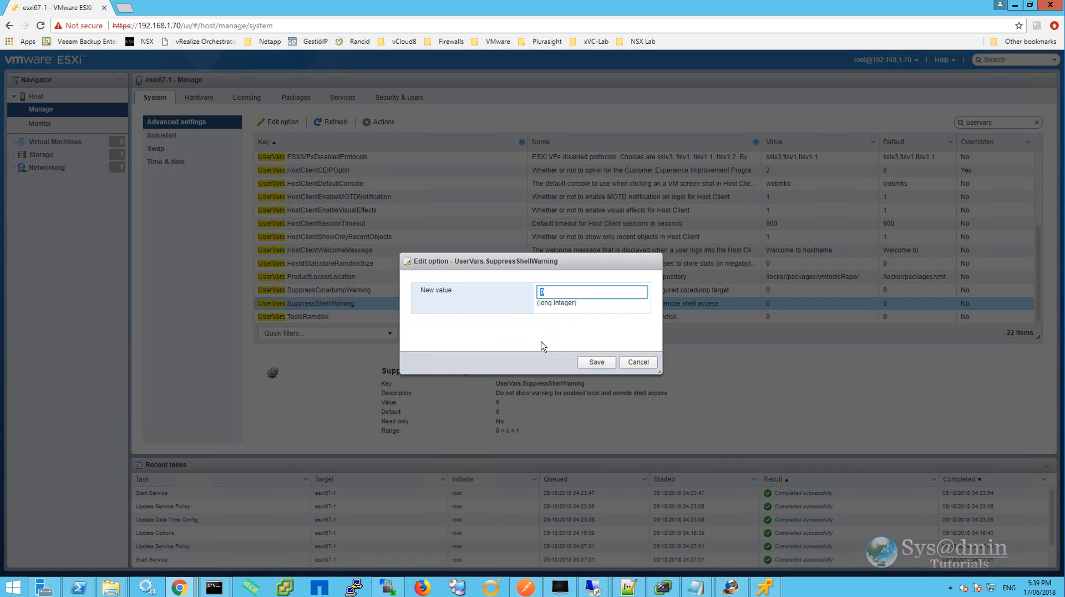
type("1")
left_click(595, 364)
Open the host's acceptance level settings under Security & users and cancel without changing them.
left_click(36, 97)
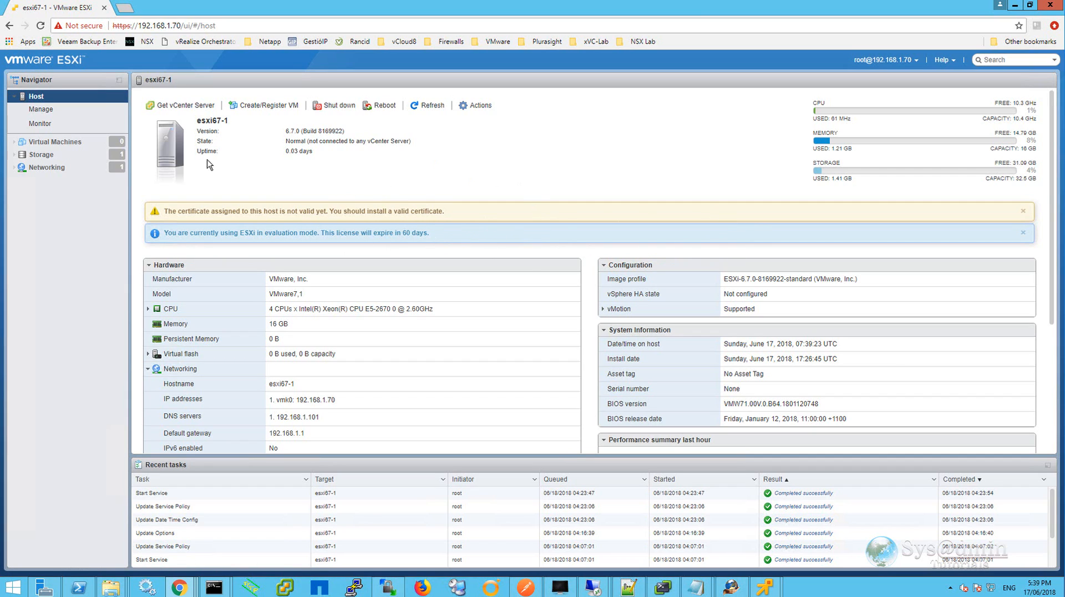
left_click(49, 111)
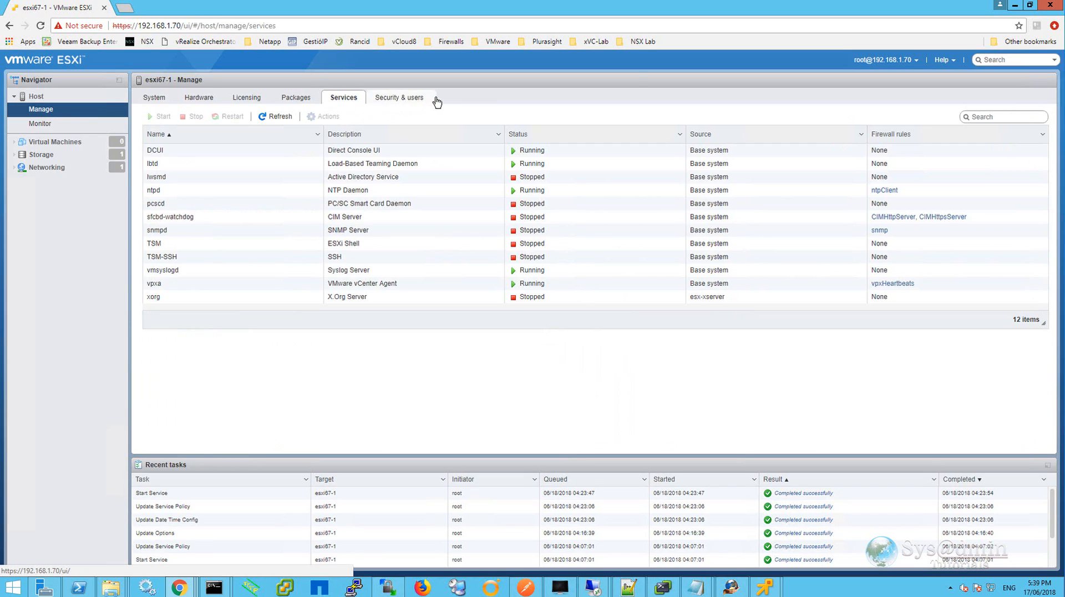
left_click(409, 100)
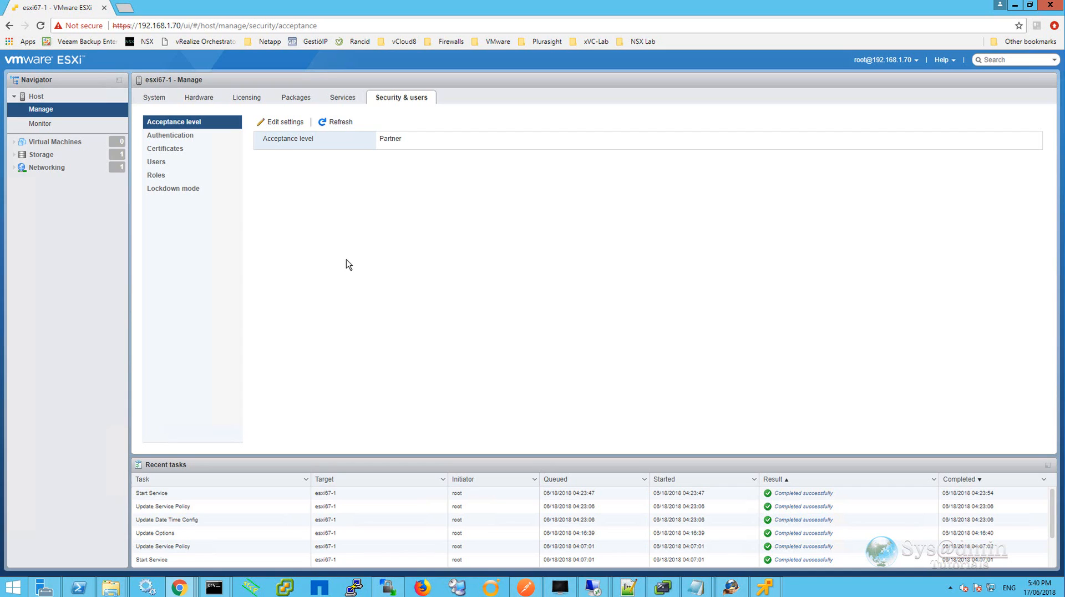
left_click(291, 126)
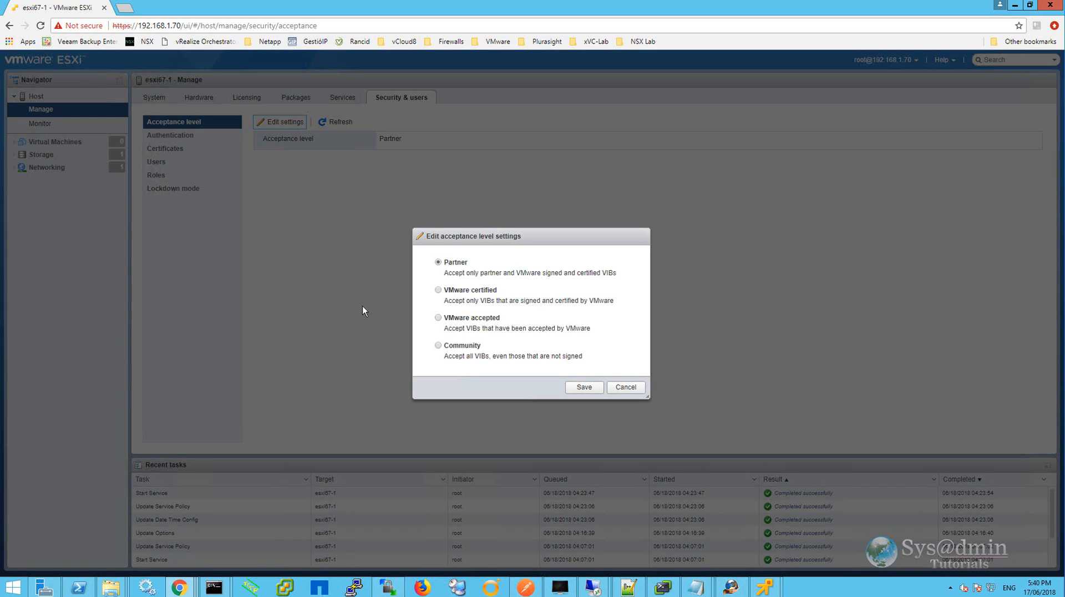
left_click(626, 387)
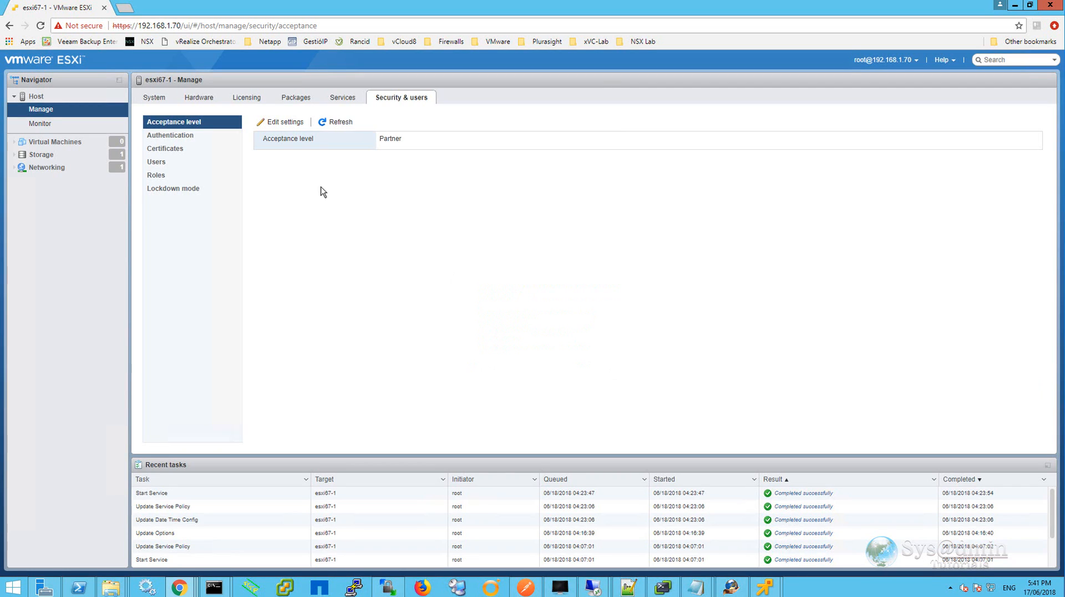
Generate an FQDN certificate signing request for the host from the import certificate dialog.
left_click(185, 136)
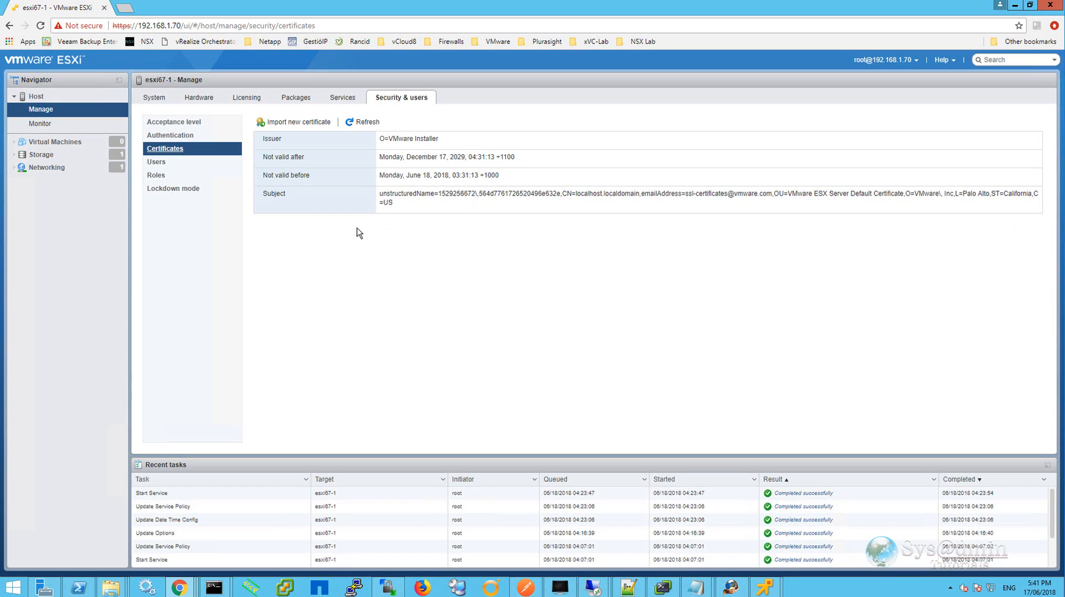
left_click(292, 122)
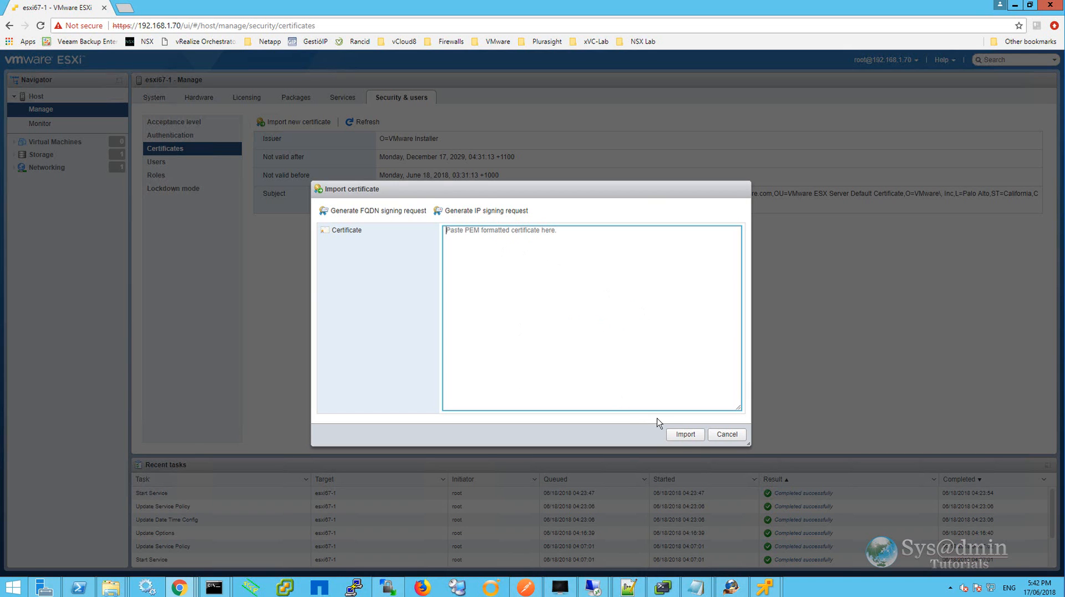
left_click(359, 212)
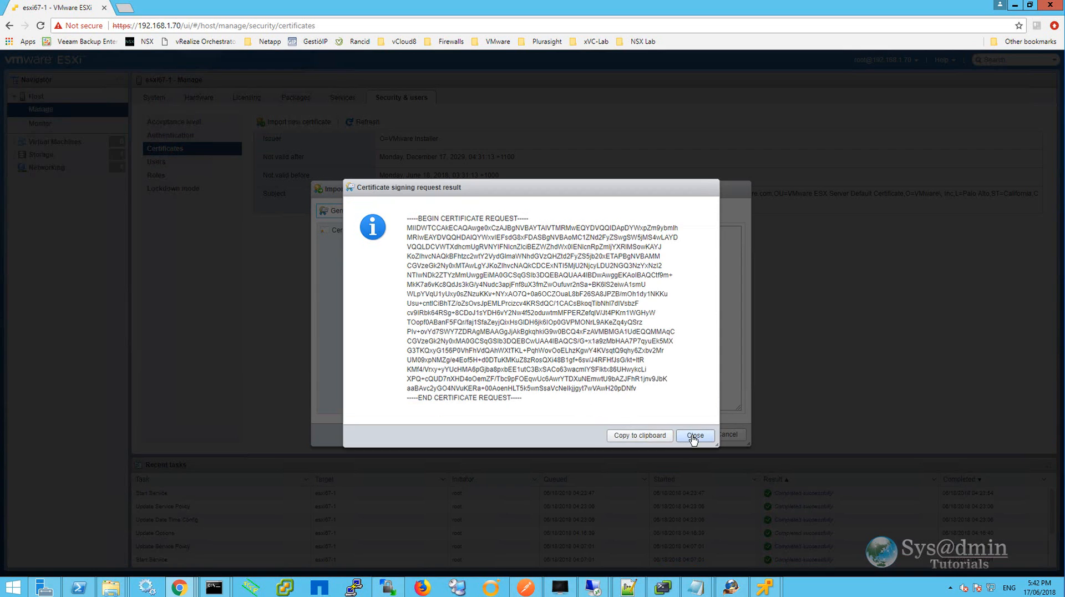
left_click(695, 436)
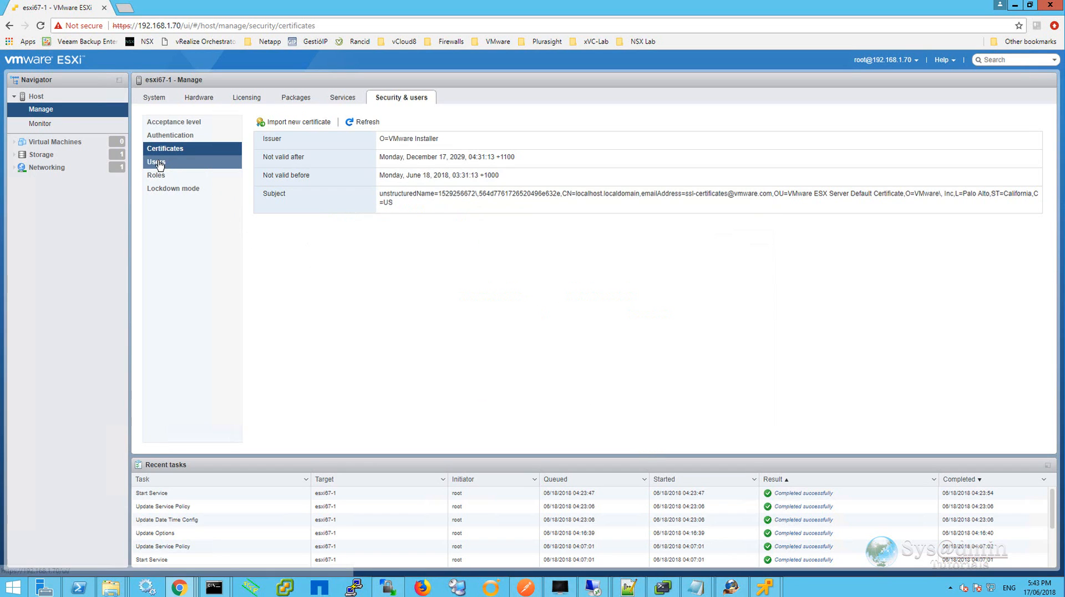
Open the add-user dialog and the root user's edit dialog on the Users page, cancelling both.
left_click(158, 163)
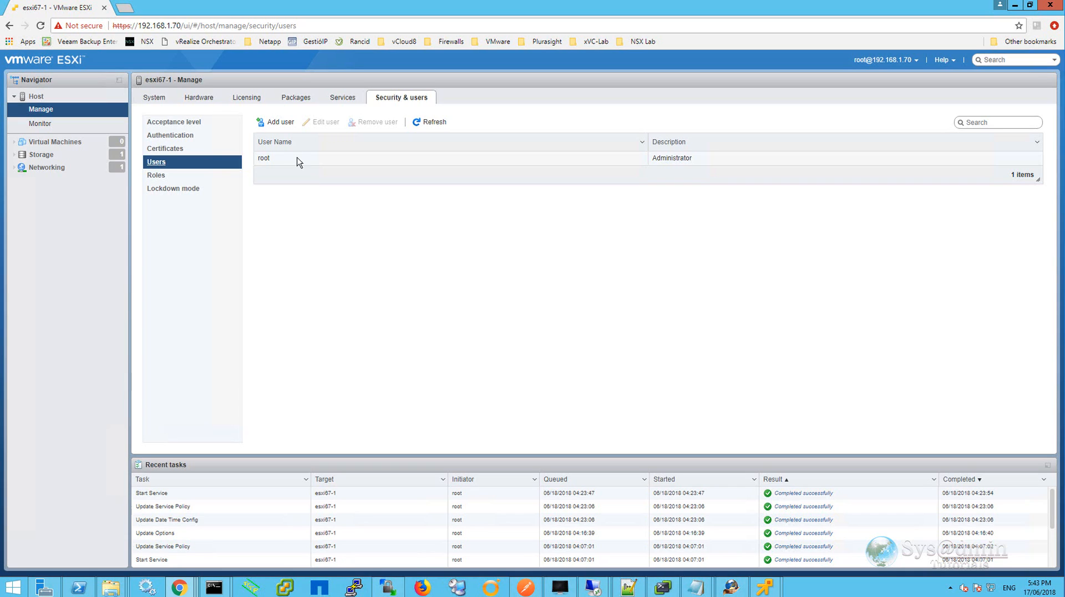
left_click(279, 122)
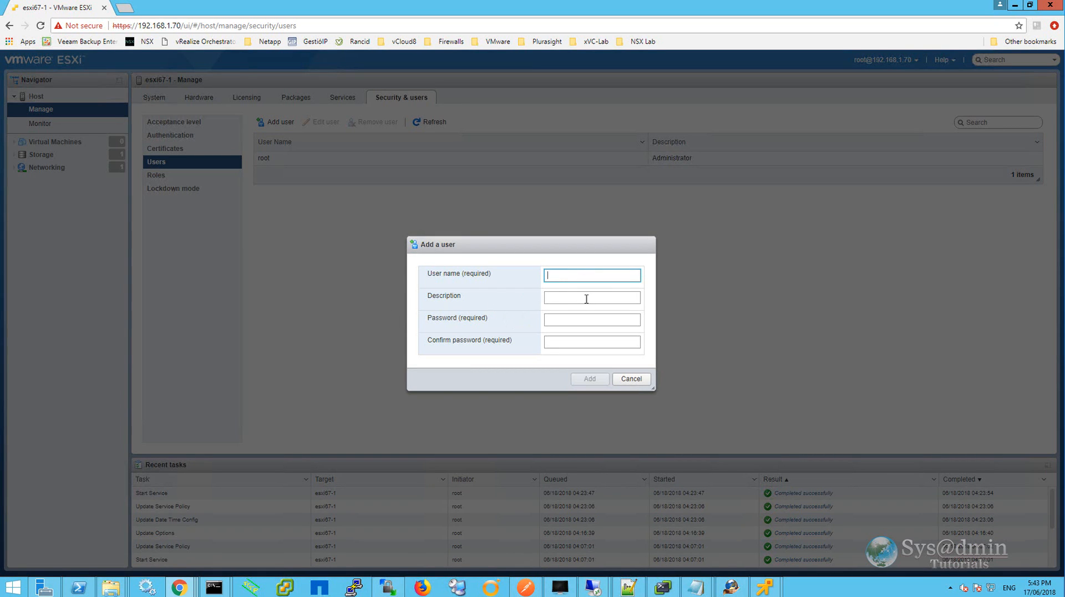
left_click(632, 378)
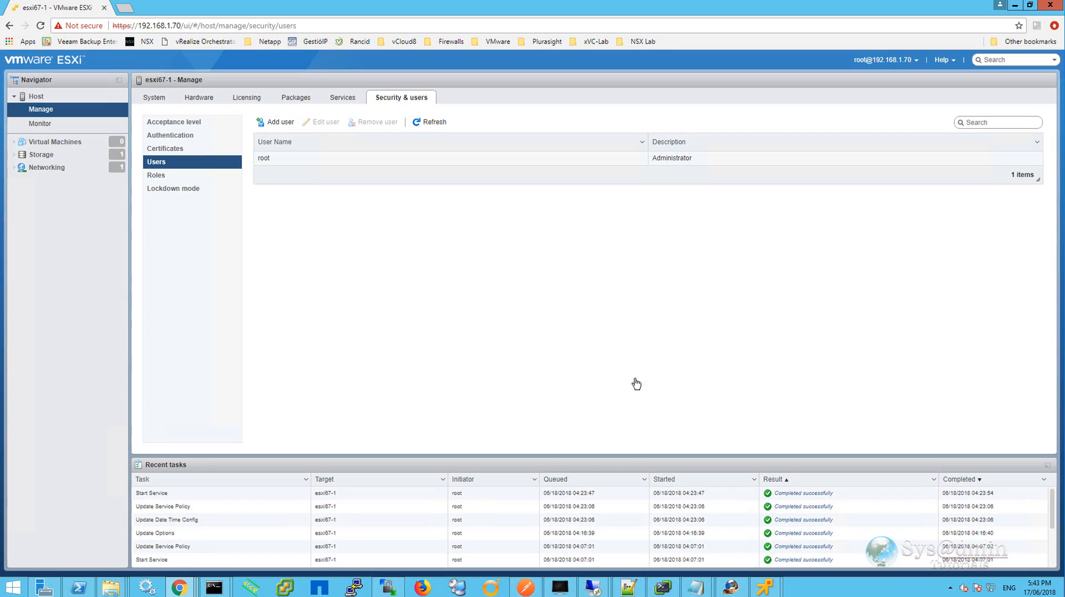
left_click(271, 162)
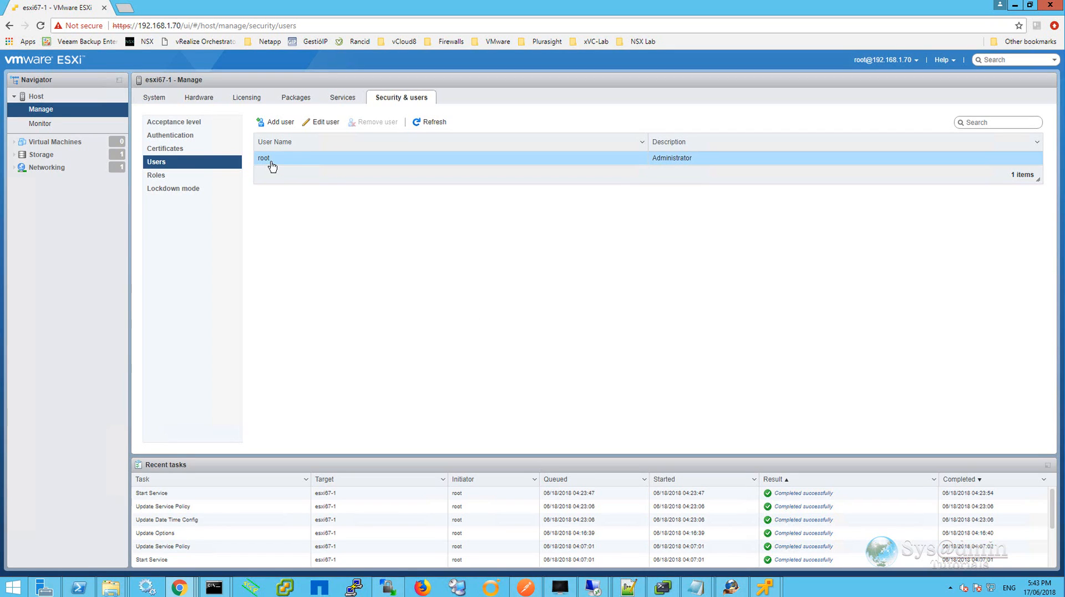
left_click(316, 122)
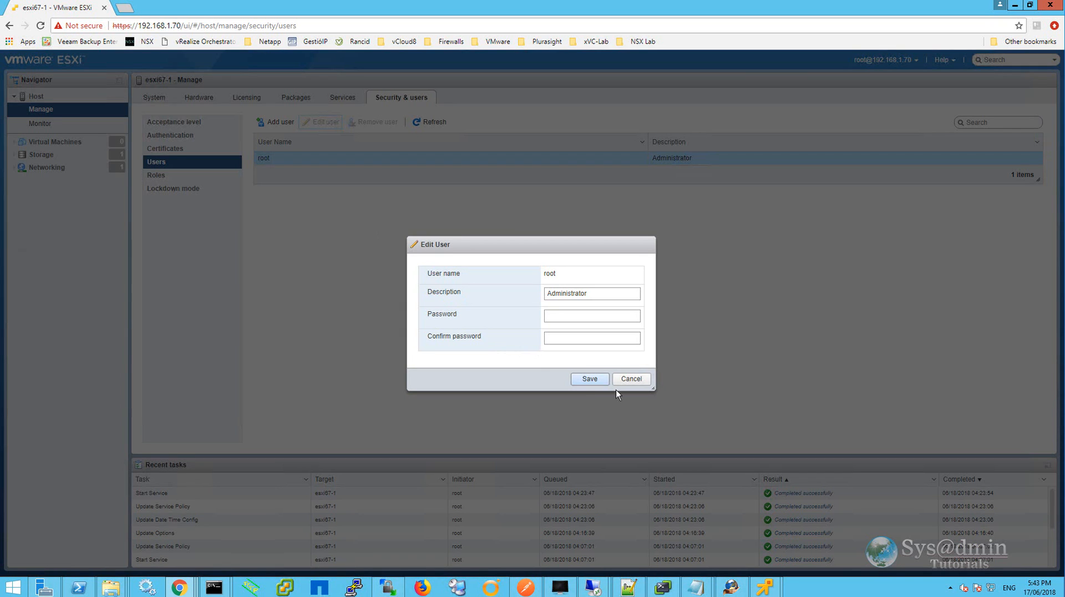
left_click(635, 381)
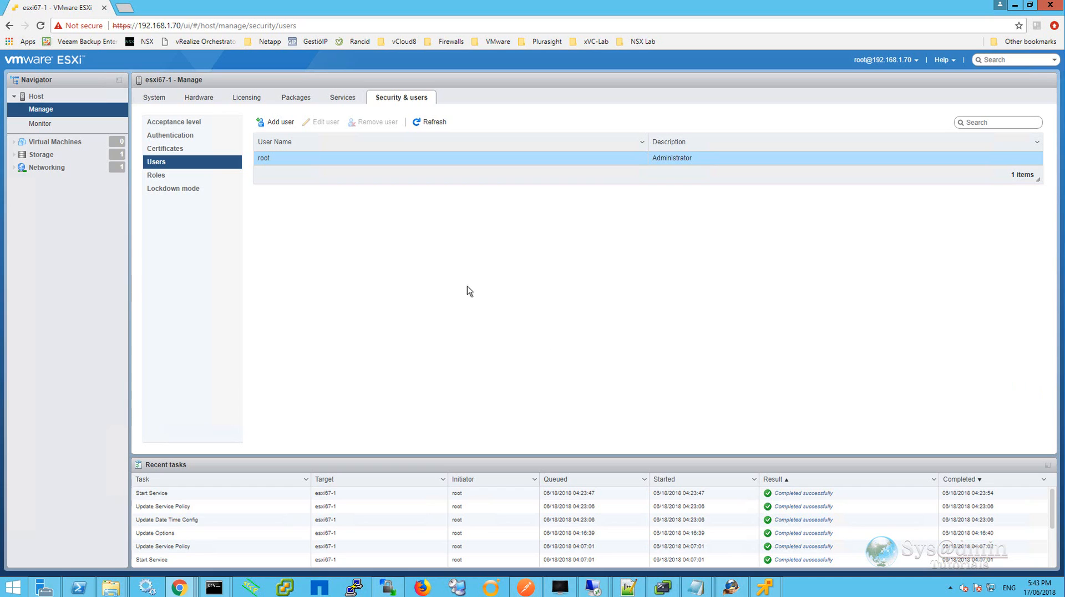
Review the Roles list, then open the lockdown mode and user exception dialogs, cancelling both.
left_click(157, 176)
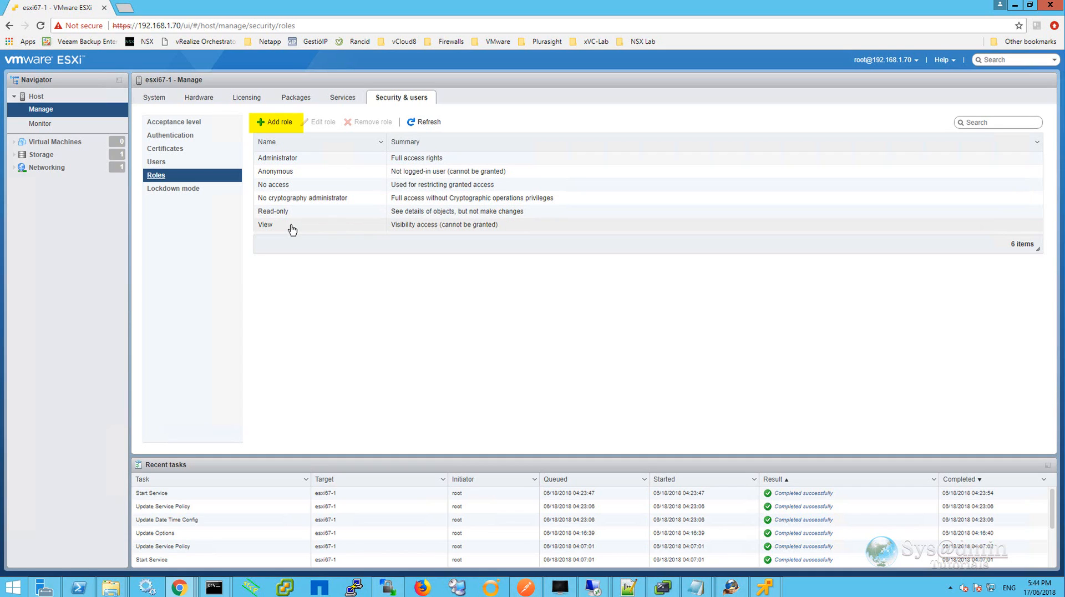
left_click(183, 188)
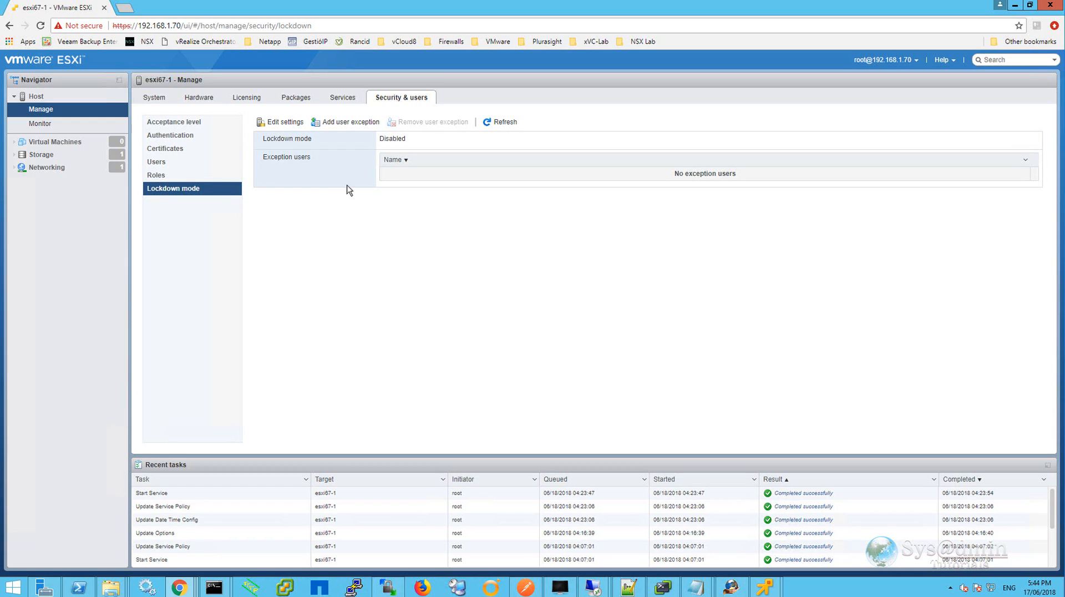
left_click(280, 122)
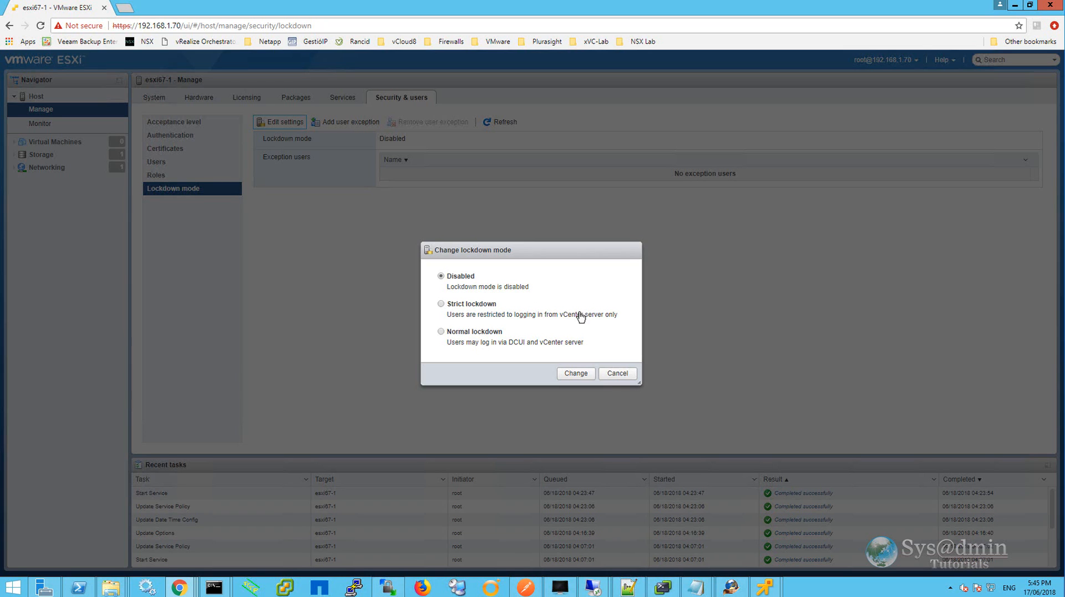
left_click(617, 374)
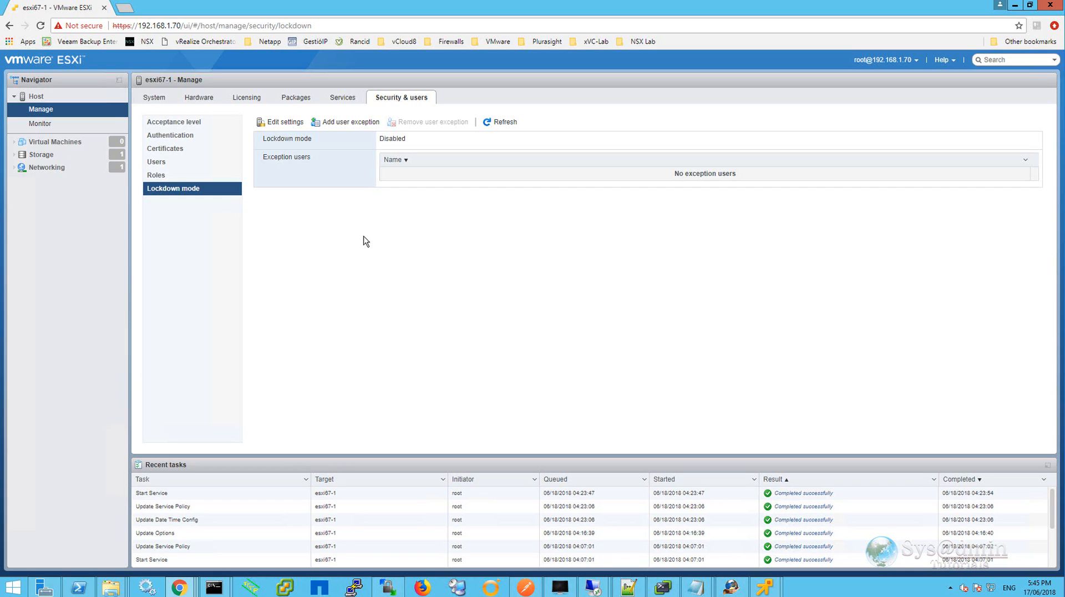
left_click(348, 123)
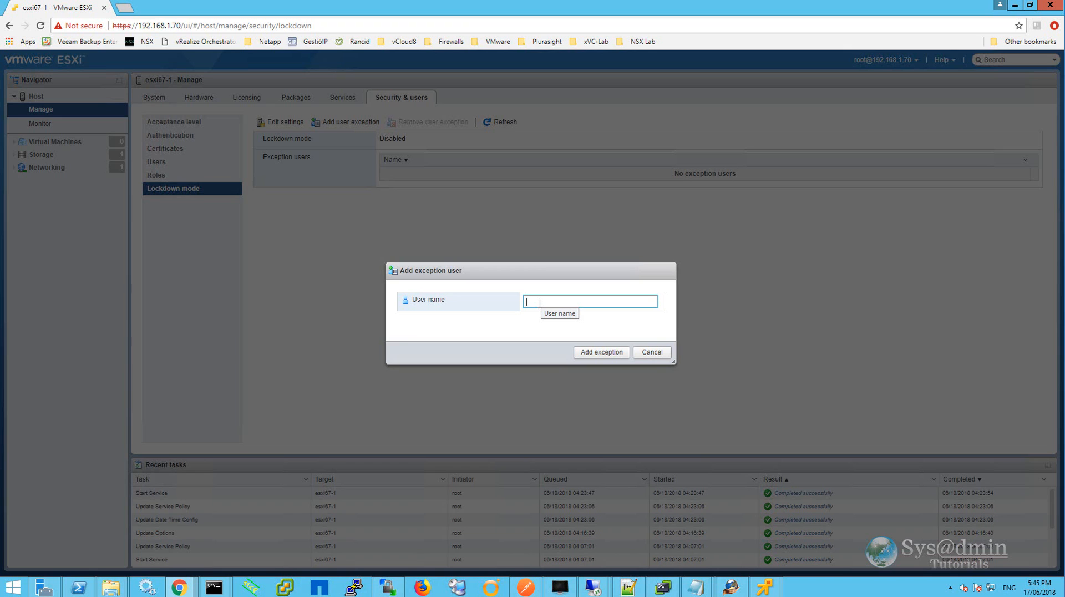
left_click(651, 352)
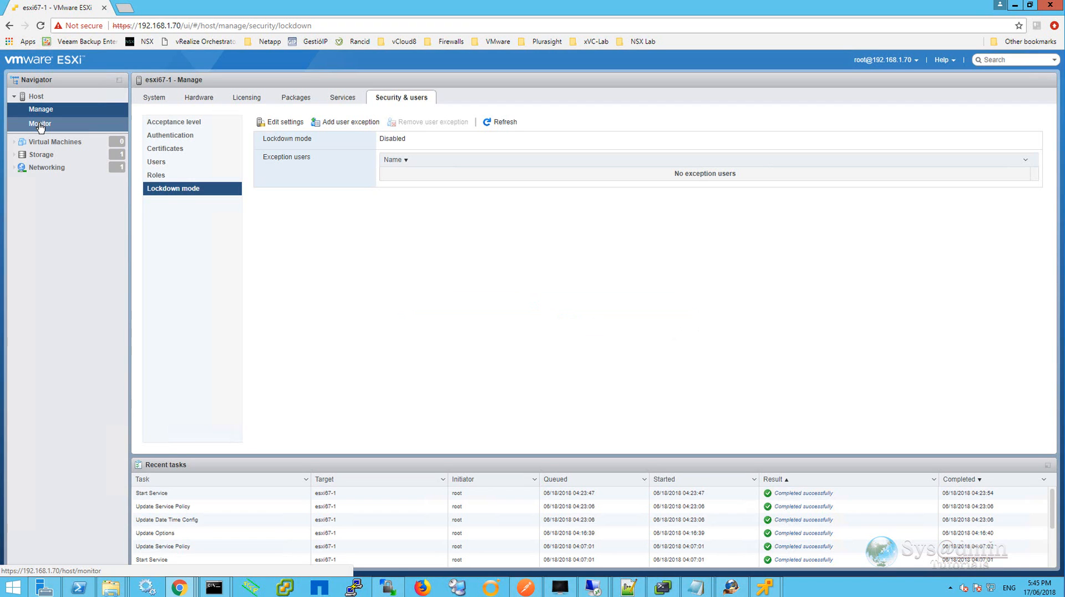
Show the host's Disk performance chart using High contrast colors in the Monitor section.
left_click(40, 124)
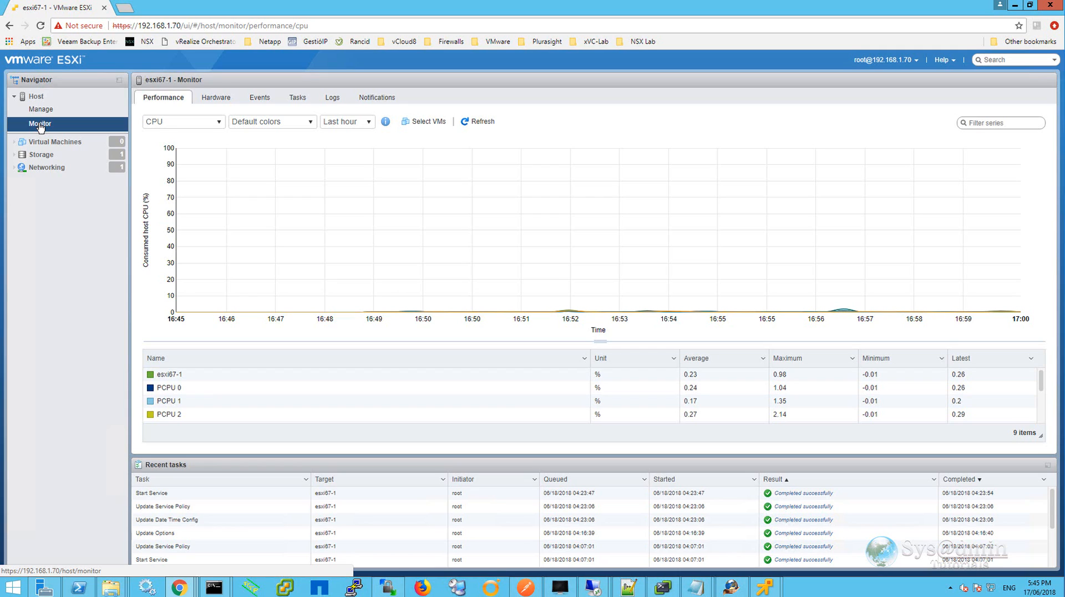
left_click(219, 122)
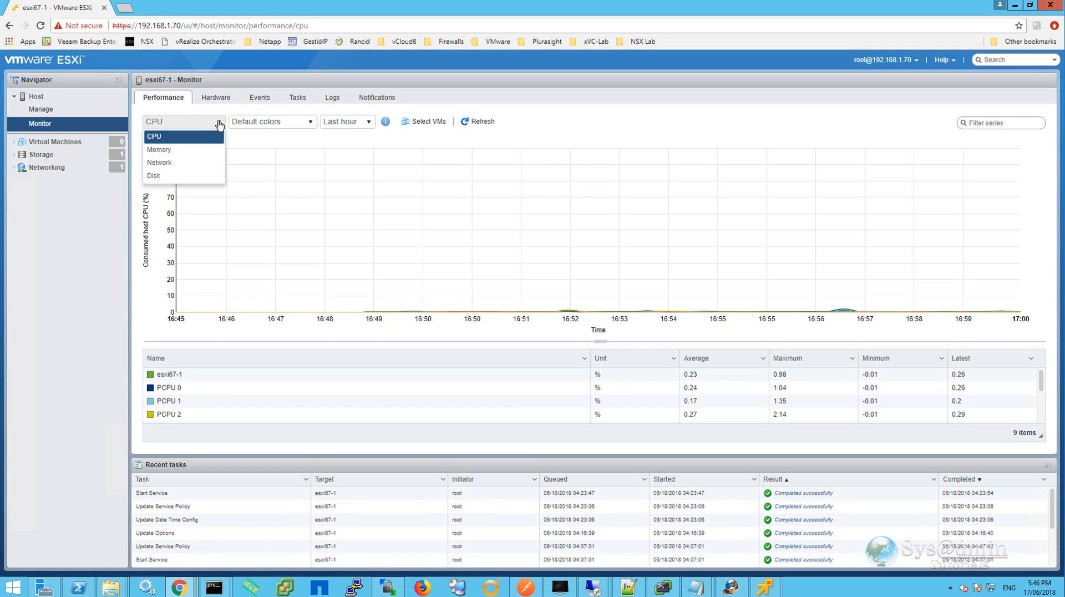
left_click(189, 176)
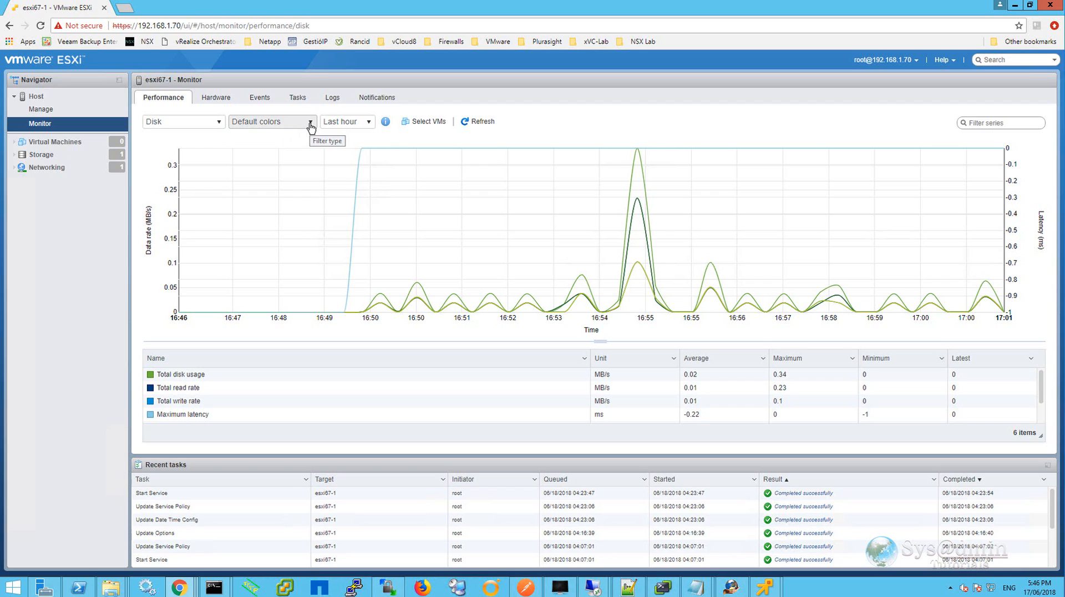
left_click(310, 125)
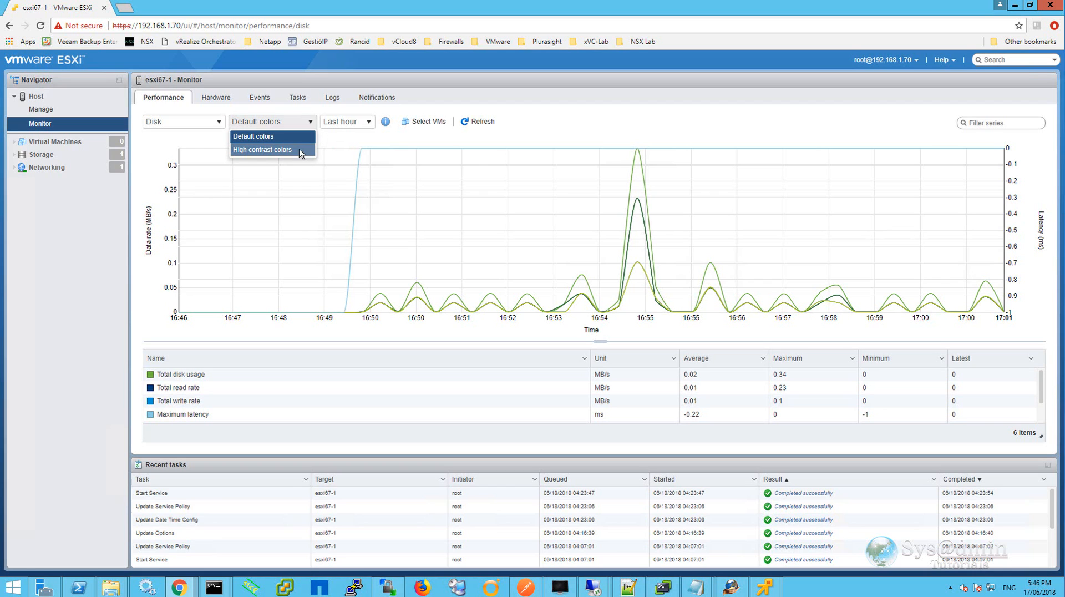
left_click(299, 149)
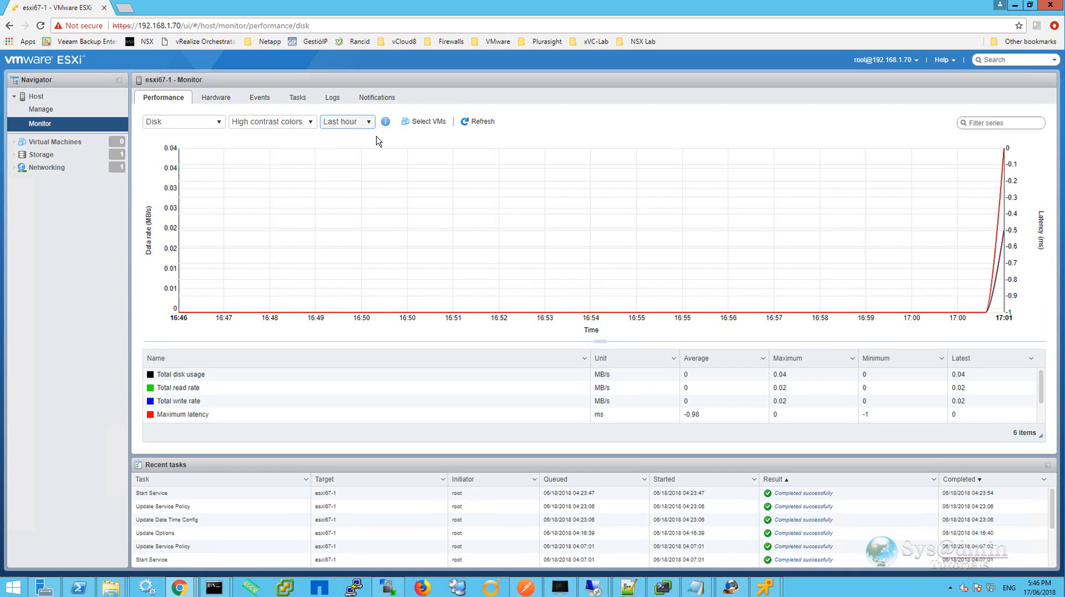
Review the hardware system sensors, storage health and Events pages under Monitor.
left_click(167, 98)
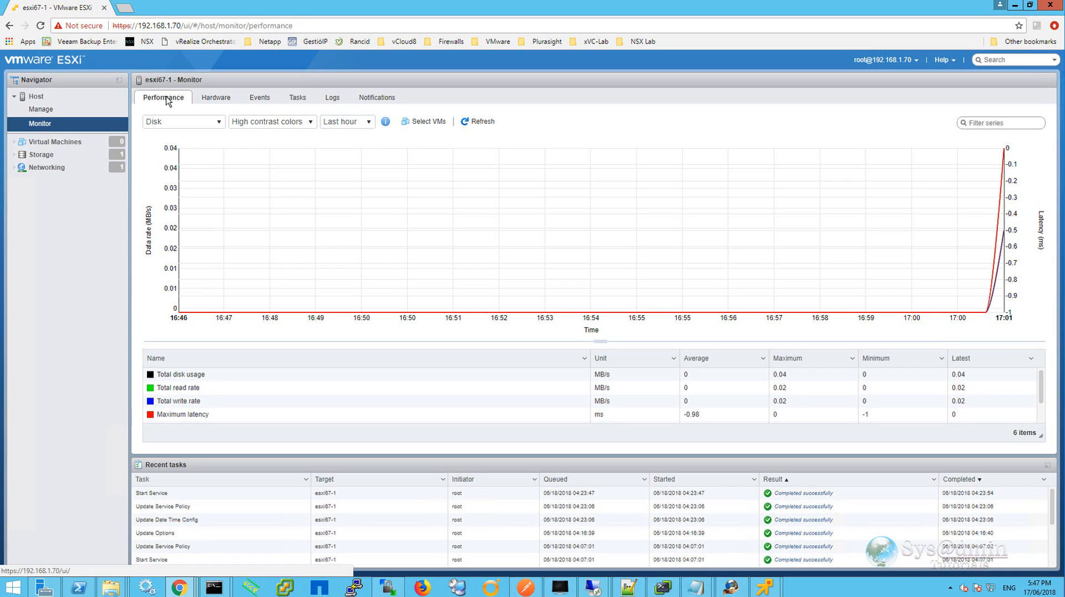
left_click(217, 100)
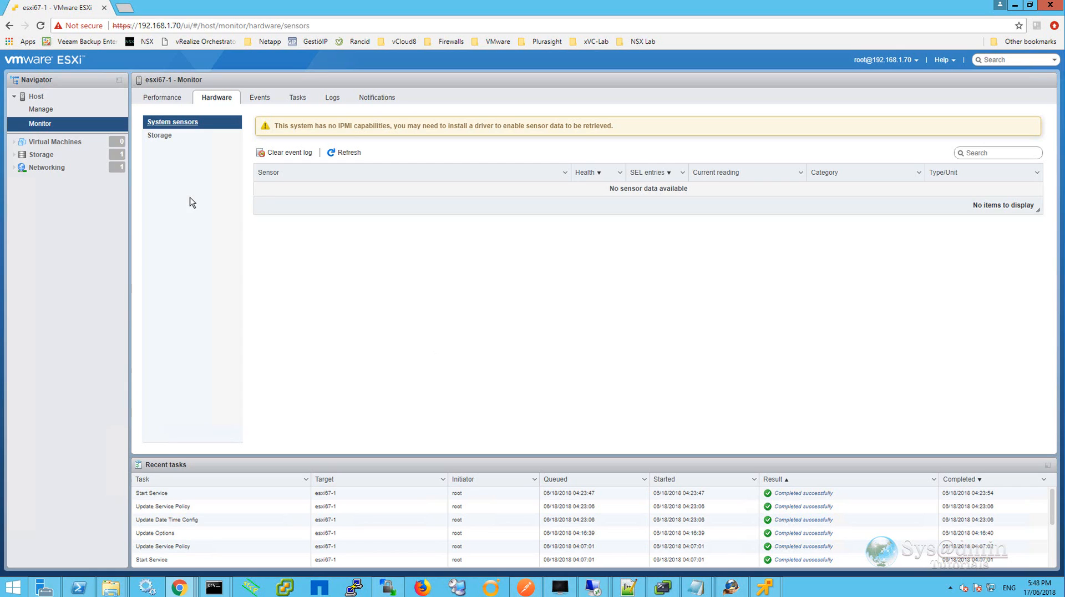
left_click(163, 139)
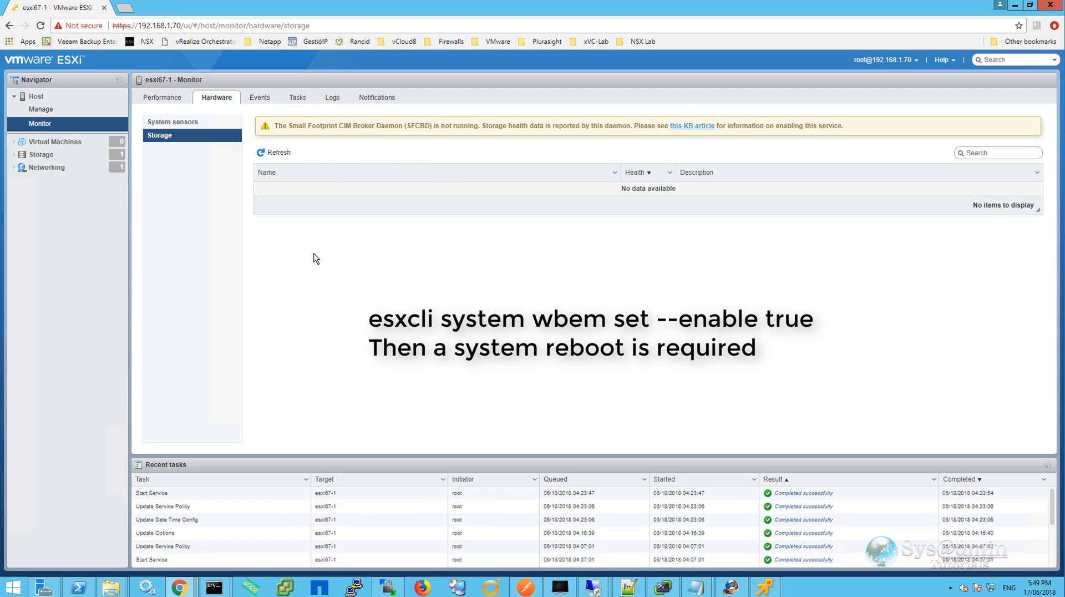
left_click(259, 99)
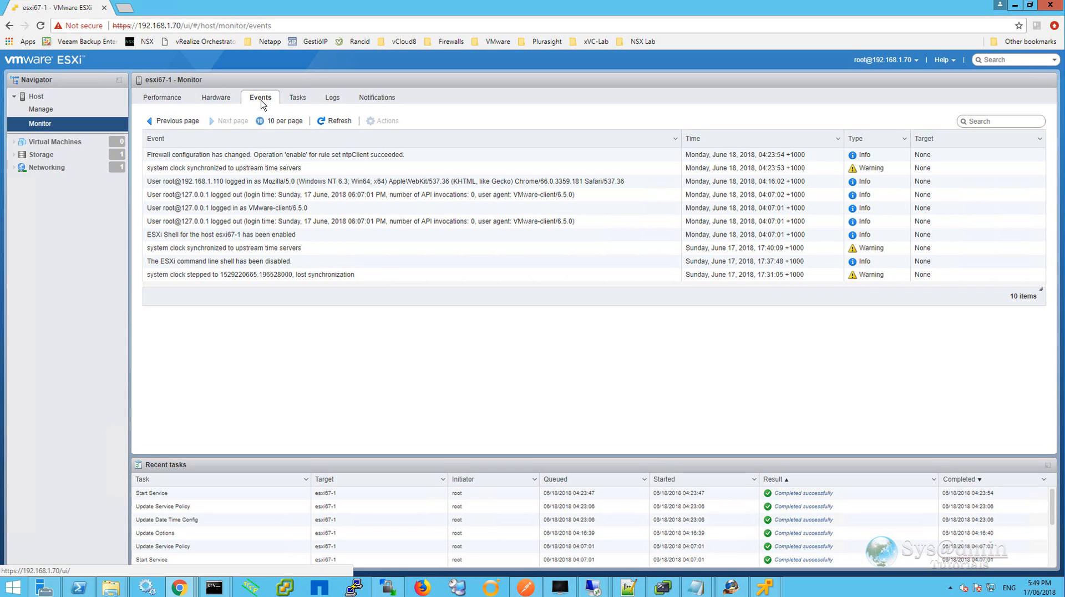
Review the Tasks page under Monitor, then open /var/log/vpxa.log on the Logs page.
left_click(303, 101)
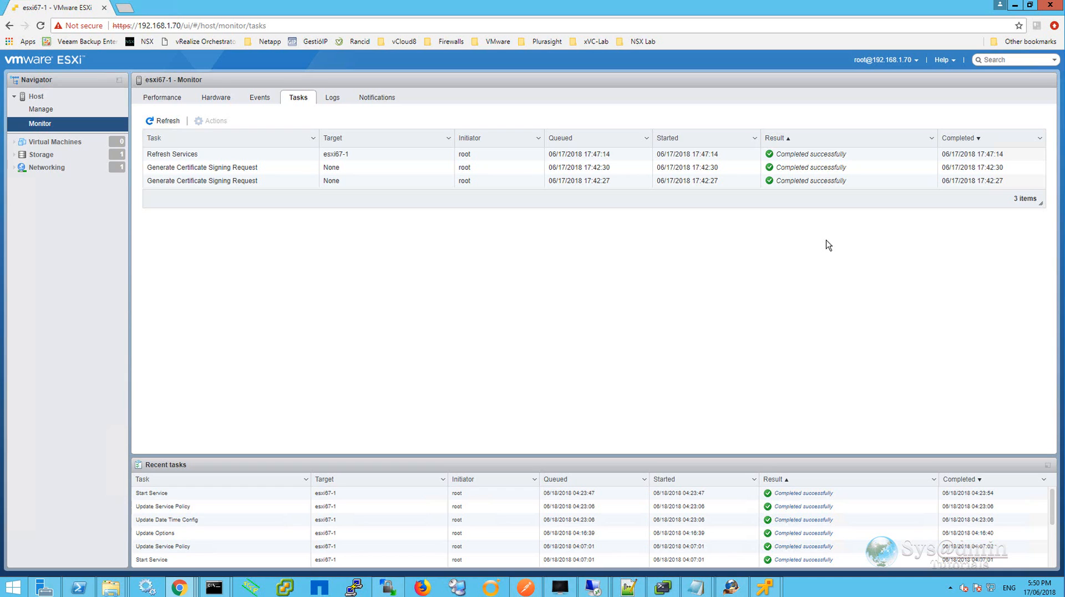
left_click(334, 102)
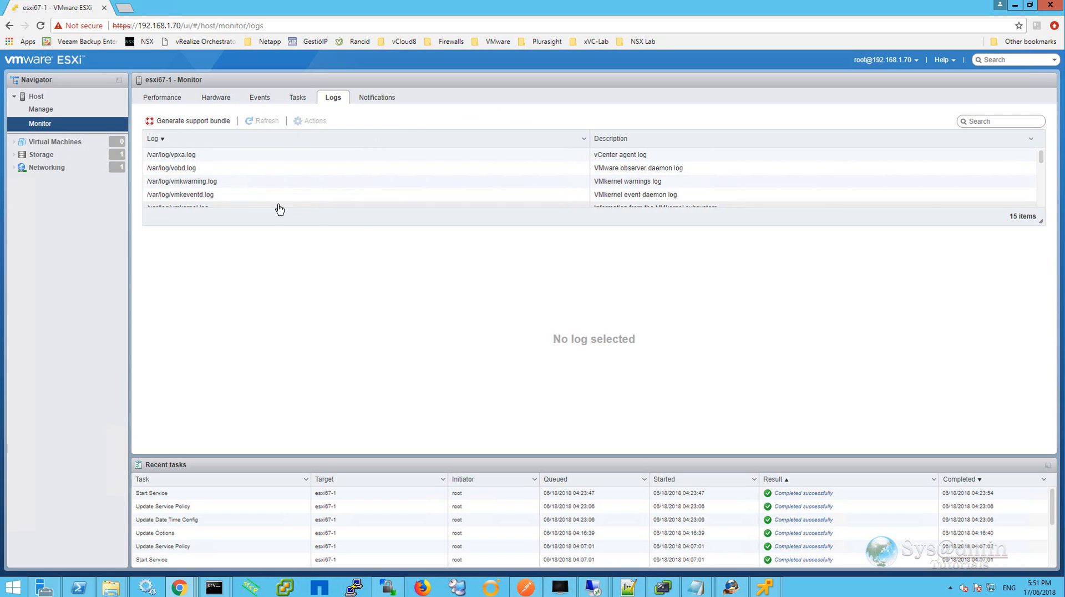
left_click(217, 159)
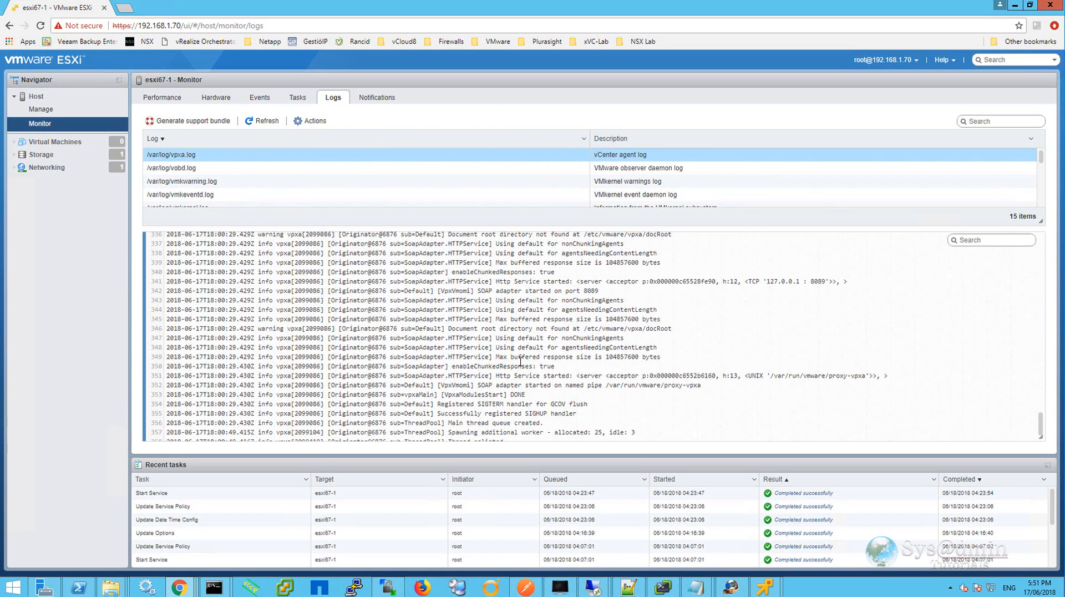
Scroll through the vpxa log, search it for error, and view the Notifications page.
scroll(520, 361, "down", 10)
scroll(520, 361, "up", 6)
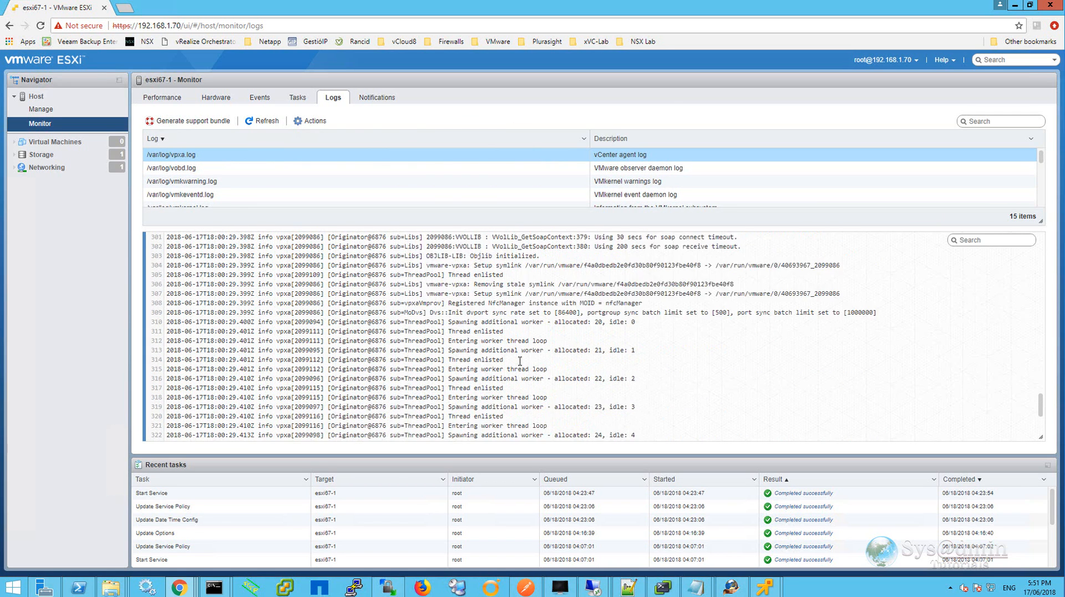
scroll(520, 361, "up", 11)
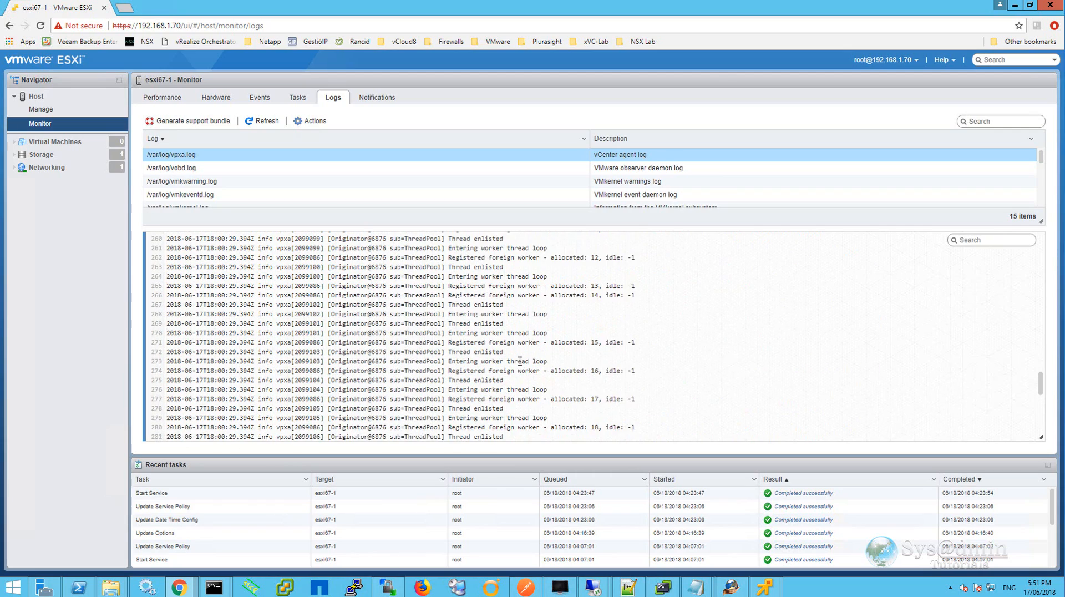
scroll(519, 361, "up", 11)
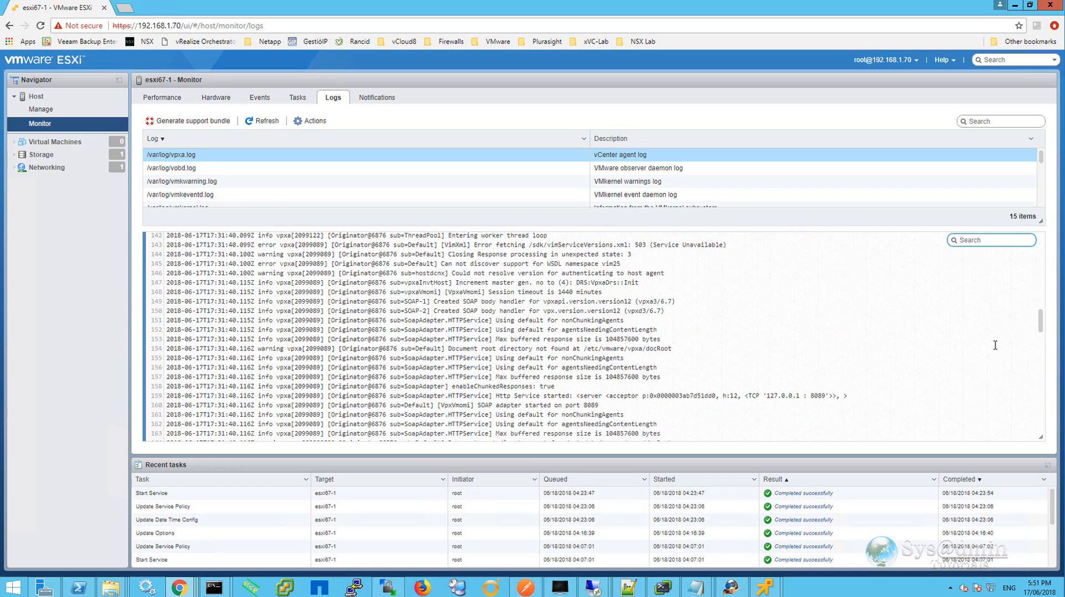
type("error")
scroll(477, 320, "down", 20)
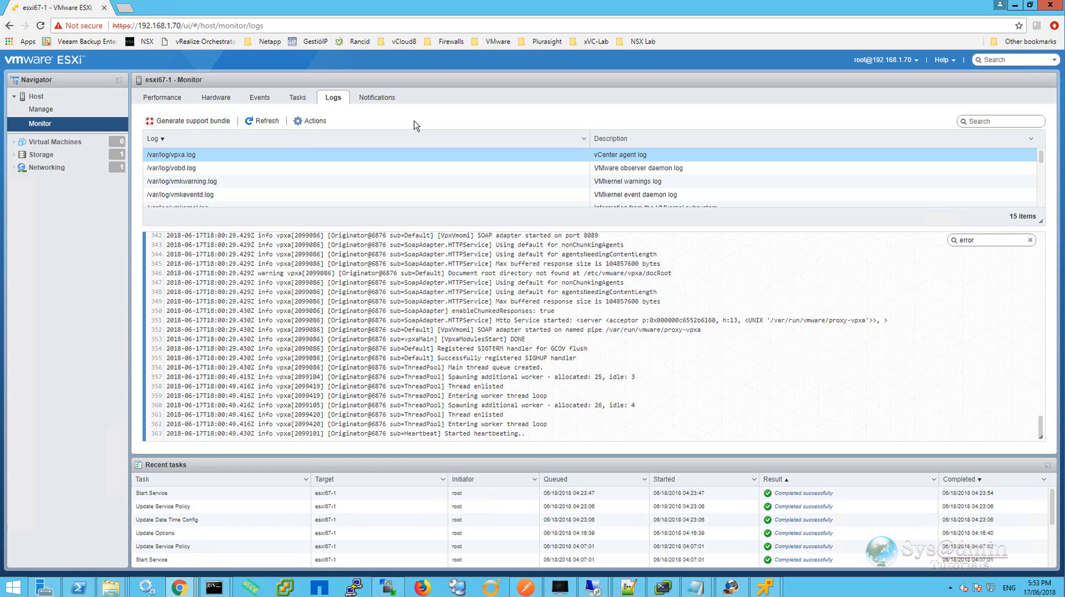
left_click(381, 101)
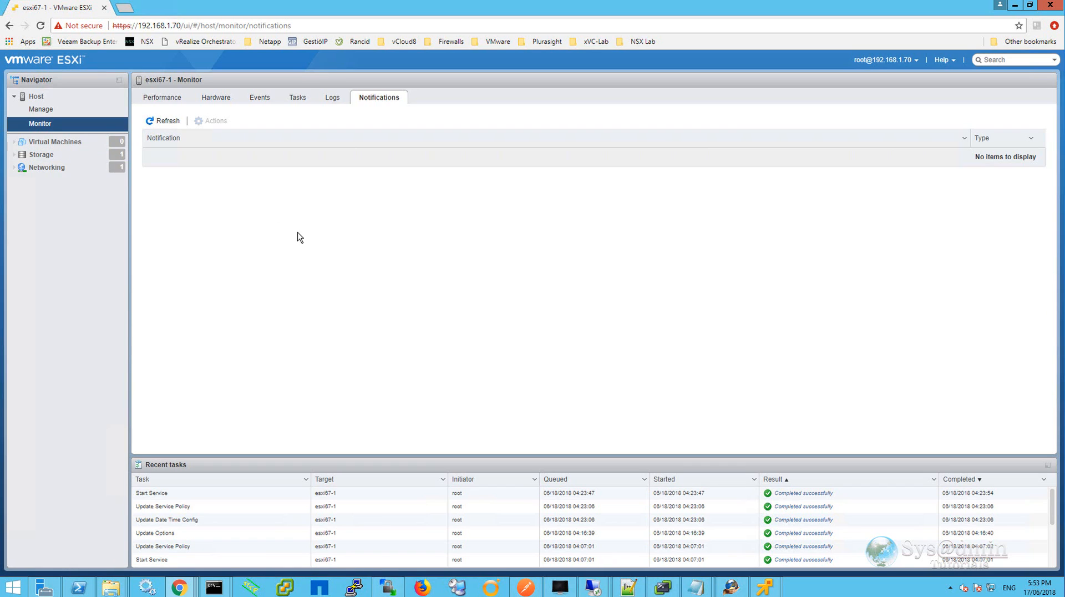
Start the Create / Register VM wizard from Virtual Machines and choose to create a new virtual machine.
left_click(59, 145)
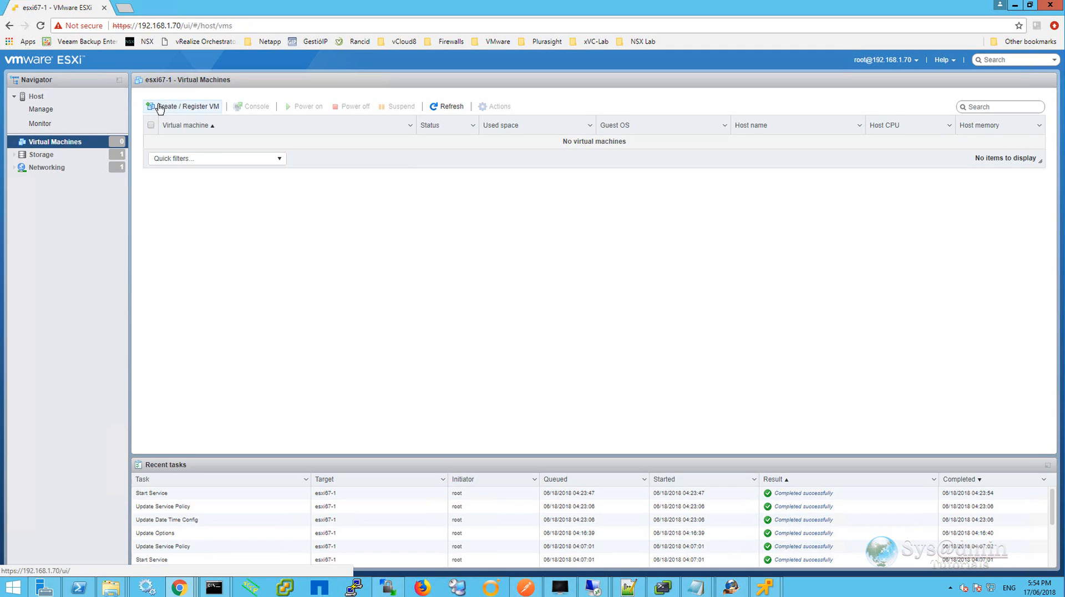
left_click(194, 107)
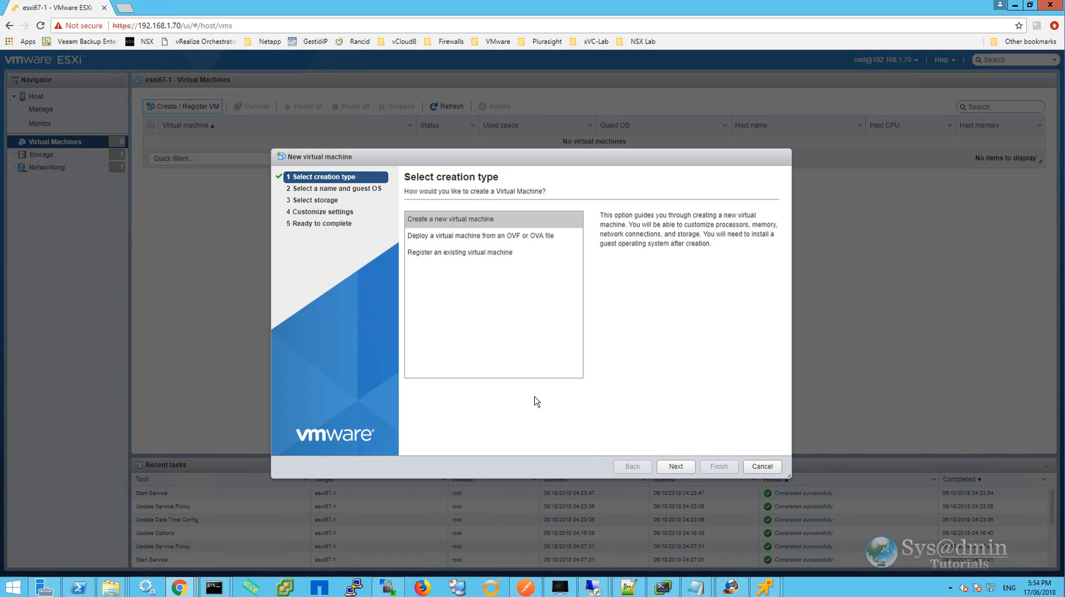
left_click(445, 219)
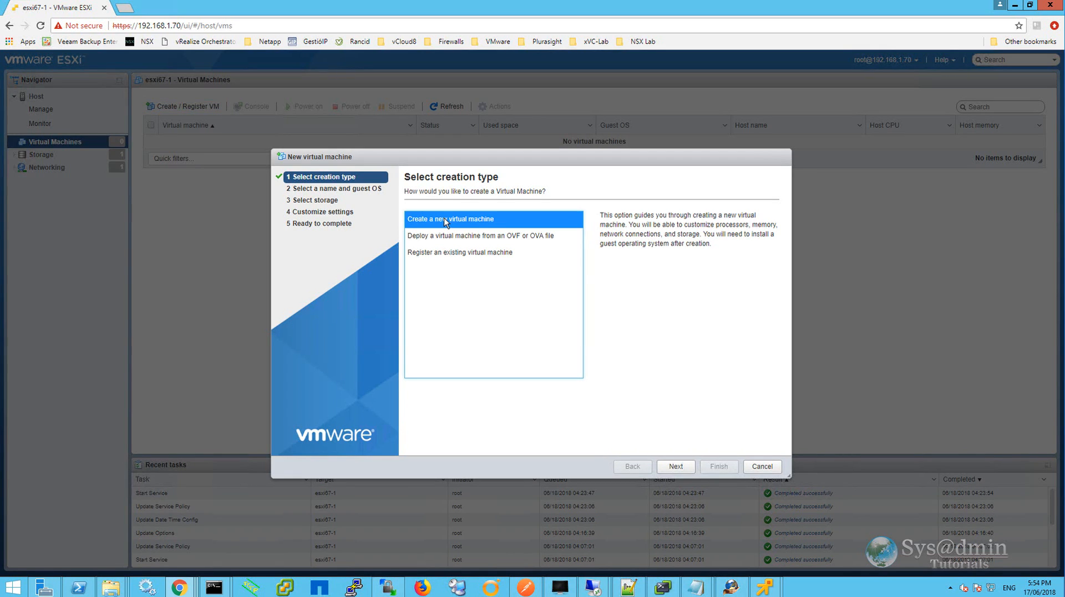
left_click(676, 467)
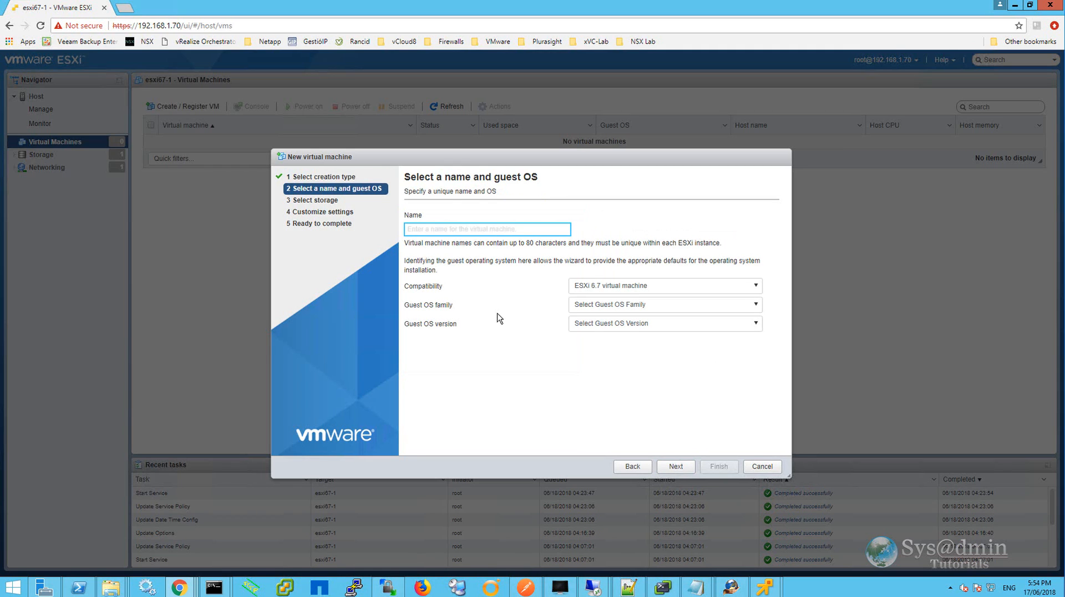
Name the VM WIN2016-1 with ESXi 6.7 compatibility and Windows family, Microsoft Windows Server 2016 (64-bit) guest OS.
type("WIN2016-1")
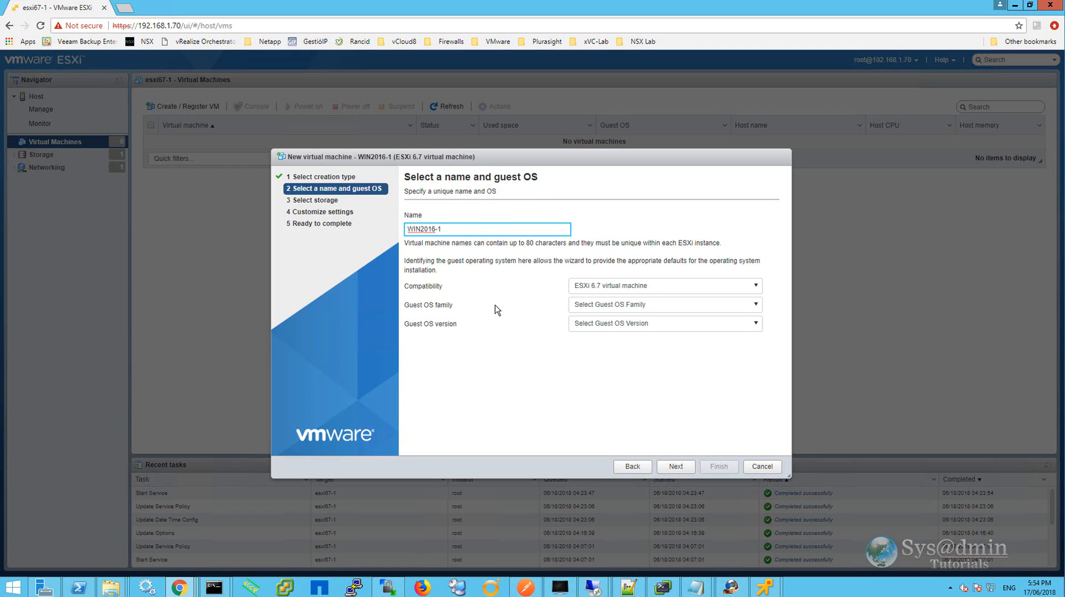
left_click(650, 288)
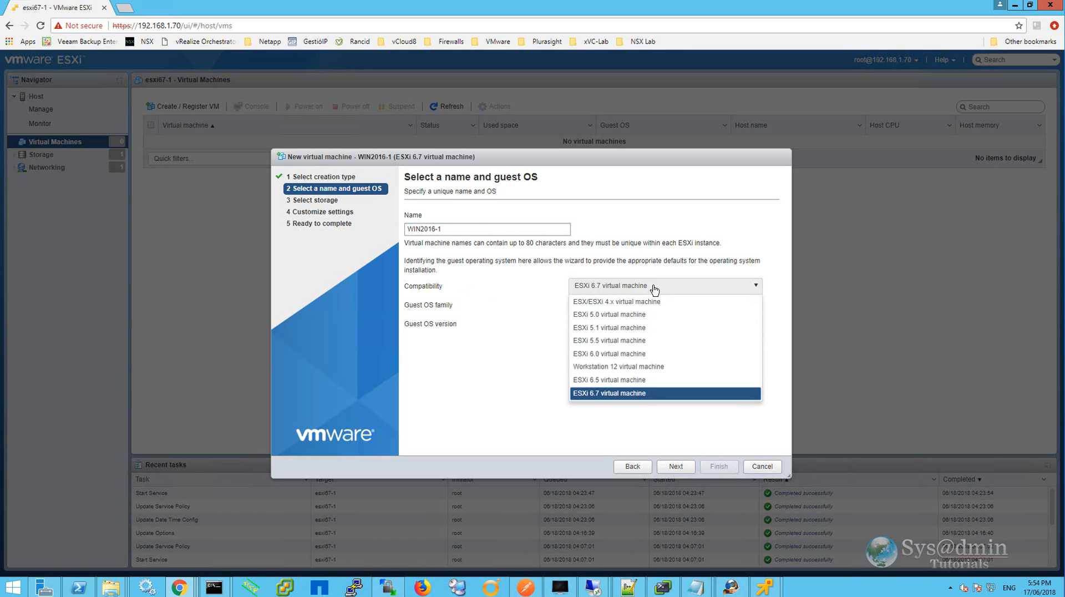
left_click(654, 290)
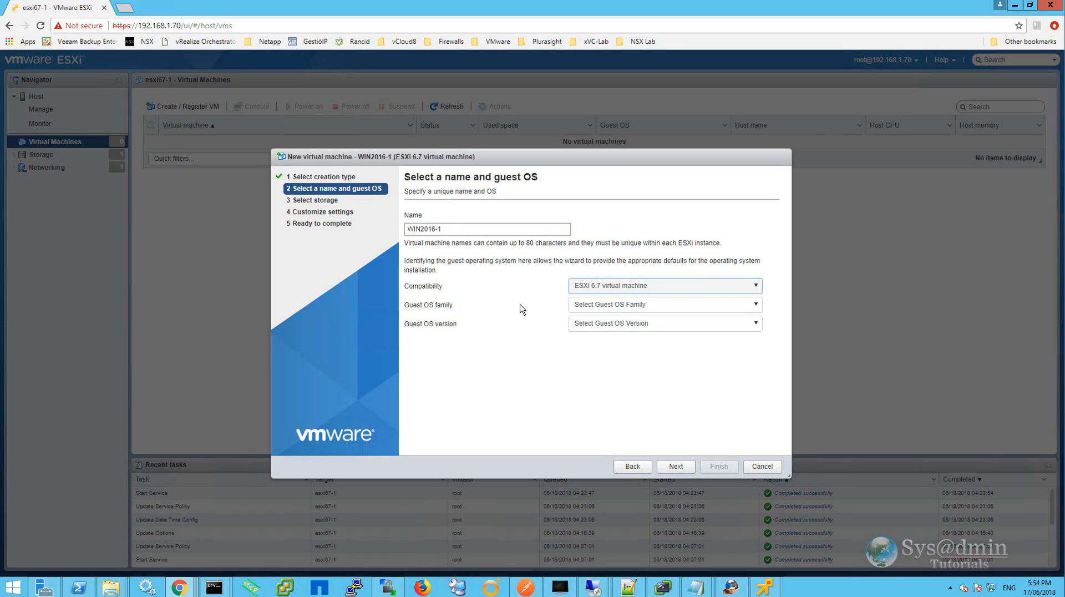
left_click(701, 309)
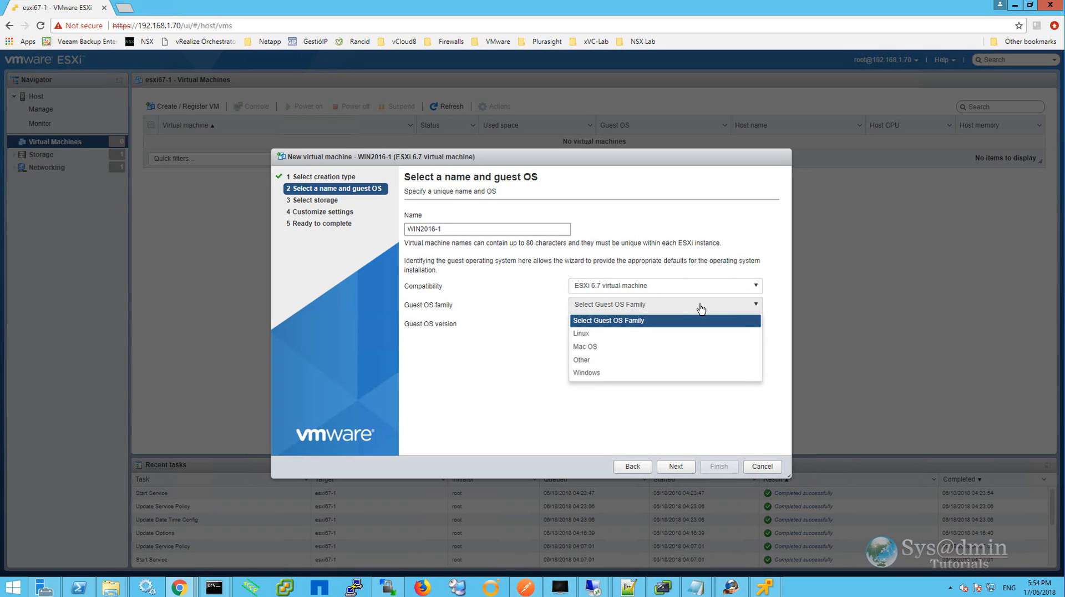
left_click(631, 373)
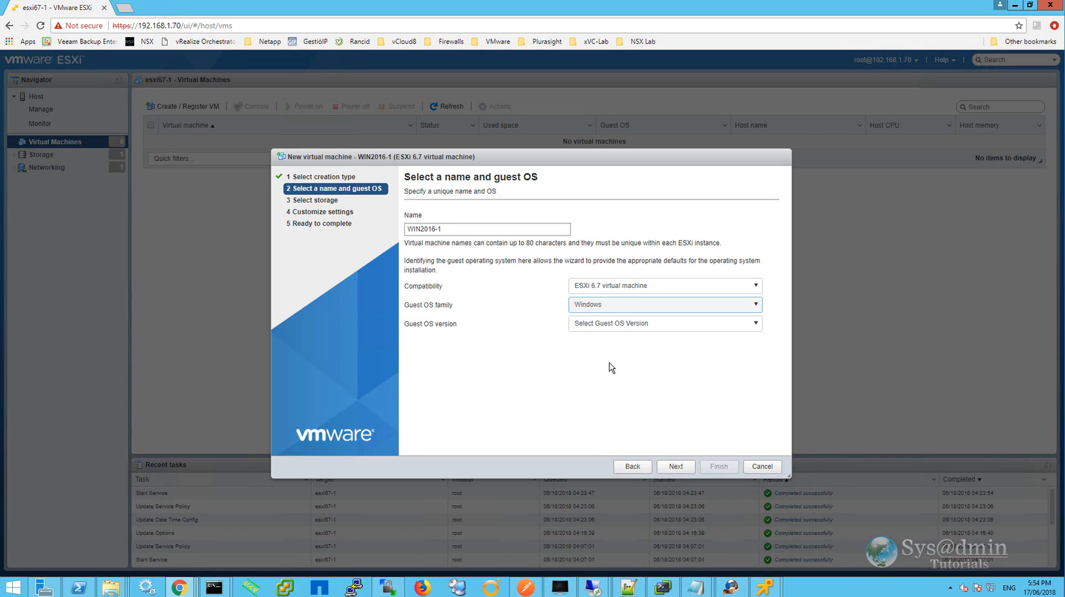
left_click(663, 327)
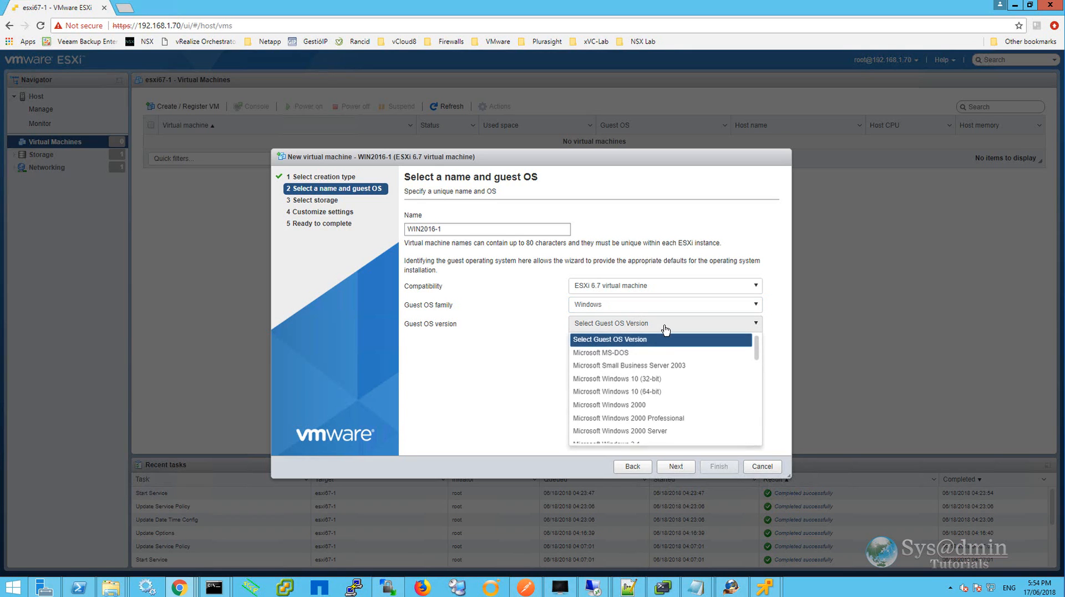
scroll(667, 362, "down", 5)
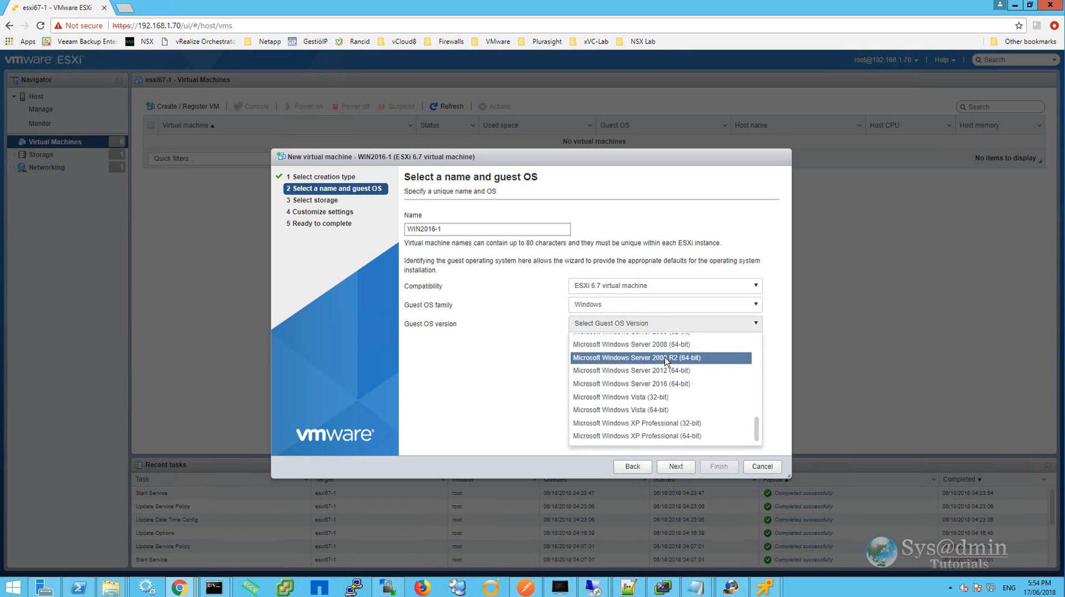
left_click(690, 388)
left_click(681, 468)
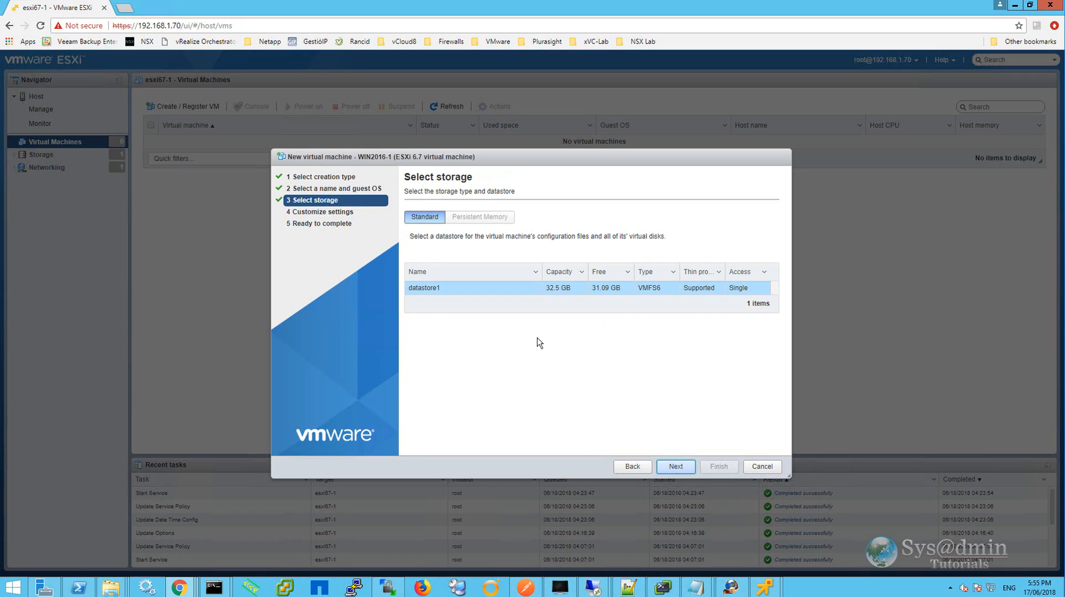
Choose datastore1 as the VM's storage.
left_click(483, 291)
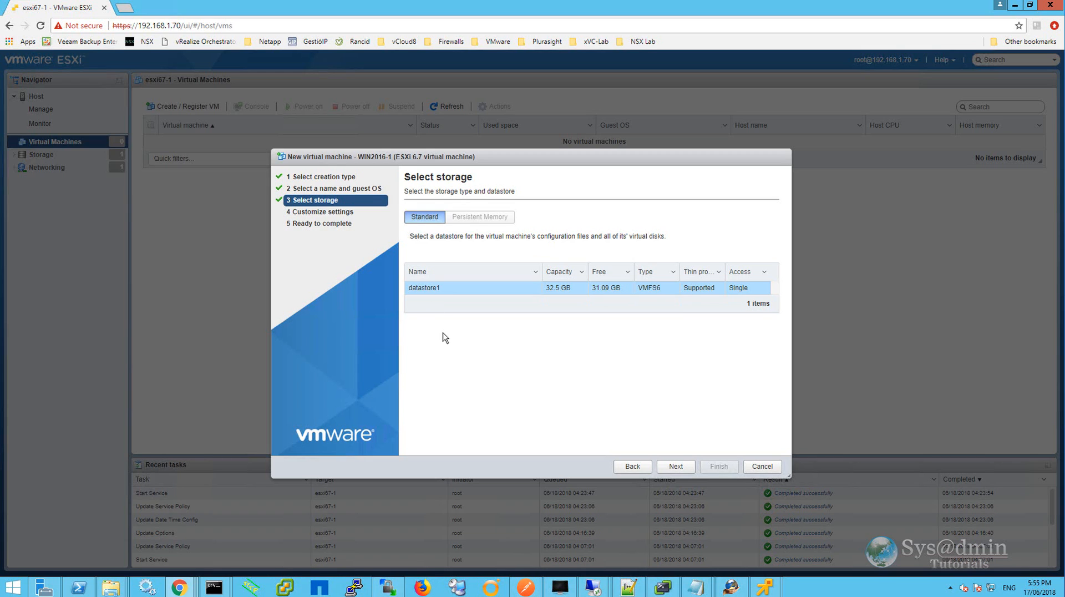
left_click(680, 466)
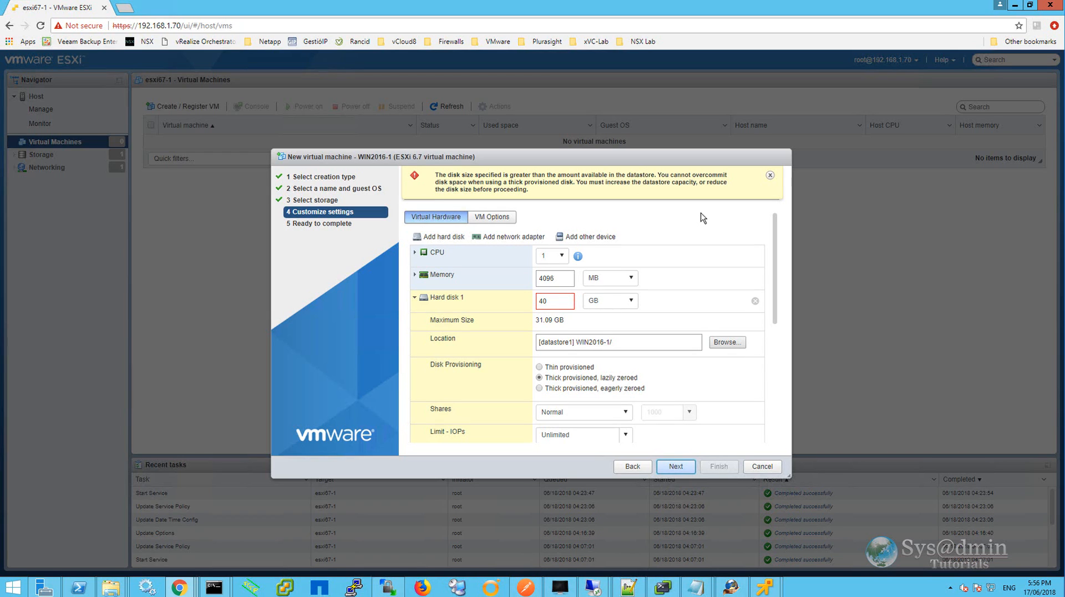
Set Hard disk 1 to thin provisioned with a size of 30 GB.
left_click(559, 303)
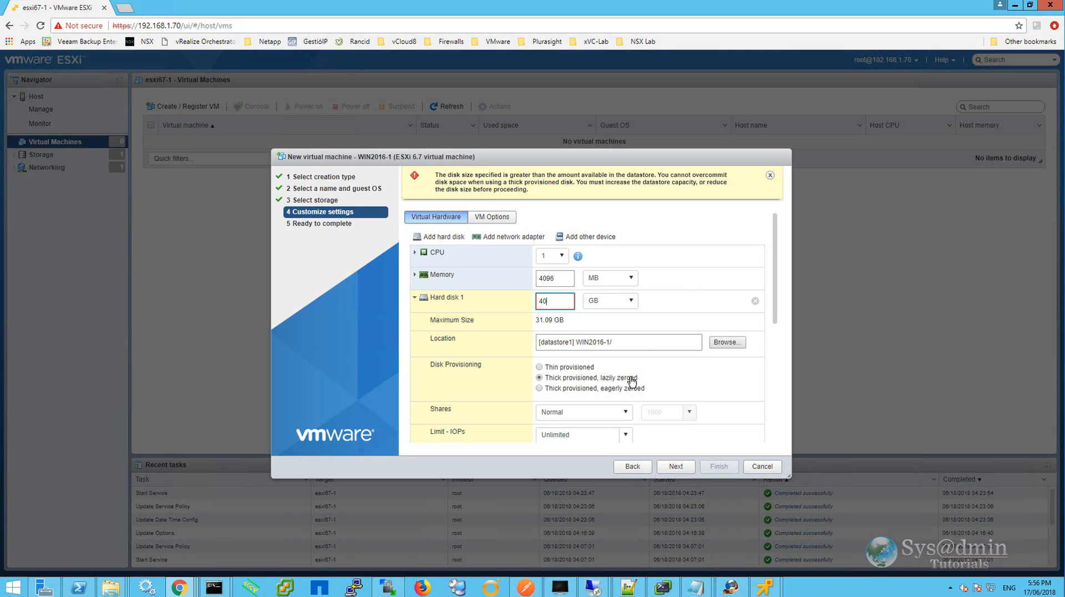
left_click(539, 367)
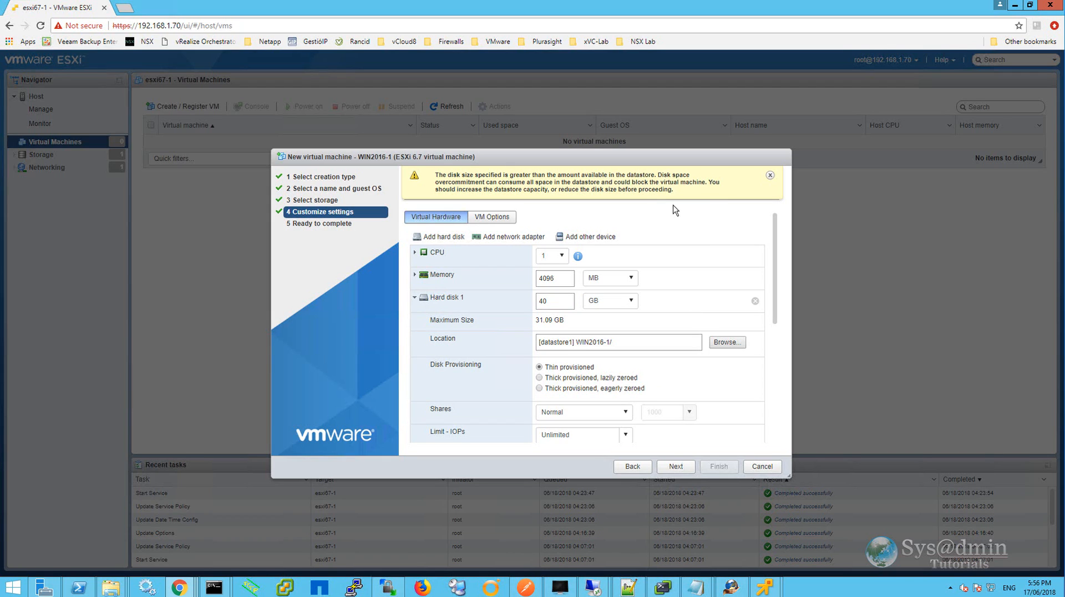
left_click(770, 176)
double_click(553, 300)
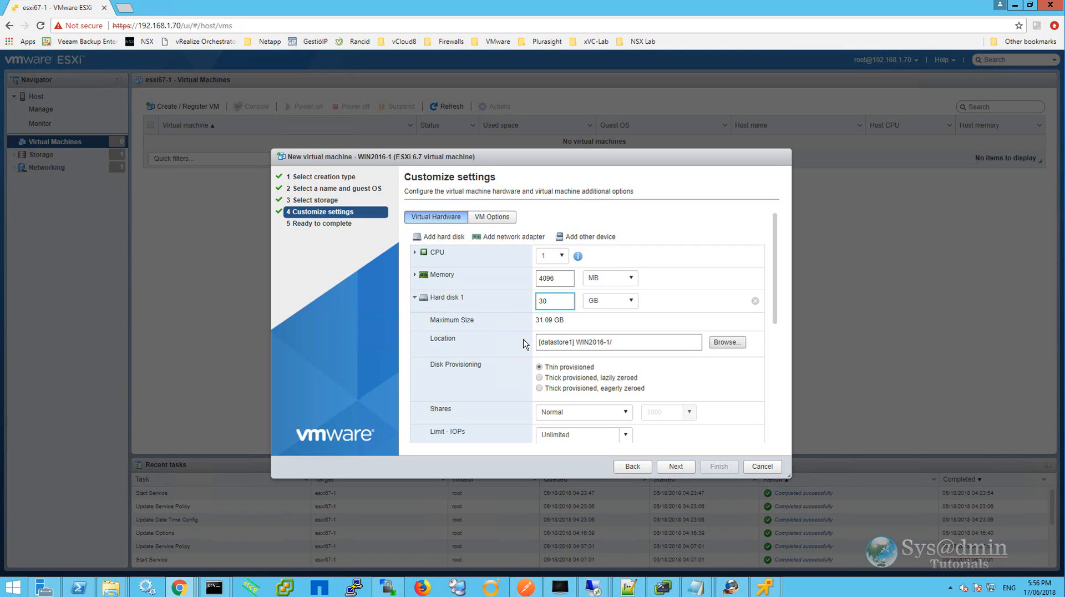
Set the VM's CPU count to 2 and scroll through the remaining hardware settings.
left_click(562, 256)
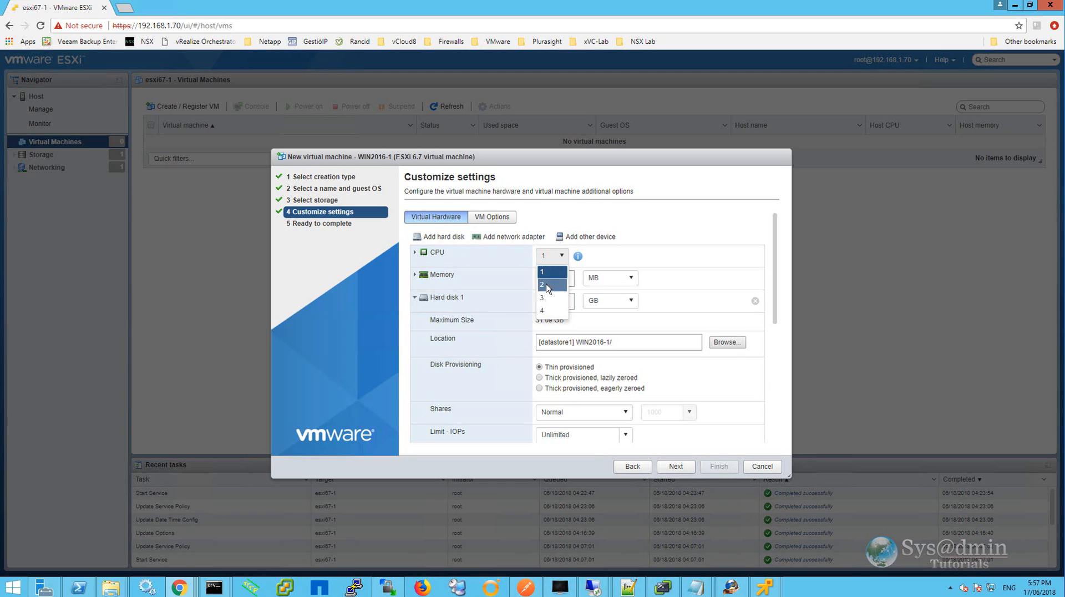
left_click(547, 286)
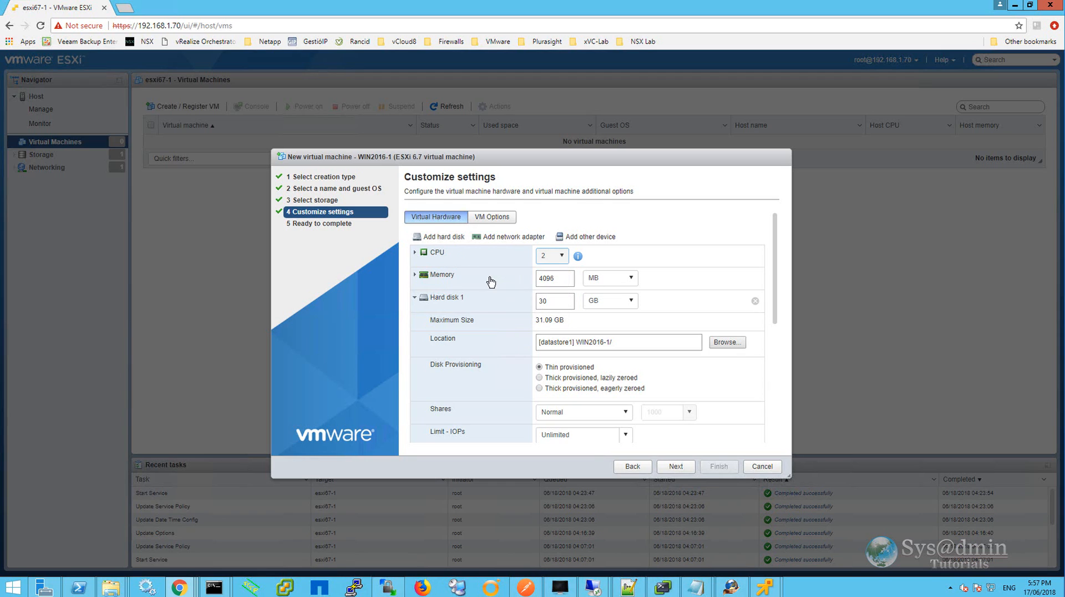
left_click(633, 283)
left_click(632, 281)
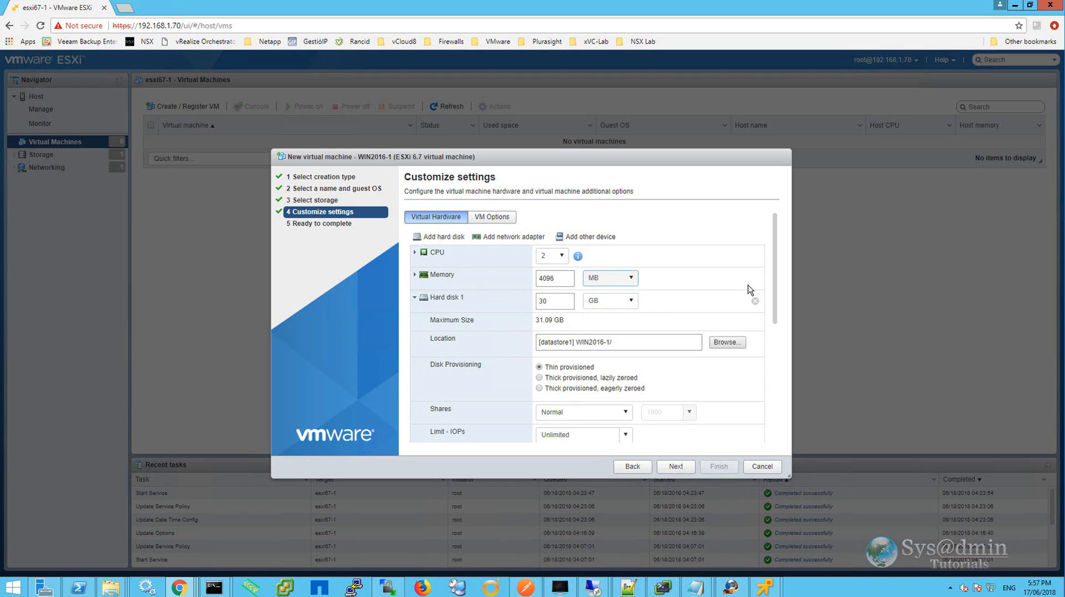
scroll(721, 322, "down", 1)
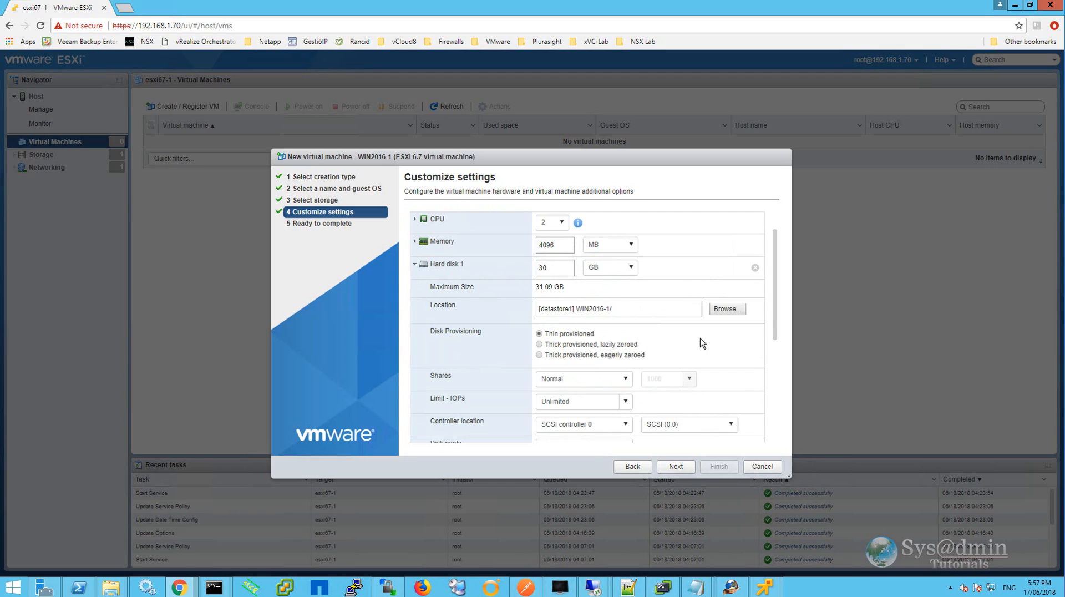
left_click(614, 311)
scroll(734, 350, "down", 1)
scroll(741, 339, "down", 1)
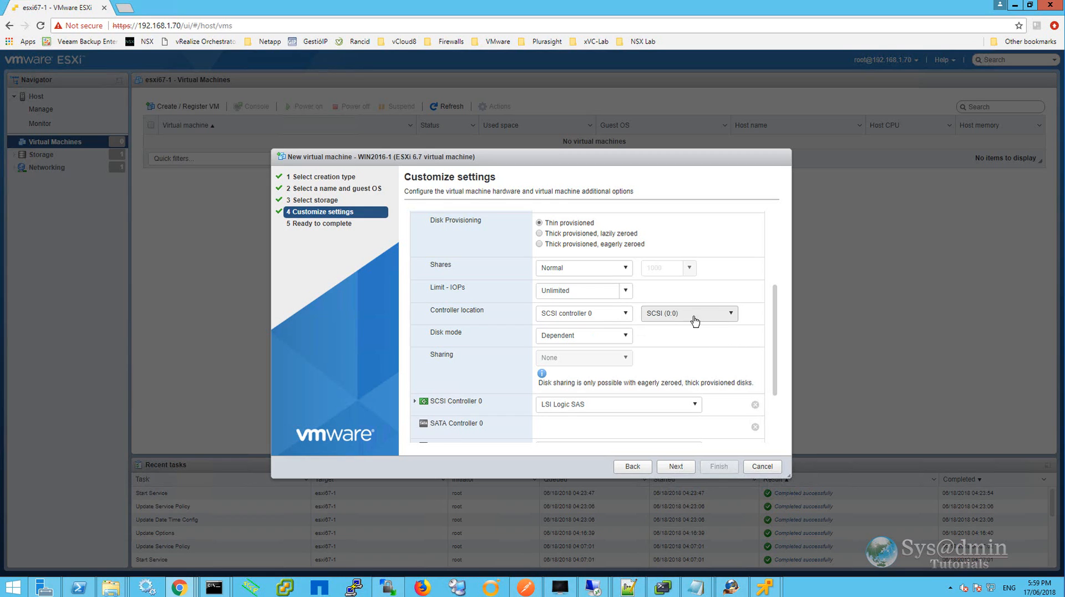
scroll(427, 321, "down", 3)
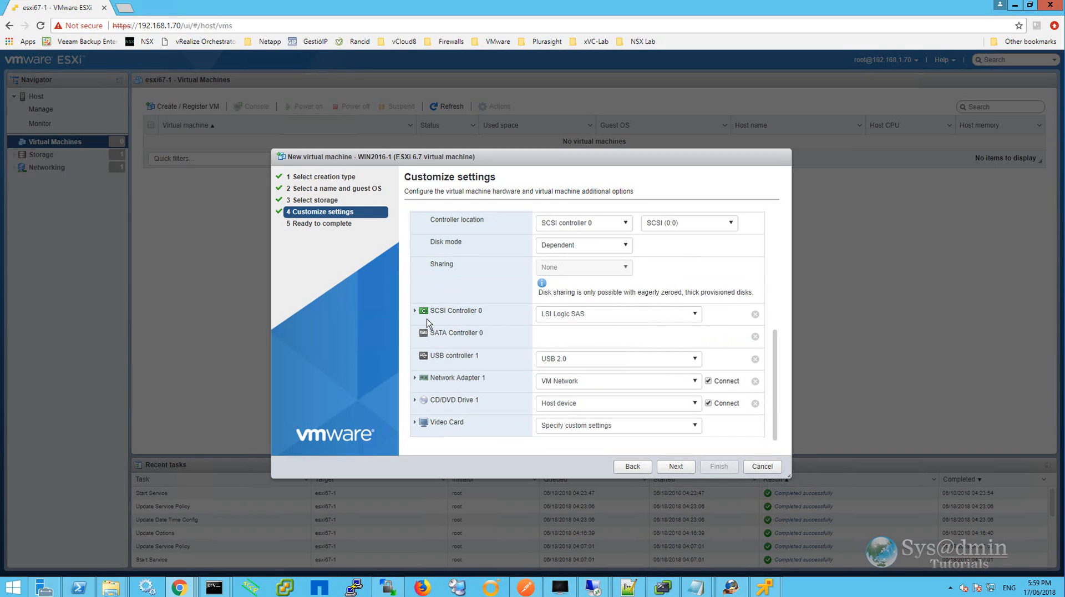
Set Network Adapter 1's adapter type to VMXNET 3, then expand the Video Card settings.
left_click(415, 380)
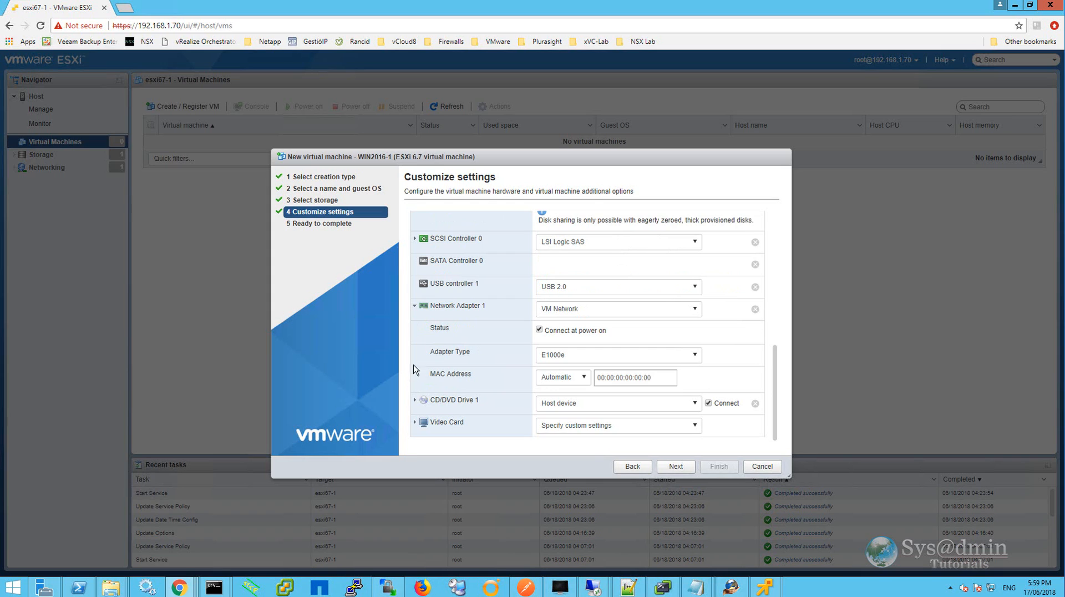
left_click(601, 355)
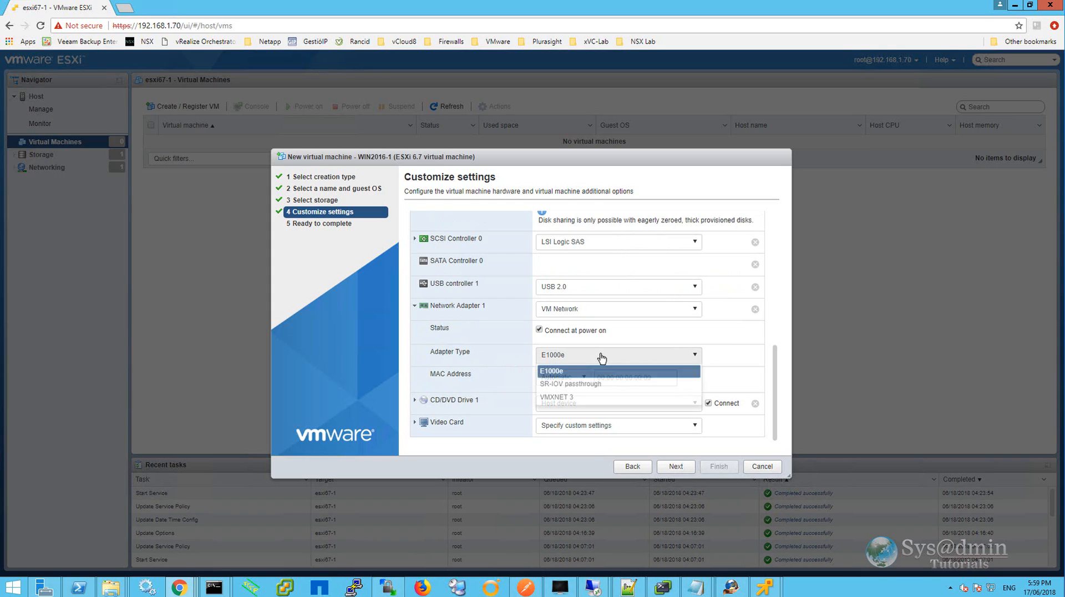
left_click(577, 397)
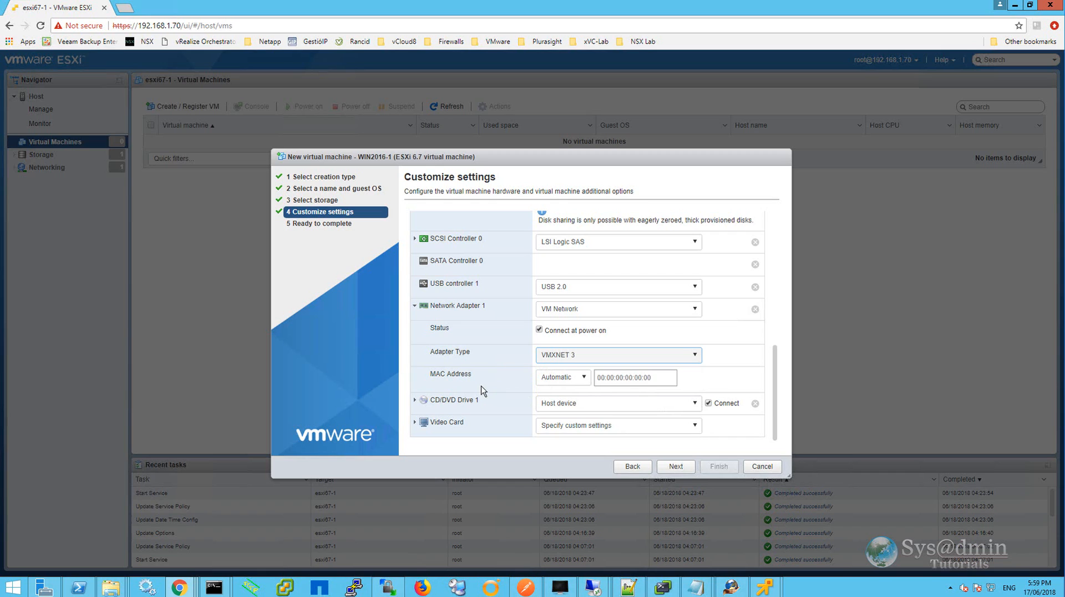
left_click(414, 306)
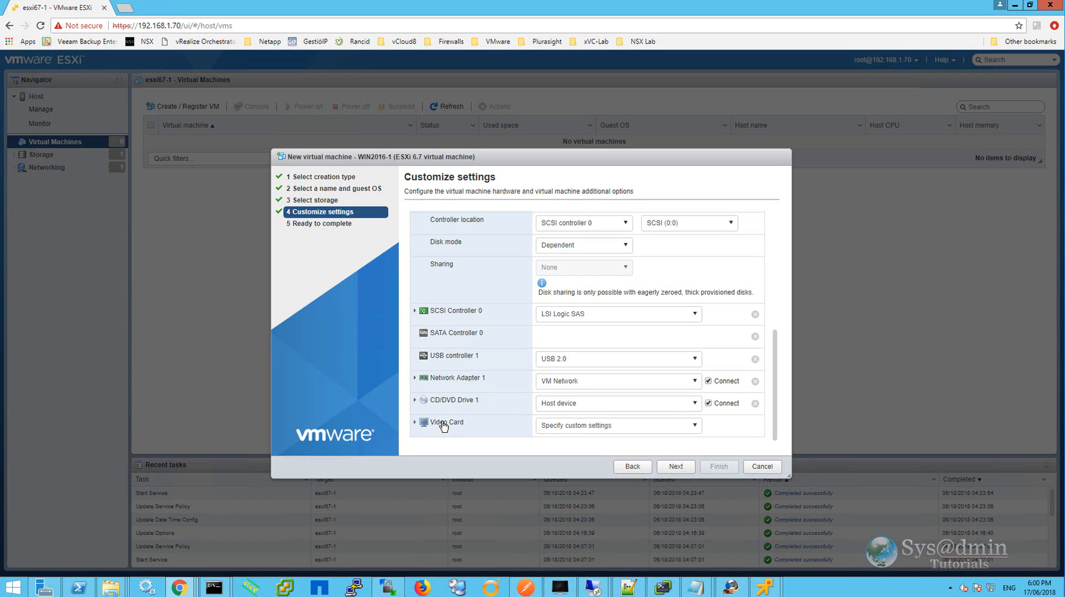
left_click(415, 426)
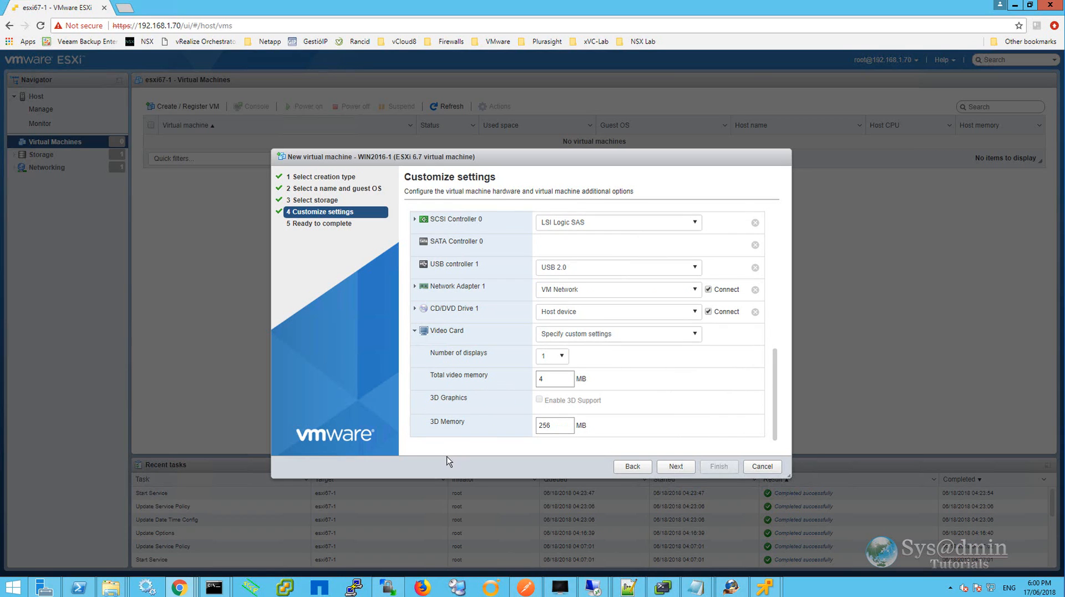
Collapse the video card settings, review the summary and finish creating the WIN2016-1 virtual machine.
left_click(416, 333)
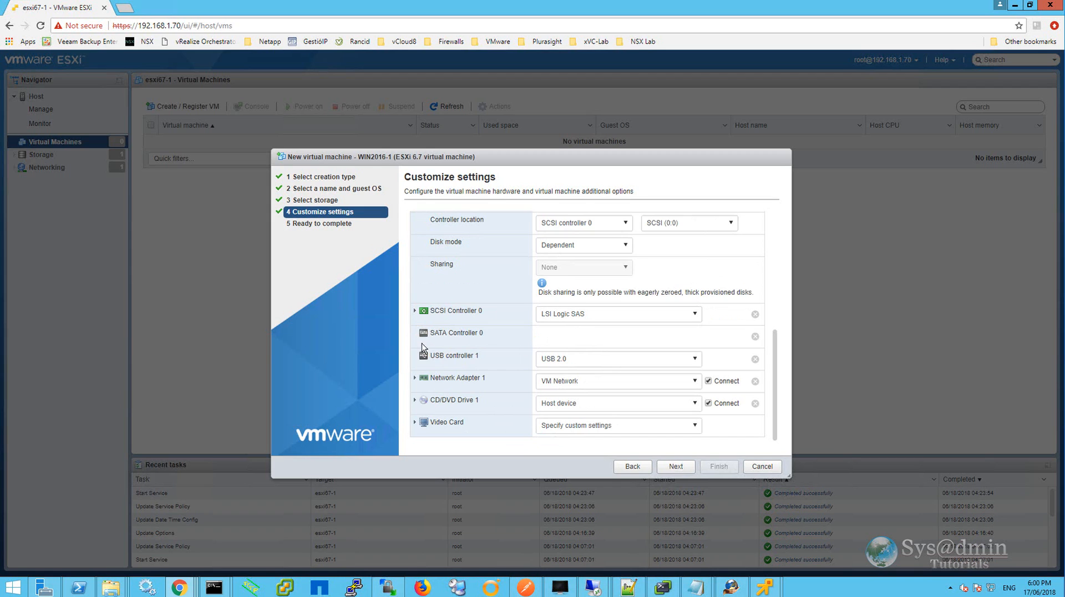
left_click(677, 466)
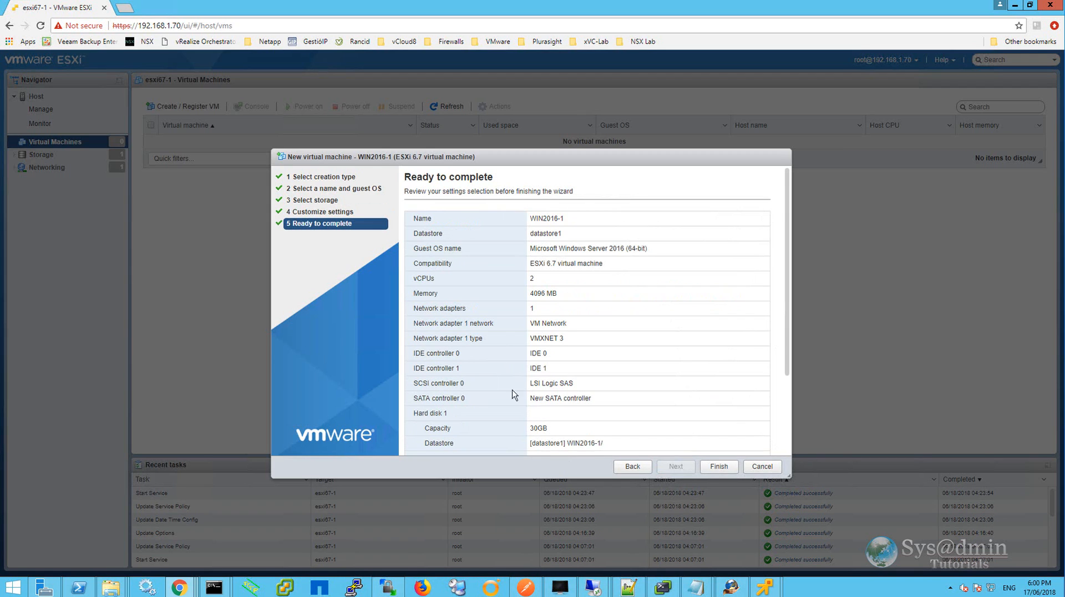
scroll(594, 342, "down", 1)
scroll(594, 344, "down", 1)
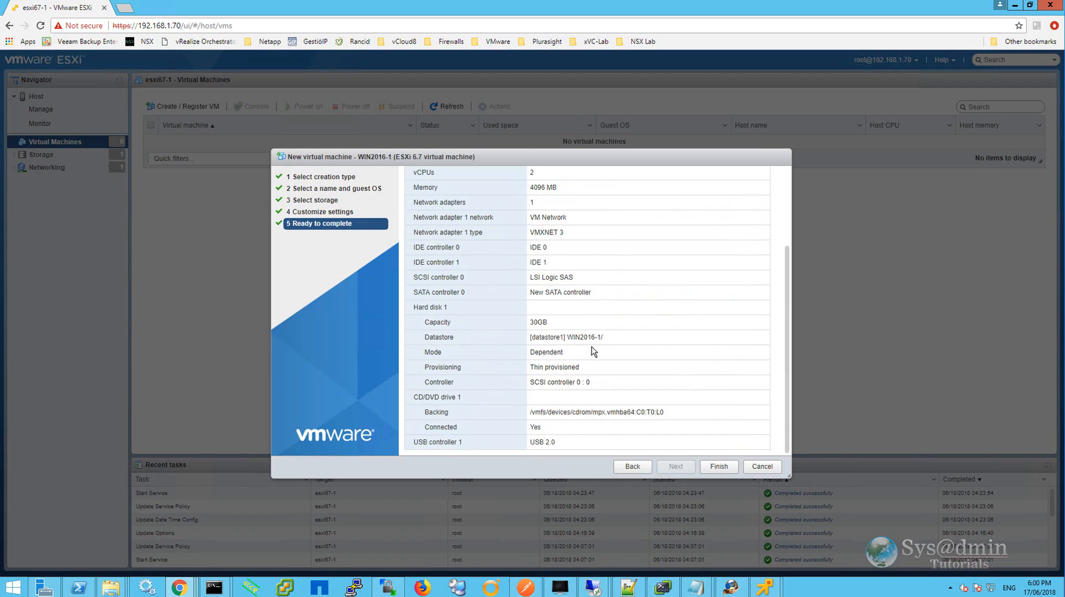
scroll(594, 346, "up", 2)
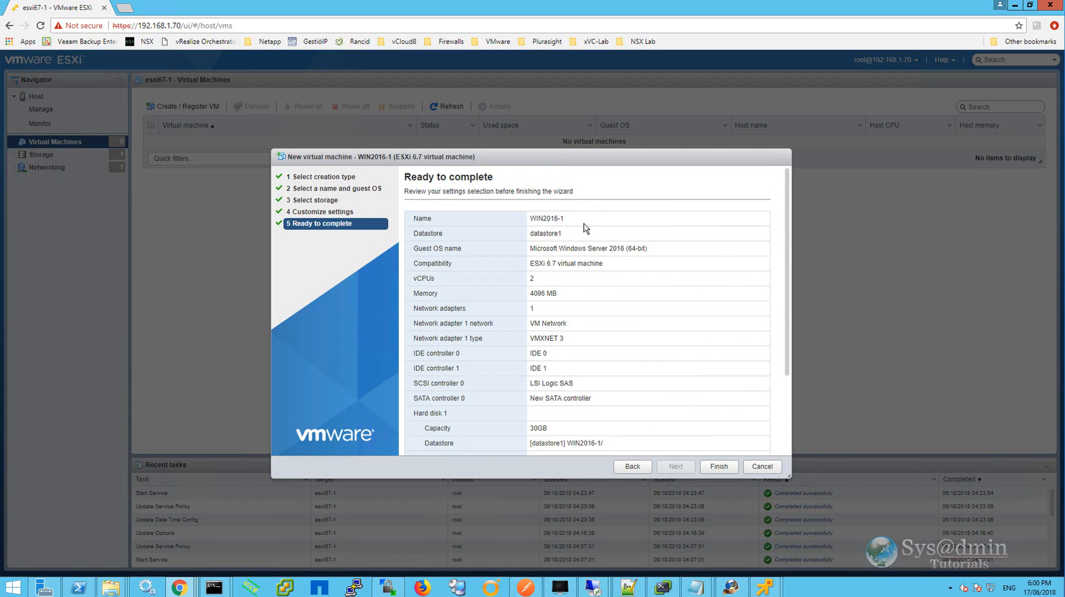
left_click(720, 467)
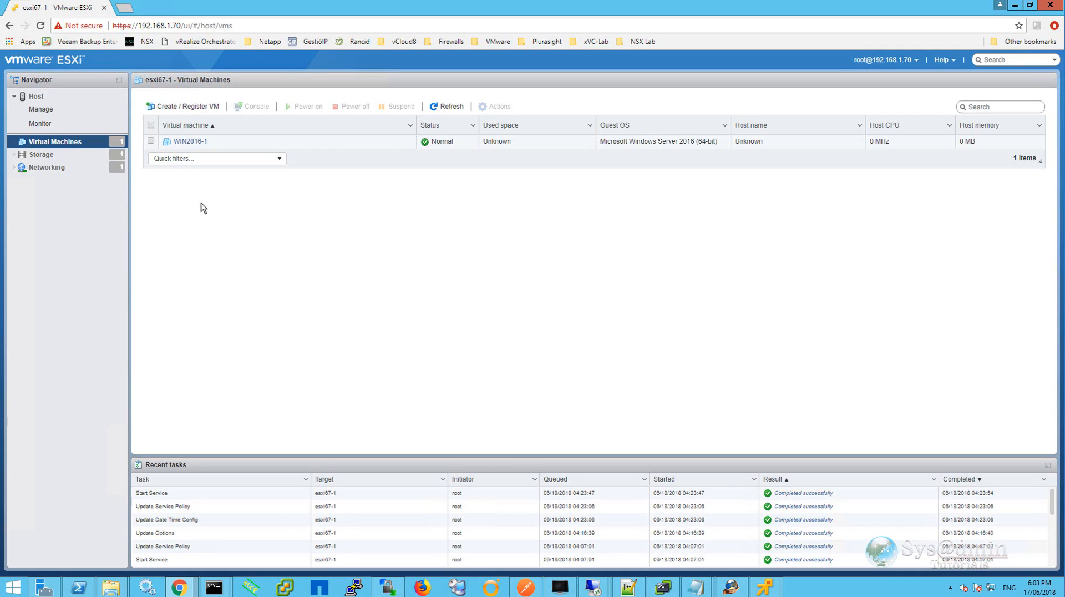
Edit WIN2016-1's boot options to force entry into BIOS setup on next boot, and save.
right_click(238, 145)
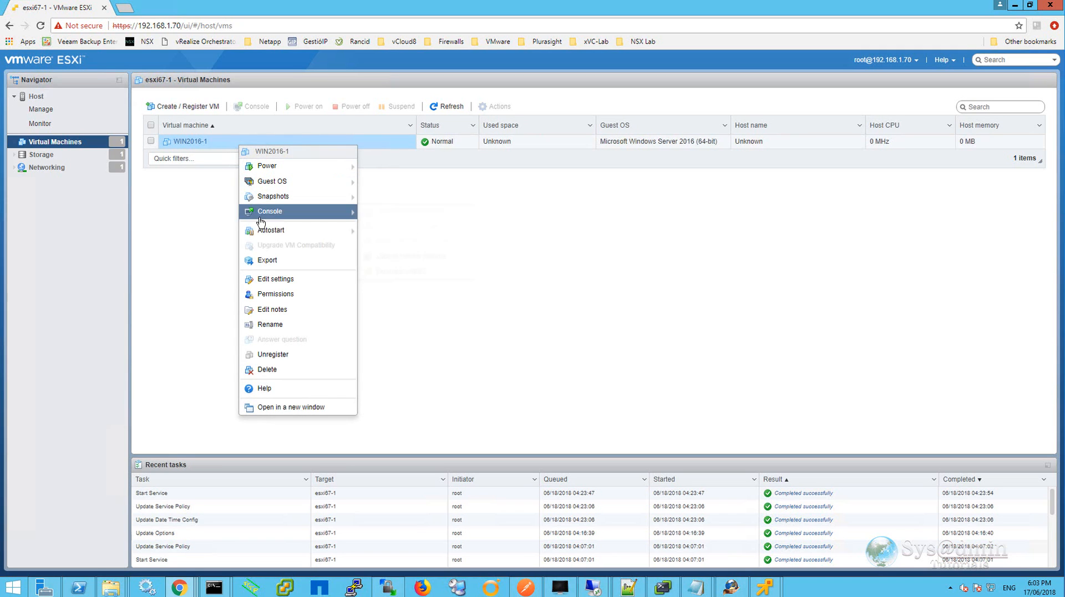
left_click(274, 278)
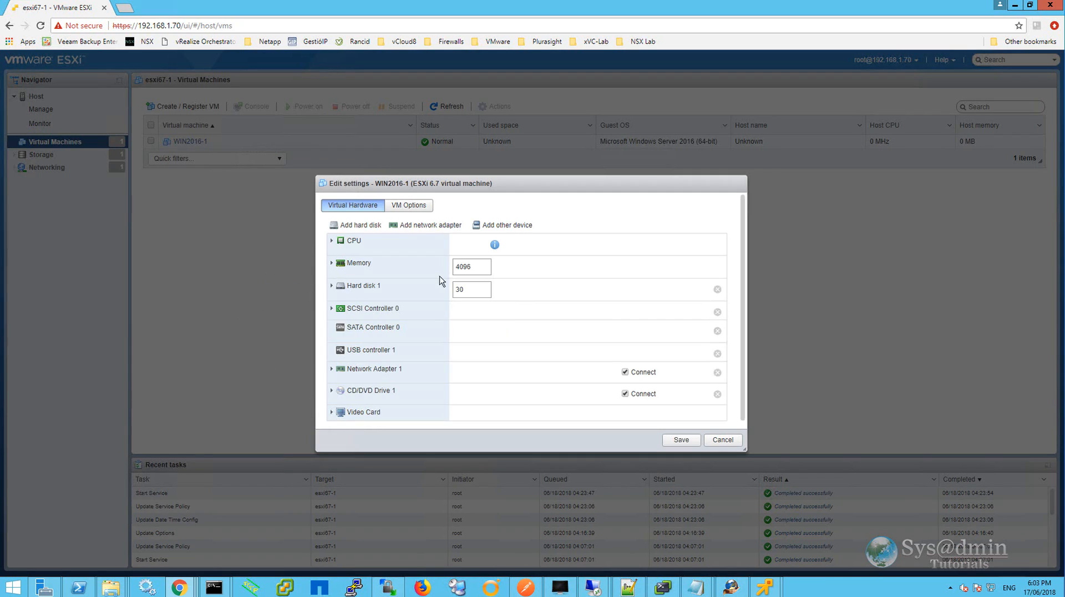
left_click(416, 197)
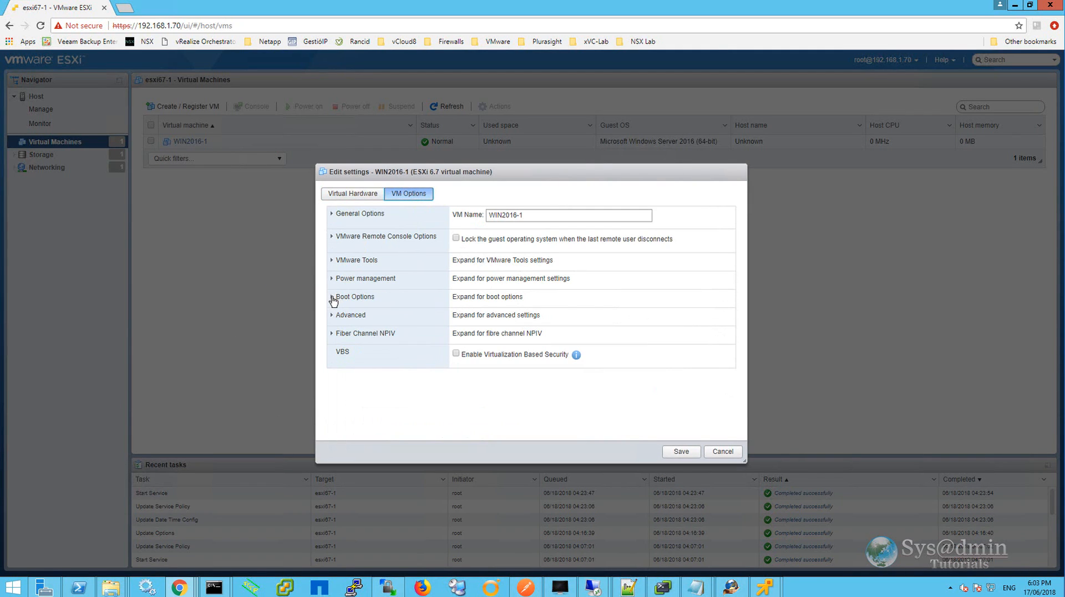
left_click(333, 296)
scroll(397, 334, "down", 1)
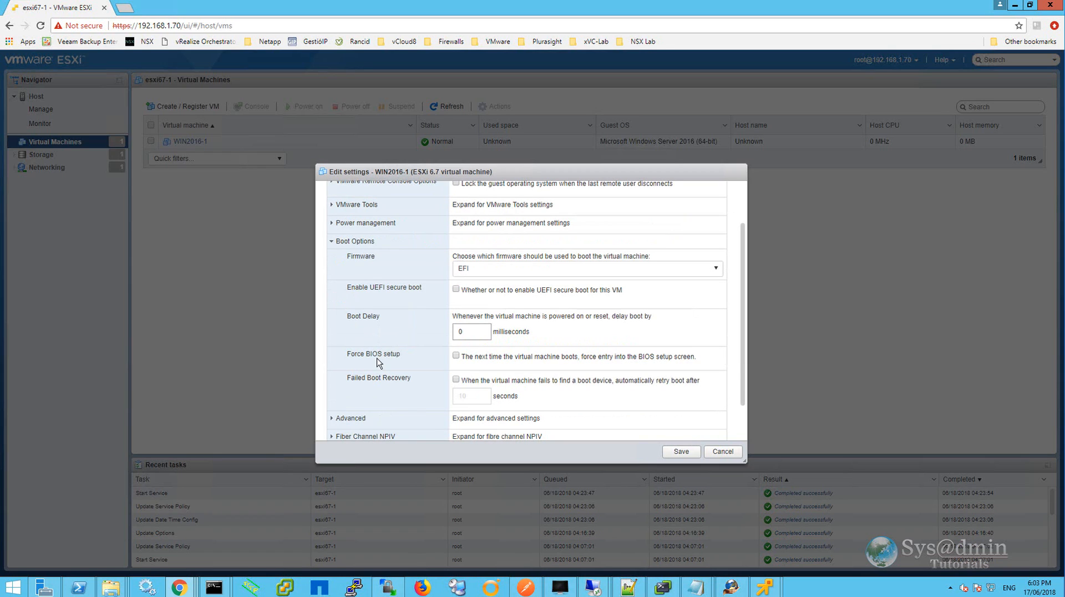
left_click(456, 356)
left_click(681, 450)
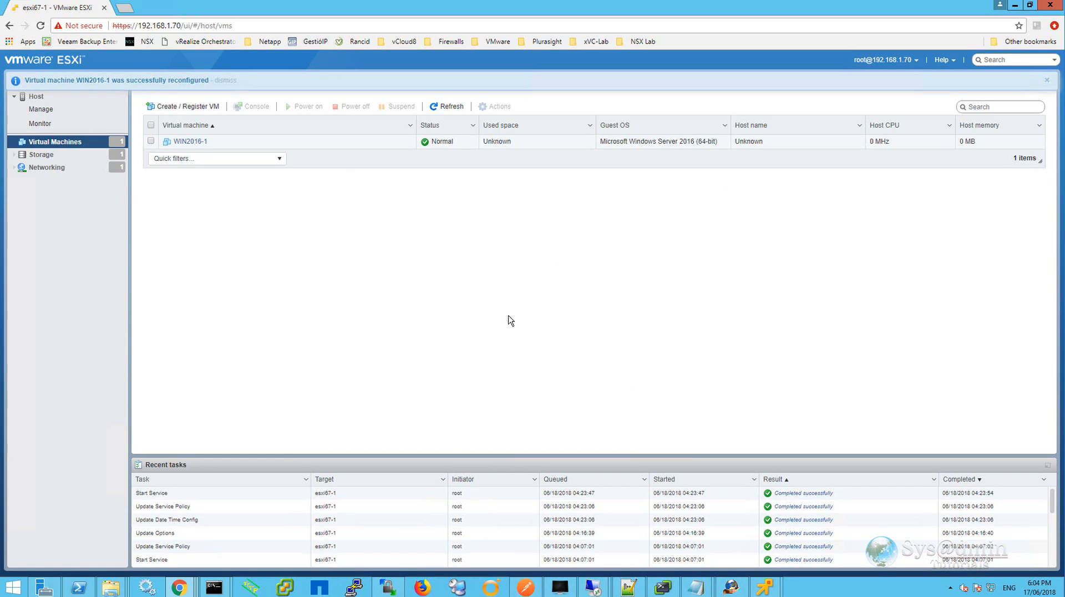
Open the WIN2016-1 VM and power it on through its browser console.
left_click(187, 141)
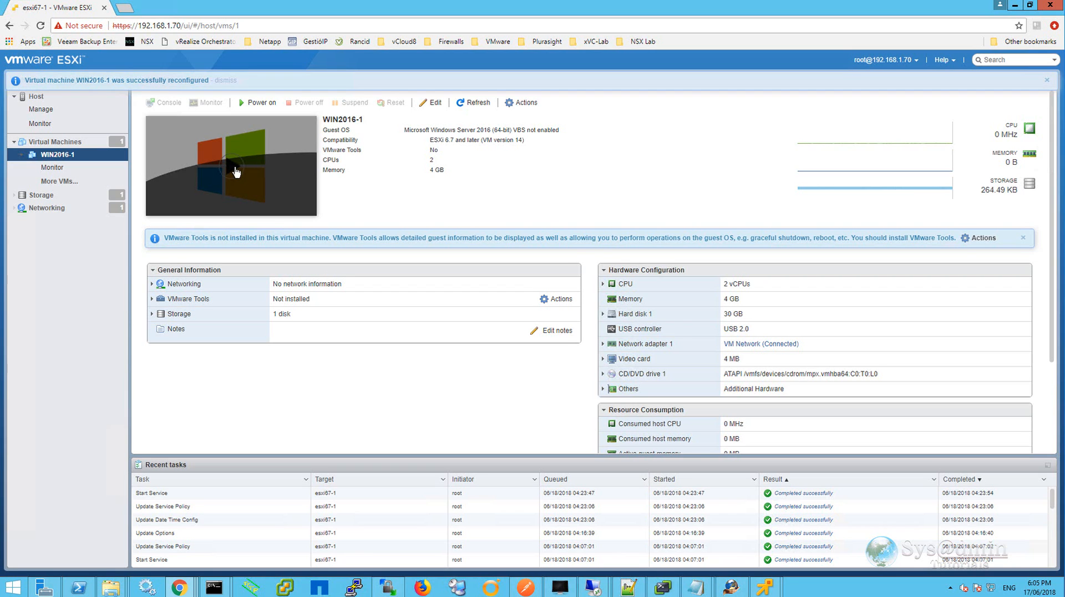
left_click(236, 171)
left_click(235, 172)
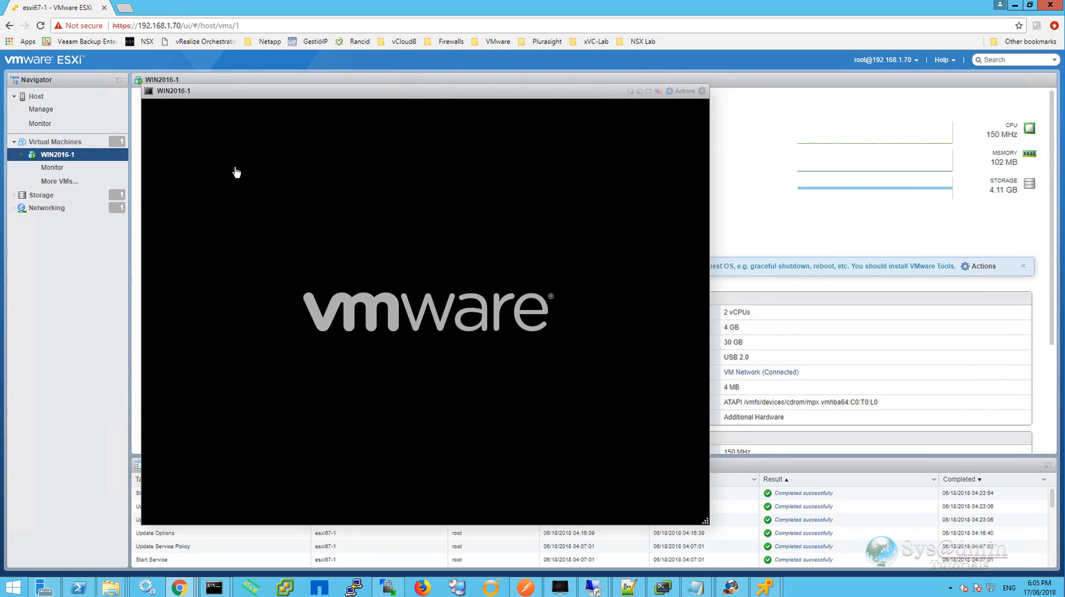
Move the console window and choose Reset the system in the Boot Manager.
left_click_drag(402, 94, 554, 91)
key("Down")
key("Down")
key("Down")
key("Down")
key("Down")
key("Down")
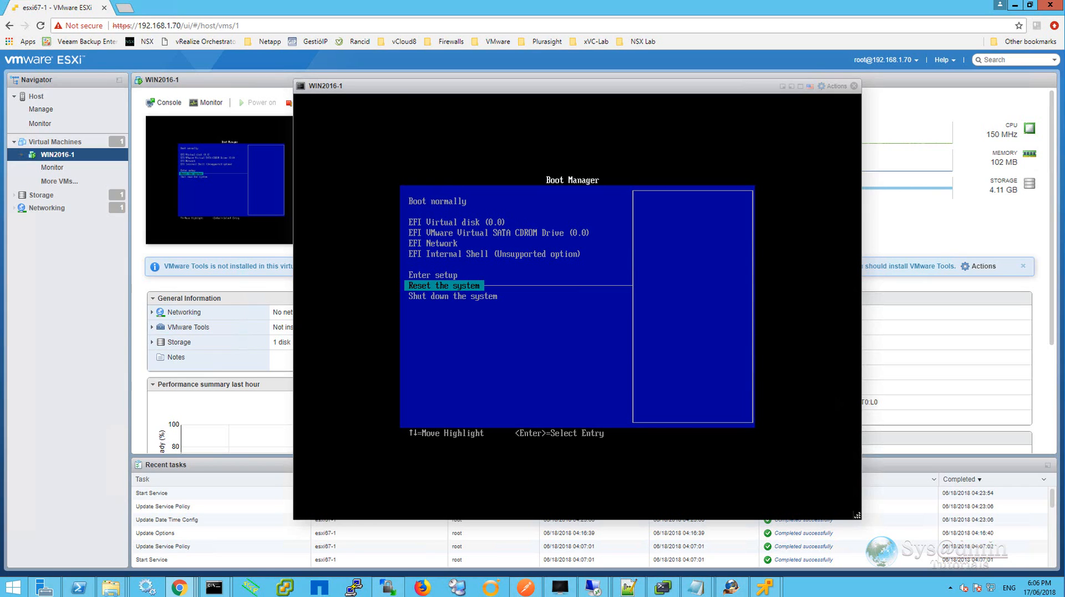
key("Return")
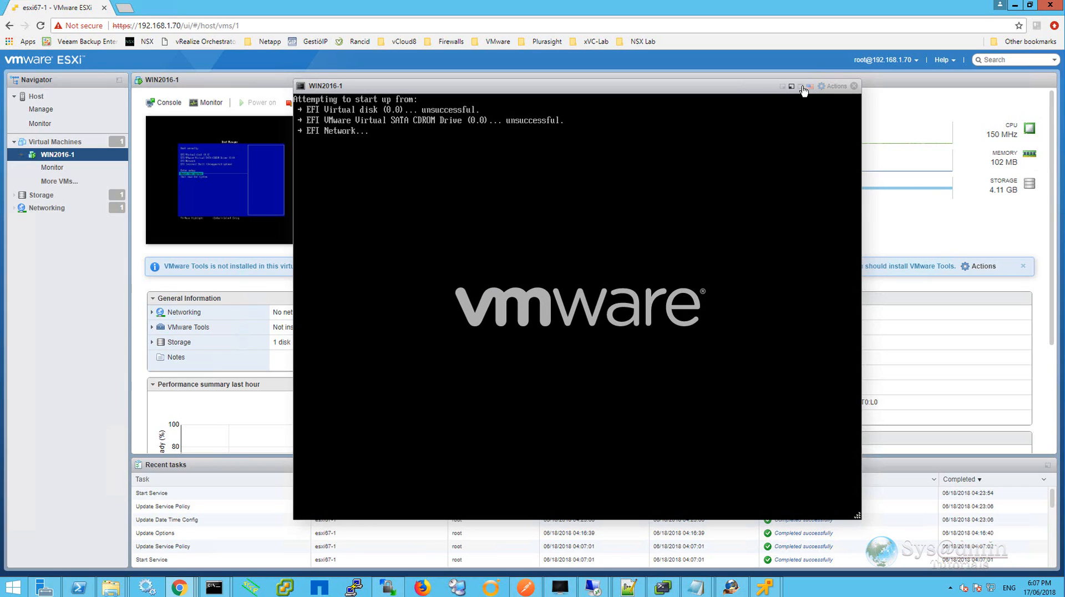
Launch the VMware Remote Console for the VM, connect despite the certificate warning, and reposition its window.
left_click(833, 86)
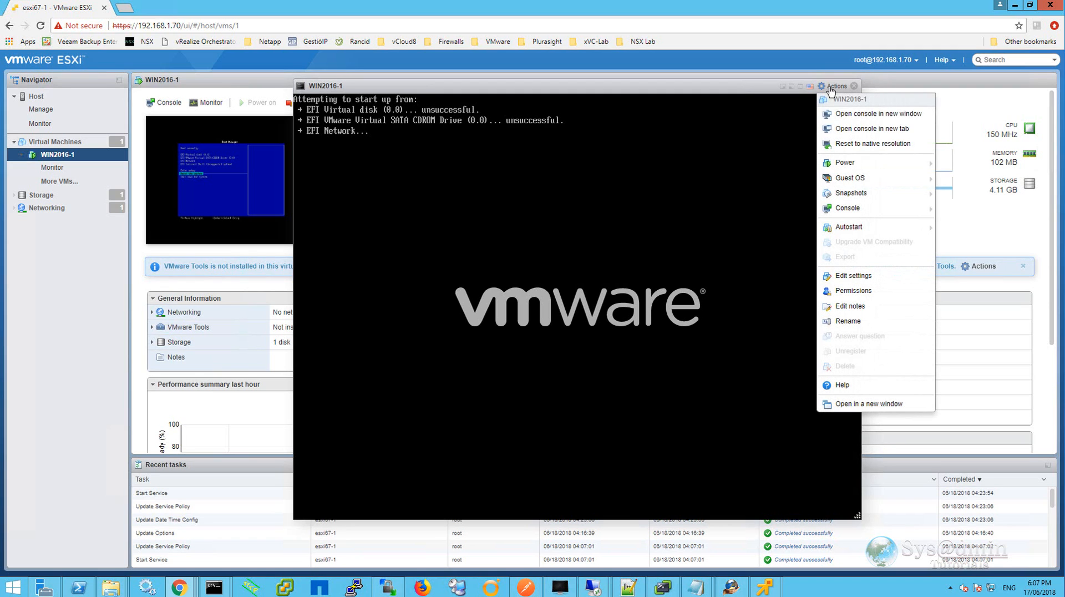
mouse_move(852, 209)
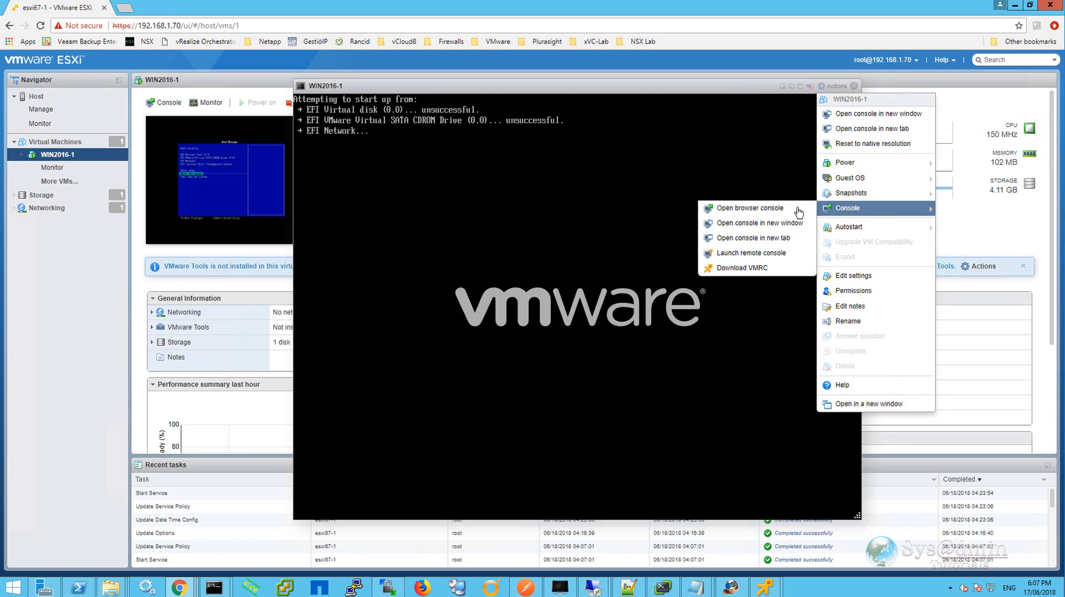
left_click(751, 252)
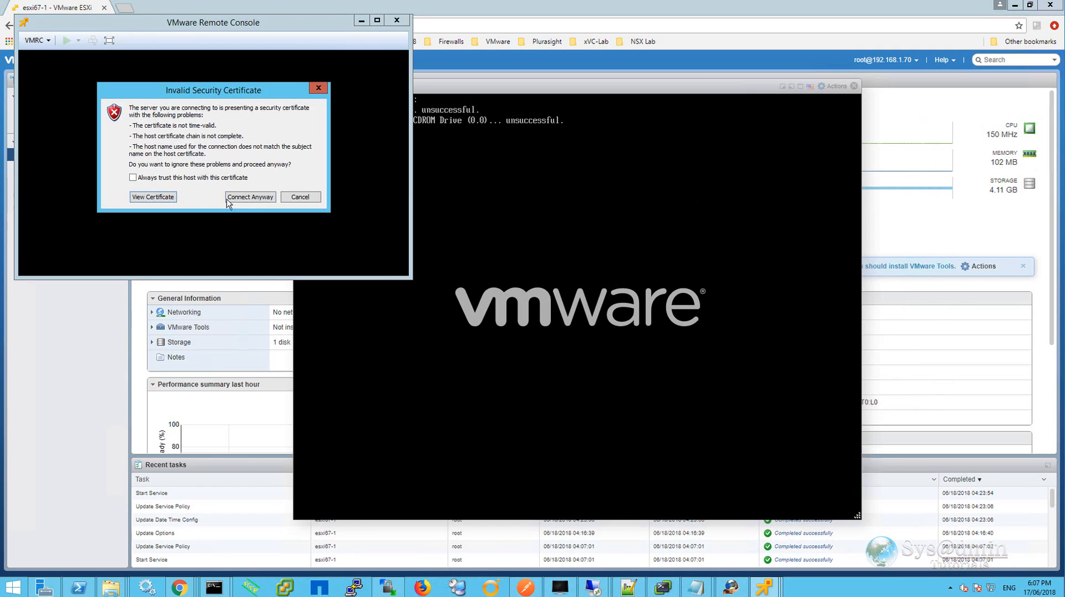
left_click(250, 200)
left_click_drag(311, 30, 574, 82)
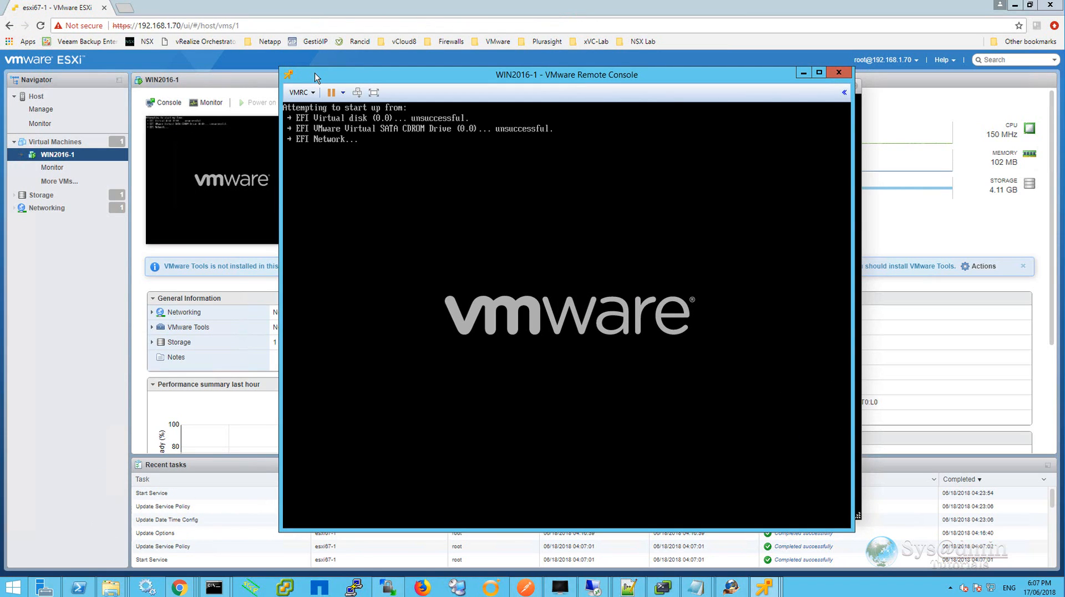
Connect CD/DVD drive 1 to a disk image file (ISO) through the remote console's removable devices.
left_click(310, 92)
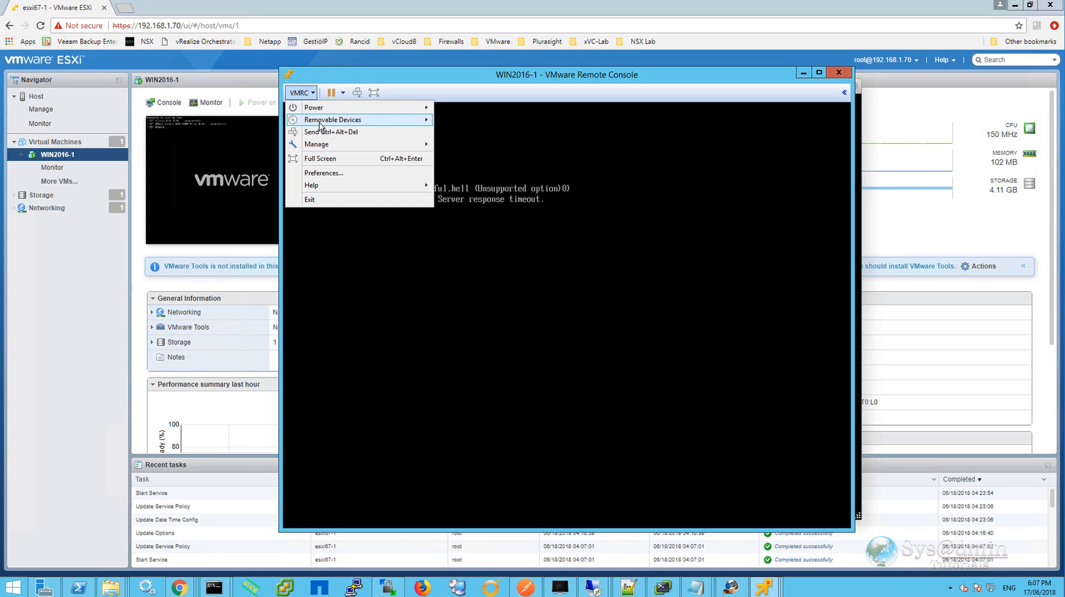
mouse_move(321, 122)
mouse_move(472, 121)
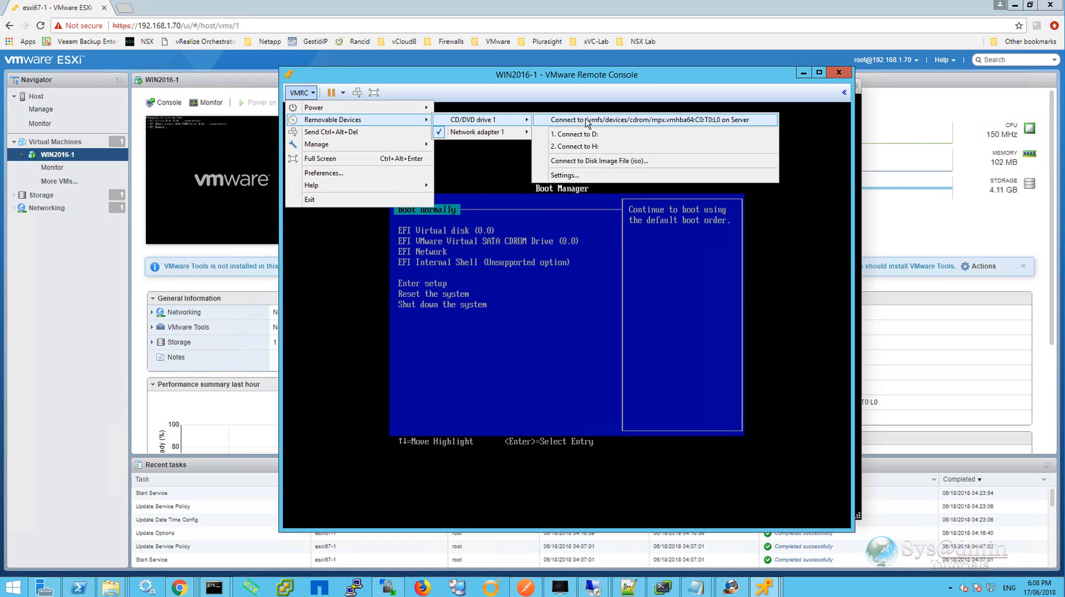
left_click(599, 161)
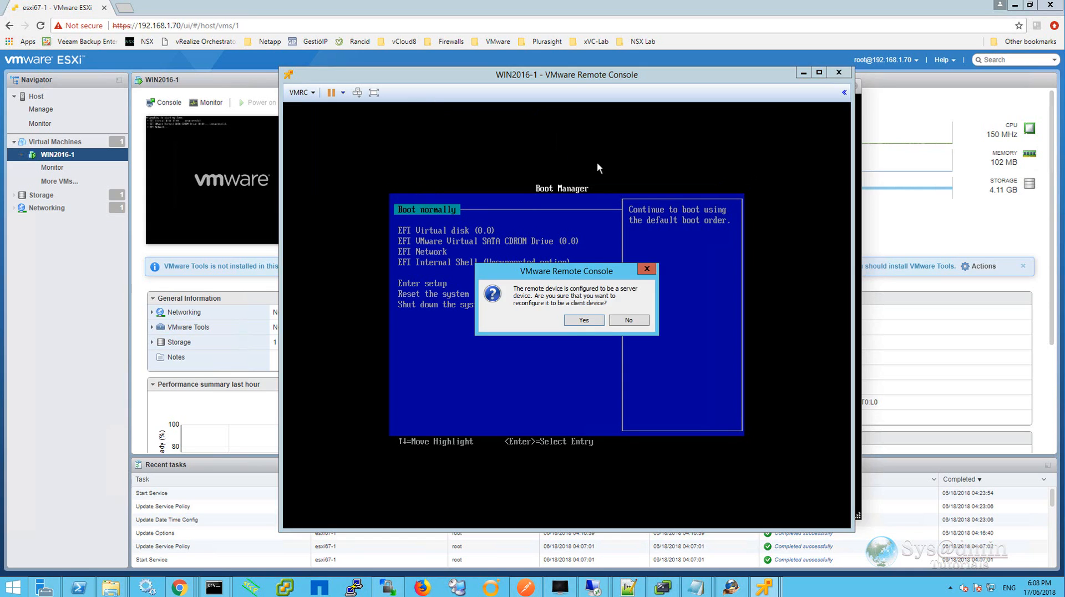
left_click(594, 323)
left_click(722, 368)
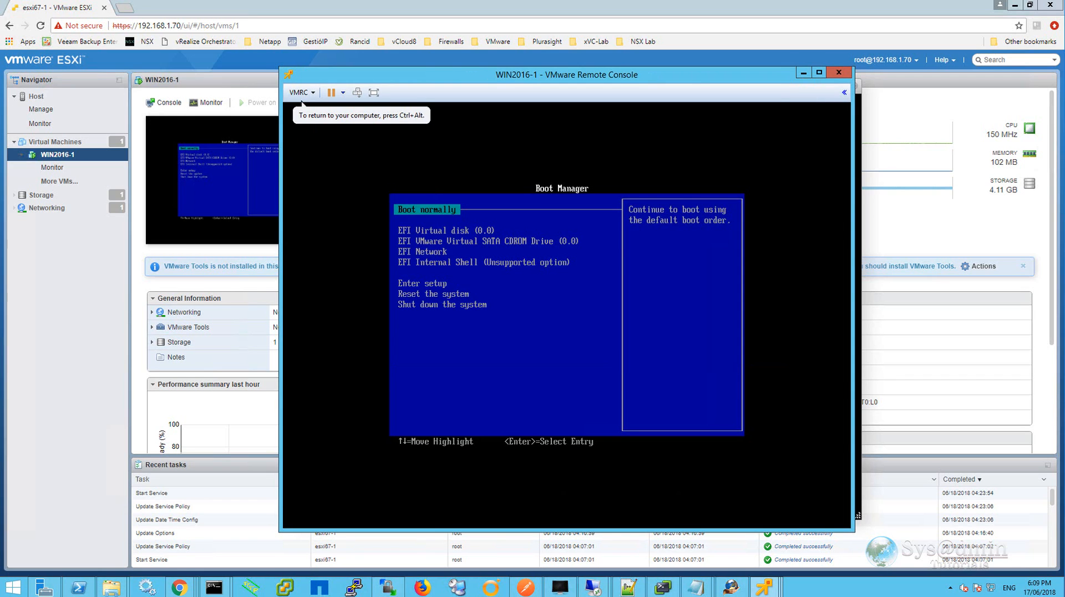
Boot normally from the mounted ISO to start Windows Server 2016 Setup.
key("Return")
key("Return")
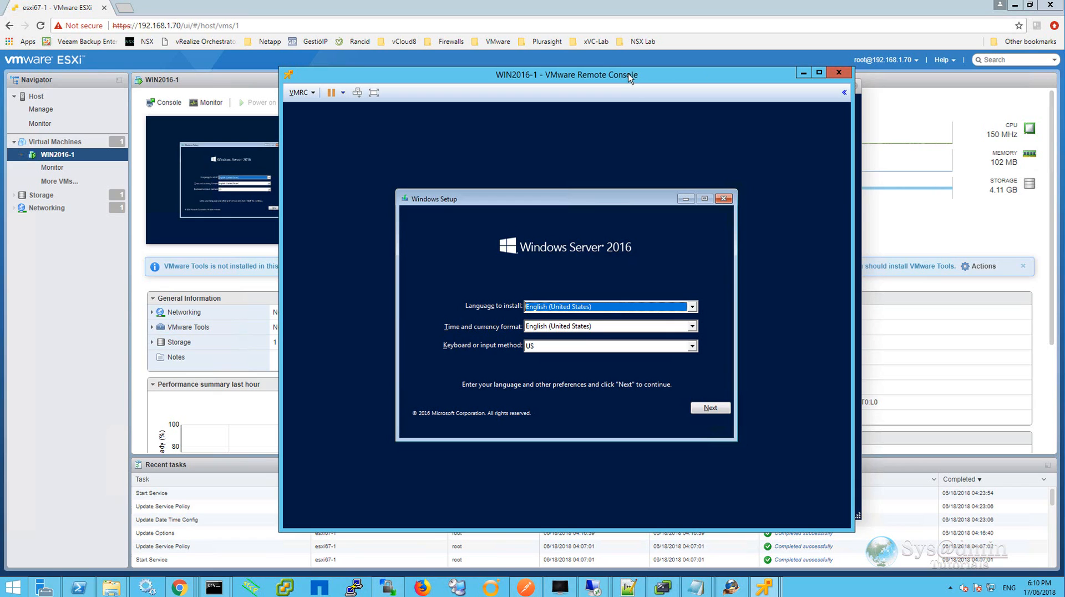
Close the remote console, confirming the quit, and close the browser console.
left_click(837, 73)
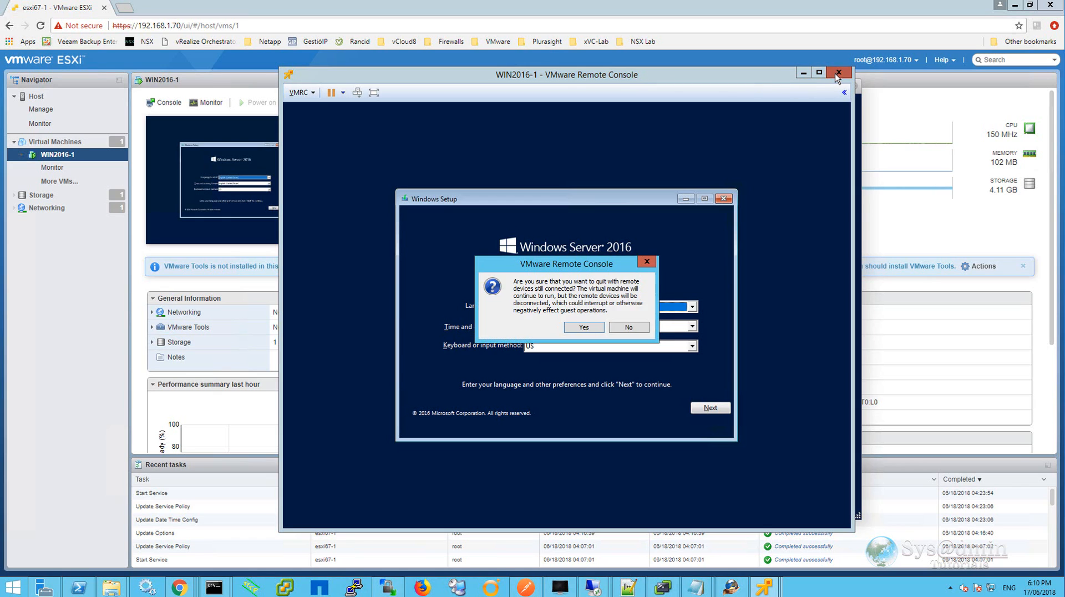
left_click(585, 330)
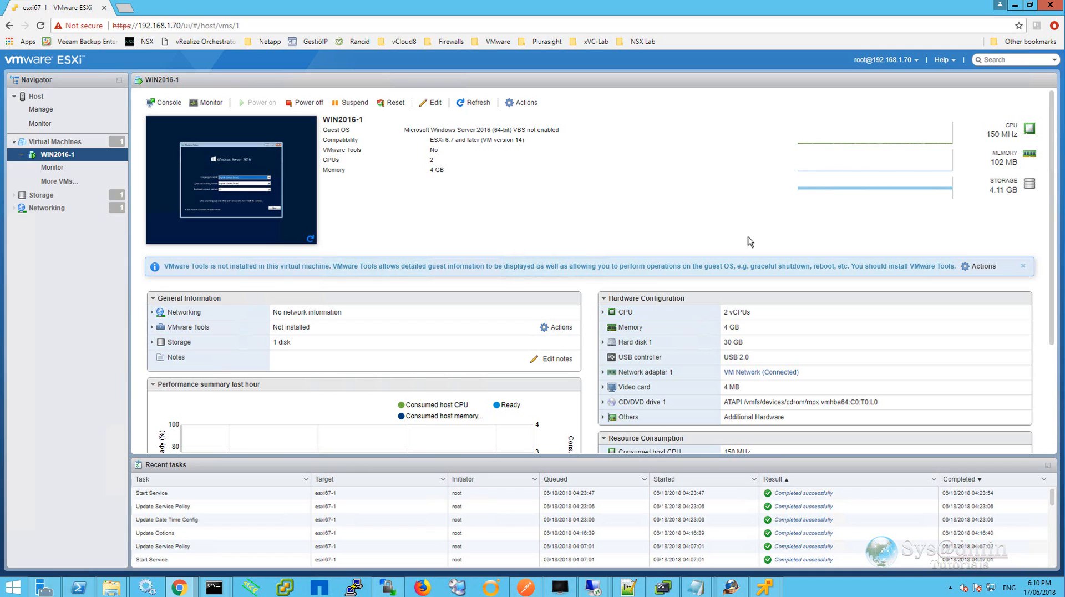
left_click(854, 86)
Rename datastore1 to esxi67-1_local.
left_click(55, 141)
left_click(41, 195)
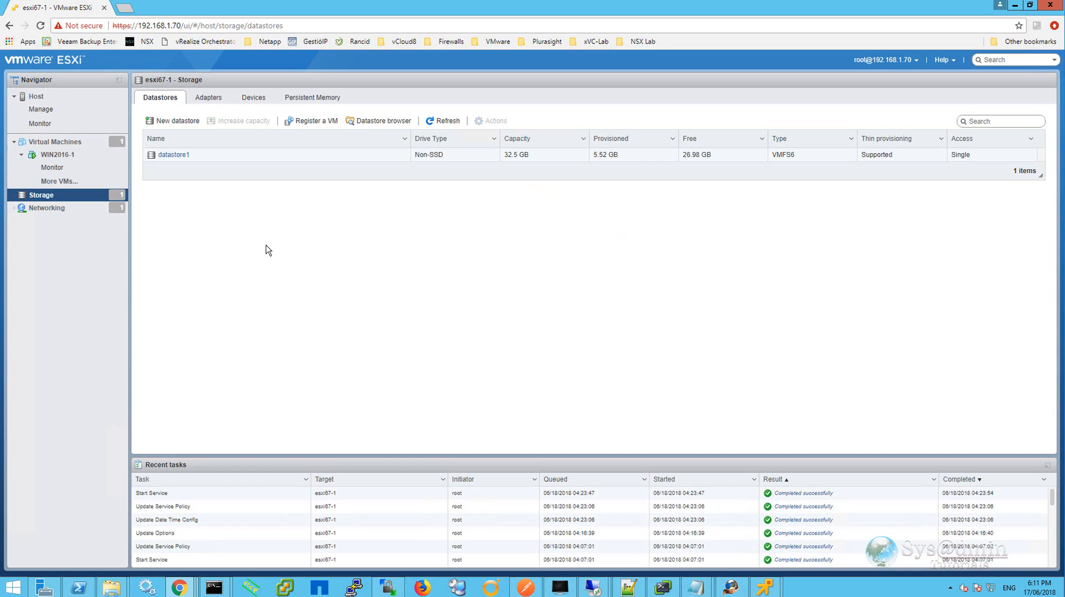
right_click(212, 159)
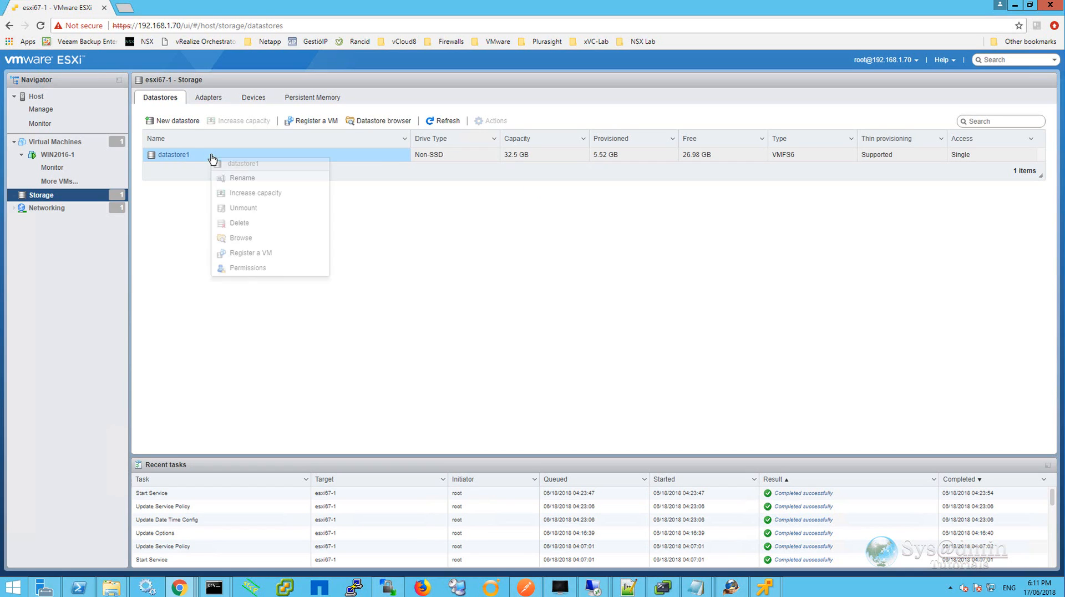
left_click(244, 179)
left_click_drag(563, 319, 490, 326)
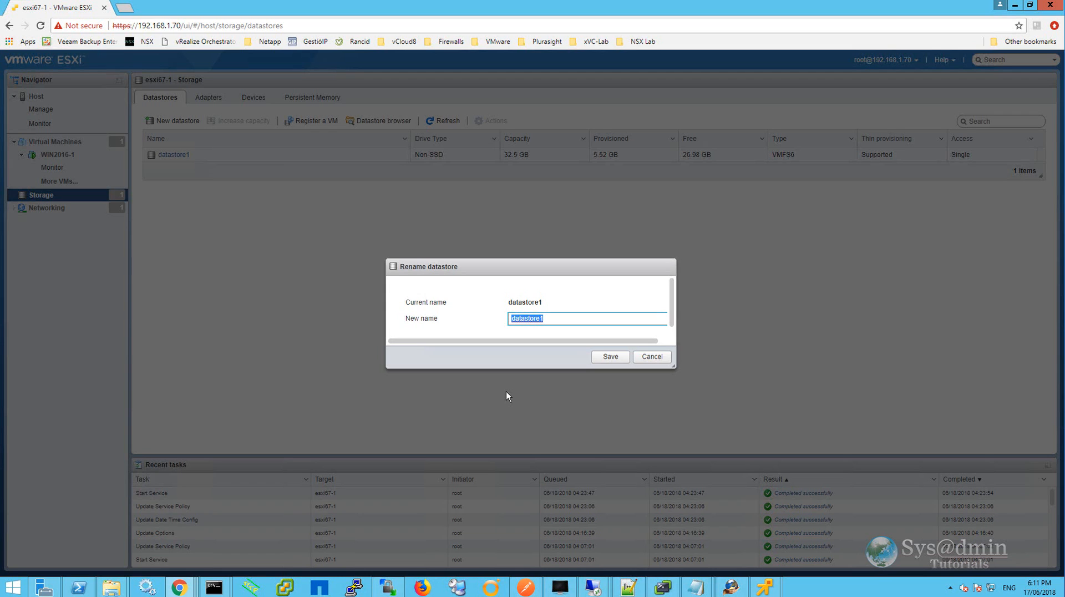
type("esxi67-1_local")
left_click(610, 358)
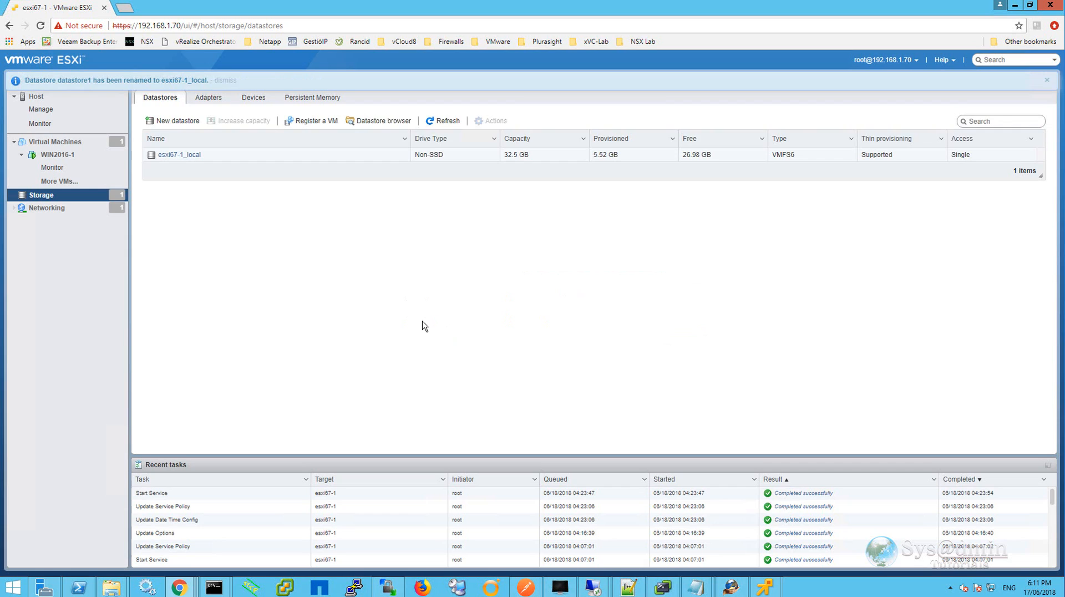
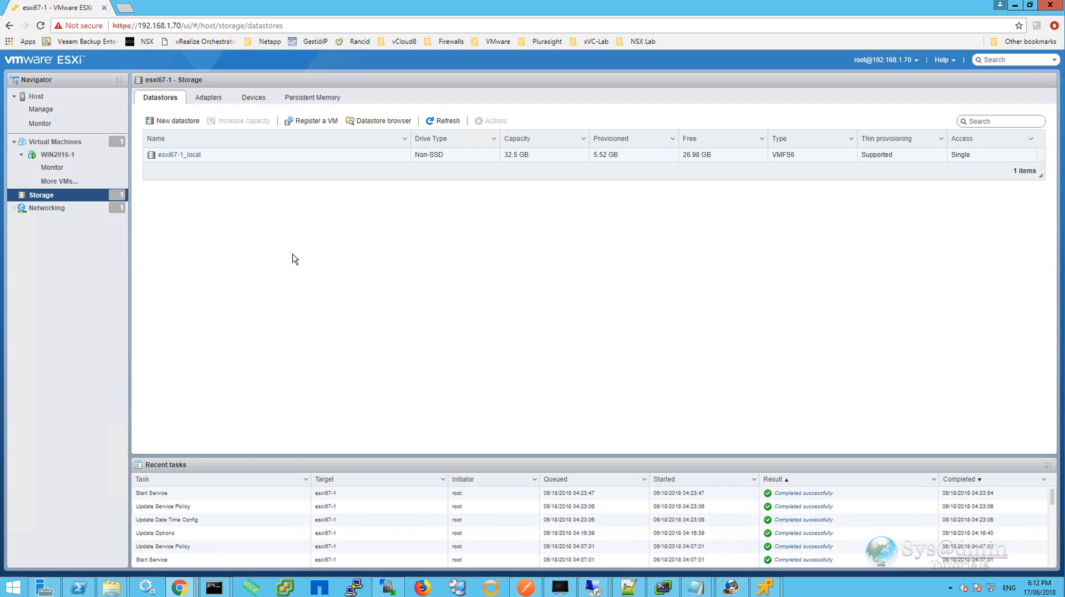
Open the iSCSI configuration for the storage adapters, enable iSCSI, and try binding a port to vmk0.
left_click(208, 102)
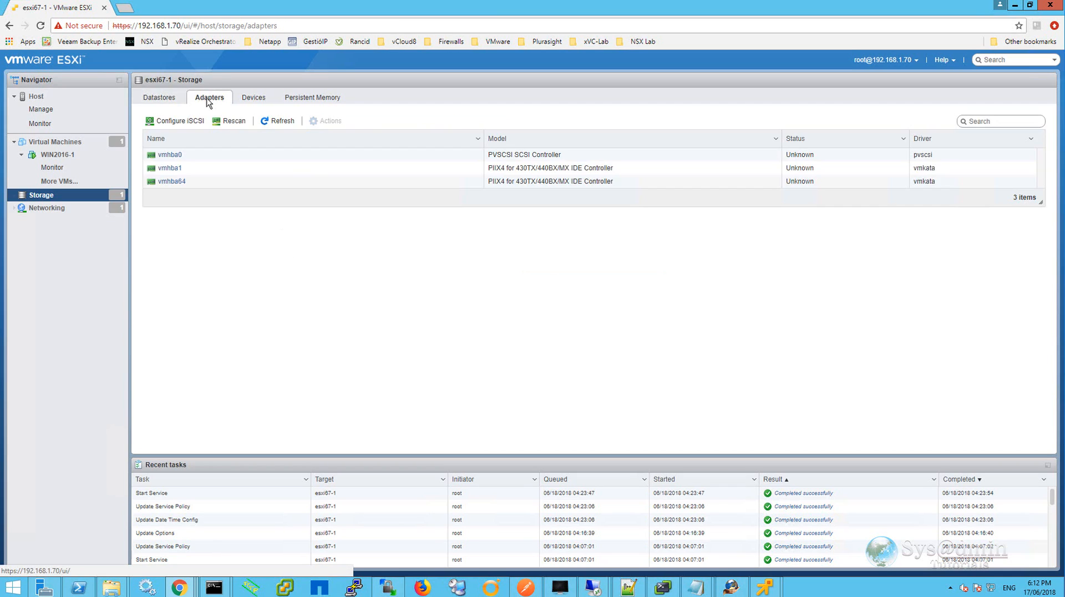
left_click(179, 122)
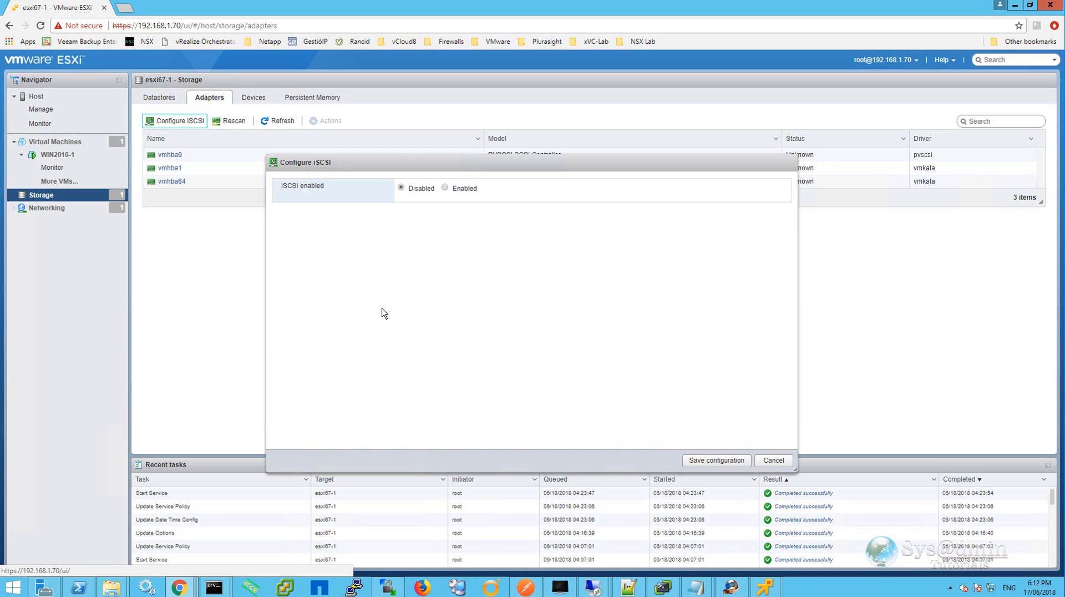
left_click(445, 187)
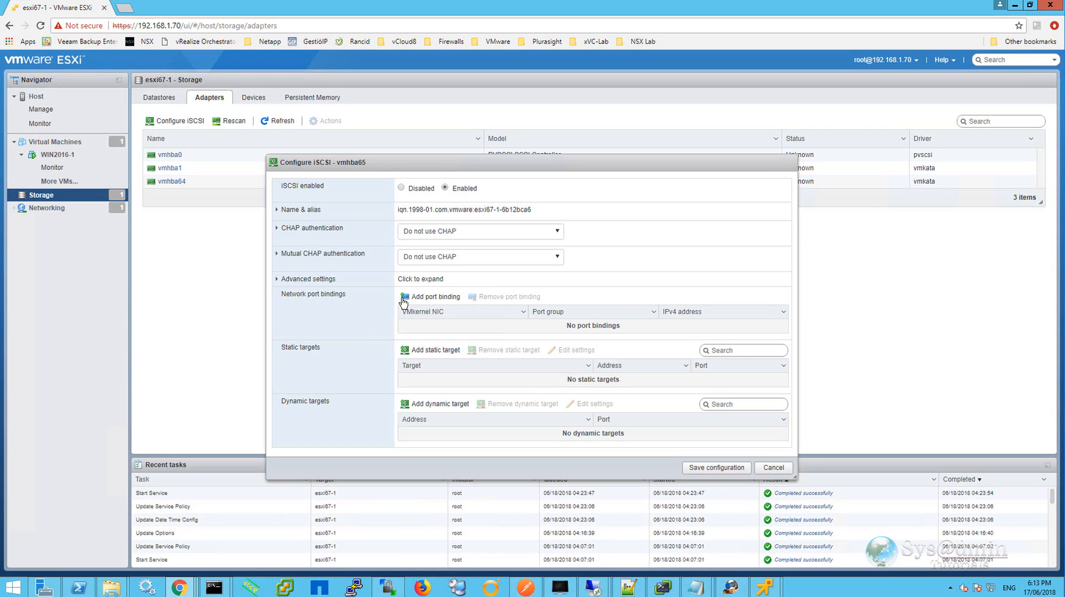
left_click(437, 297)
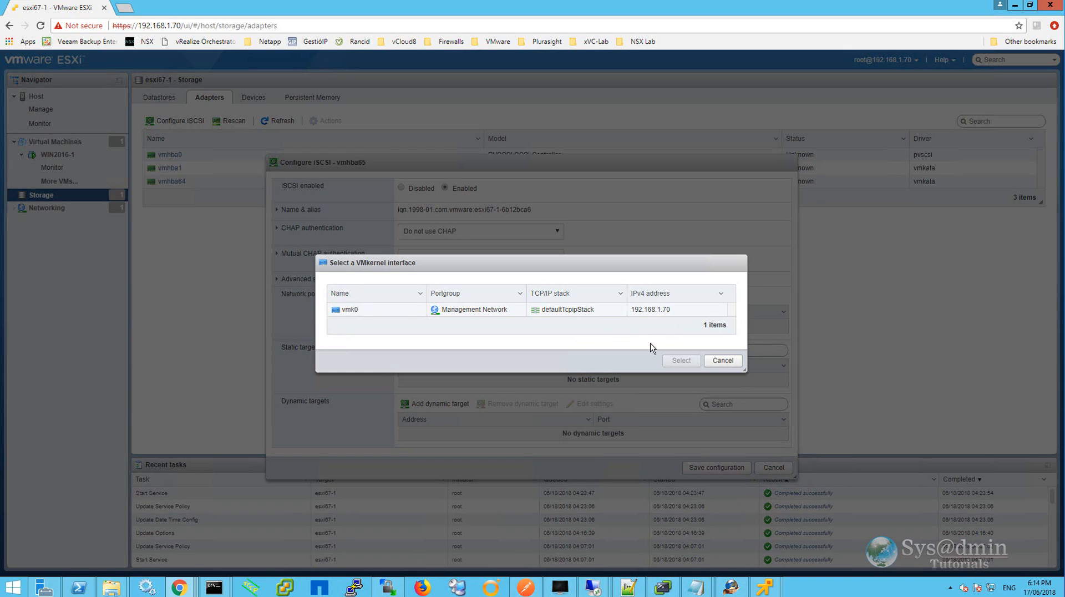
left_click(722, 360)
Add empty static and dynamic target rows, then cancel the whole iSCSI configuration.
left_click(431, 350)
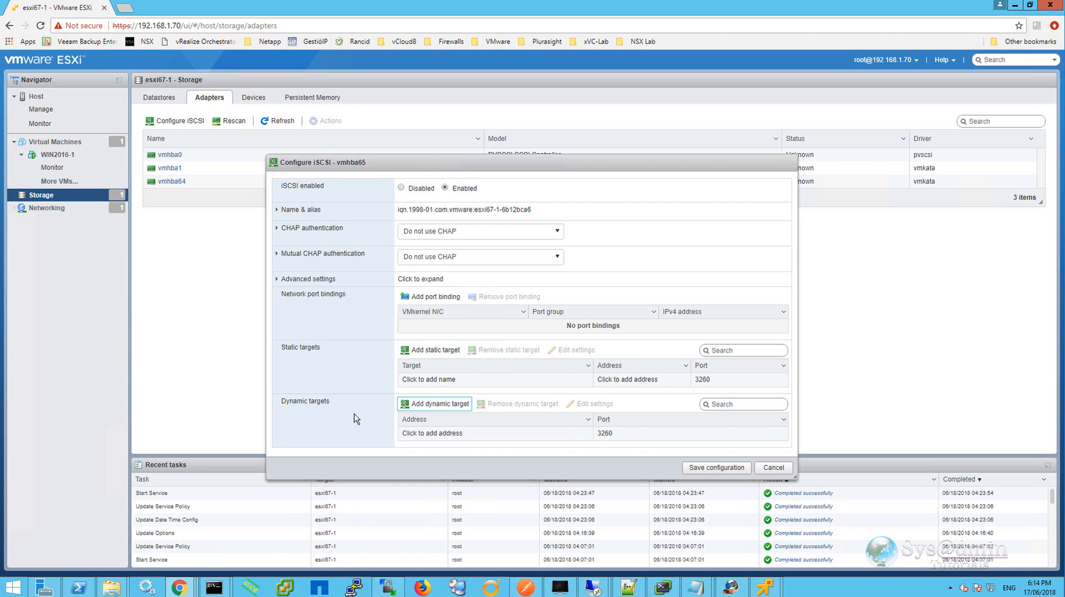
left_click(434, 408)
left_click(438, 434)
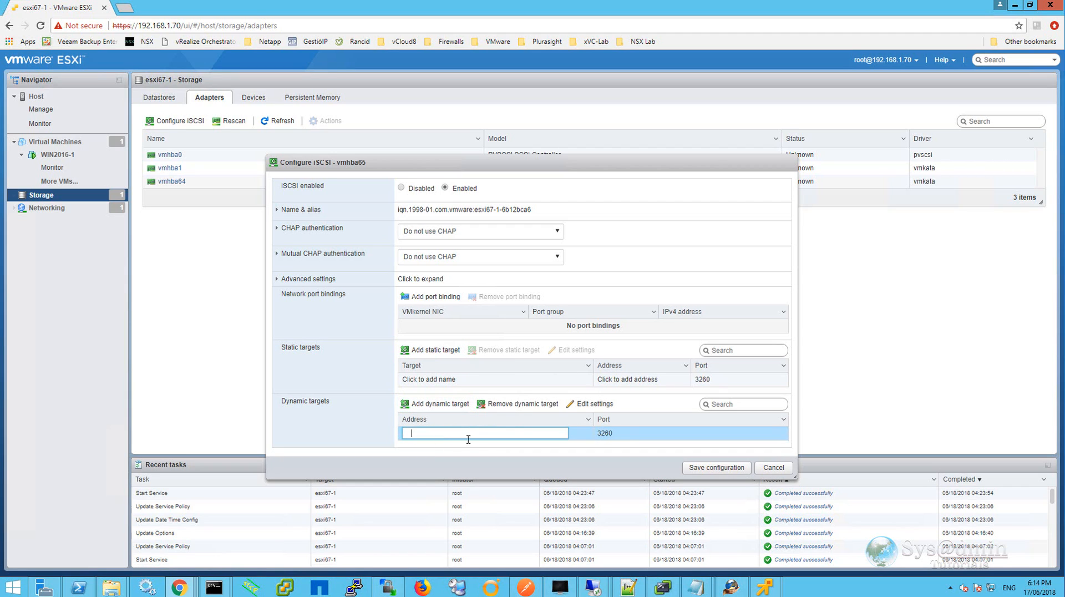
left_click(374, 433)
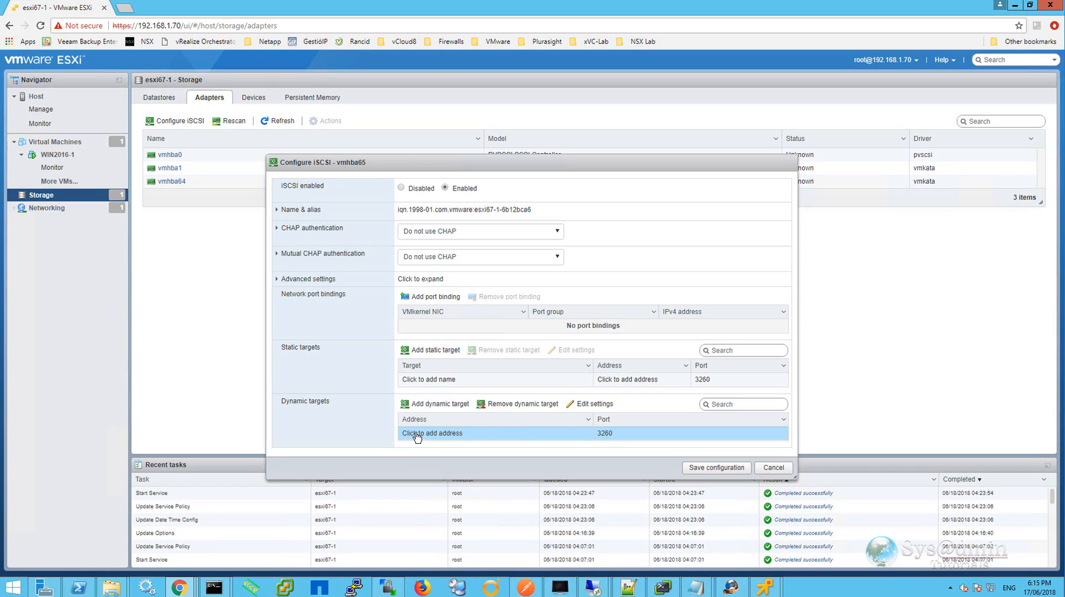
left_click(471, 436)
left_click(332, 433)
left_click(773, 469)
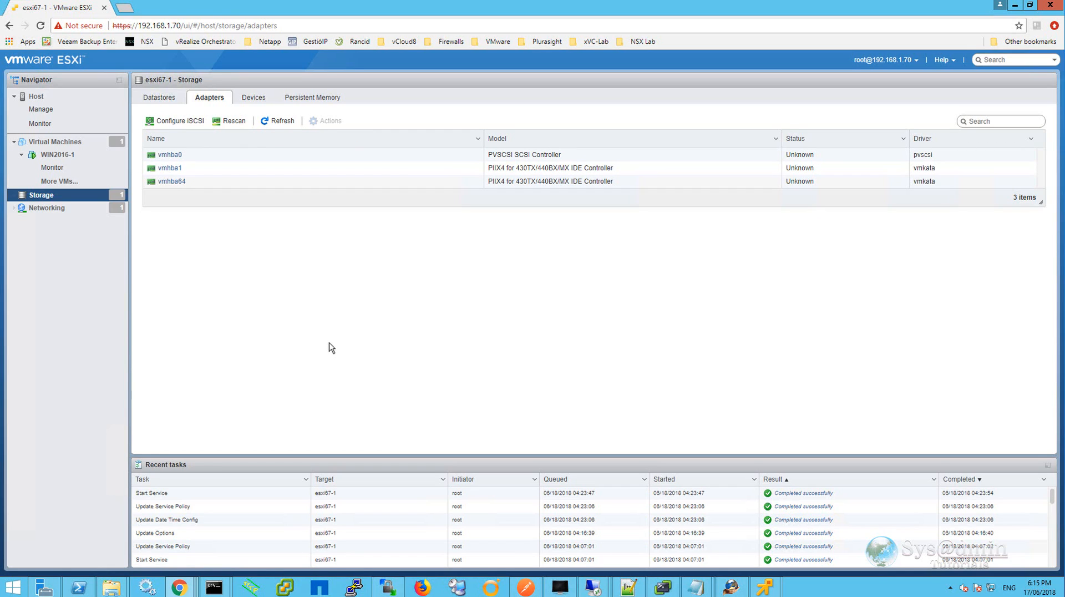
Review the host's storage devices and the networking port groups list.
left_click(253, 97)
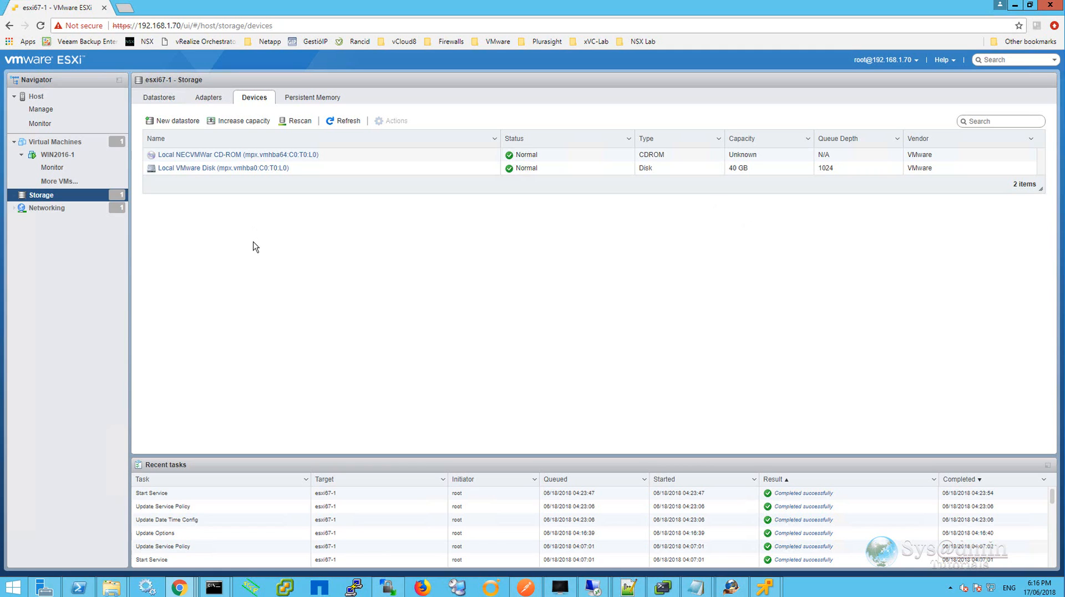
left_click(46, 208)
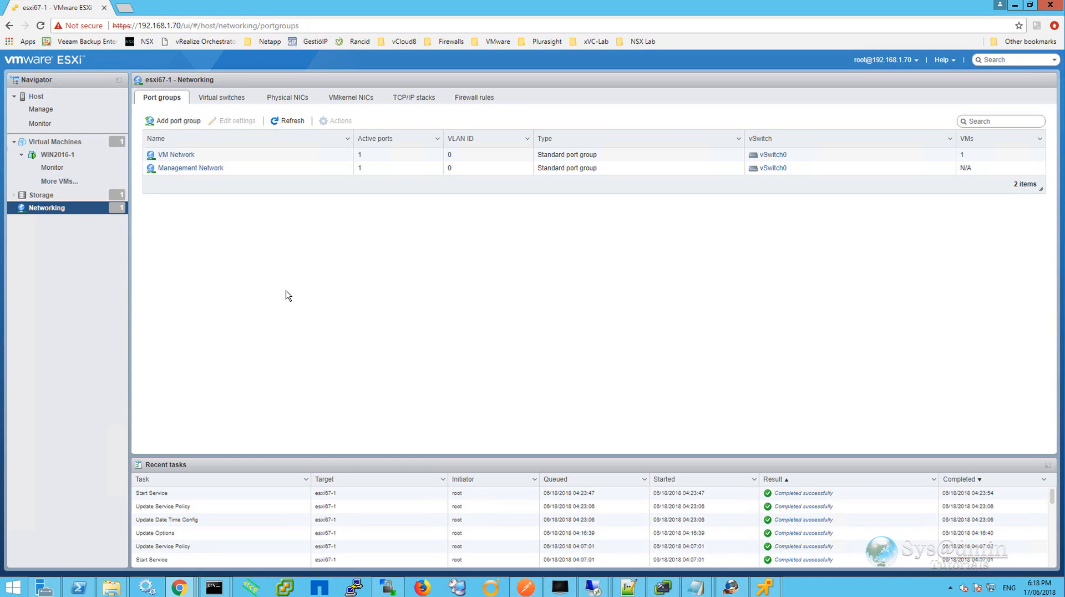
Open a new port group dialog, expand its security options, and cancel it.
left_click(176, 128)
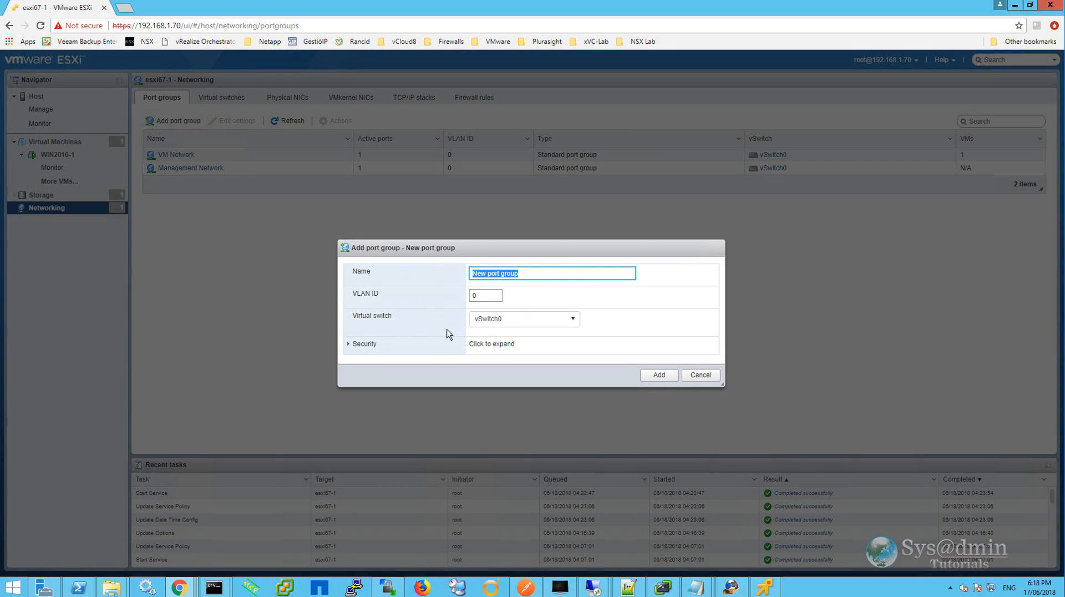
left_click(347, 344)
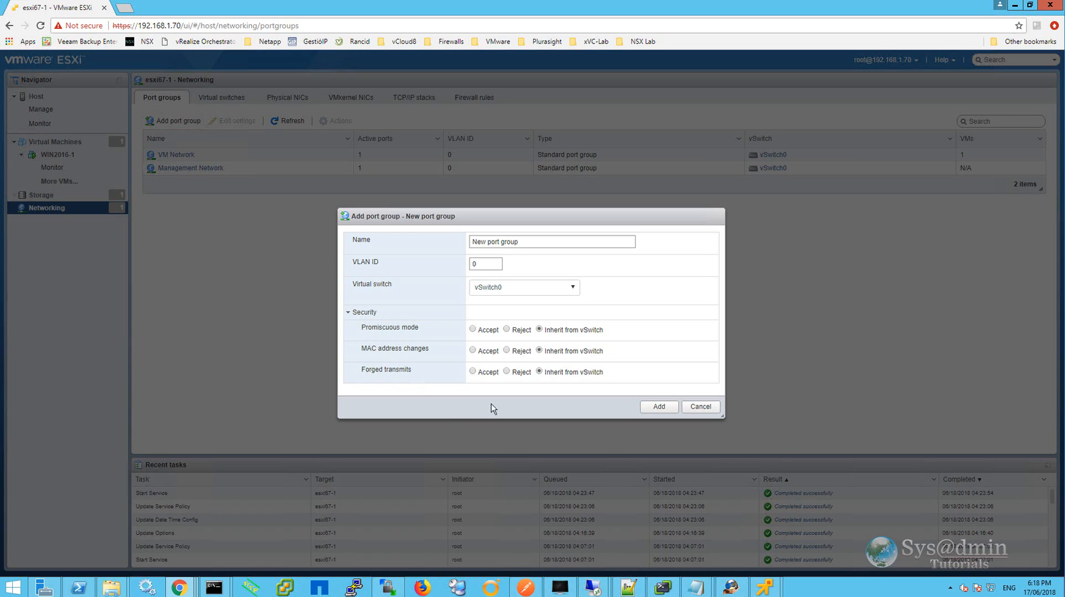
left_click(700, 407)
Open vSwitch0's settings and inspect its uplink choice.
left_click(227, 100)
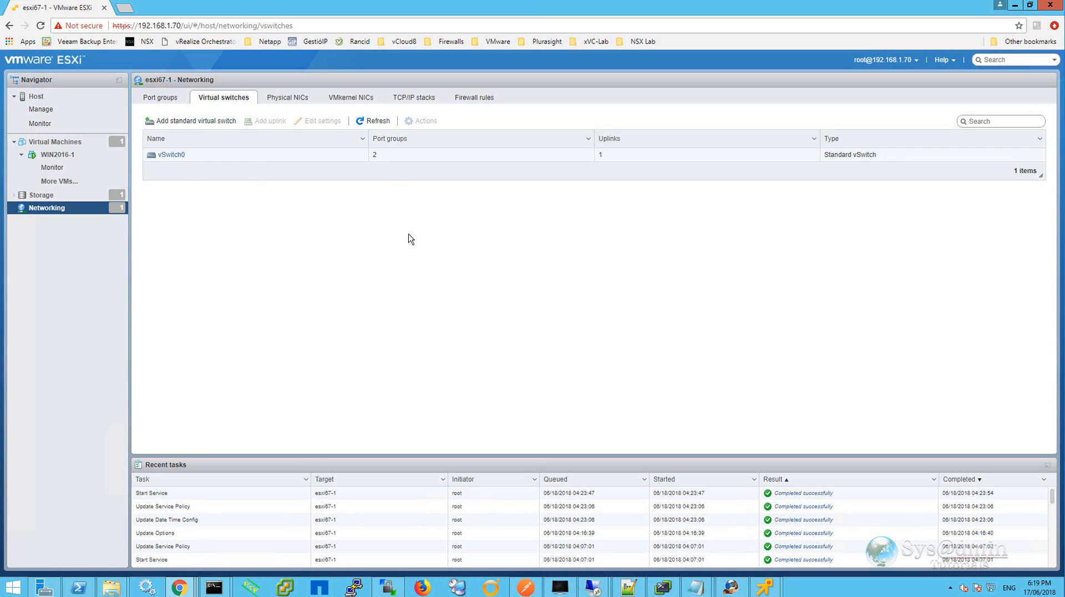
left_click(160, 103)
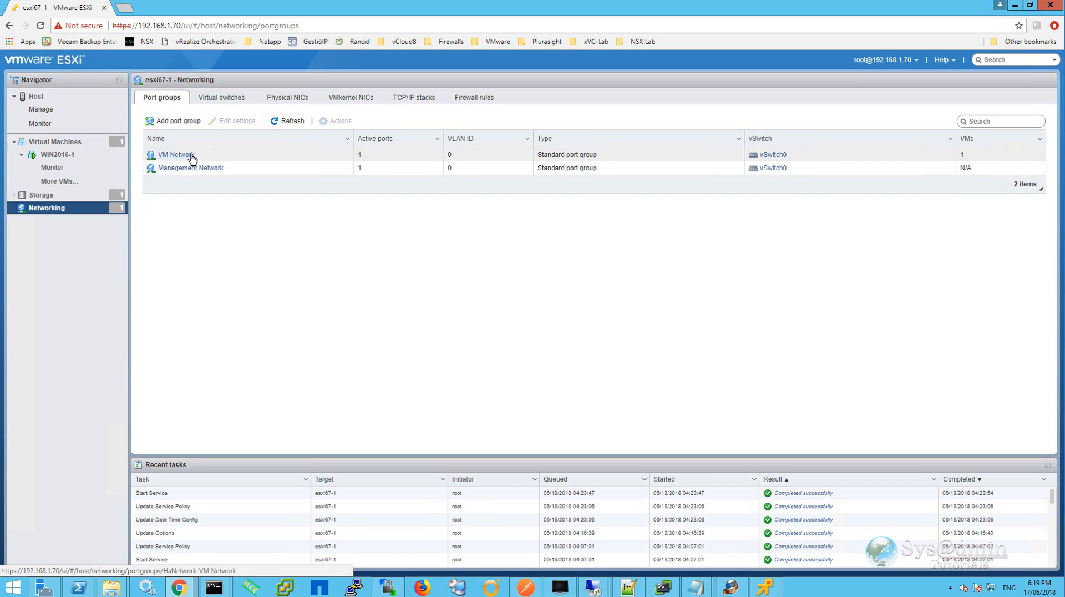
left_click(209, 102)
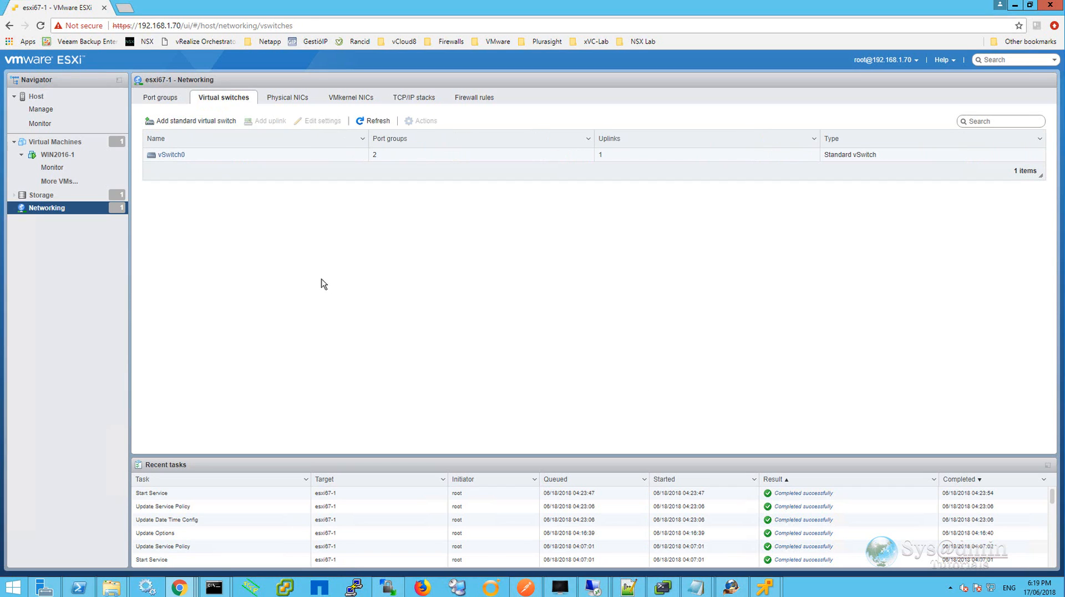
right_click(208, 160)
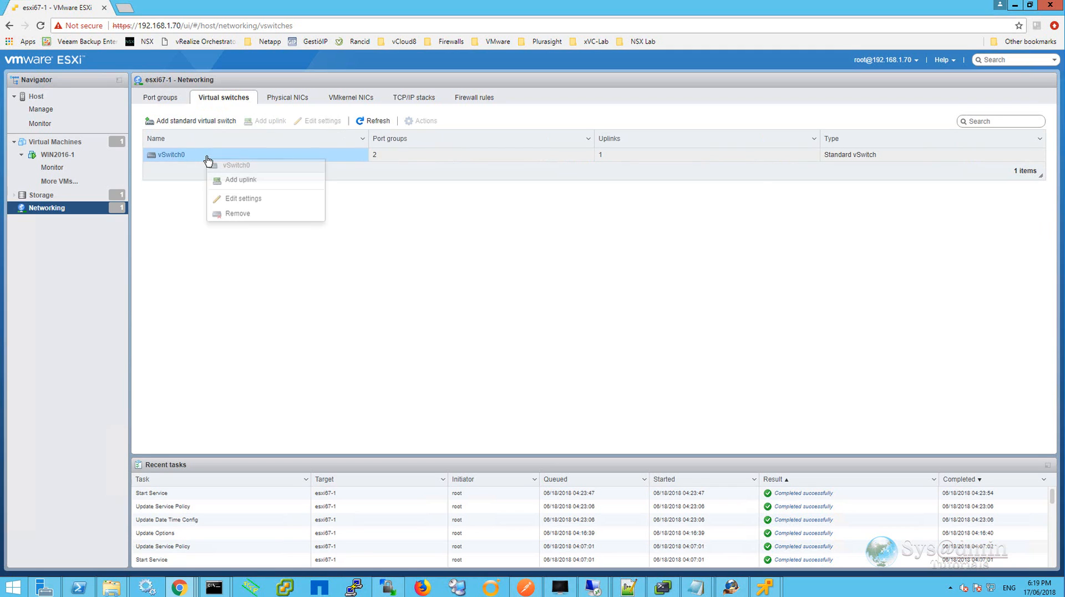
left_click(246, 200)
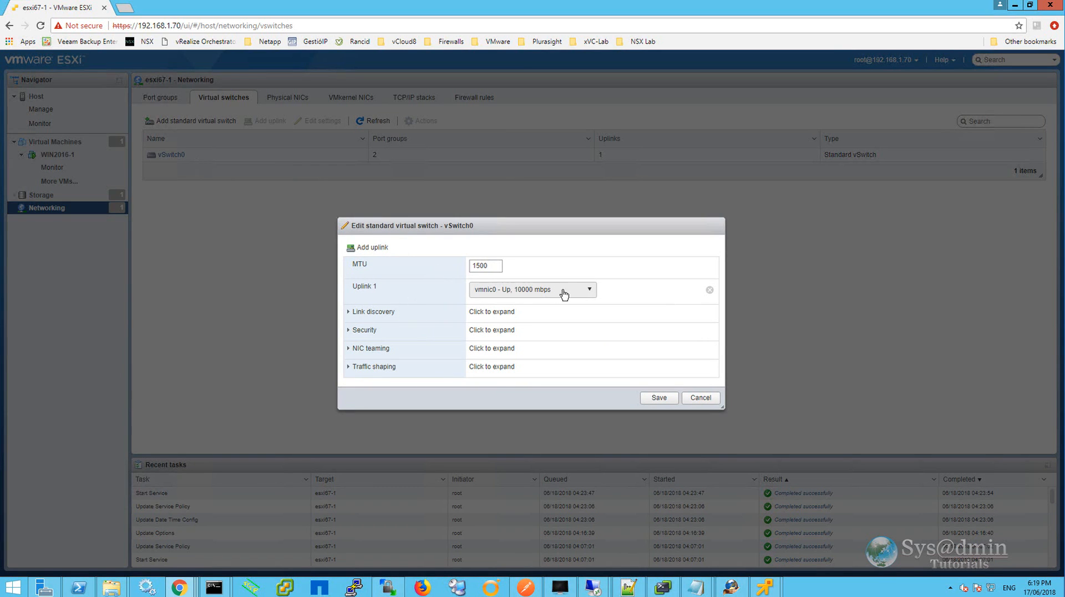
left_click(590, 291)
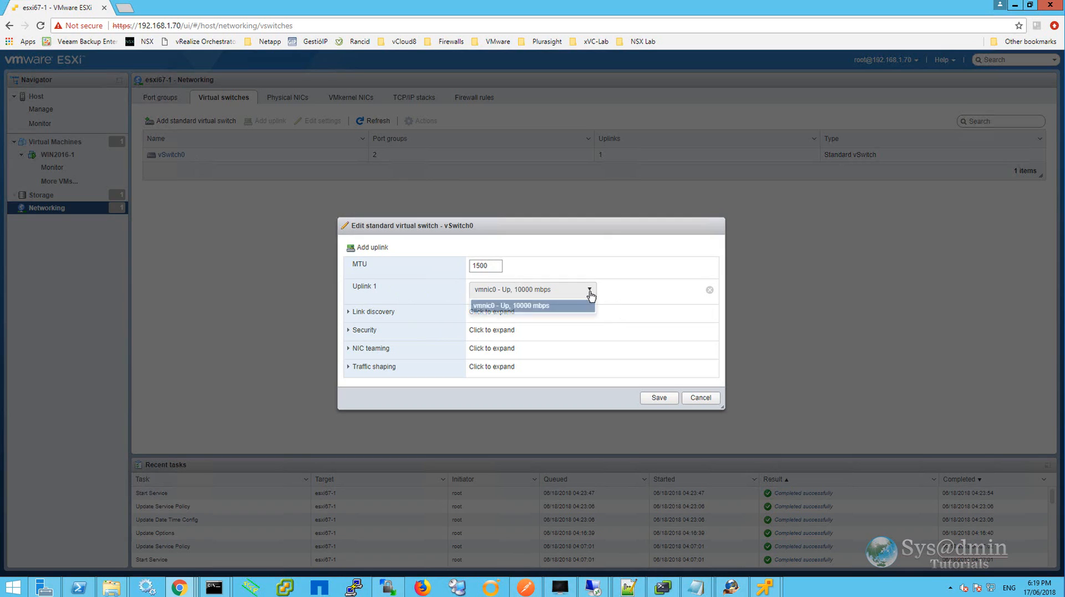
left_click(590, 293)
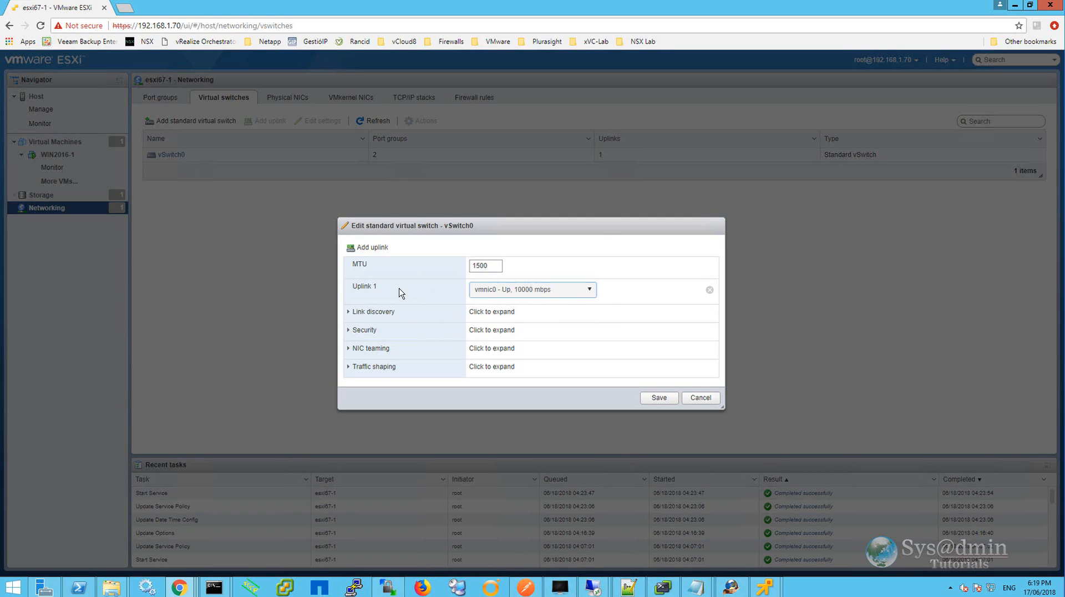
Inspect vSwitch0's link discovery mode options and its security settings.
left_click(348, 312)
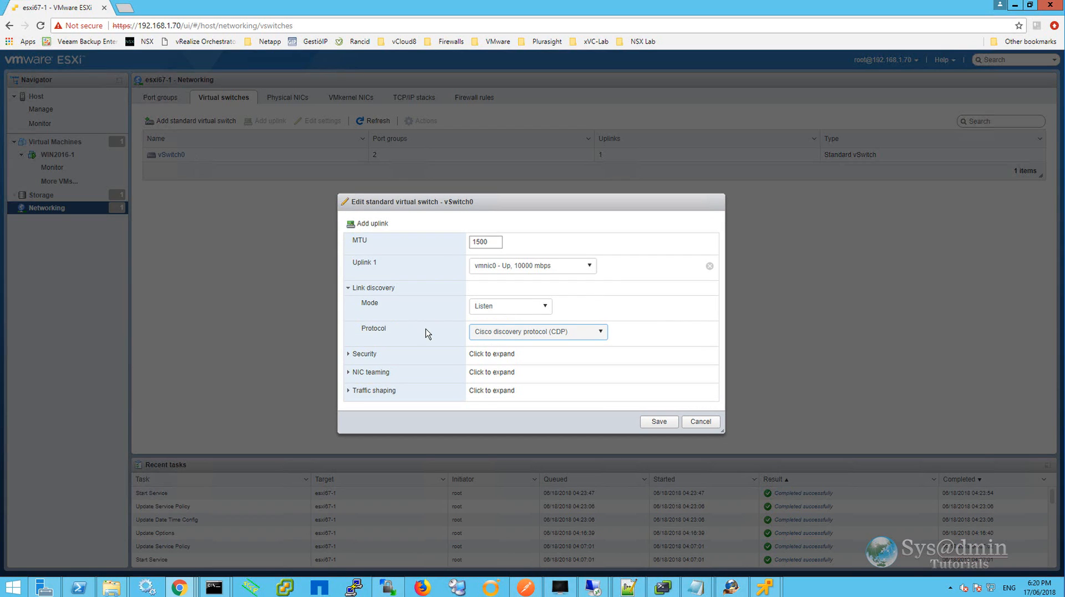
left_click(544, 307)
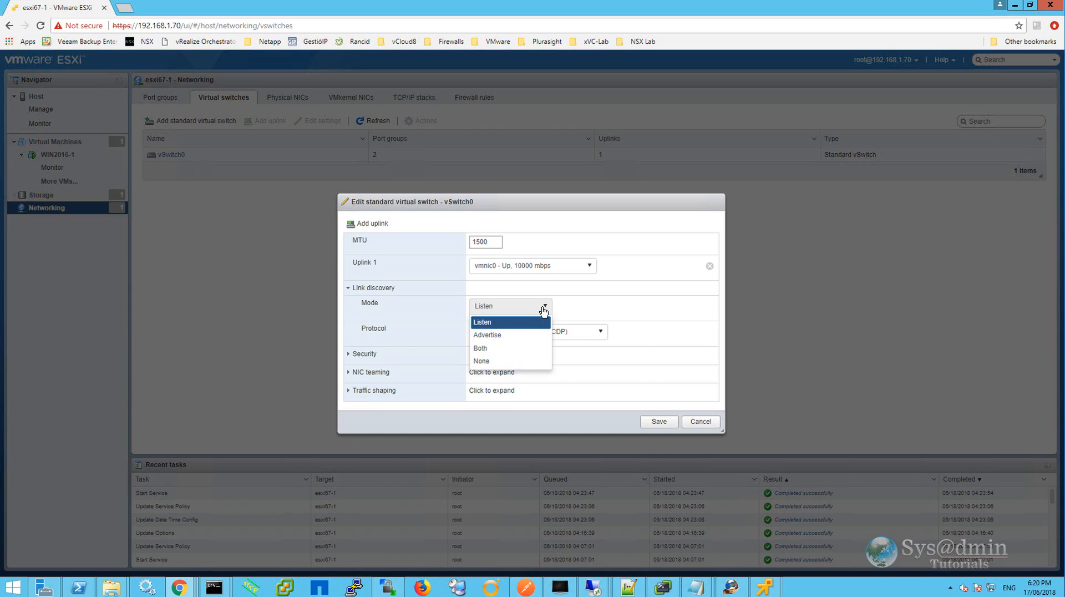
left_click(349, 288)
left_click(349, 333)
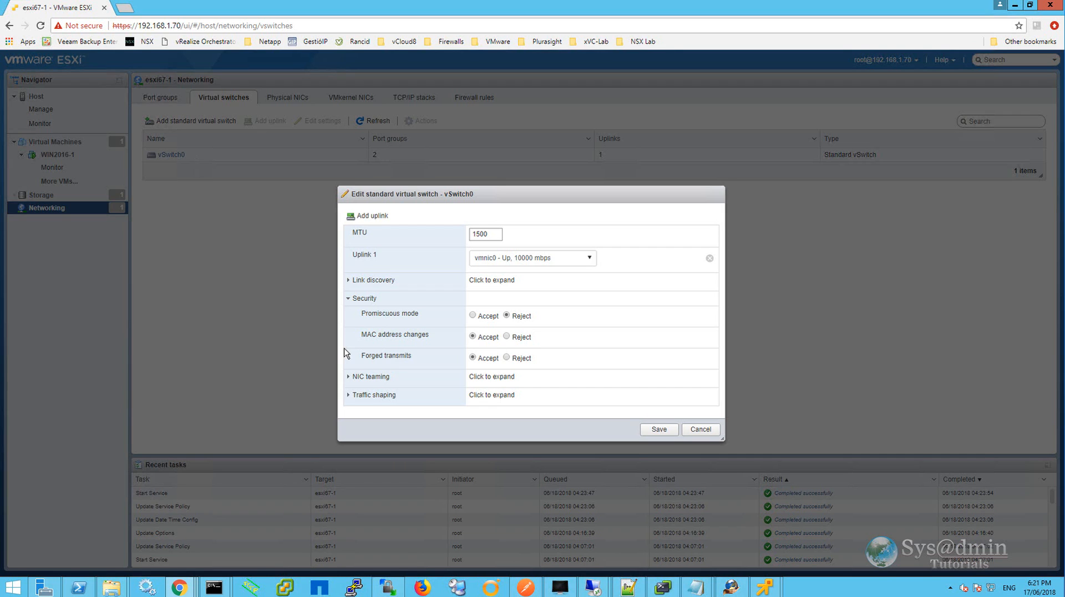
left_click(348, 298)
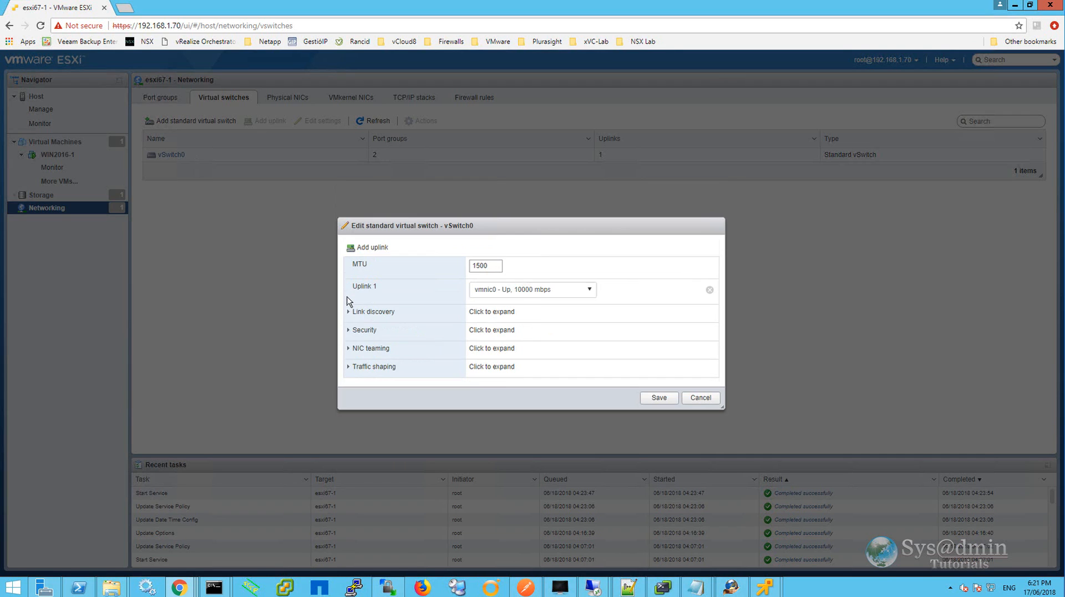
Inspect vSwitch0's NIC teaming load balancing and failover detection options.
left_click(349, 348)
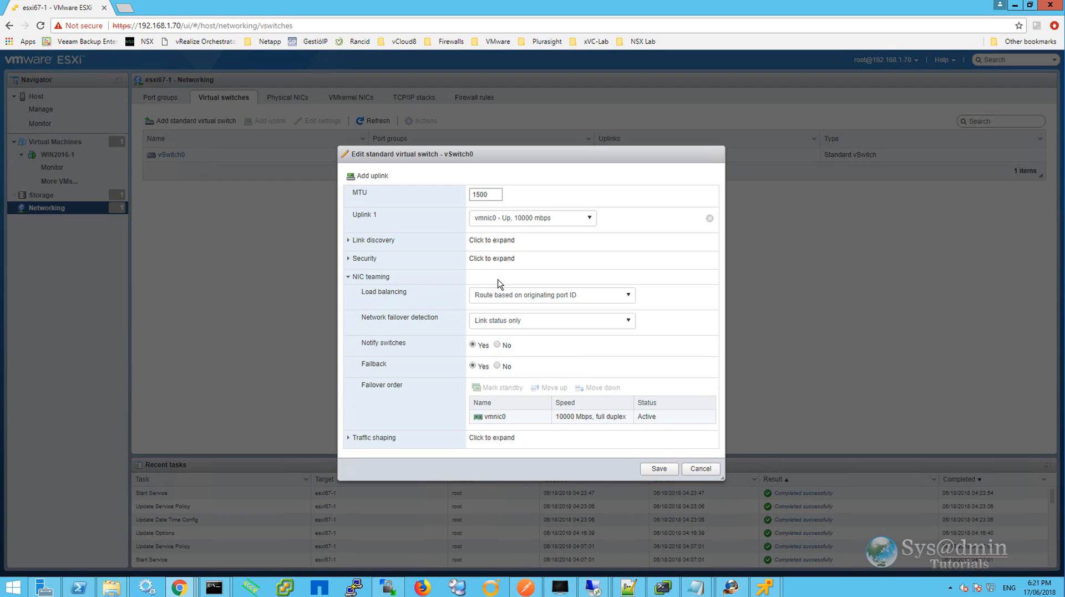
left_click(630, 298)
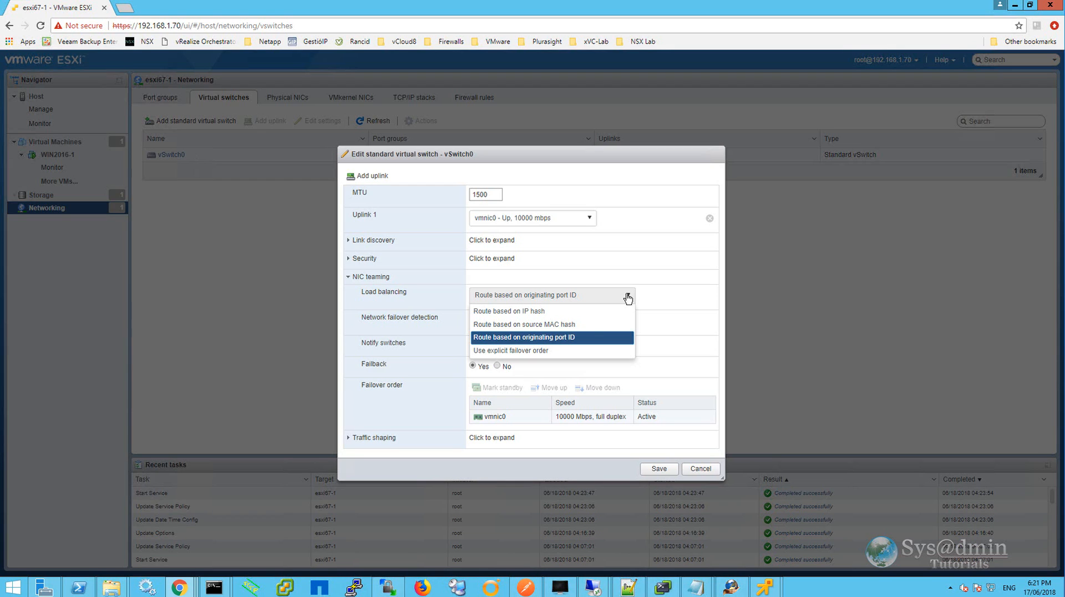
left_click(672, 328)
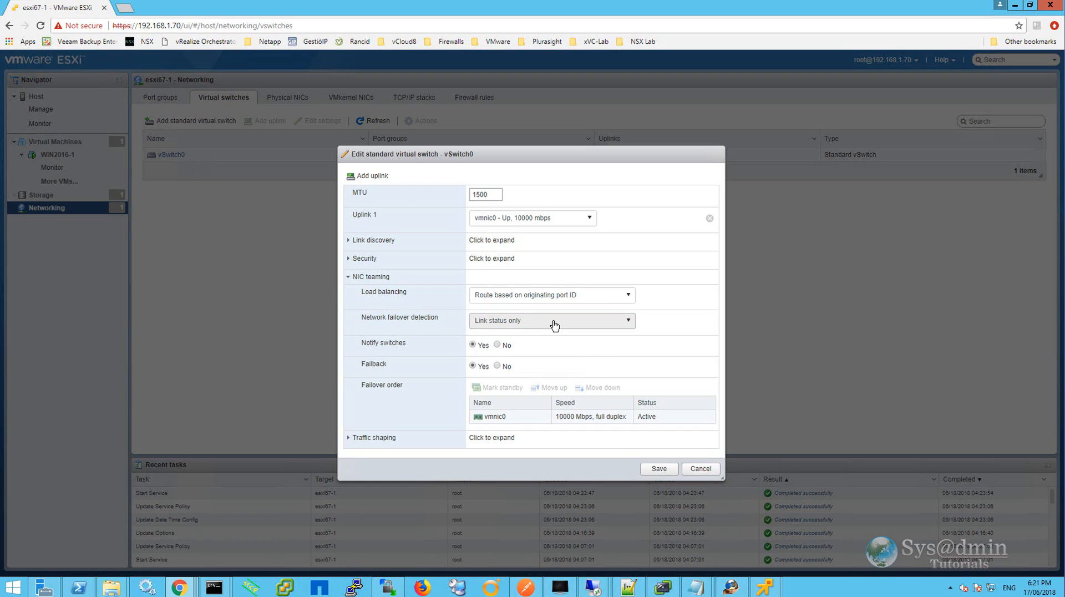
left_click(629, 322)
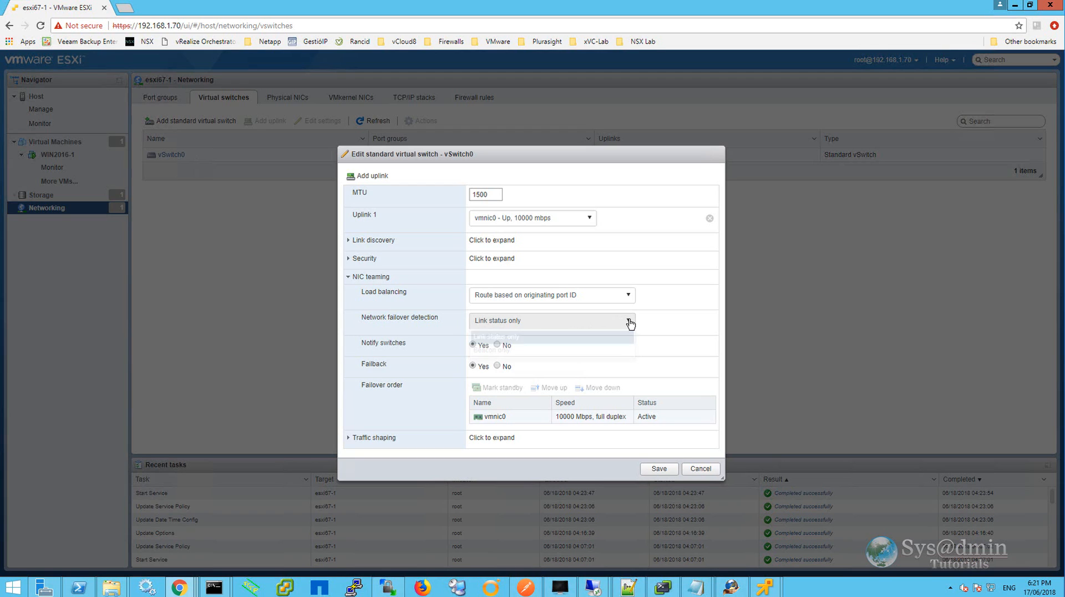
left_click(629, 321)
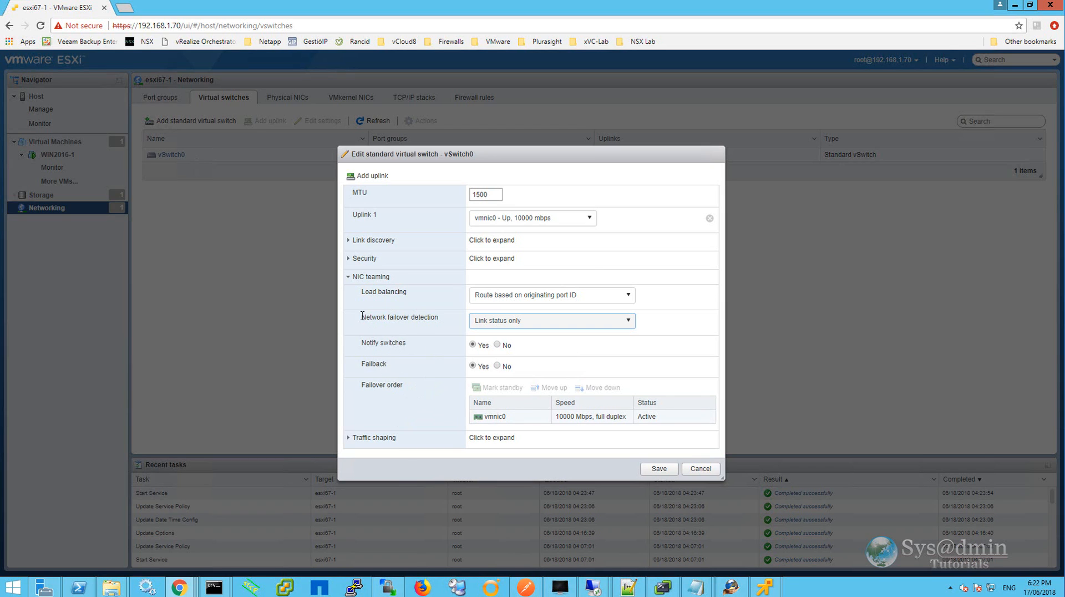
left_click(351, 284)
Inspect vSwitch0's traffic shaping settings and close the dialog without saving.
left_click(352, 366)
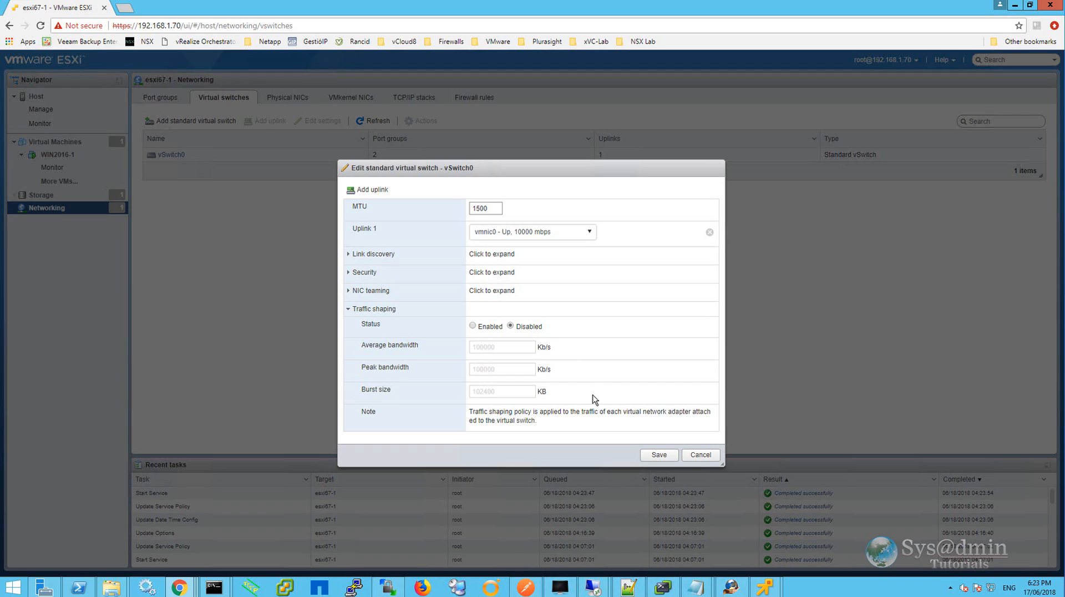
left_click(695, 454)
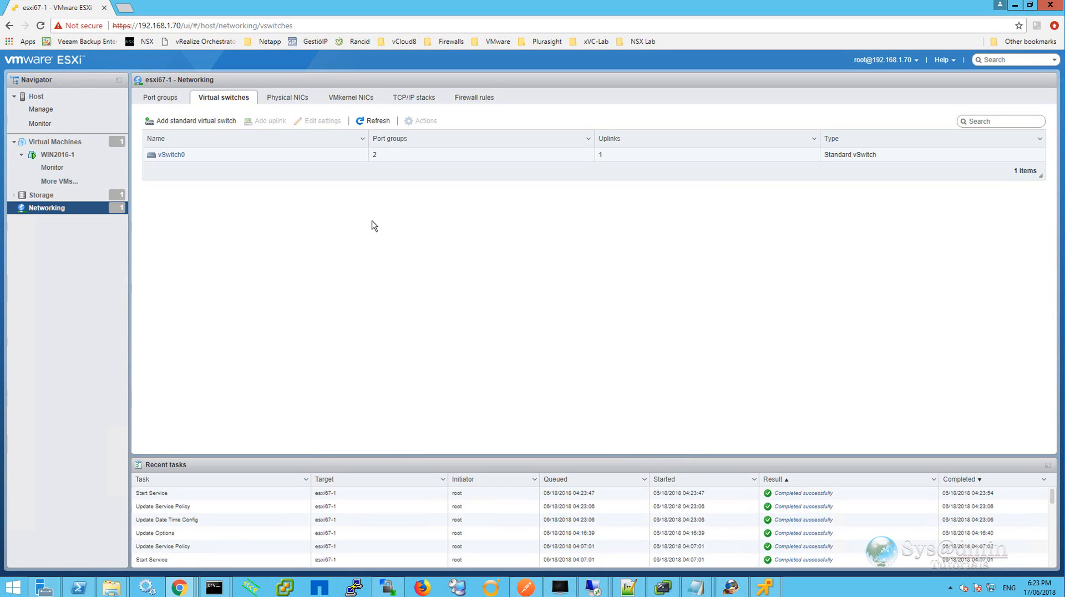
Review physical NIC vmnic0's speed setting without saving, then view the VMkernel NICs list.
left_click(294, 100)
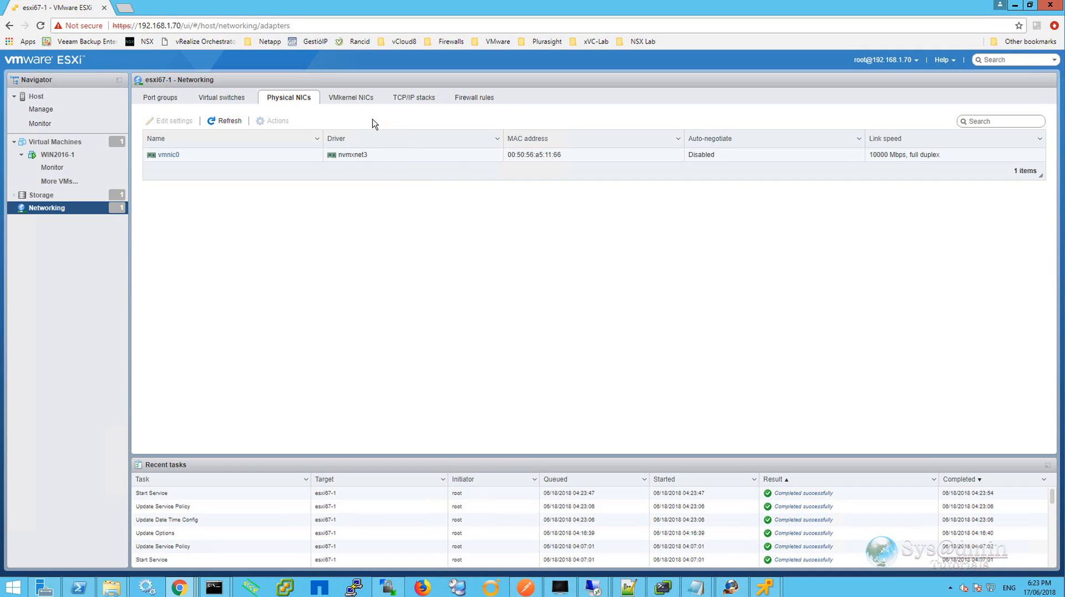
right_click(394, 160)
left_click(413, 181)
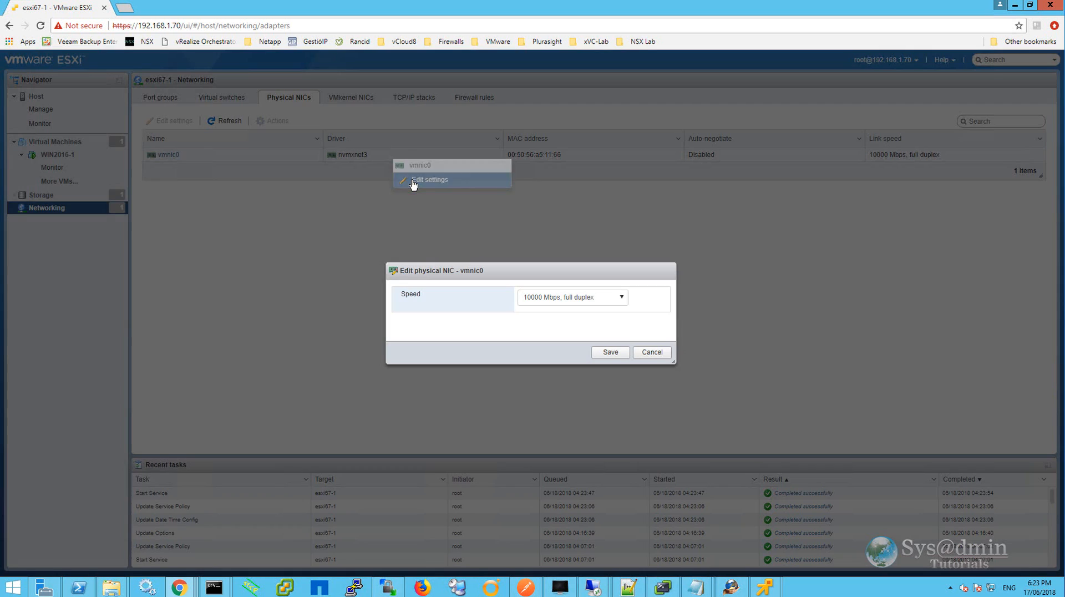
left_click(616, 297)
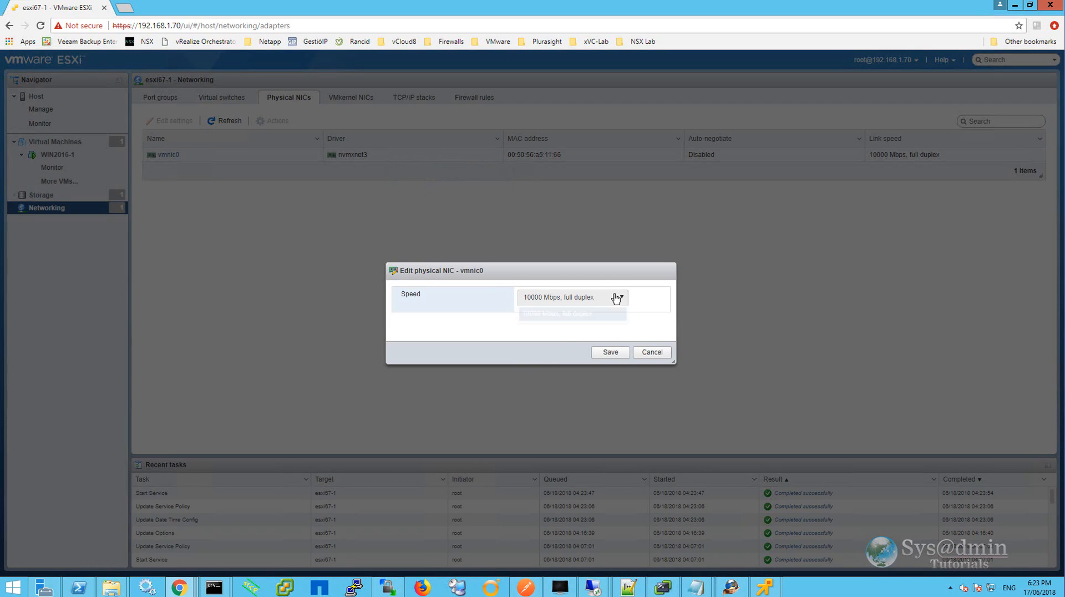
left_click(617, 279)
left_click(656, 352)
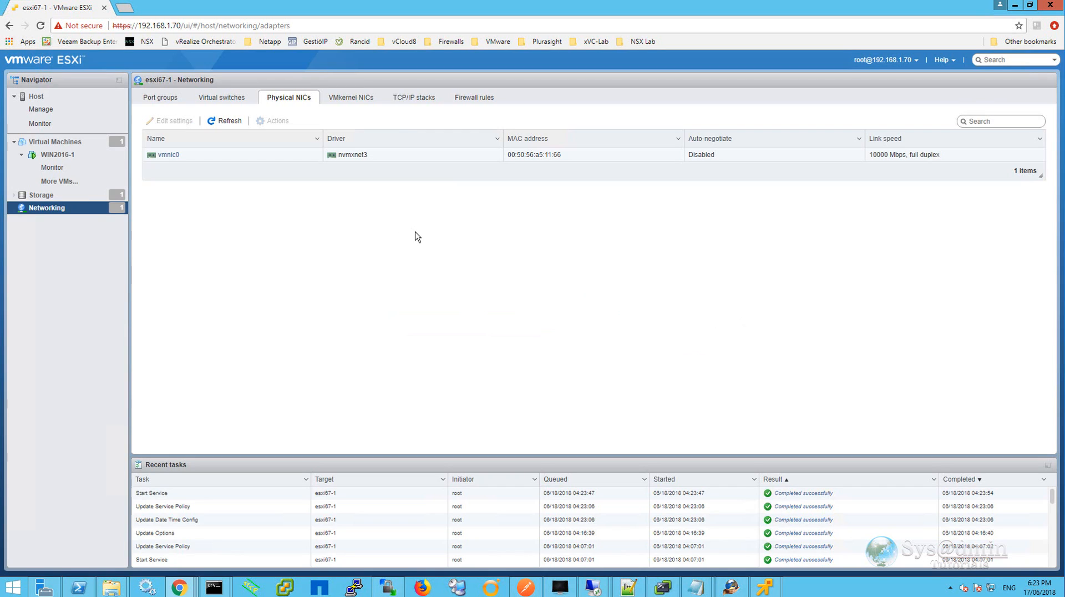
left_click(368, 100)
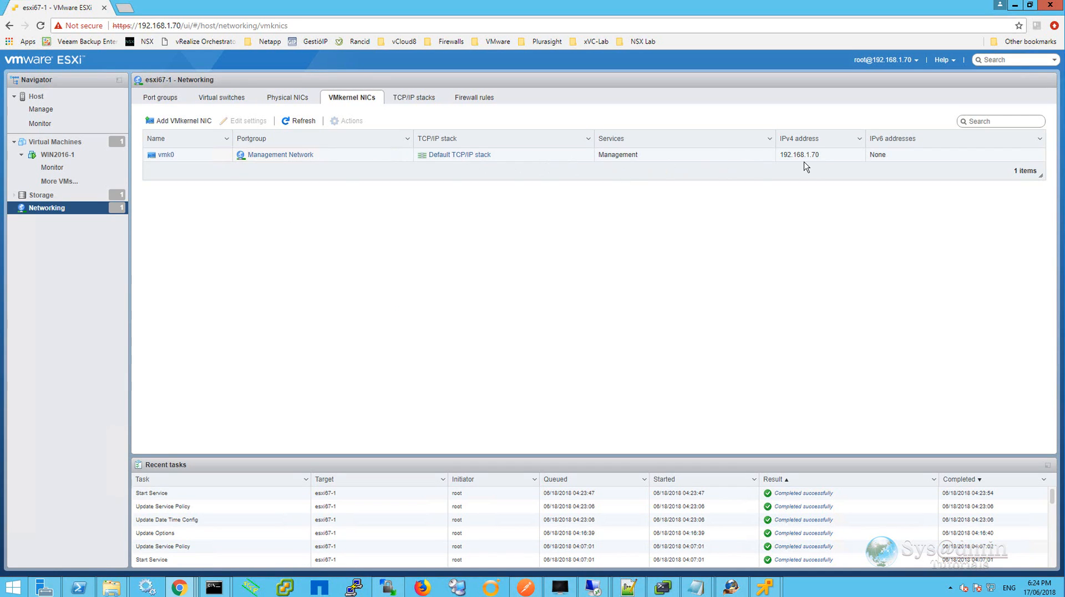
Open the Add VMkernel NIC dialog to review its options, then cancel it.
left_click_drag(823, 160, 777, 157)
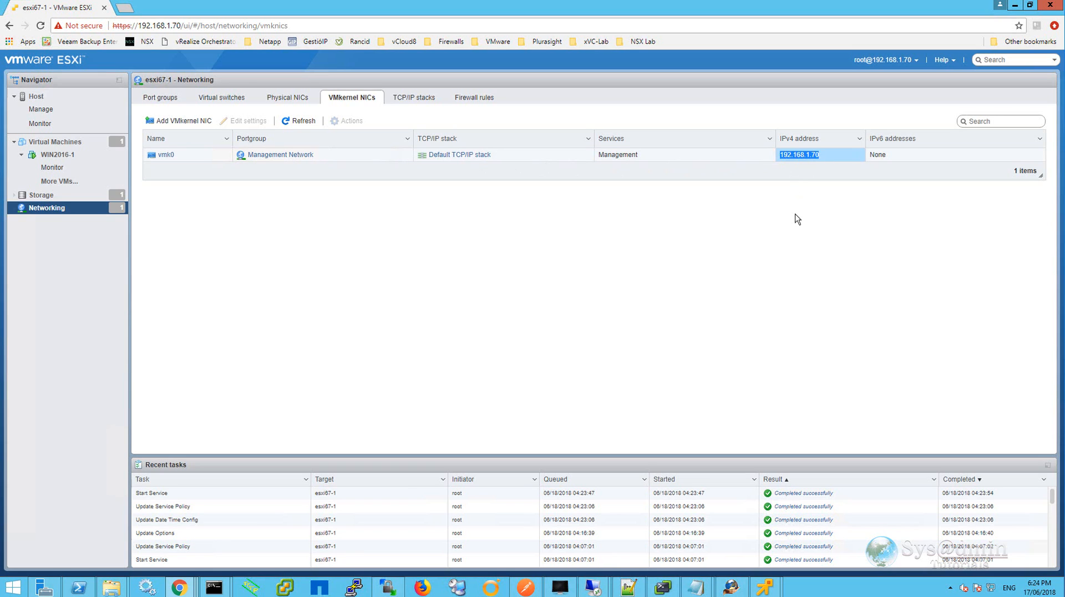
left_click(179, 121)
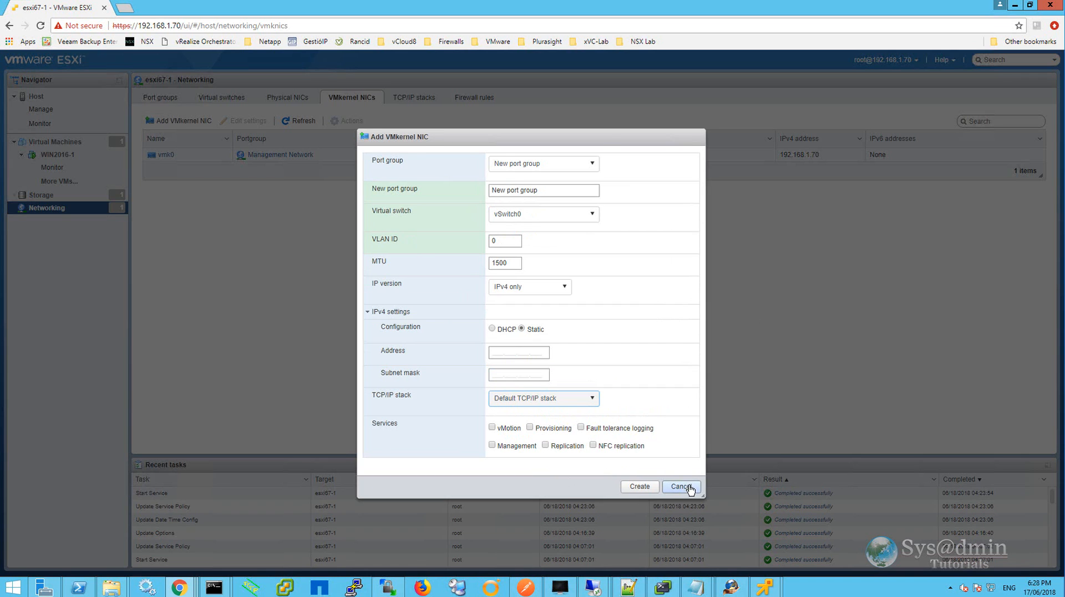
left_click(682, 486)
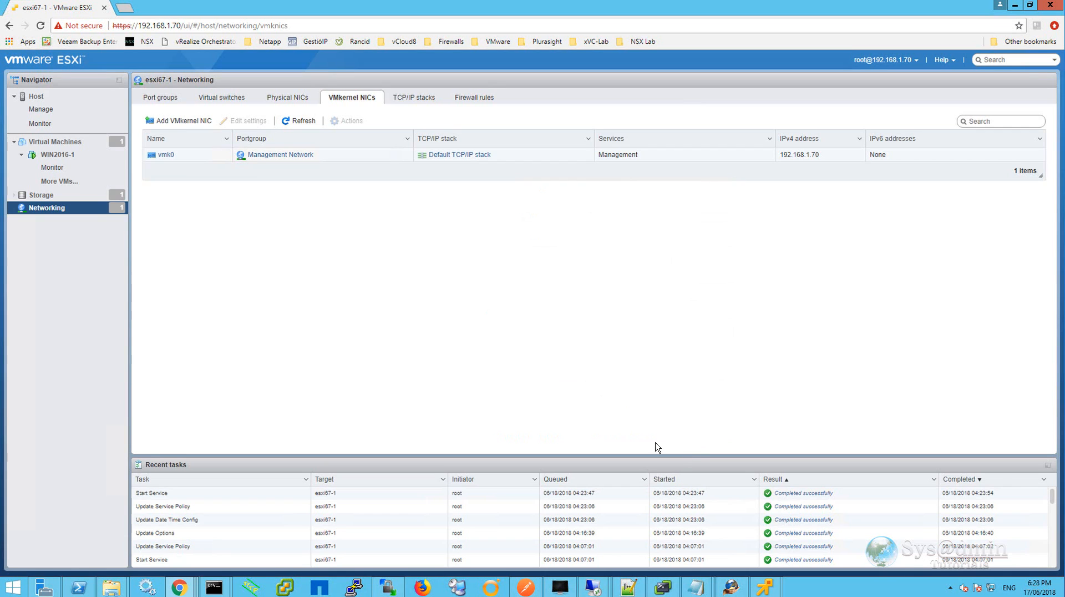
View the TCP/IP stacks list and inspect the Default TCP/IP stack and vMotion stack details.
left_click(416, 102)
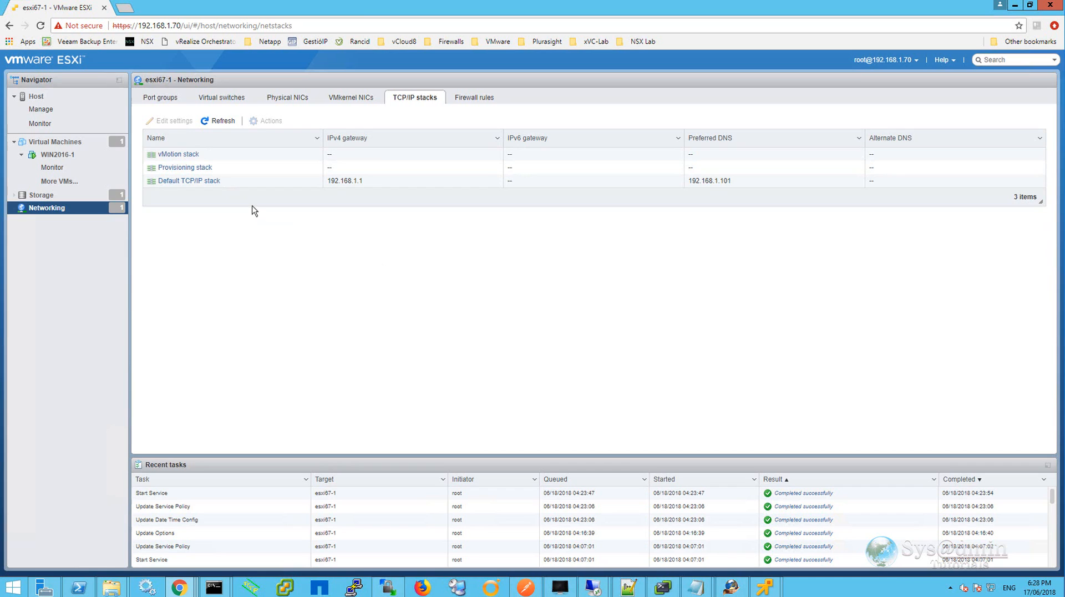
left_click(255, 185)
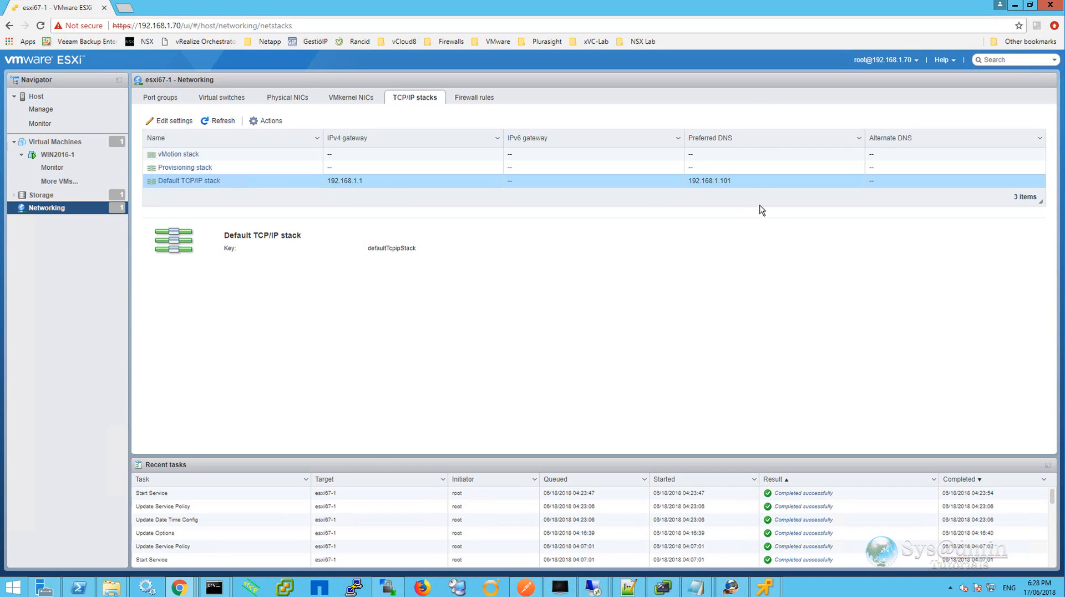
left_click(391, 161)
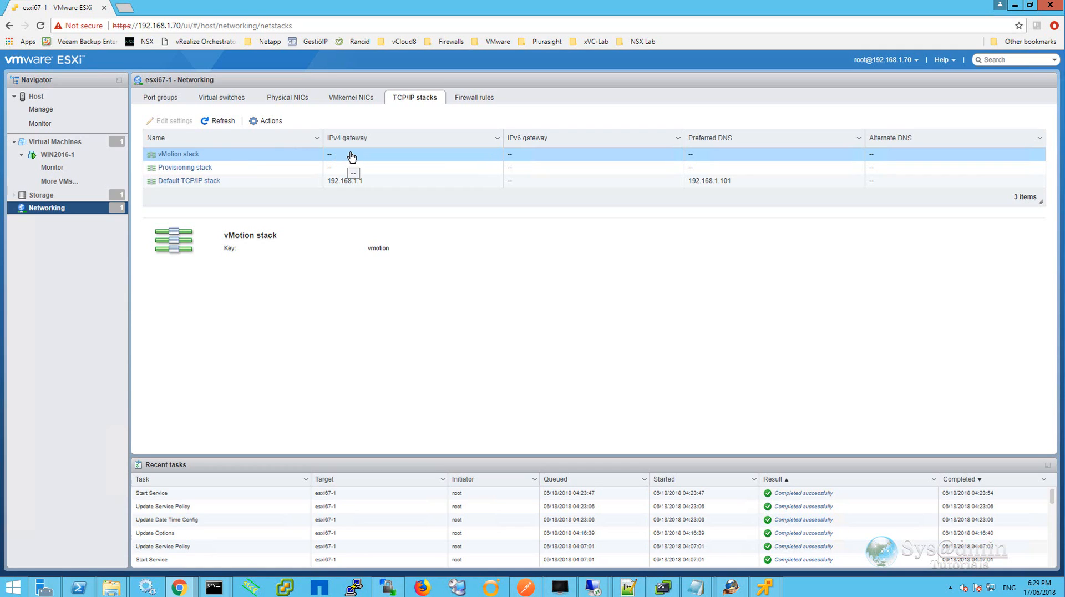
left_click(387, 160)
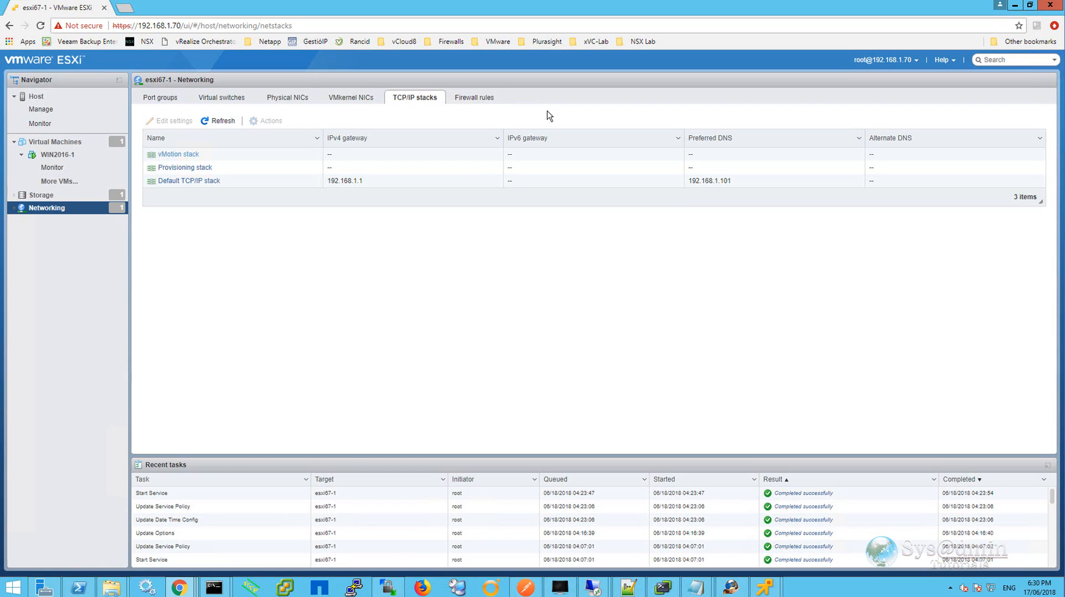
Browse the firewall rules and open the NTP Client rule's allowed IP settings, cancelling without changes.
left_click(476, 99)
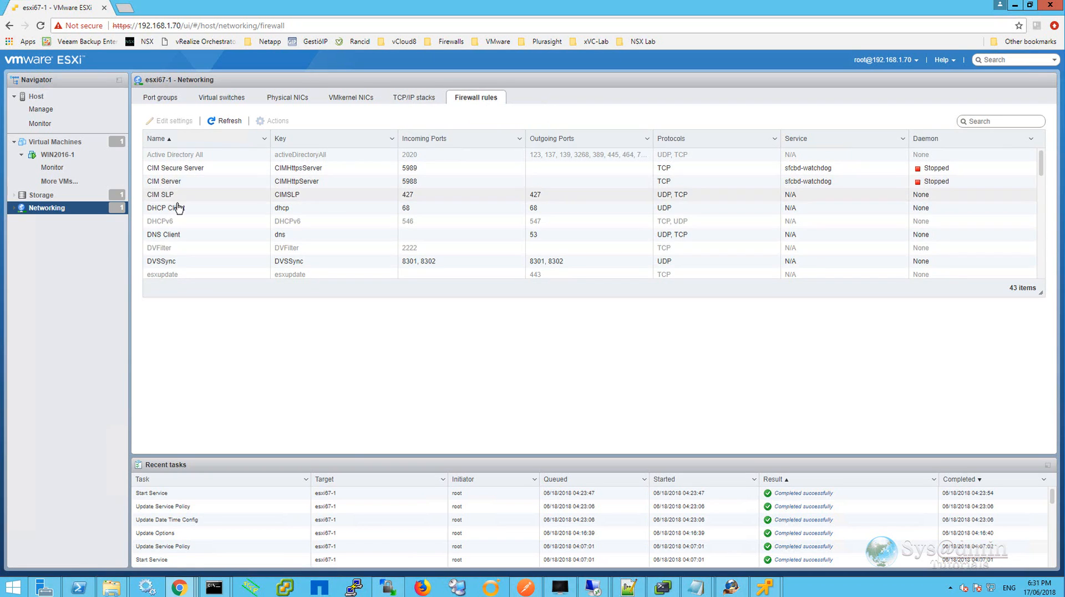
scroll(178, 208, "down", 6)
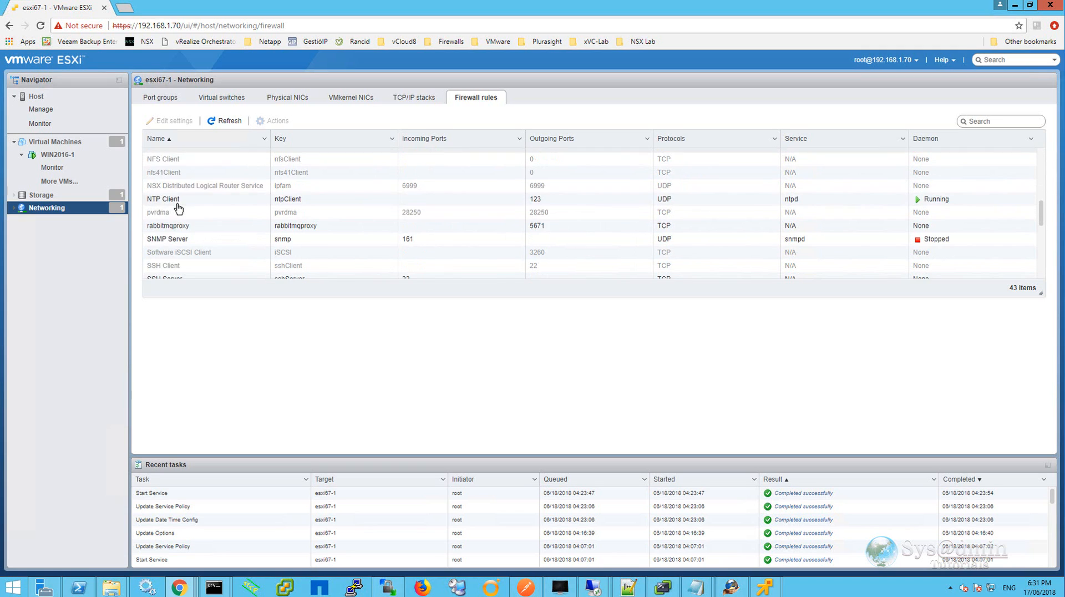
scroll(178, 208, "up", 2)
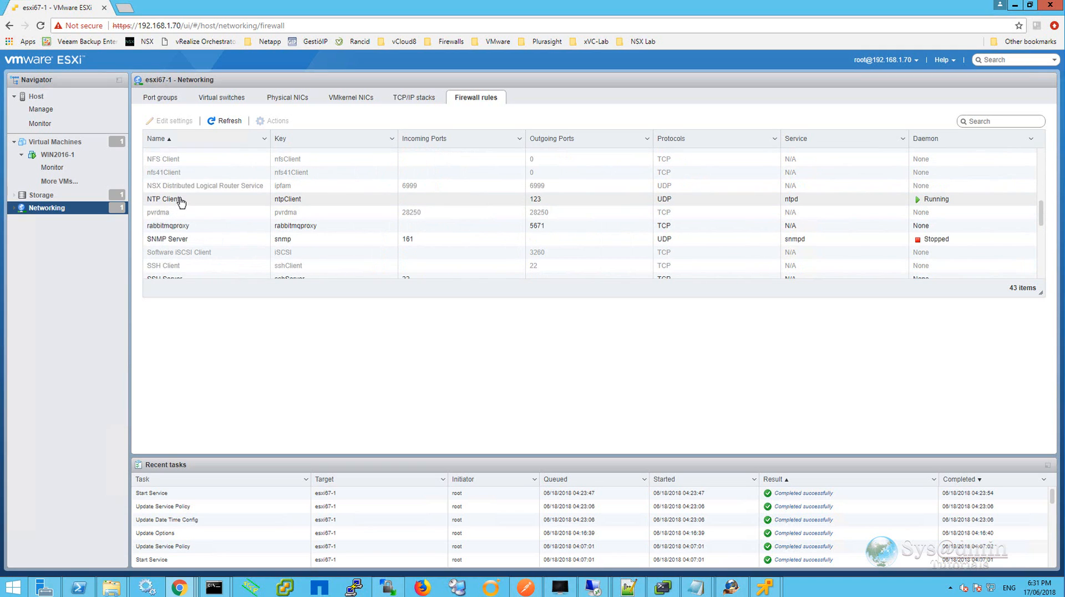
left_click(214, 200)
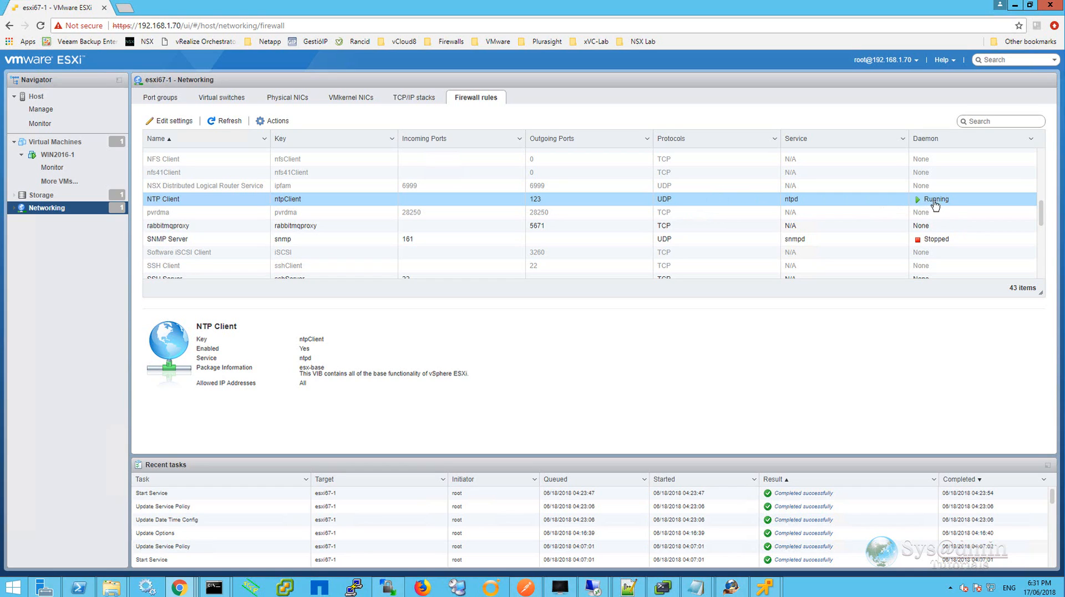
right_click(854, 203)
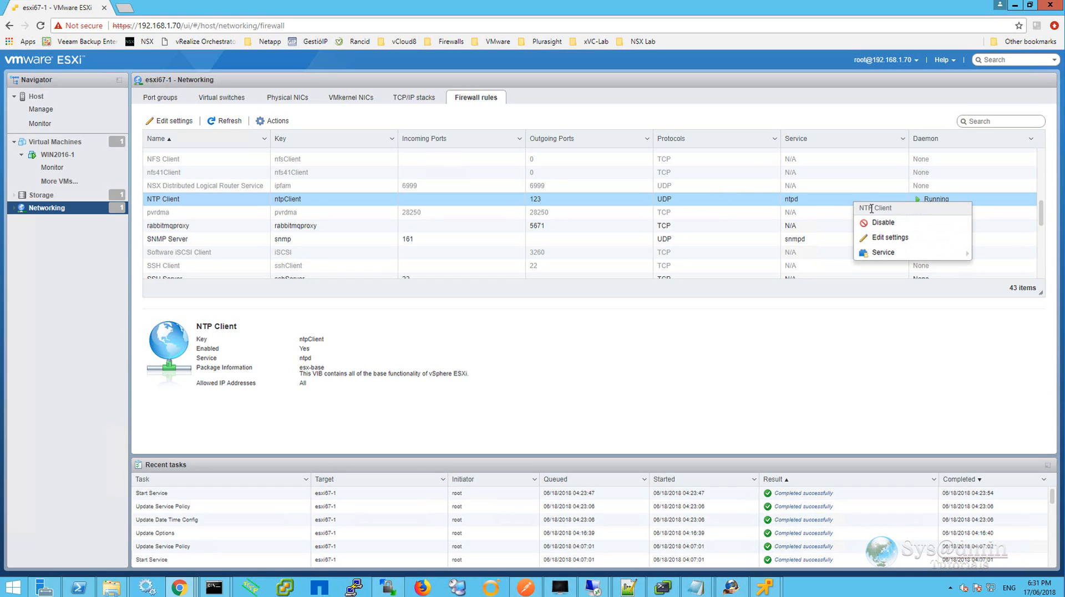
left_click(880, 238)
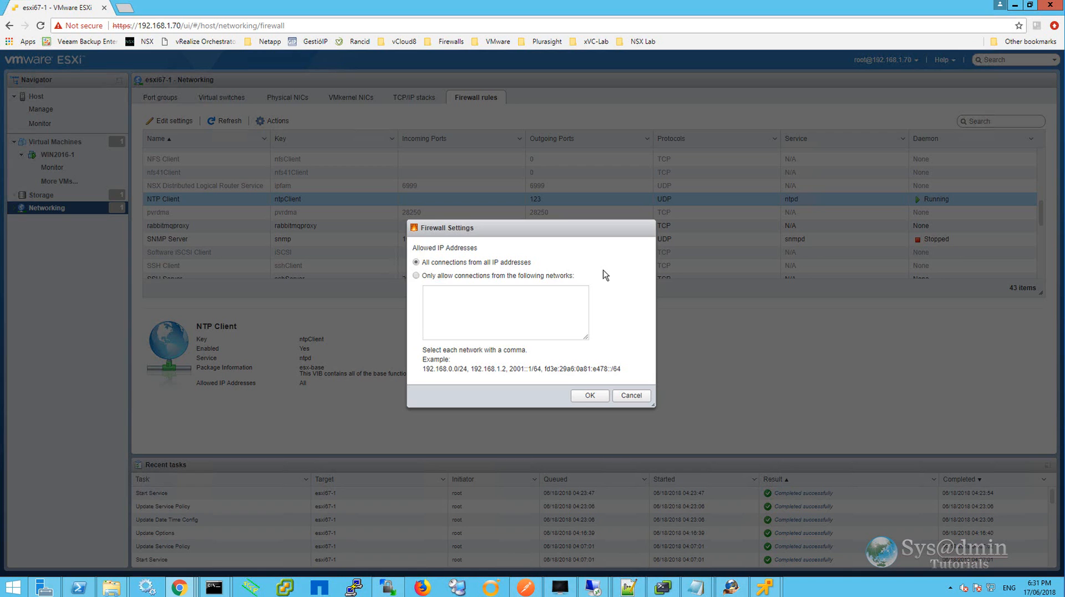
left_click(632, 395)
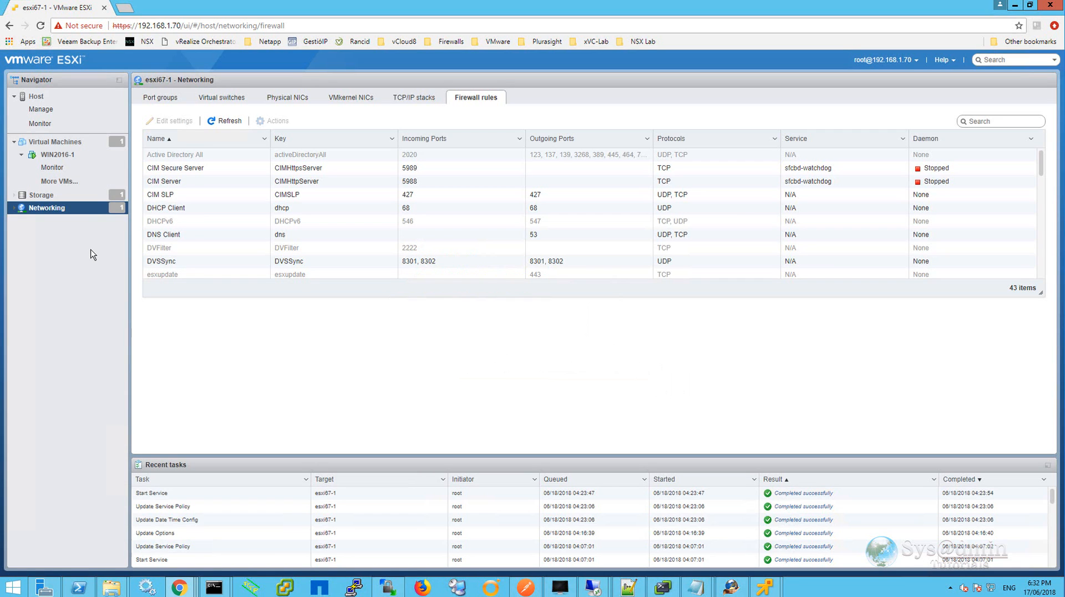
Open the WIN2016-1 virtual machine summary and scroll through its hardware, performance and resource consumption details.
left_click(66, 158)
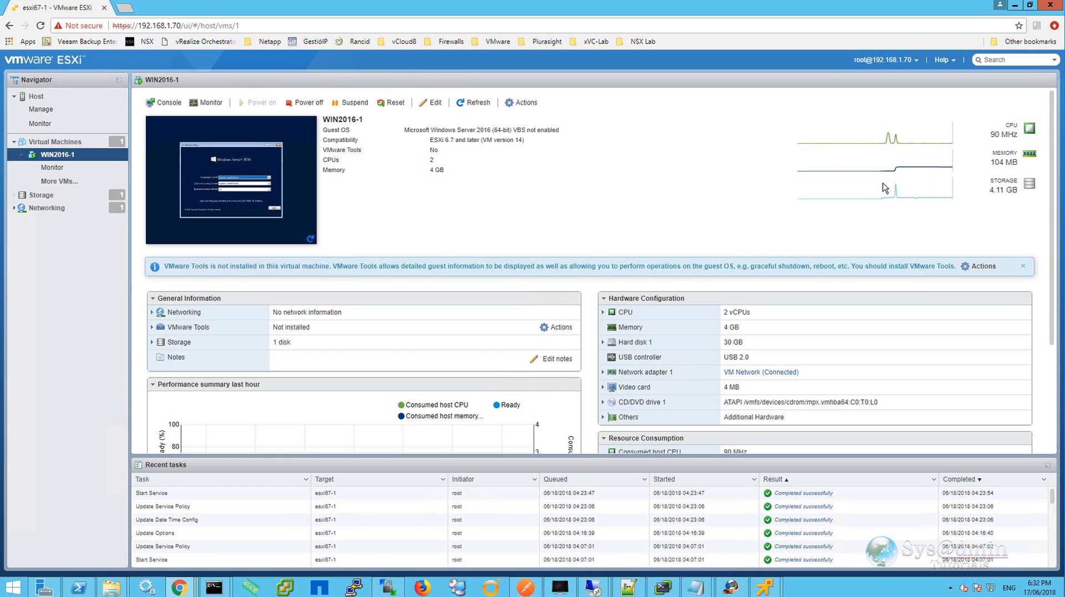
scroll(684, 186, "down", 1)
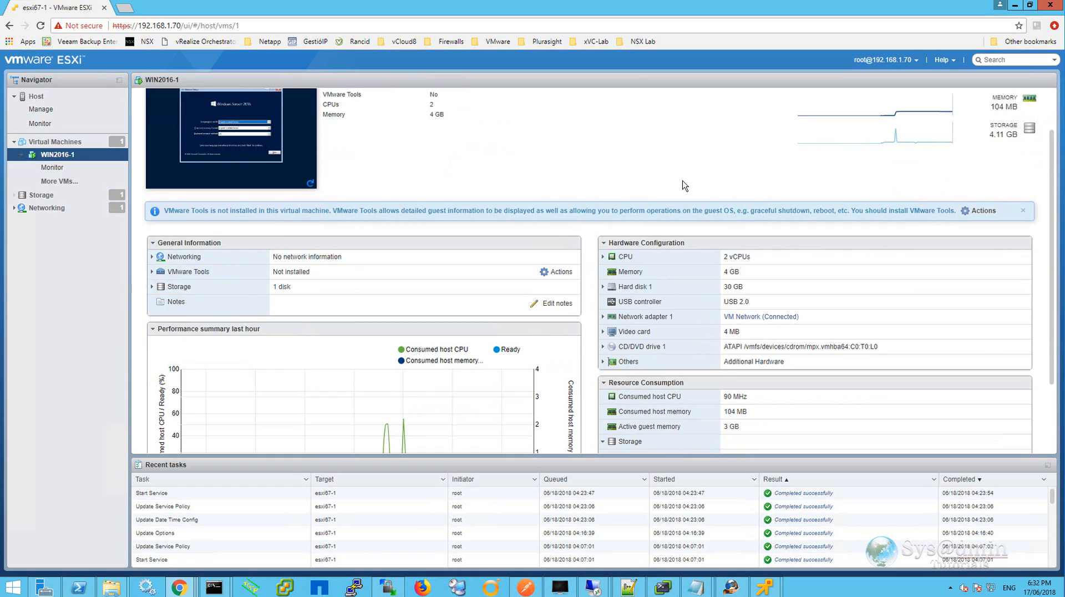
scroll(684, 186, "down", 1)
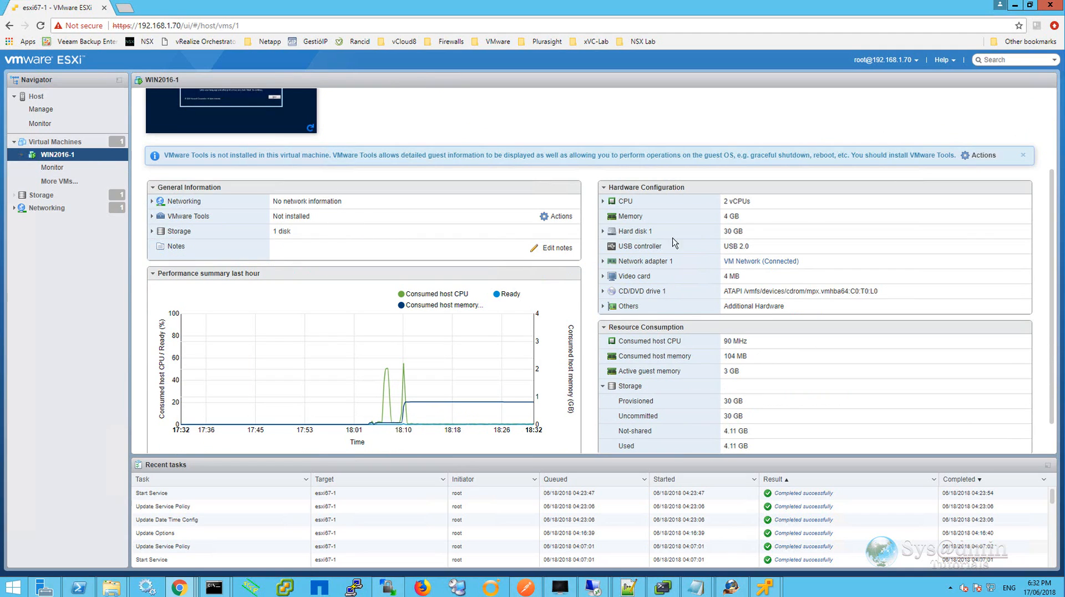
scroll(679, 372, "down", 1)
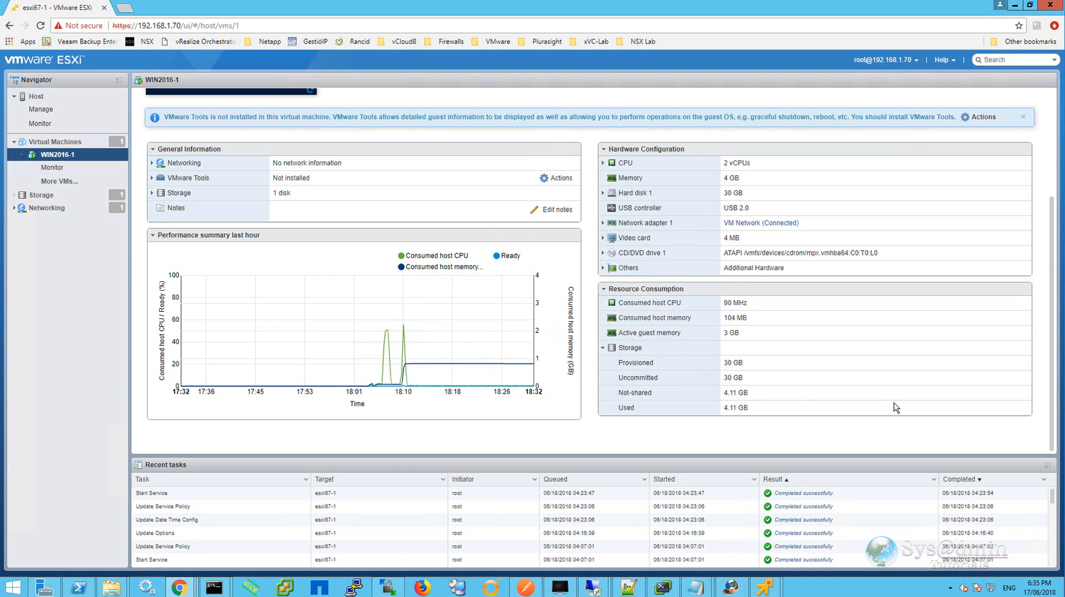
scroll(894, 408, "up", 3)
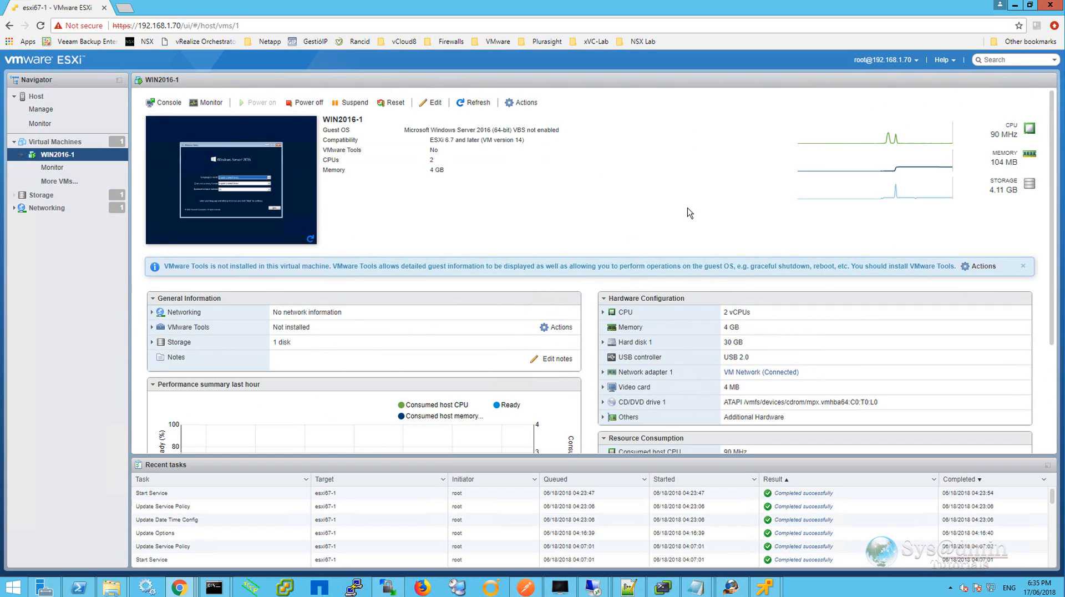